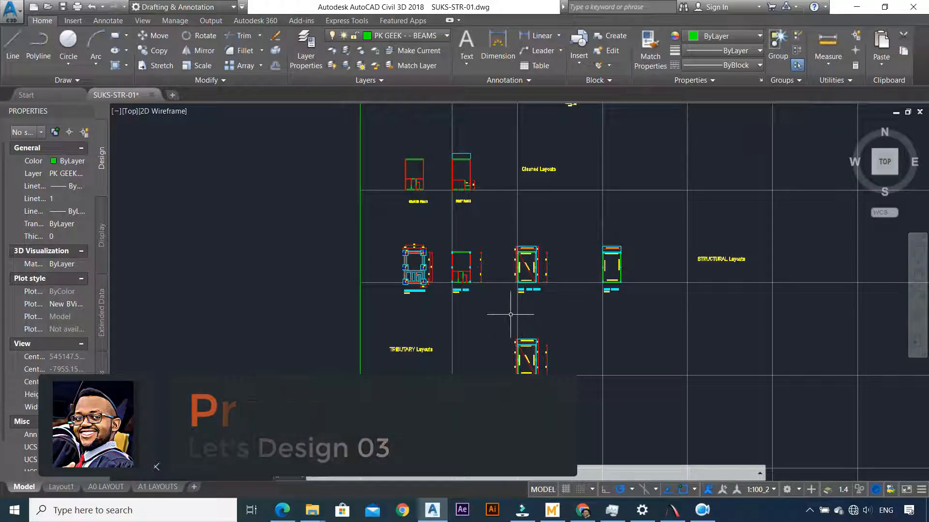
Review the architectural ground and first floor plans, sections and elevations in the ARCHITECTURALS block of the drawing
{"action": "scroll", "coordinate": [472, 311], "scroll_direction": "up", "scroll_amount": 6}
{"action": "scroll", "coordinate": [469, 313], "scroll_direction": "down", "scroll_amount": 6}
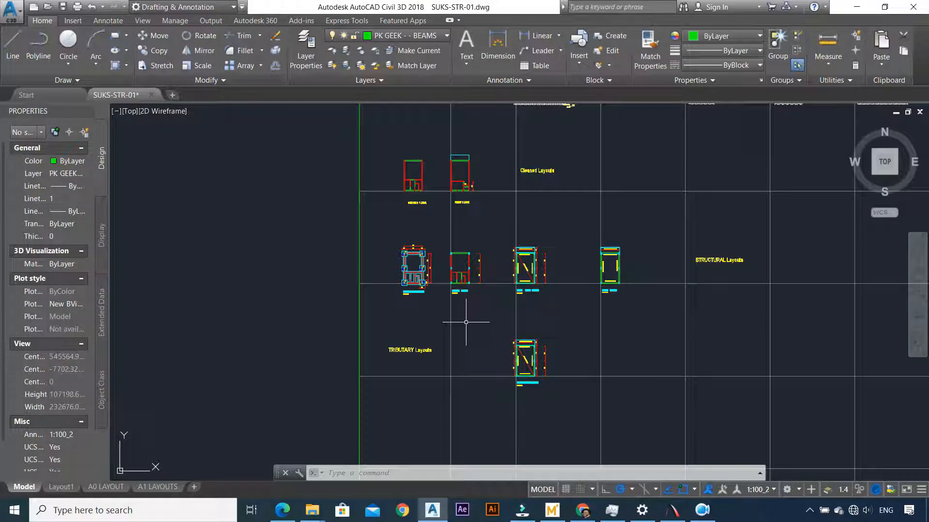
{"action": "scroll", "coordinate": [450, 257], "scroll_direction": "down", "scroll_amount": 8}
{"action": "scroll", "coordinate": [434, 241], "scroll_direction": "up", "scroll_amount": 6}
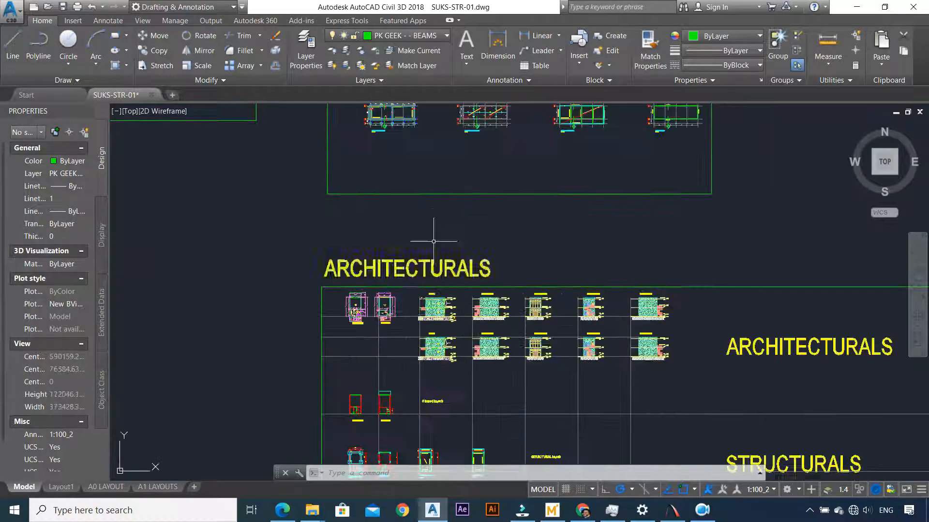
{"action": "scroll", "coordinate": [404, 321], "scroll_direction": "up", "scroll_amount": 4}
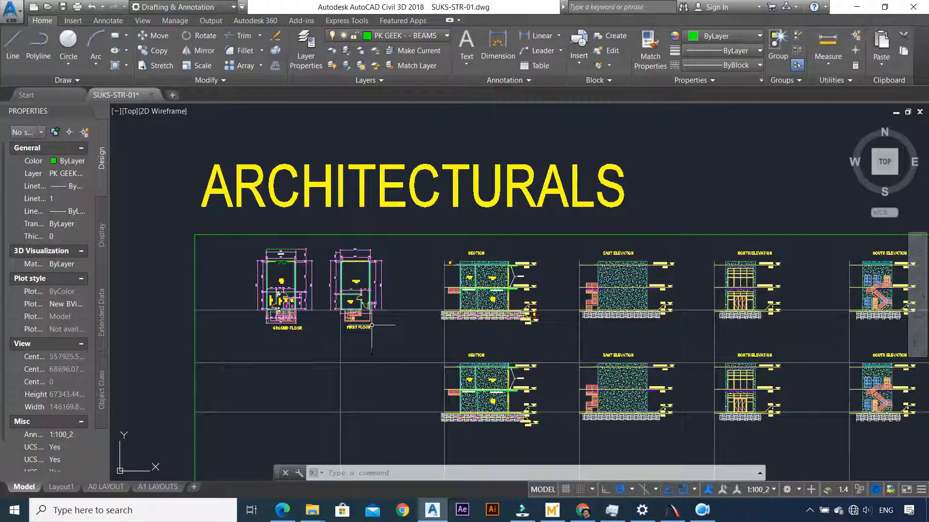
{"action": "scroll", "coordinate": [309, 297], "scroll_direction": "down", "scroll_amount": 5}
{"action": "scroll", "coordinate": [307, 296], "scroll_direction": "up", "scroll_amount": 5}
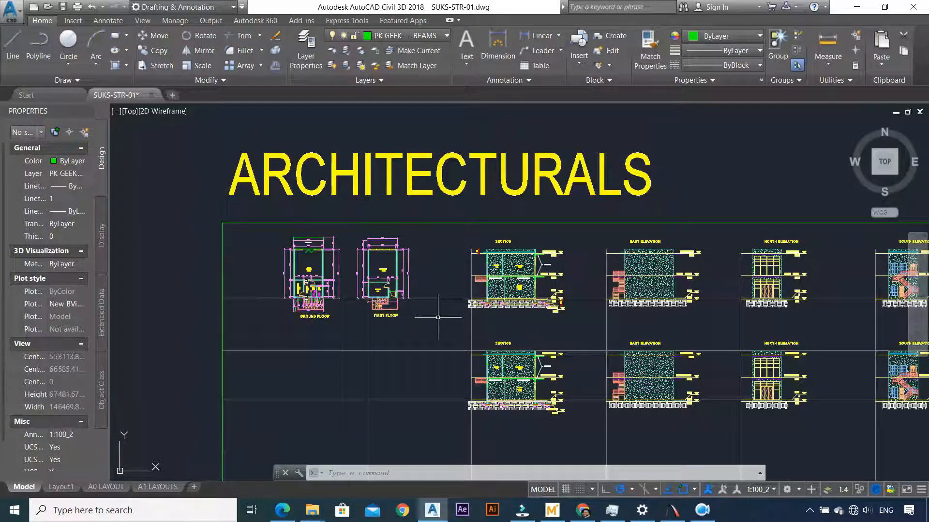
{"action": "scroll", "coordinate": [424, 312], "scroll_direction": "down", "scroll_amount": 5}
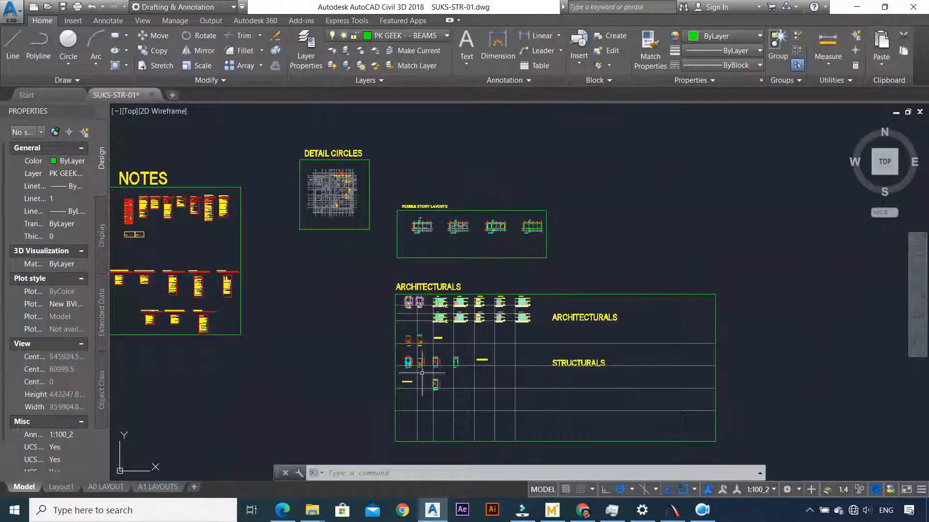
Compare the cleaned ground and first floor layouts with the architectural floor plans above them and the structural layouts below
{"action": "scroll", "coordinate": [418, 353], "scroll_direction": "up", "scroll_amount": 8}
{"action": "scroll", "coordinate": [352, 286], "scroll_direction": "up", "scroll_amount": 2}
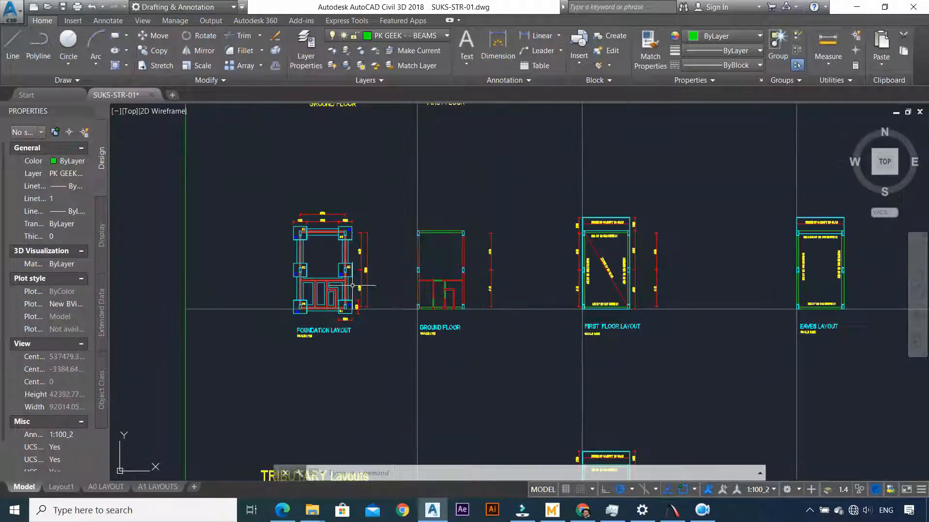
{"action": "scroll", "coordinate": [353, 286], "scroll_direction": "down", "scroll_amount": 4}
{"action": "scroll", "coordinate": [348, 197], "scroll_direction": "up", "scroll_amount": 1}
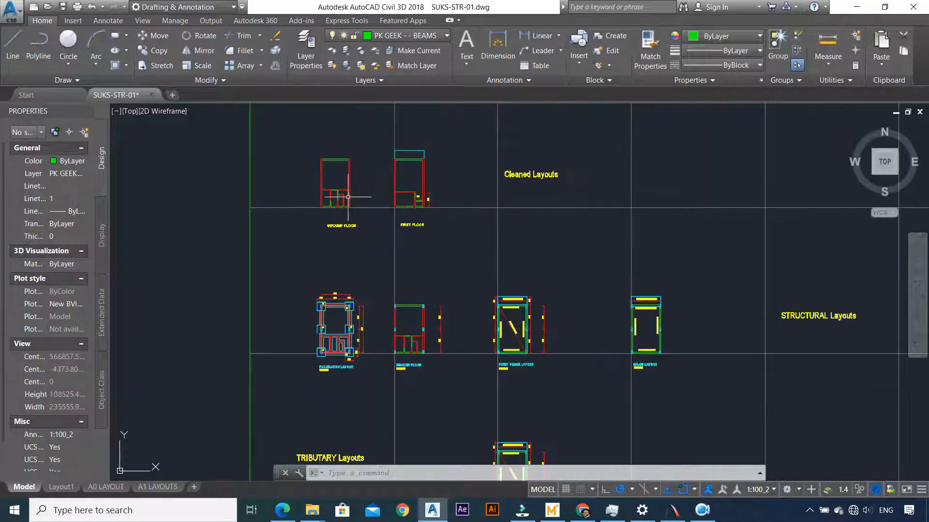
{"action": "scroll", "coordinate": [430, 215], "scroll_direction": "down", "scroll_amount": 4}
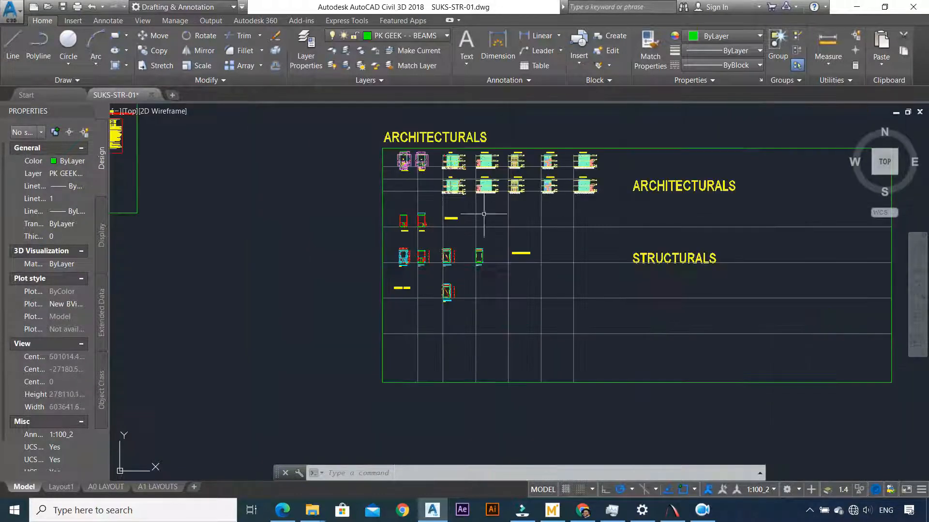
{"action": "scroll", "coordinate": [392, 154], "scroll_direction": "up", "scroll_amount": 5}
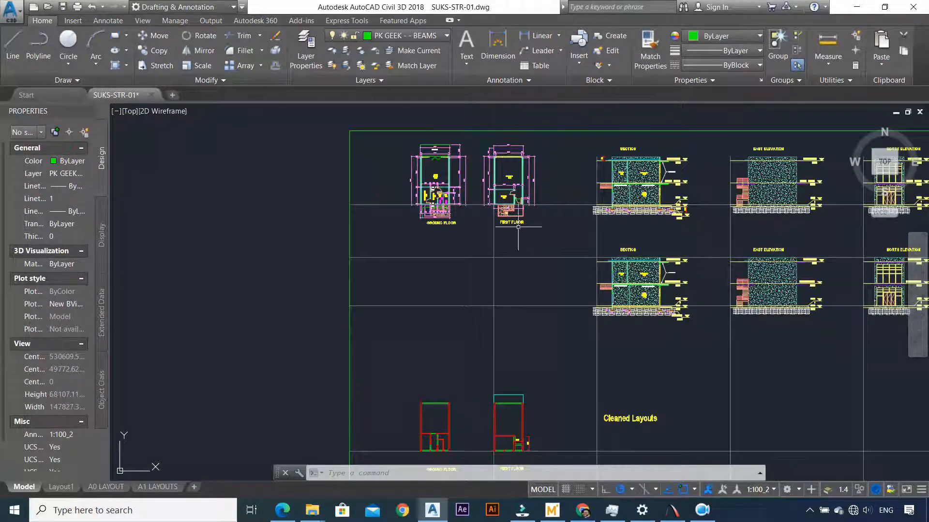
{"action": "scroll", "coordinate": [518, 226], "scroll_direction": "down", "scroll_amount": 5}
{"action": "scroll", "coordinate": [624, 208], "scroll_direction": "up", "scroll_amount": 5}
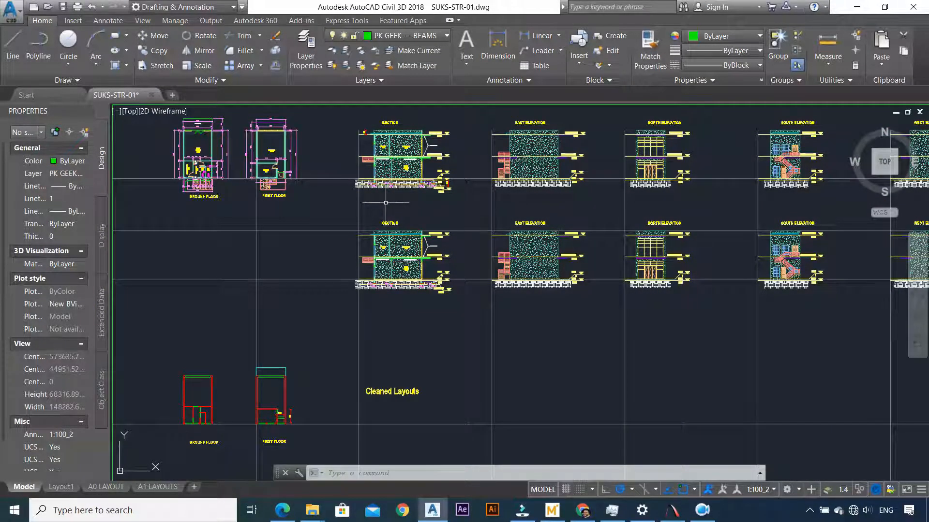
{"action": "scroll", "coordinate": [385, 203], "scroll_direction": "down", "scroll_amount": 6}
{"action": "scroll", "coordinate": [370, 310], "scroll_direction": "up", "scroll_amount": 5}
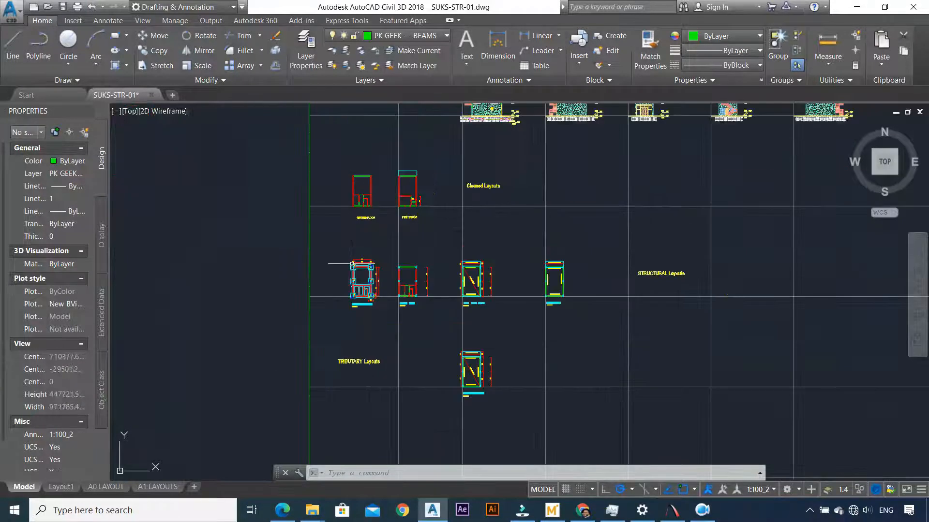
Examine the row of structural layouts: foundation, ground floor, first floor and eaves
{"action": "scroll", "coordinate": [370, 310], "scroll_direction": "up", "scroll_amount": 5}
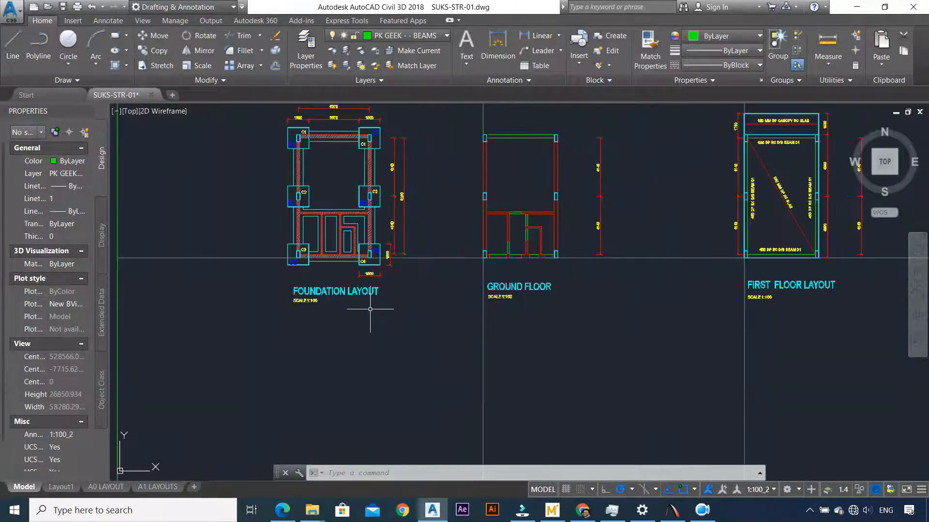
{"action": "scroll", "coordinate": [370, 308], "scroll_direction": "down", "scroll_amount": 5}
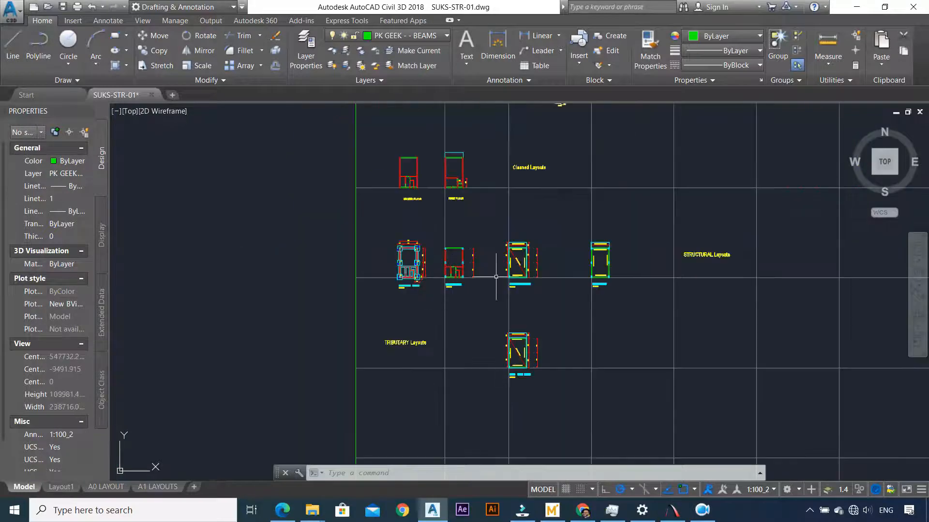
{"action": "scroll", "coordinate": [667, 259], "scroll_direction": "up", "scroll_amount": 3}
{"action": "scroll", "coordinate": [778, 245], "scroll_direction": "down", "scroll_amount": 2}
{"action": "scroll", "coordinate": [564, 265], "scroll_direction": "up", "scroll_amount": 2}
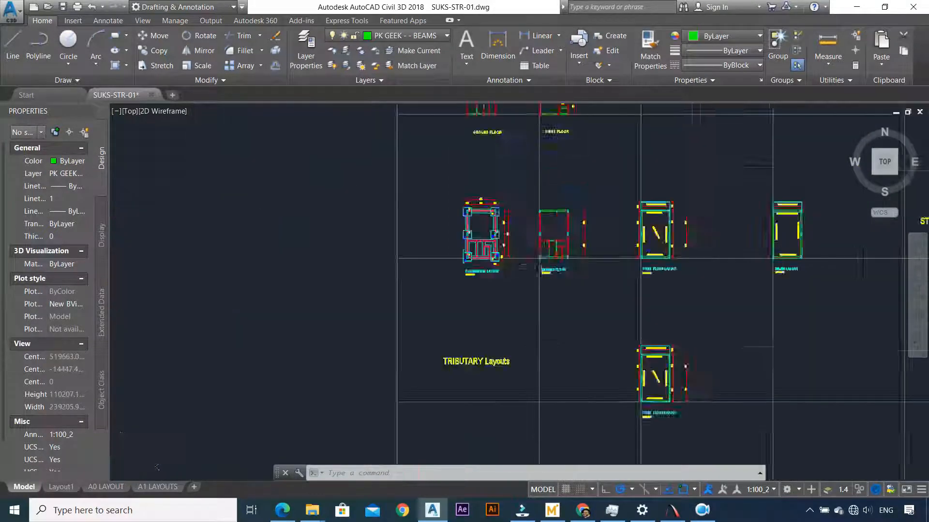
{"action": "scroll", "coordinate": [457, 265], "scroll_direction": "up", "scroll_amount": 1}
{"action": "scroll", "coordinate": [456, 265], "scroll_direction": "down", "scroll_amount": 2}
{"action": "scroll", "coordinate": [602, 262], "scroll_direction": "up", "scroll_amount": 2}
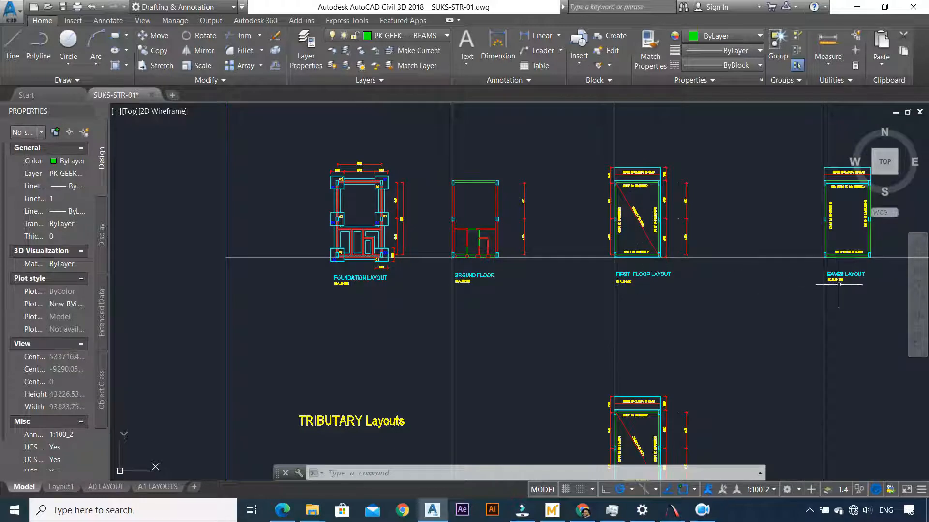
{"action": "scroll", "coordinate": [484, 244], "scroll_direction": "up", "scroll_amount": 2}
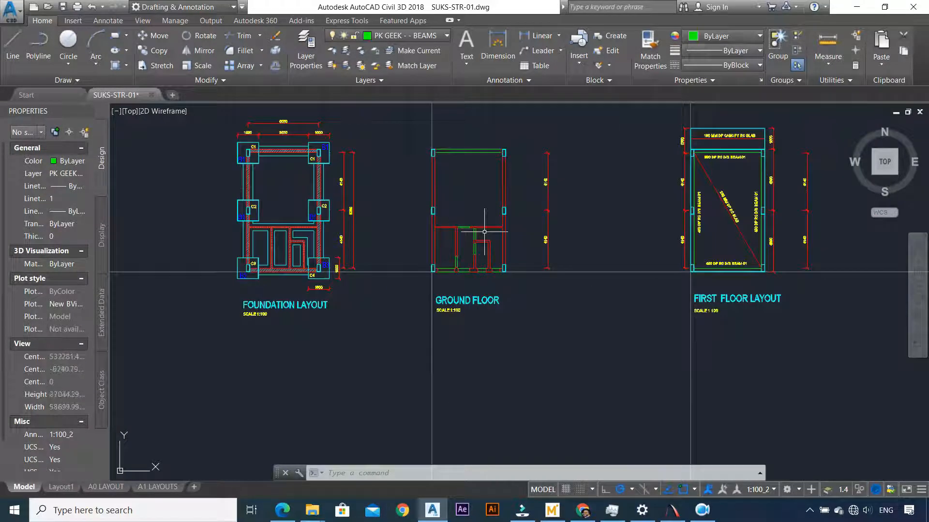
{"action": "scroll", "coordinate": [484, 232], "scroll_direction": "down", "scroll_amount": 4}
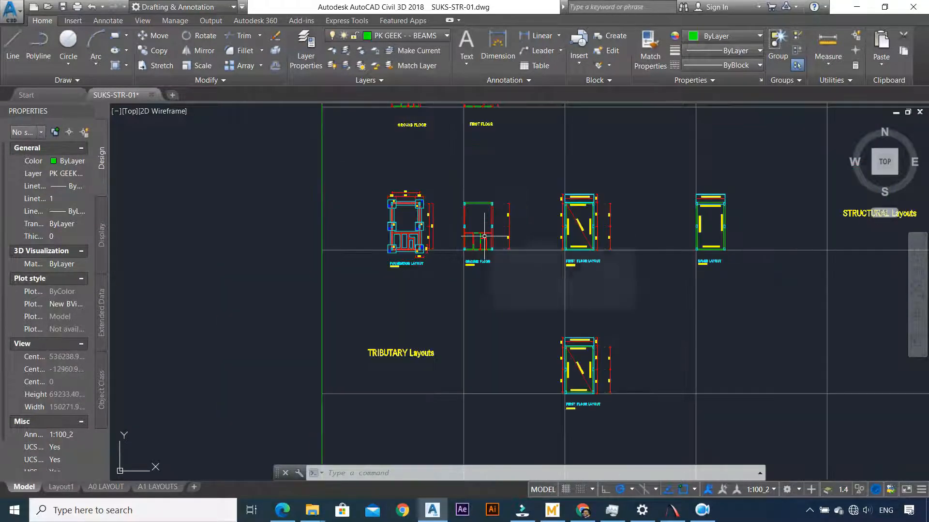
{"action": "mouse_move", "coordinate": [484, 237]}
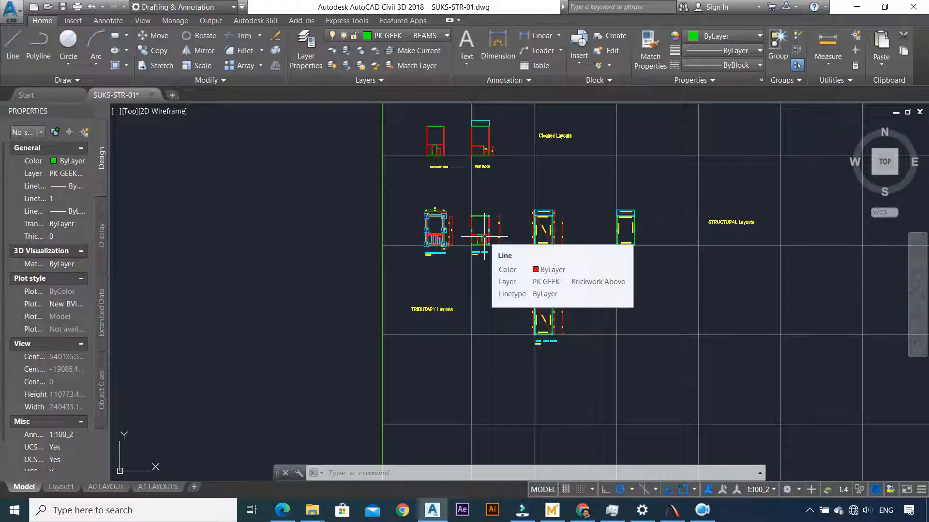
{"action": "scroll", "coordinate": [484, 237], "scroll_direction": "up", "scroll_amount": 4}
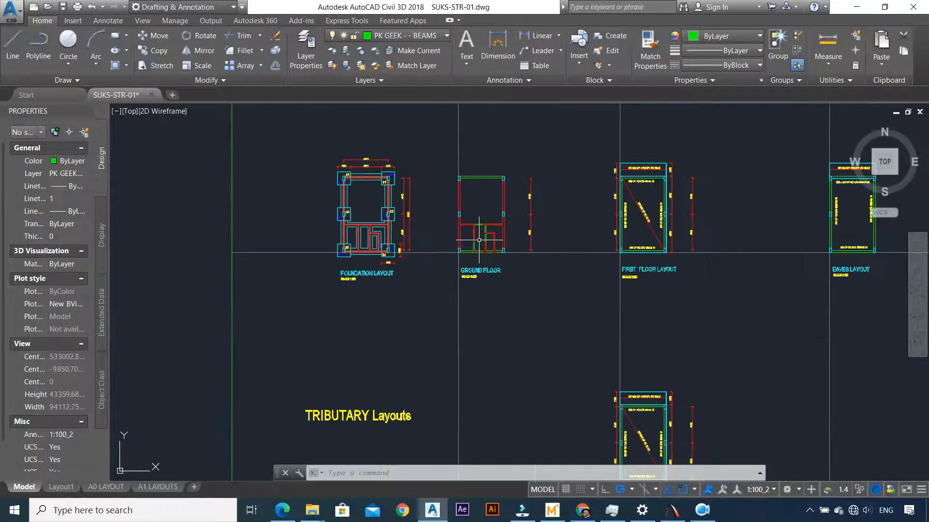
Inspect the first floor layout in the TRIBUTARY Layouts row, reading its beam, slab and canopy slab labels and dimensions
{"action": "scroll", "coordinate": [492, 244], "scroll_direction": "down", "scroll_amount": 4}
{"action": "scroll", "coordinate": [572, 332], "scroll_direction": "up", "scroll_amount": 4}
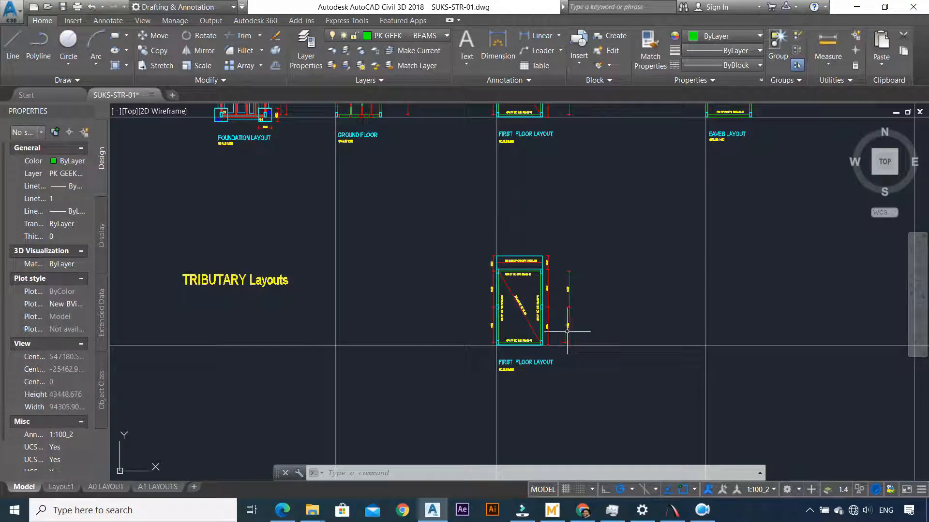
{"action": "mouse_move", "coordinate": [567, 332]}
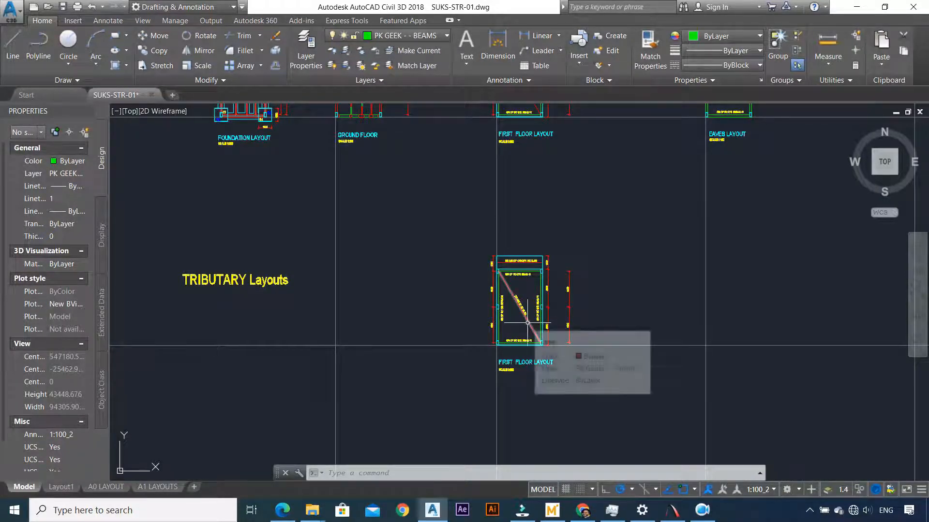
{"action": "scroll", "coordinate": [528, 322], "scroll_direction": "up", "scroll_amount": 4}
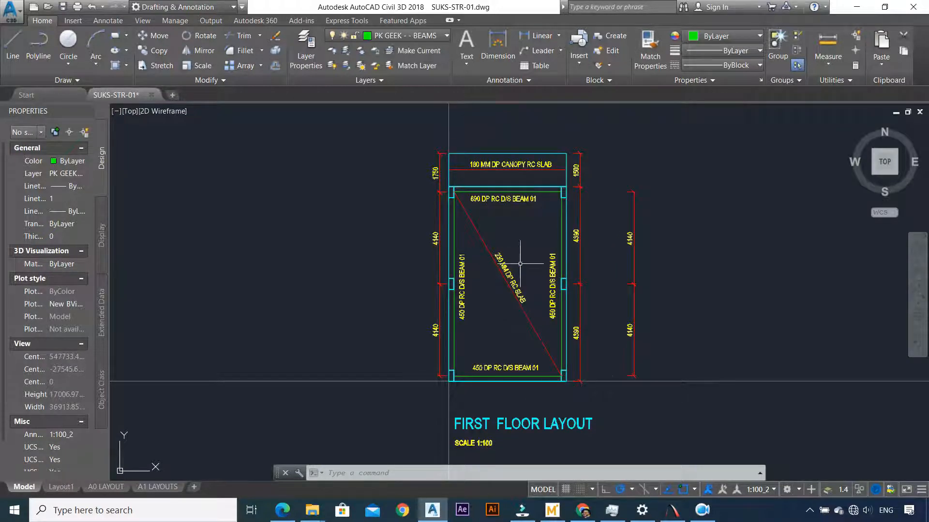
{"action": "scroll", "coordinate": [502, 201], "scroll_direction": "up", "scroll_amount": 4}
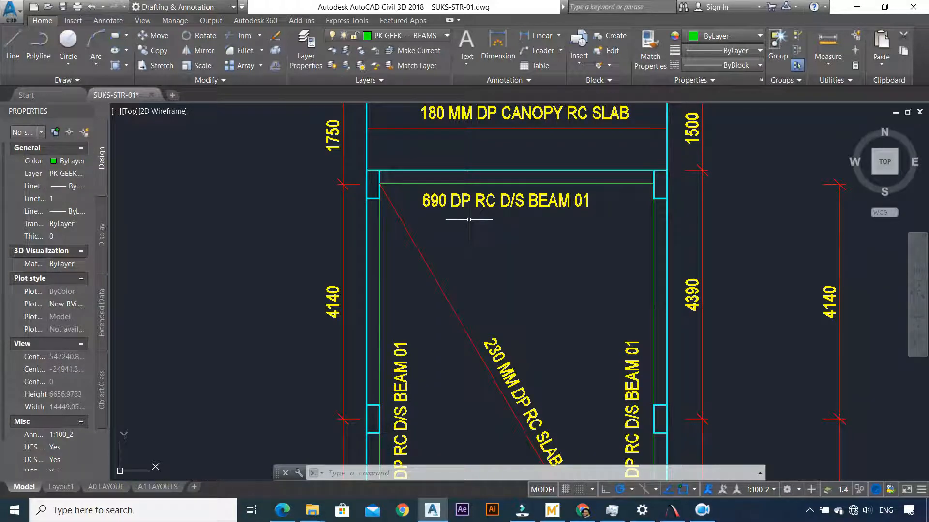
{"action": "scroll", "coordinate": [468, 219], "scroll_direction": "down", "scroll_amount": 2}
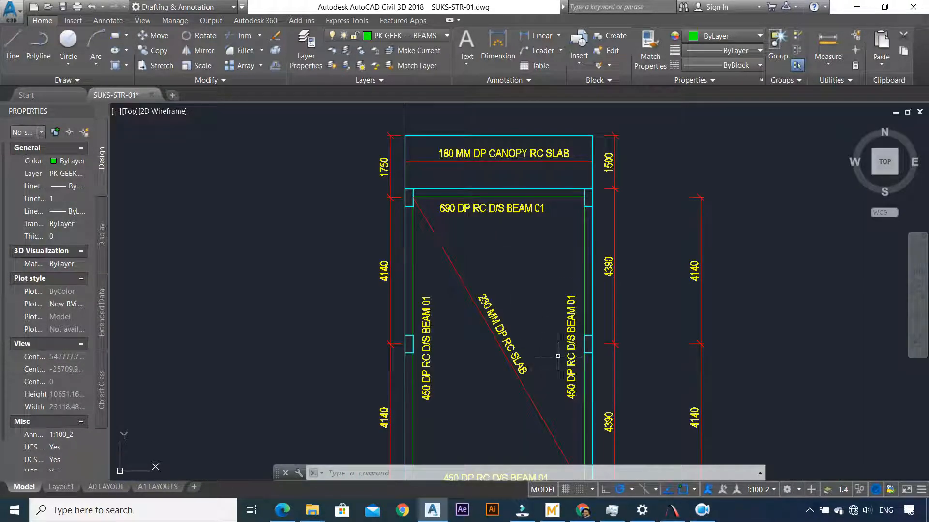
{"action": "scroll", "coordinate": [462, 225], "scroll_direction": "up", "scroll_amount": 2}
{"action": "scroll", "coordinate": [465, 232], "scroll_direction": "down", "scroll_amount": 3}
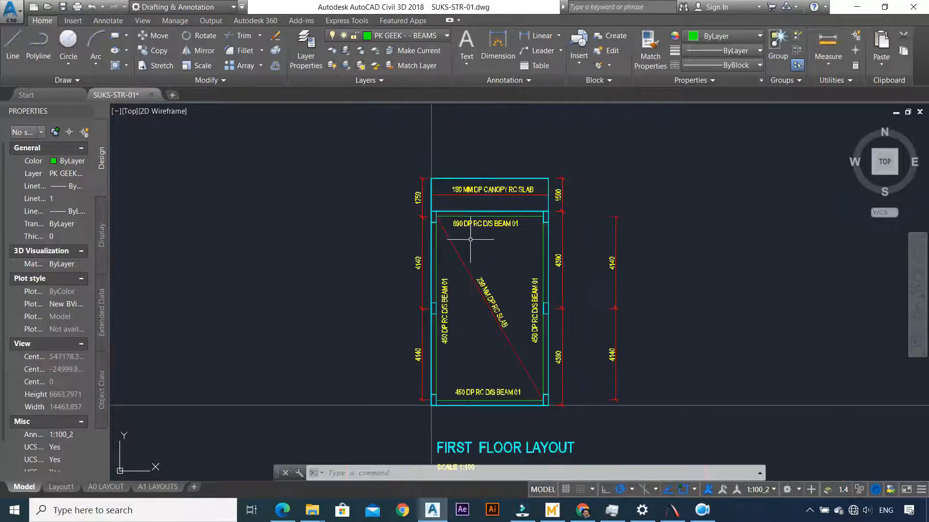
{"action": "scroll", "coordinate": [481, 242], "scroll_direction": "up", "scroll_amount": 3}
{"action": "scroll", "coordinate": [484, 245], "scroll_direction": "down", "scroll_amount": 4}
{"action": "scroll", "coordinate": [493, 249], "scroll_direction": "up", "scroll_amount": 4}
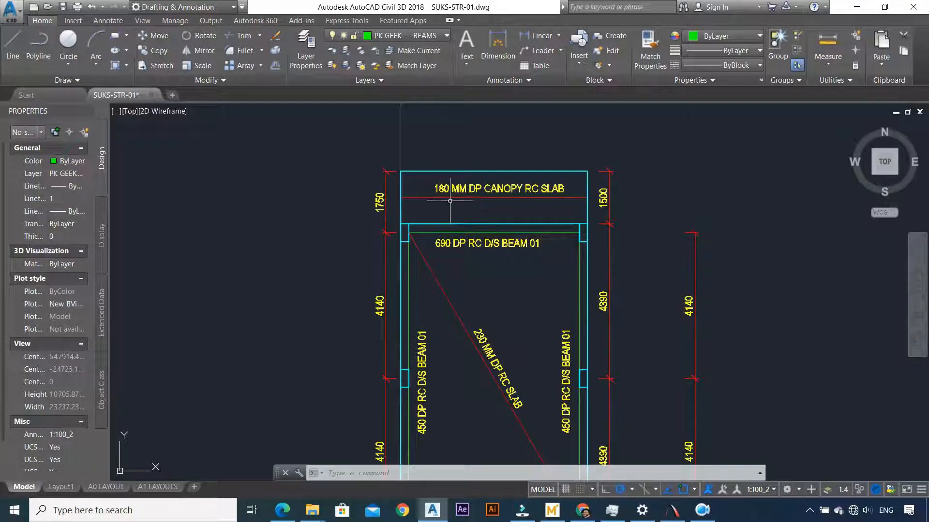
Check the architectural section and elevations against the structural layout rows
{"action": "scroll", "coordinate": [457, 245], "scroll_direction": "down", "scroll_amount": 8}
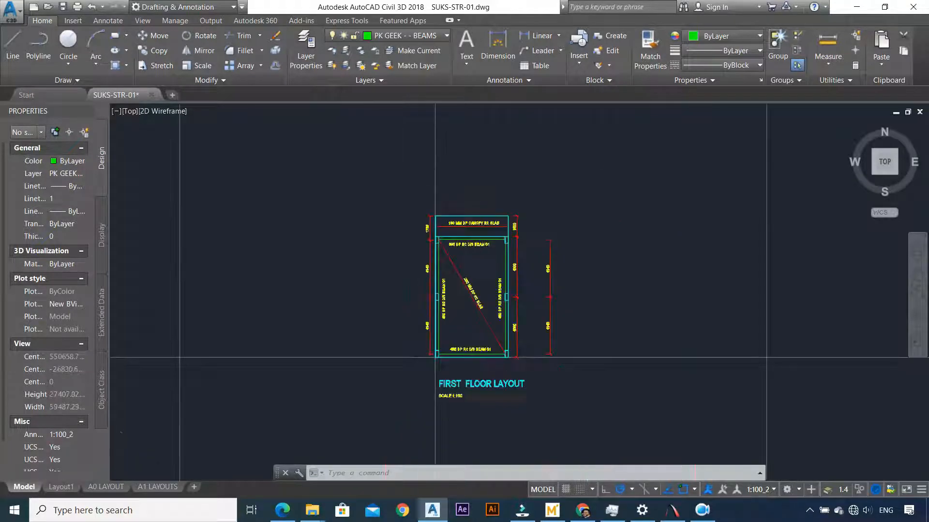
{"action": "scroll", "coordinate": [457, 245], "scroll_direction": "down", "scroll_amount": 6}
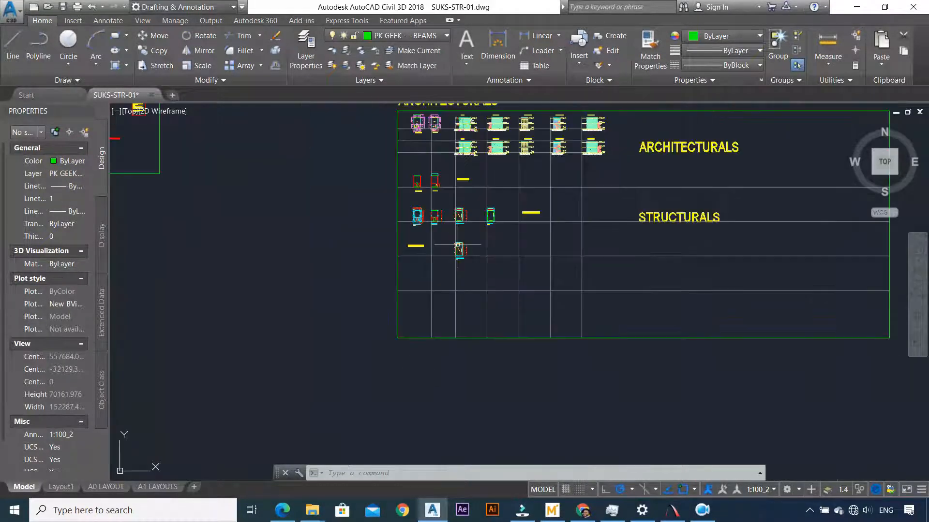
{"action": "scroll", "coordinate": [458, 160], "scroll_direction": "up", "scroll_amount": 7}
{"action": "scroll", "coordinate": [462, 145], "scroll_direction": "down", "scroll_amount": 7}
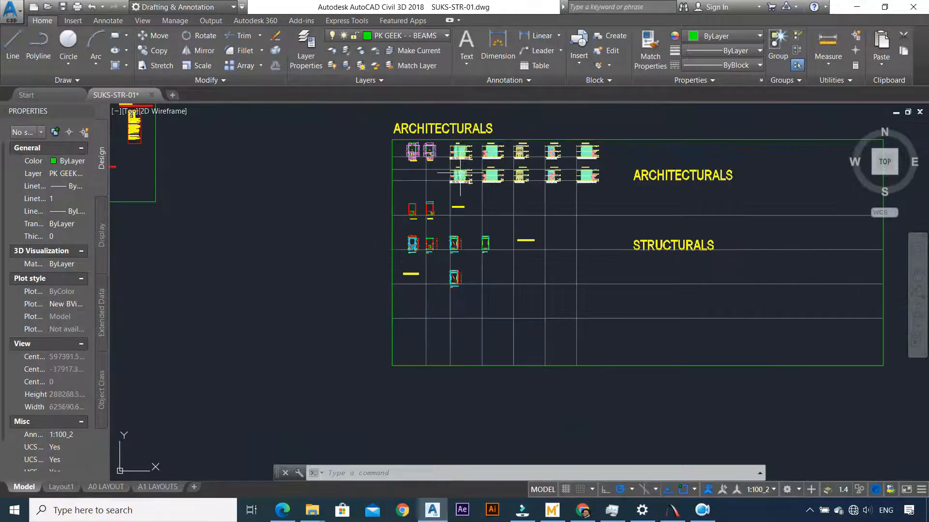
{"action": "scroll", "coordinate": [465, 138], "scroll_direction": "up", "scroll_amount": 4}
{"action": "scroll", "coordinate": [462, 176], "scroll_direction": "up", "scroll_amount": 4}
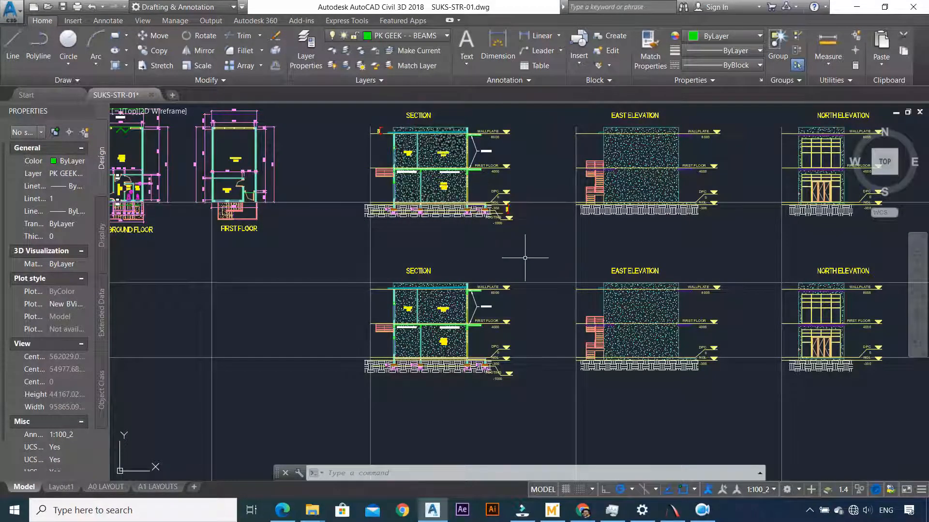
{"action": "scroll", "coordinate": [535, 259], "scroll_direction": "down", "scroll_amount": 8}
{"action": "scroll", "coordinate": [483, 363], "scroll_direction": "up", "scroll_amount": 2}
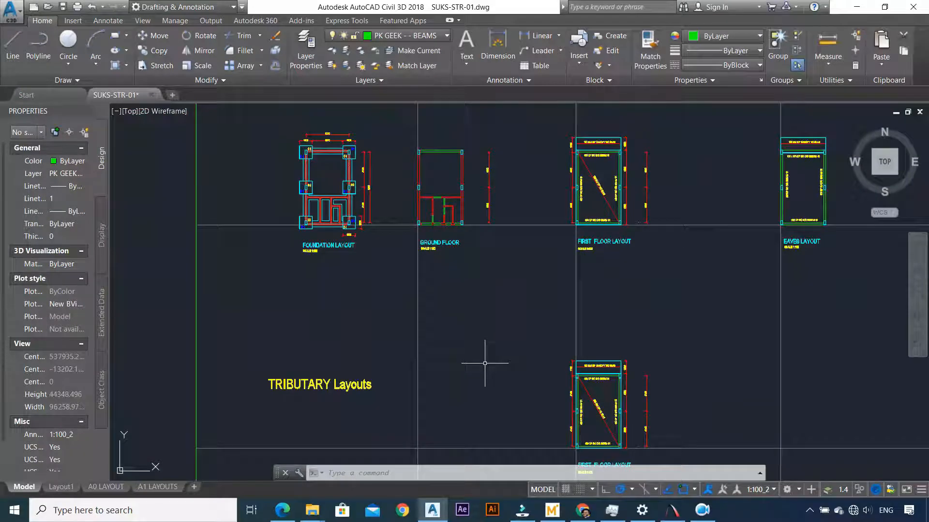
Re-examine the tributary first floor layout, focusing on the RC slab label and the surrounding downstand beams
{"action": "scroll", "coordinate": [483, 360], "scroll_direction": "up", "scroll_amount": 2}
{"action": "scroll", "coordinate": [605, 271], "scroll_direction": "down", "scroll_amount": 2}
{"action": "scroll", "coordinate": [608, 273], "scroll_direction": "up", "scroll_amount": 3}
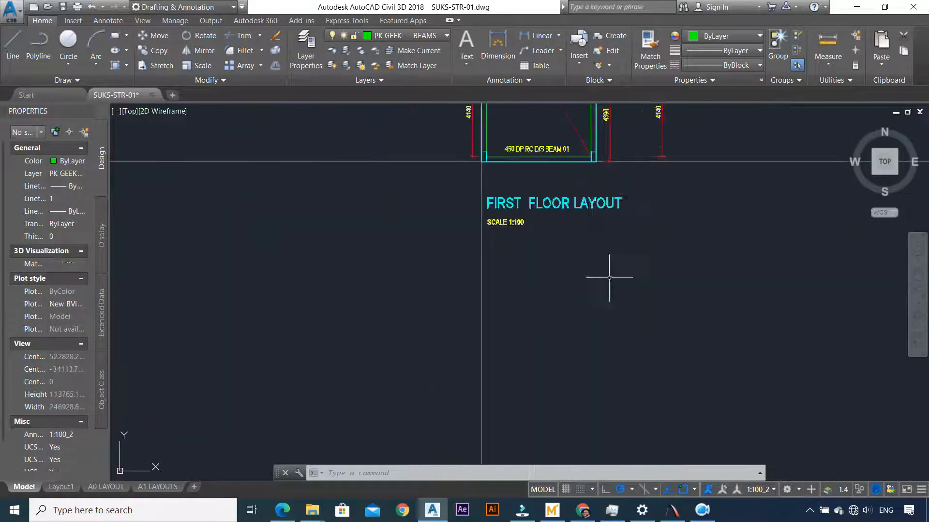
{"action": "scroll", "coordinate": [563, 197], "scroll_direction": "down", "scroll_amount": 2}
{"action": "scroll", "coordinate": [563, 197], "scroll_direction": "up", "scroll_amount": 8}
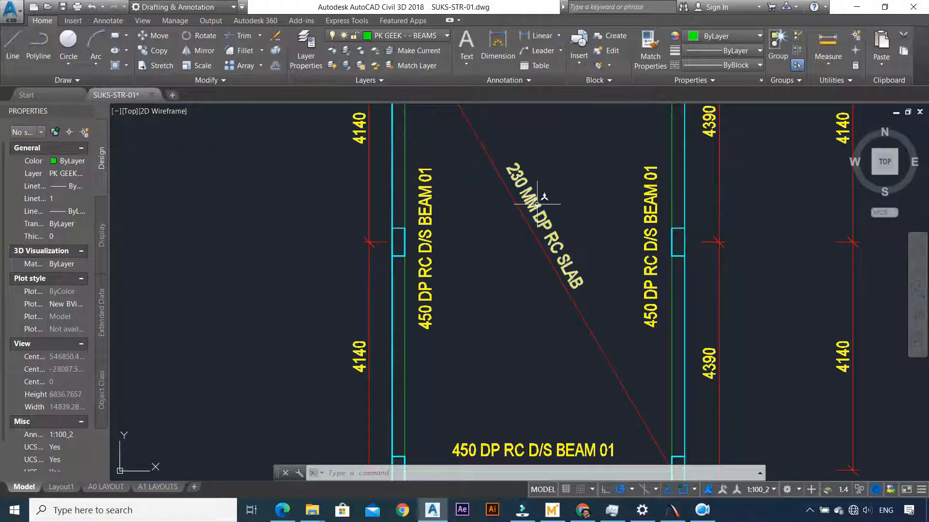
{"action": "scroll", "coordinate": [538, 212], "scroll_direction": "down", "scroll_amount": 4}
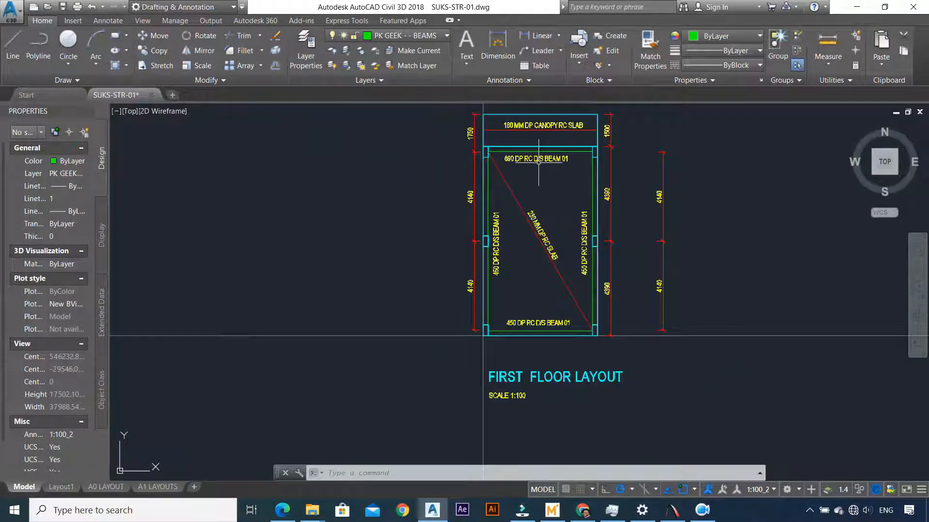
{"action": "scroll", "coordinate": [538, 161], "scroll_direction": "up", "scroll_amount": 2}
{"action": "scroll", "coordinate": [540, 199], "scroll_direction": "down", "scroll_amount": 4}
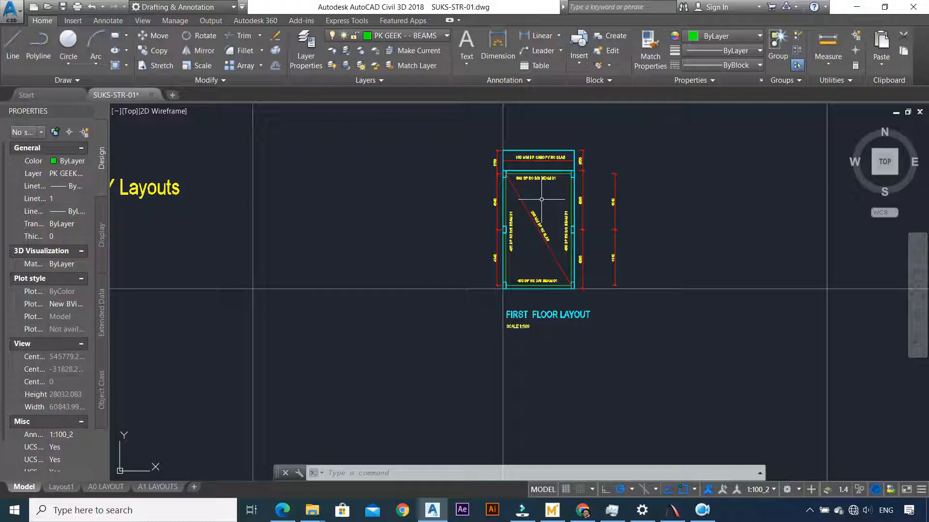
Compare the first floor layout in the STRUCTURAL Layouts row with its copy in the TRIBUTARY Layouts row
{"action": "scroll", "coordinate": [541, 200], "scroll_direction": "down", "scroll_amount": 6}
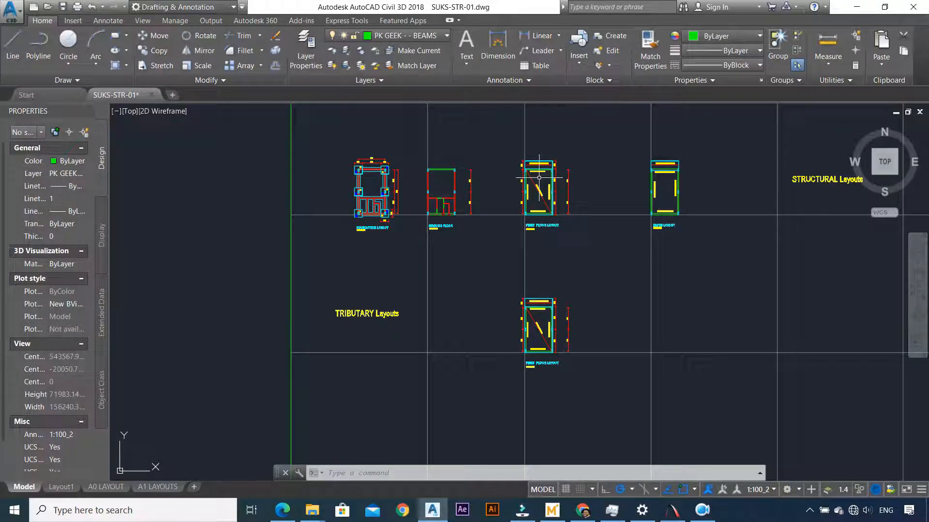
{"action": "scroll", "coordinate": [539, 177], "scroll_direction": "up", "scroll_amount": 4}
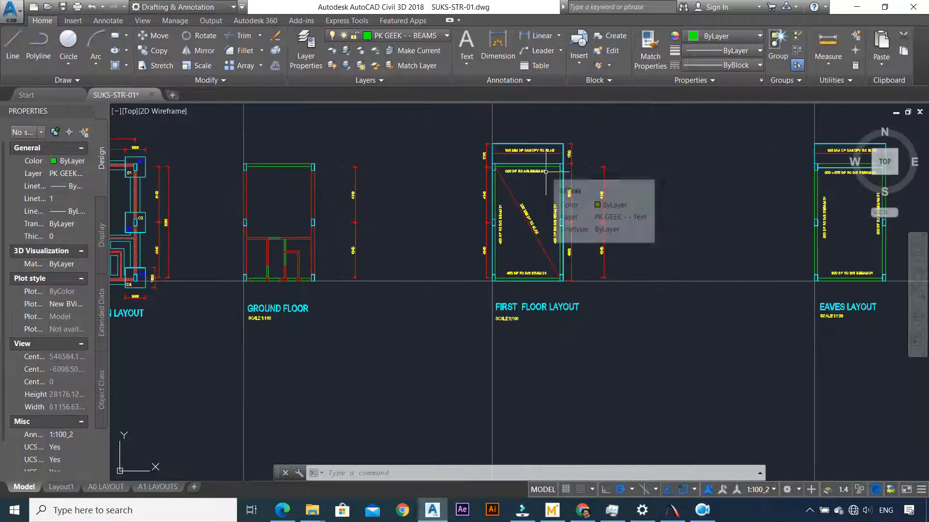
{"action": "scroll", "coordinate": [546, 171], "scroll_direction": "down", "scroll_amount": 4}
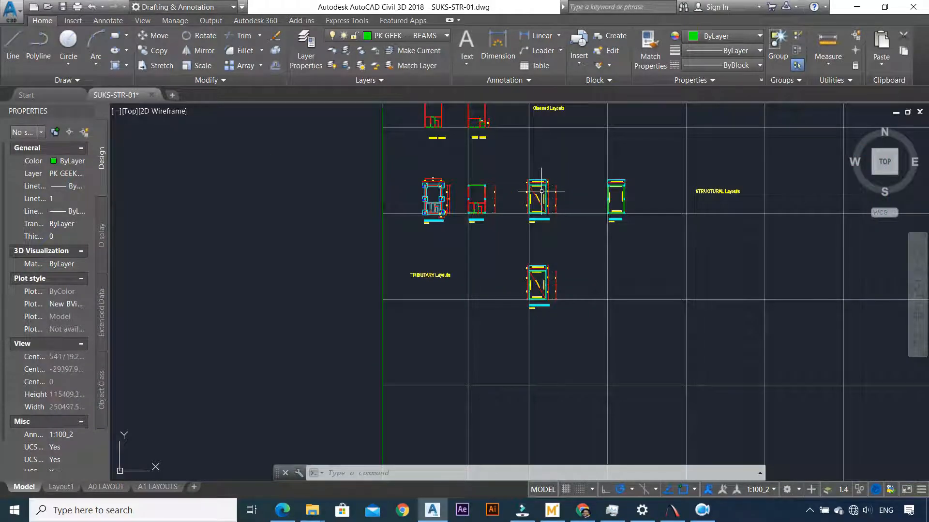
{"action": "scroll", "coordinate": [541, 191], "scroll_direction": "up", "scroll_amount": 4}
{"action": "scroll", "coordinate": [541, 191], "scroll_direction": "down", "scroll_amount": 4}
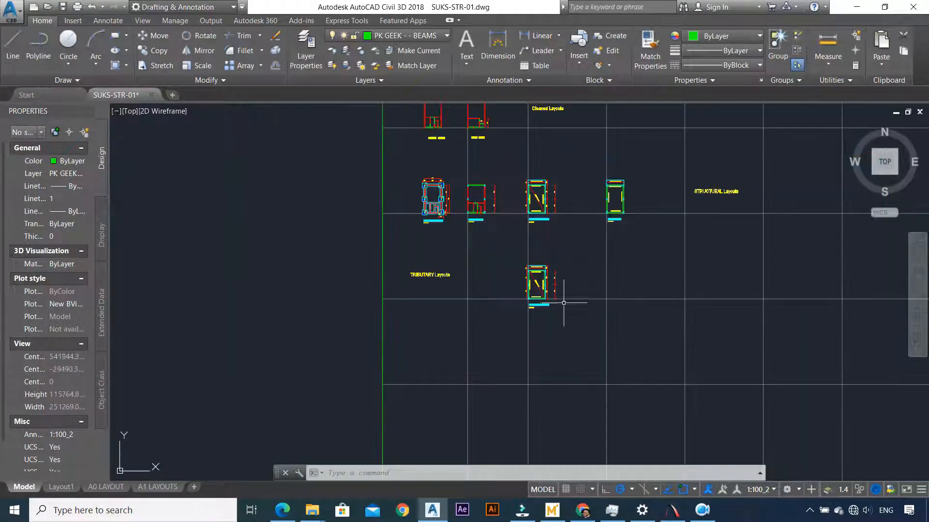
{"action": "scroll", "coordinate": [534, 280], "scroll_direction": "up", "scroll_amount": 4}
{"action": "scroll", "coordinate": [653, 217], "scroll_direction": "down", "scroll_amount": 4}
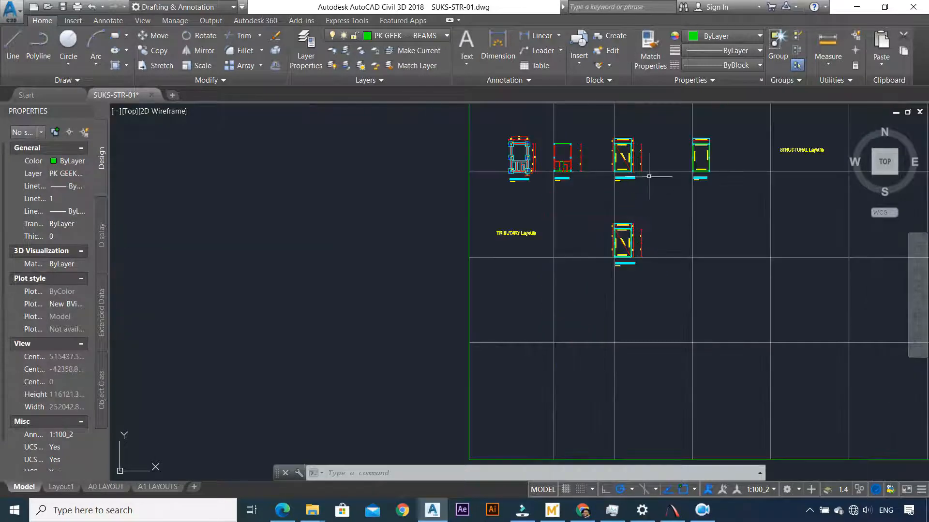
{"action": "scroll", "coordinate": [649, 137], "scroll_direction": "up", "scroll_amount": 3}
{"action": "scroll", "coordinate": [562, 179], "scroll_direction": "up", "scroll_amount": 2}
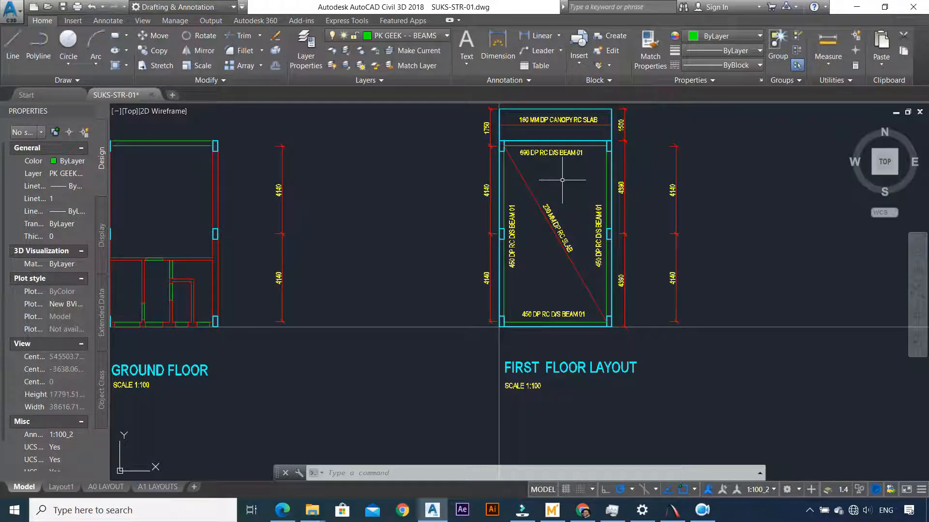
Inspect the wall footings and their width and depth dimensions in the architectural section
{"action": "scroll", "coordinate": [550, 197], "scroll_direction": "down", "scroll_amount": 8}
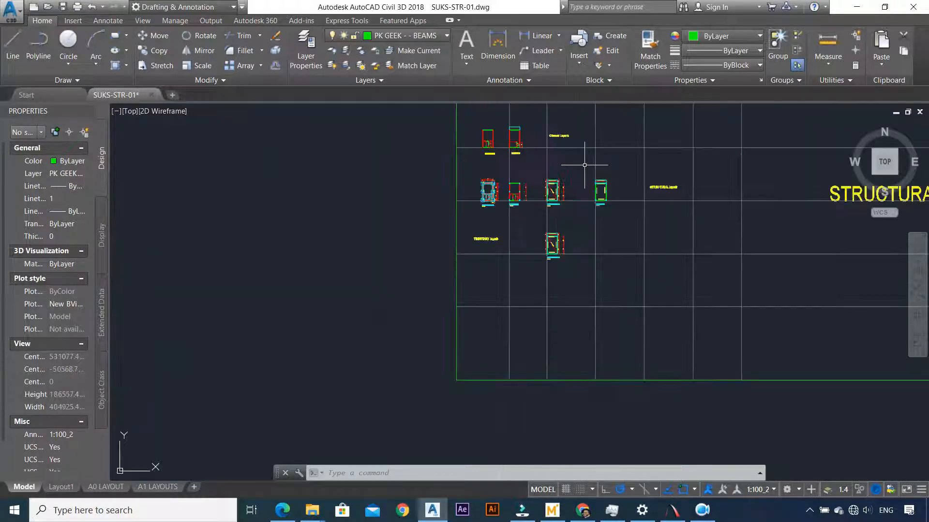
{"action": "scroll", "coordinate": [585, 165], "scroll_direction": "down", "scroll_amount": 5}
{"action": "scroll", "coordinate": [582, 132], "scroll_direction": "up", "scroll_amount": 7}
{"action": "scroll", "coordinate": [590, 182], "scroll_direction": "up", "scroll_amount": 10}
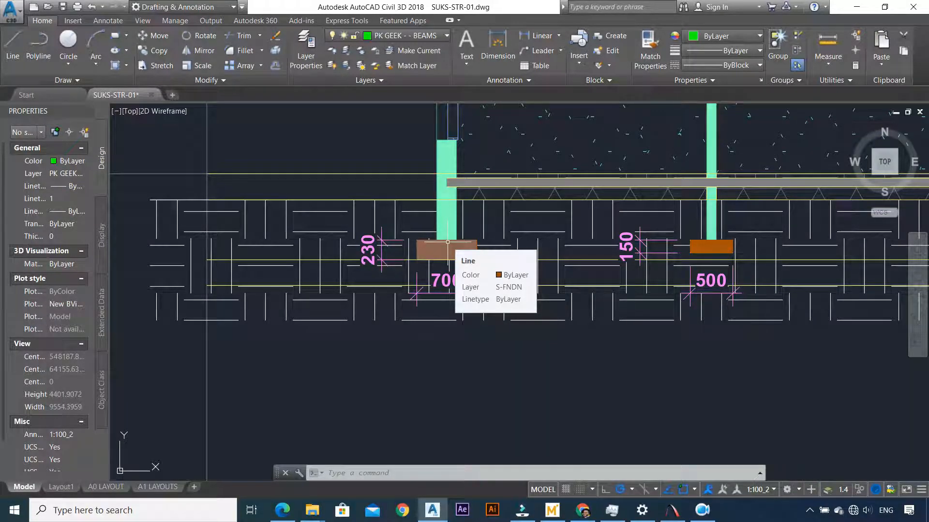
{"action": "scroll", "coordinate": [448, 242], "scroll_direction": "down", "scroll_amount": 2}
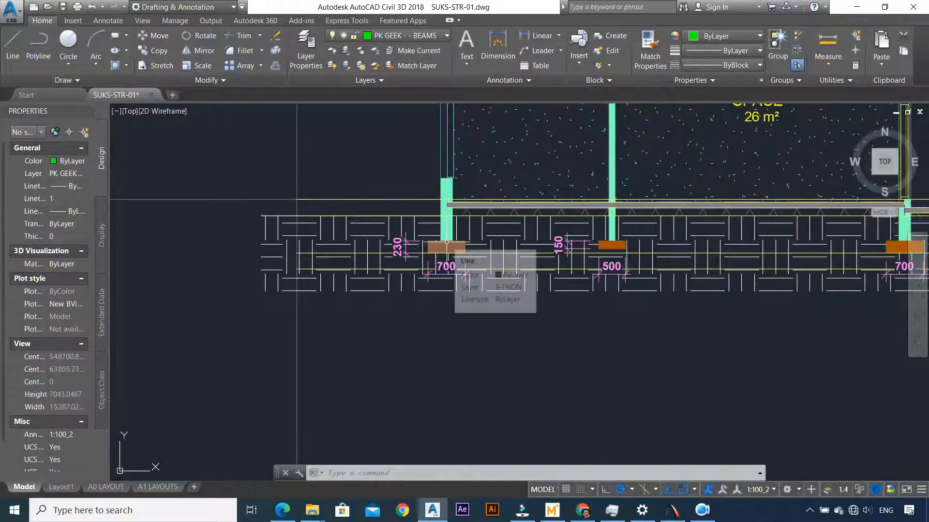
{"action": "scroll", "coordinate": [447, 242], "scroll_direction": "up", "scroll_amount": 4}
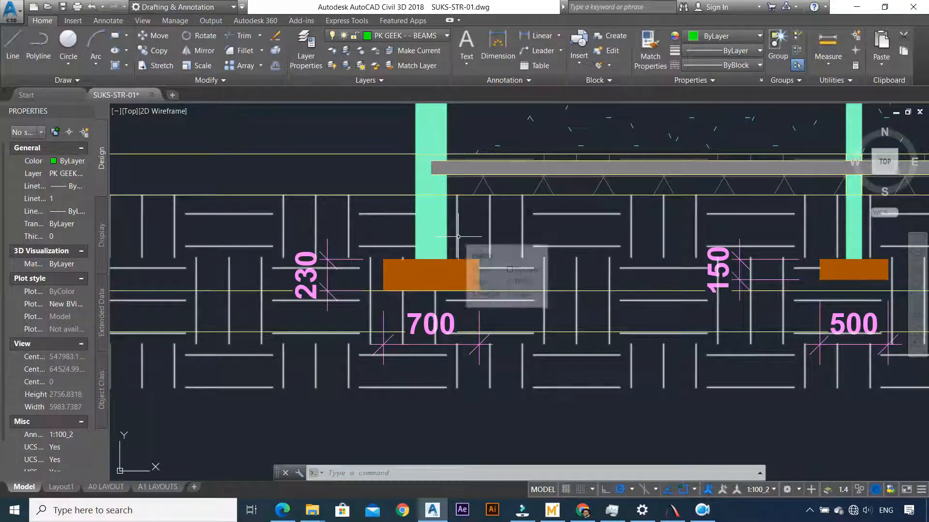
{"action": "scroll", "coordinate": [458, 237], "scroll_direction": "down", "scroll_amount": 4}
Study the tributary first floor layout's main slab, canopy slab, downstand beams and column spacing dimensions
{"action": "scroll", "coordinate": [458, 237], "scroll_direction": "down", "scroll_amount": 18}
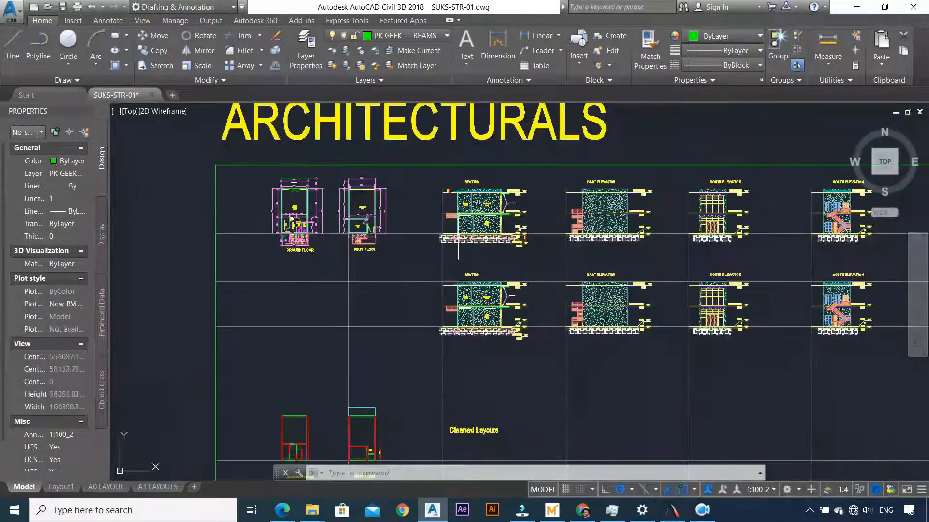
{"action": "scroll", "coordinate": [458, 237], "scroll_direction": "down", "scroll_amount": 6}
{"action": "scroll", "coordinate": [465, 367], "scroll_direction": "up", "scroll_amount": 8}
{"action": "scroll", "coordinate": [415, 290], "scroll_direction": "up", "scroll_amount": 6}
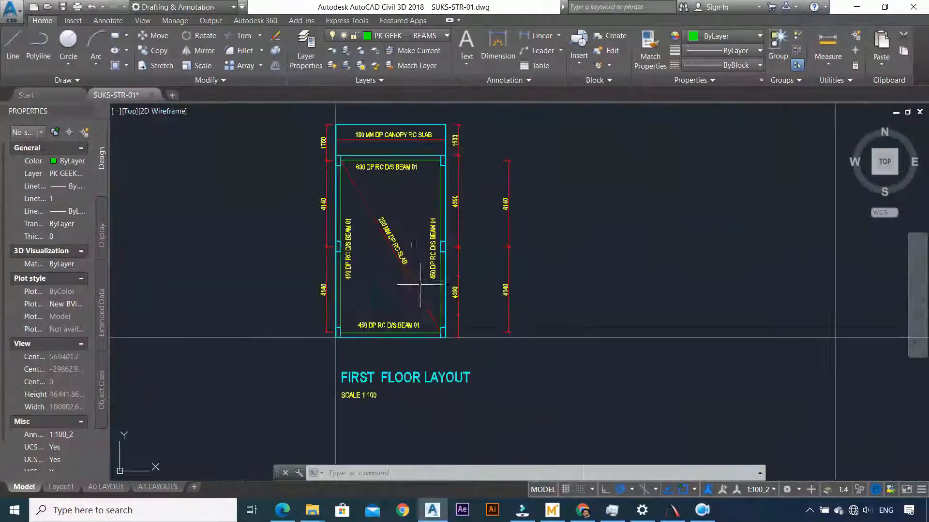
{"action": "scroll", "coordinate": [356, 192], "scroll_direction": "down", "scroll_amount": 3}
{"action": "scroll", "coordinate": [352, 194], "scroll_direction": "up", "scroll_amount": 5}
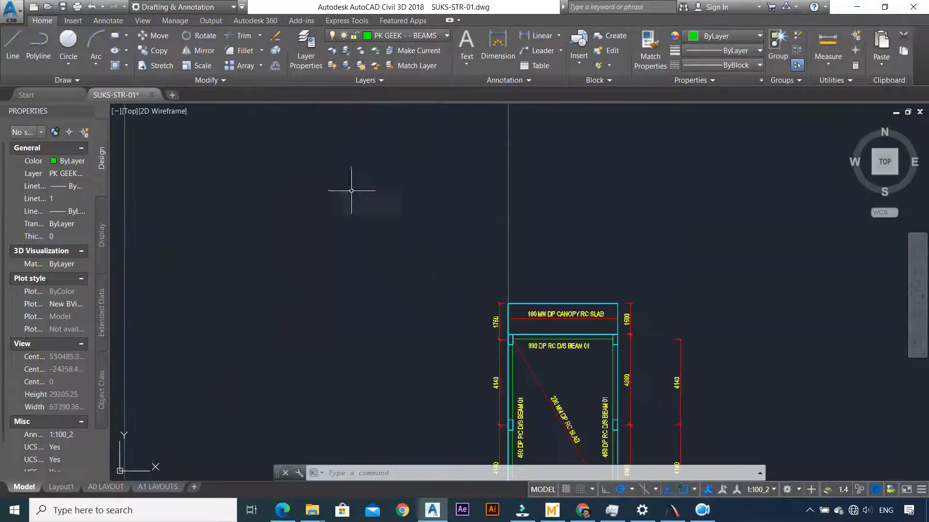
{"action": "scroll", "coordinate": [460, 213], "scroll_direction": "down", "scroll_amount": 4}
{"action": "scroll", "coordinate": [491, 265], "scroll_direction": "up", "scroll_amount": 4}
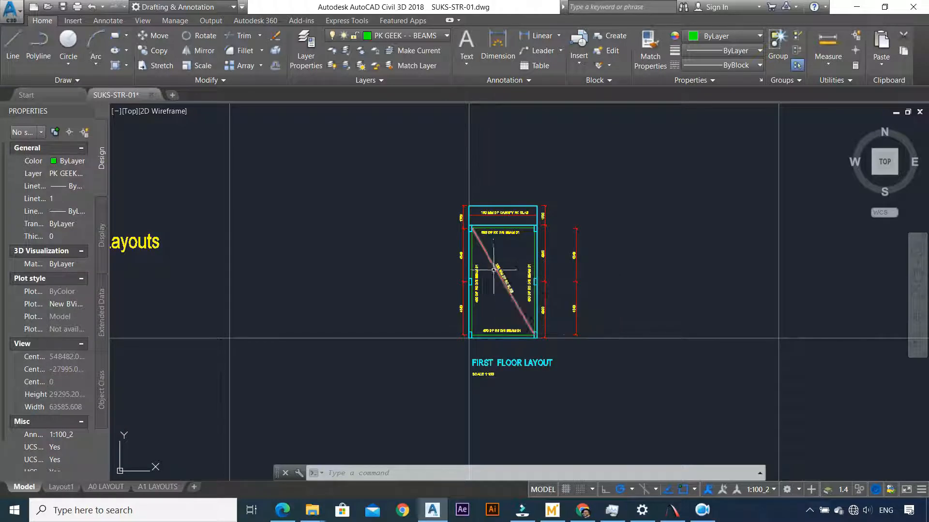
{"action": "scroll", "coordinate": [493, 262], "scroll_direction": "up", "scroll_amount": 2}
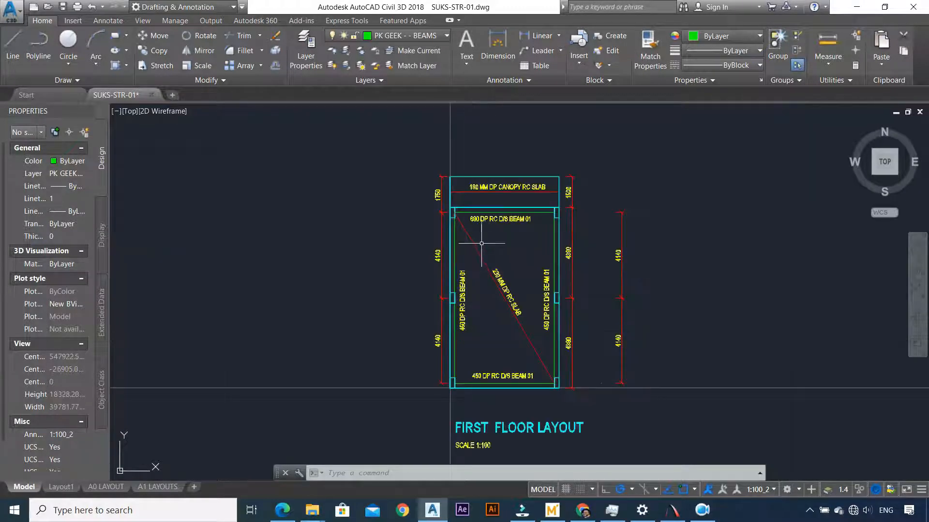
{"action": "scroll", "coordinate": [481, 243], "scroll_direction": "up", "scroll_amount": 2}
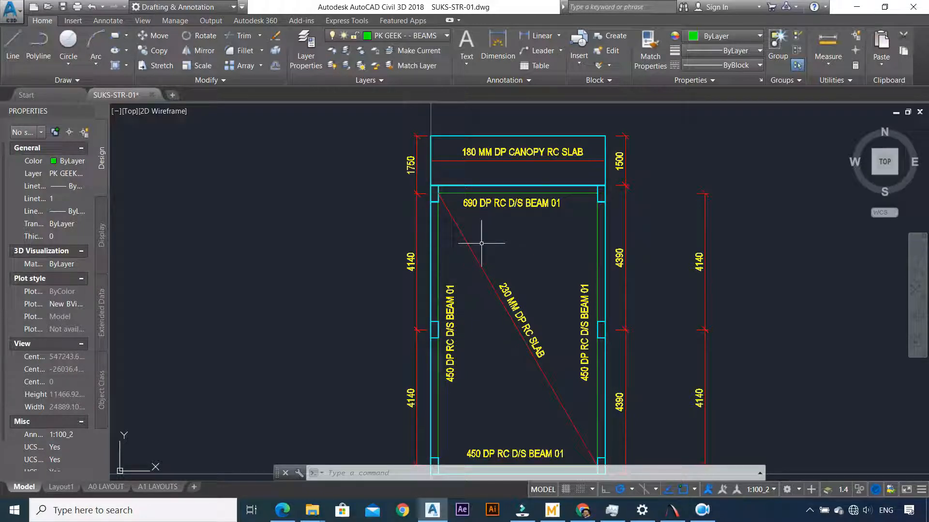
{"action": "scroll", "coordinate": [482, 243], "scroll_direction": "down", "scroll_amount": 5}
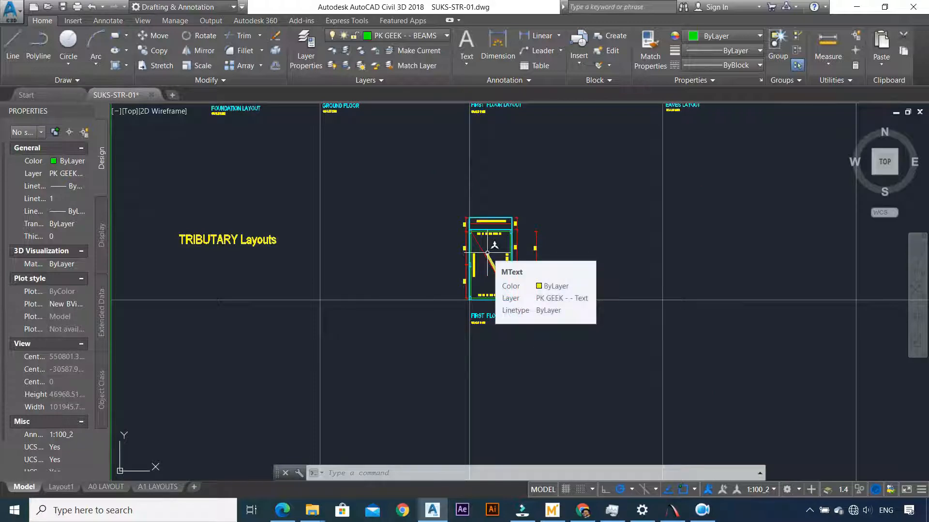
{"action": "scroll", "coordinate": [489, 249], "scroll_direction": "up", "scroll_amount": 4}
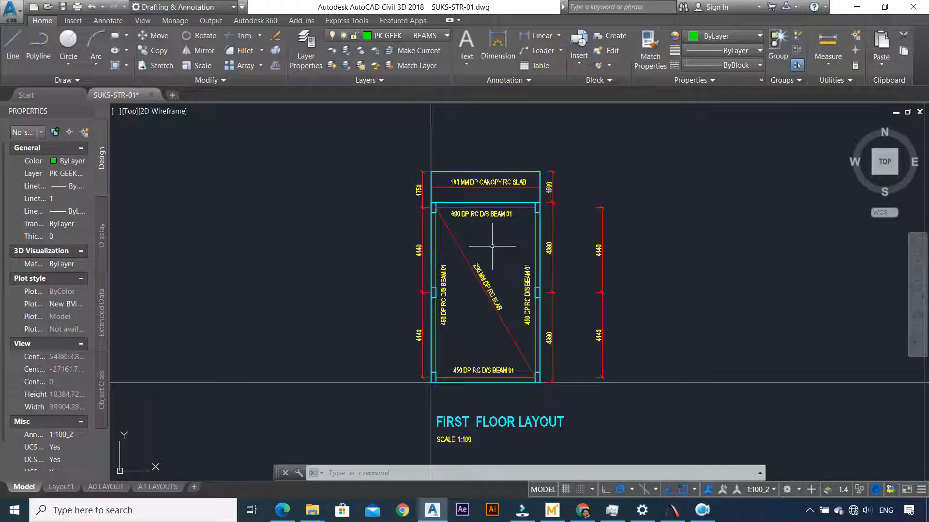
{"action": "scroll", "coordinate": [492, 247], "scroll_direction": "down", "scroll_amount": 6}
{"action": "scroll", "coordinate": [513, 289], "scroll_direction": "up", "scroll_amount": 4}
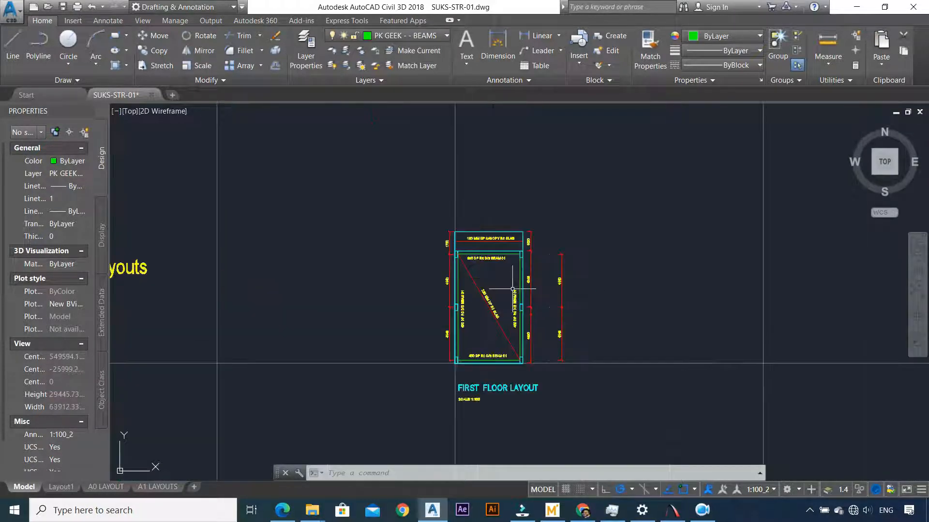
{"action": "scroll", "coordinate": [513, 289], "scroll_direction": "up", "scroll_amount": 3}
{"action": "scroll", "coordinate": [500, 284], "scroll_direction": "down", "scroll_amount": 3}
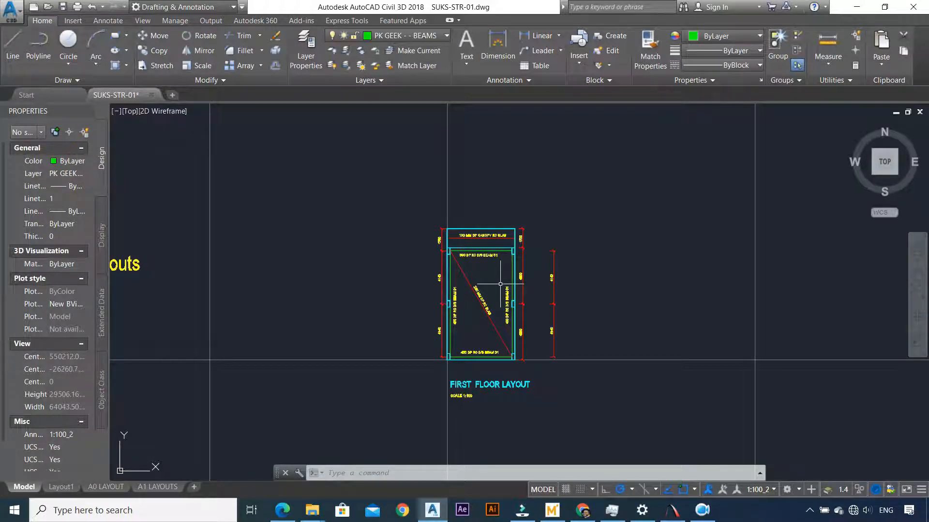
Examine the architectural section from wallplate to footing, including the first floor deck, RC canopies, walls and ground-floor shop space
{"action": "scroll", "coordinate": [500, 284], "scroll_direction": "down", "scroll_amount": 10}
{"action": "scroll", "coordinate": [360, 225], "scroll_direction": "up", "scroll_amount": 10}
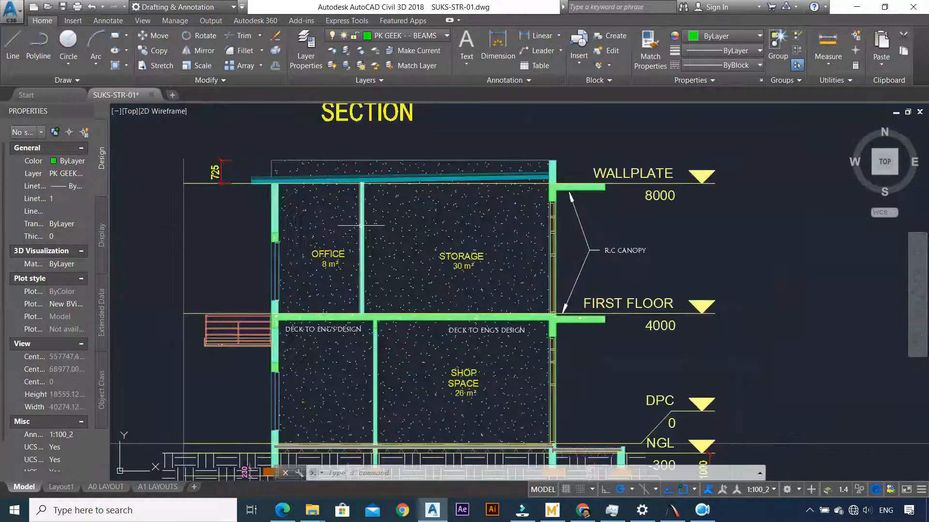
{"action": "mouse_move", "coordinate": [479, 179]}
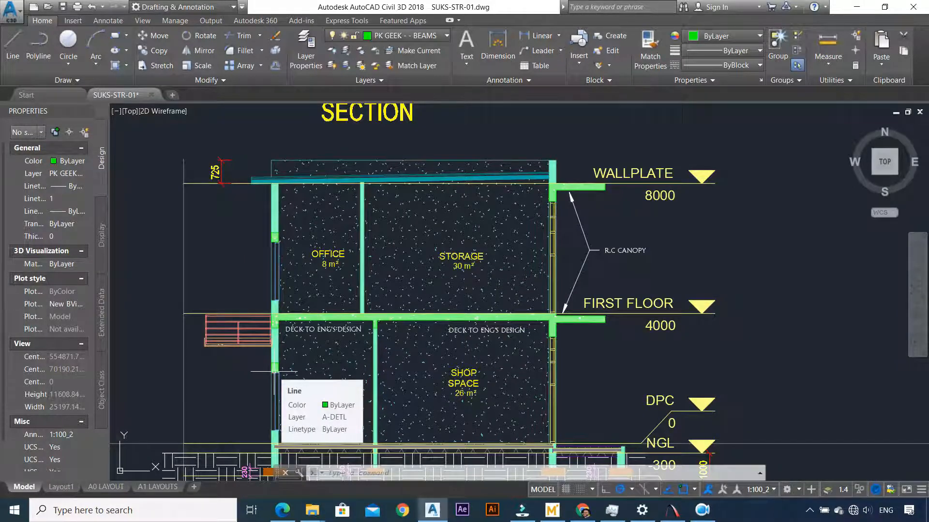
{"action": "scroll", "coordinate": [274, 371], "scroll_direction": "down", "scroll_amount": 3}
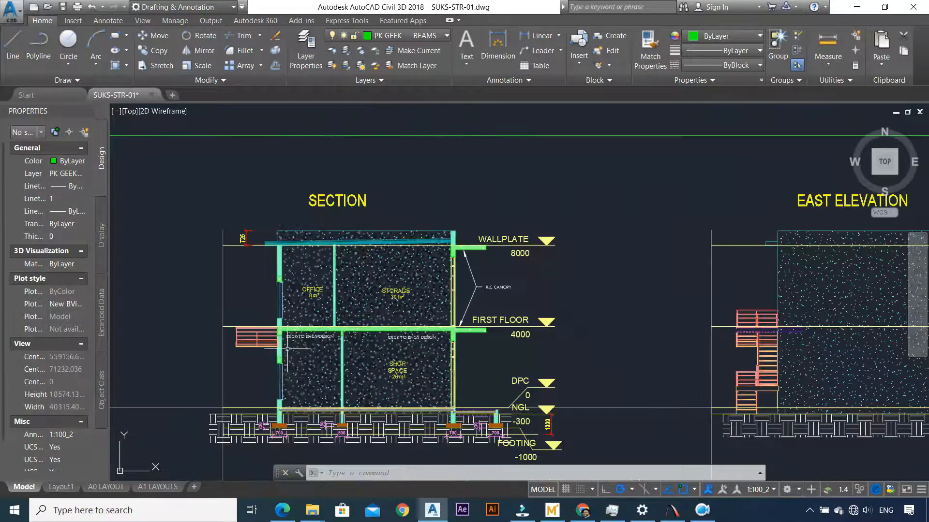
{"action": "scroll", "coordinate": [282, 423], "scroll_direction": "up", "scroll_amount": 3}
{"action": "scroll", "coordinate": [283, 424], "scroll_direction": "up", "scroll_amount": 2}
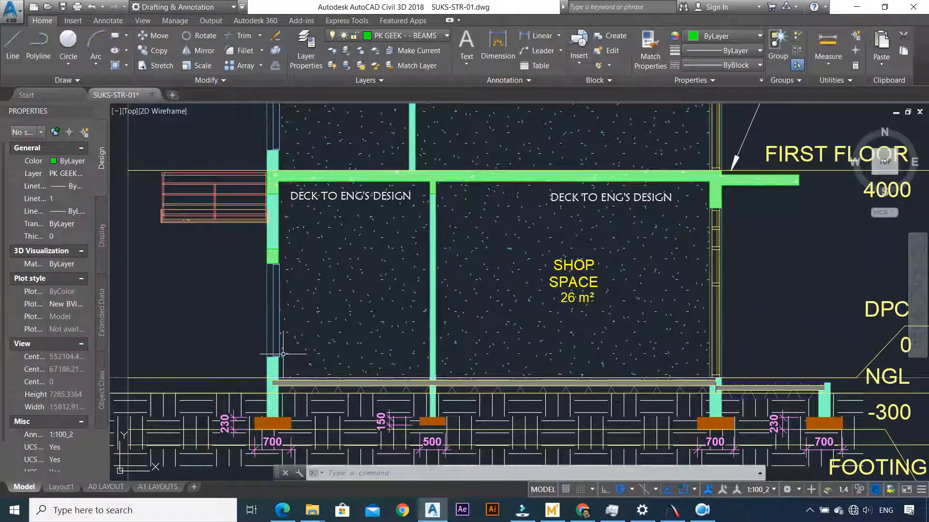
{"action": "mouse_move", "coordinate": [369, 394]}
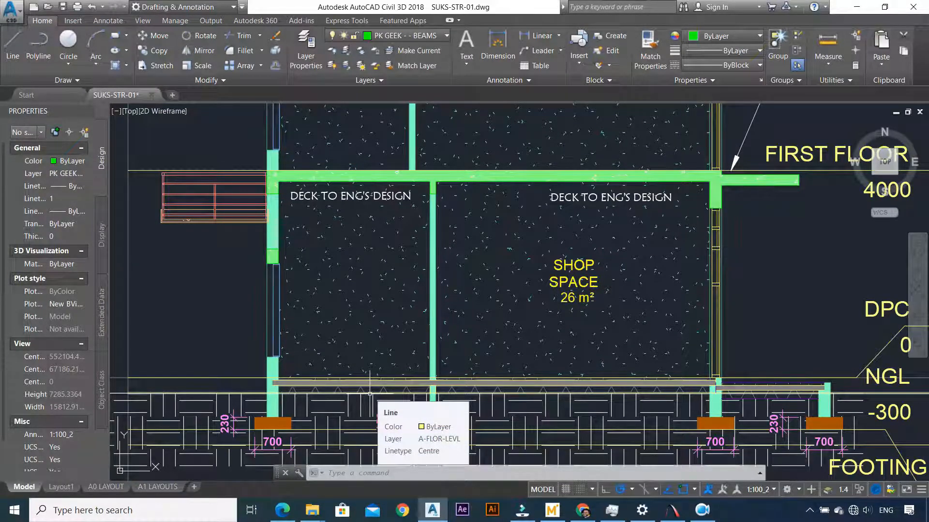
{"action": "key", "text": "ctrl+z"}
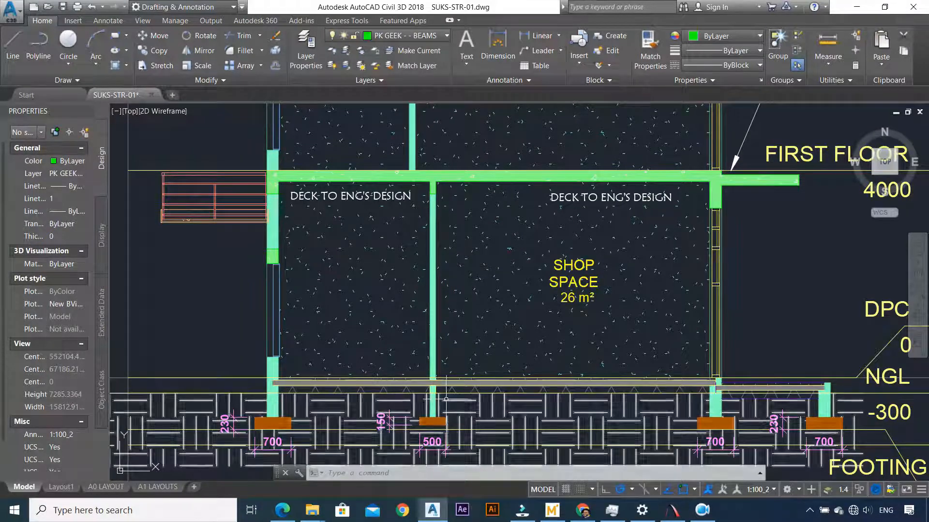
{"action": "mouse_move", "coordinate": [416, 401]}
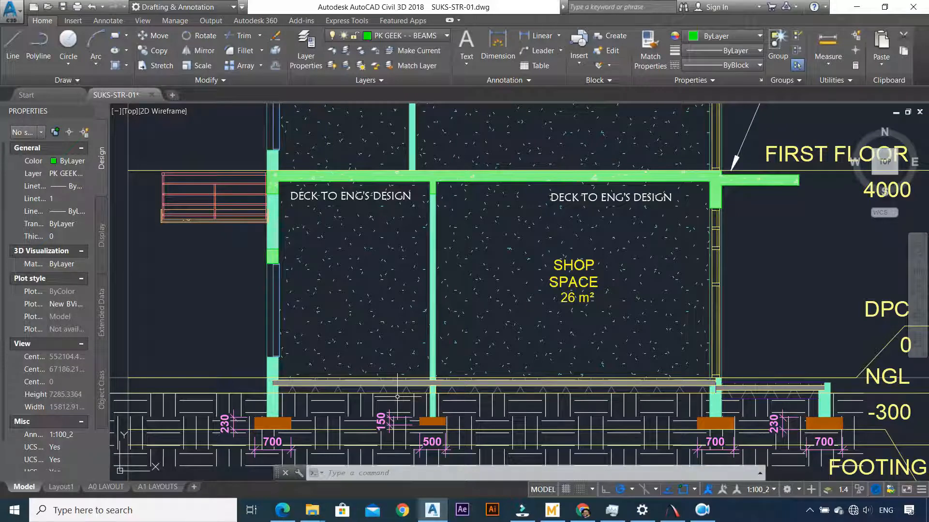
{"action": "scroll", "coordinate": [303, 384], "scroll_direction": "down", "scroll_amount": 4}
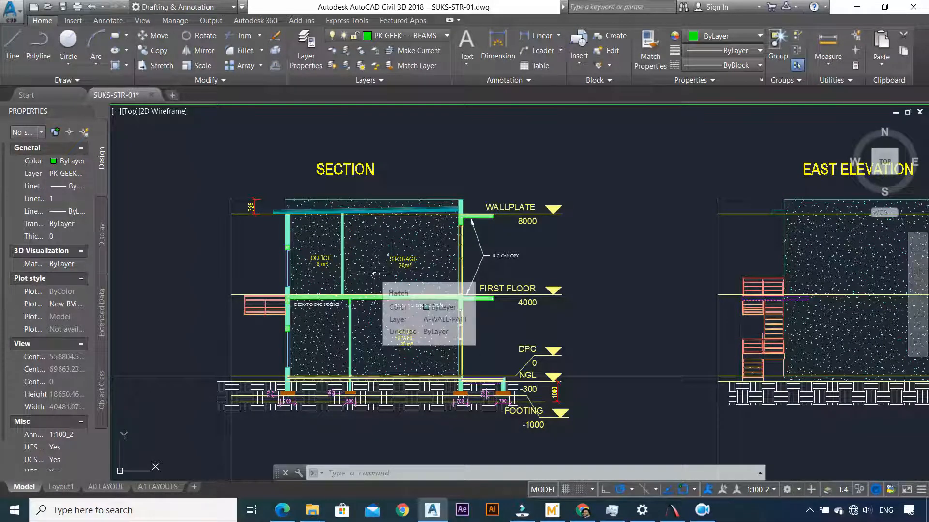
Review the cleaned ground and first floor layouts against the structural layout row beneath them
{"action": "scroll", "coordinate": [375, 274], "scroll_direction": "down", "scroll_amount": 4}
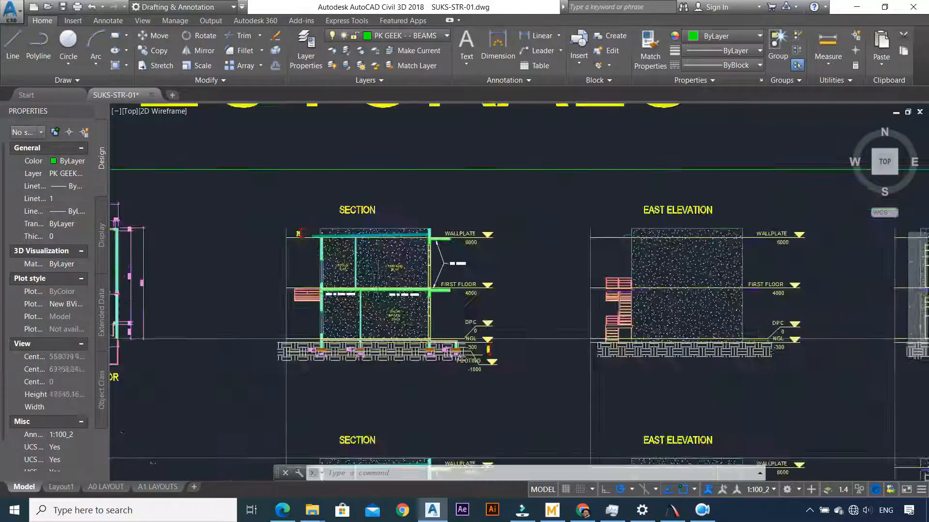
{"action": "scroll", "coordinate": [345, 272], "scroll_direction": "up", "scroll_amount": 4}
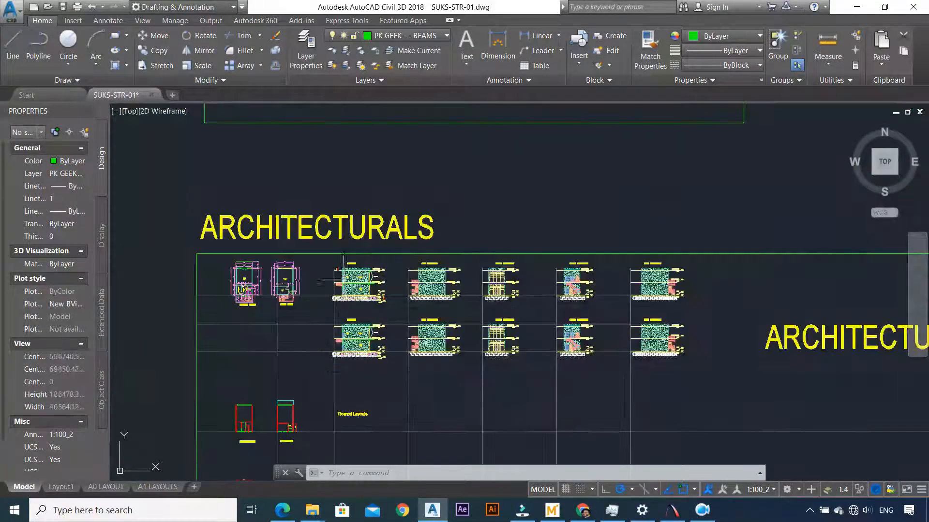
{"action": "scroll", "coordinate": [345, 274], "scroll_direction": "down", "scroll_amount": 3}
{"action": "scroll", "coordinate": [329, 295], "scroll_direction": "up", "scroll_amount": 6}
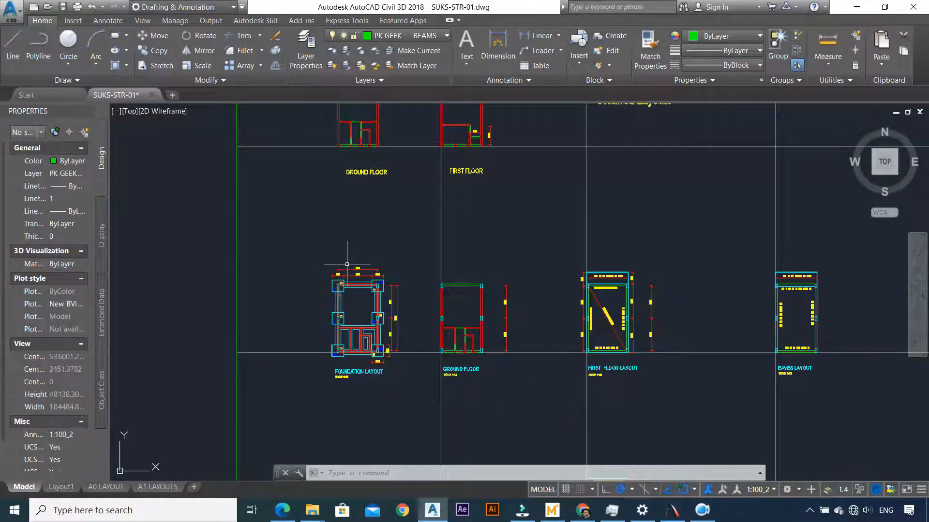
{"action": "scroll", "coordinate": [347, 264], "scroll_direction": "up", "scroll_amount": 4}
{"action": "scroll", "coordinate": [342, 267], "scroll_direction": "down", "scroll_amount": 10}
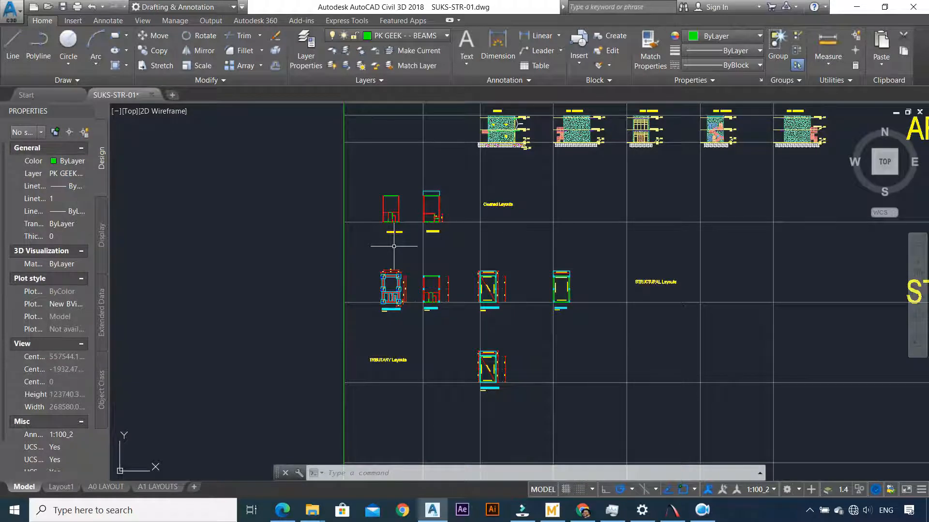
{"action": "scroll", "coordinate": [390, 248], "scroll_direction": "up", "scroll_amount": 4}
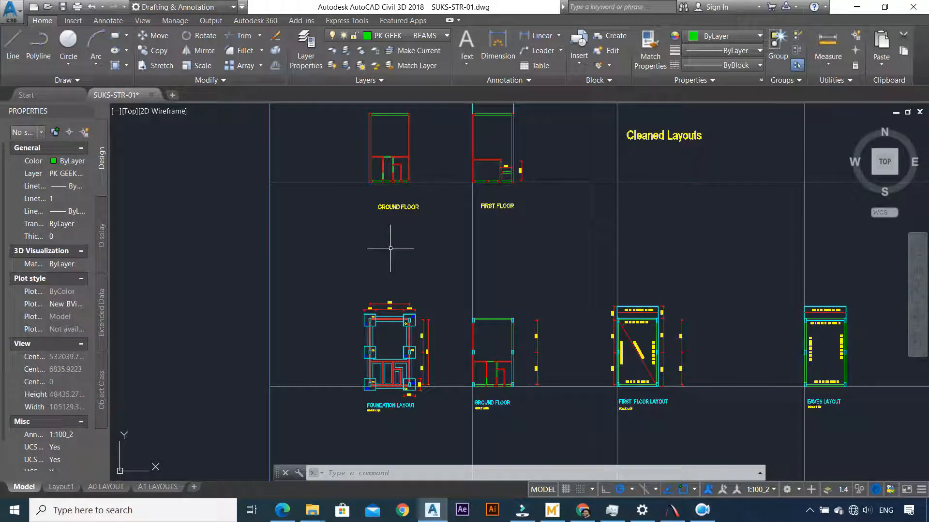
Survey the Notes, Detail Circles, Double Story Layouts and Architecturals groups laid out across model space
{"action": "scroll", "coordinate": [391, 248], "scroll_direction": "down", "scroll_amount": 5}
{"action": "scroll", "coordinate": [389, 300], "scroll_direction": "up", "scroll_amount": 4}
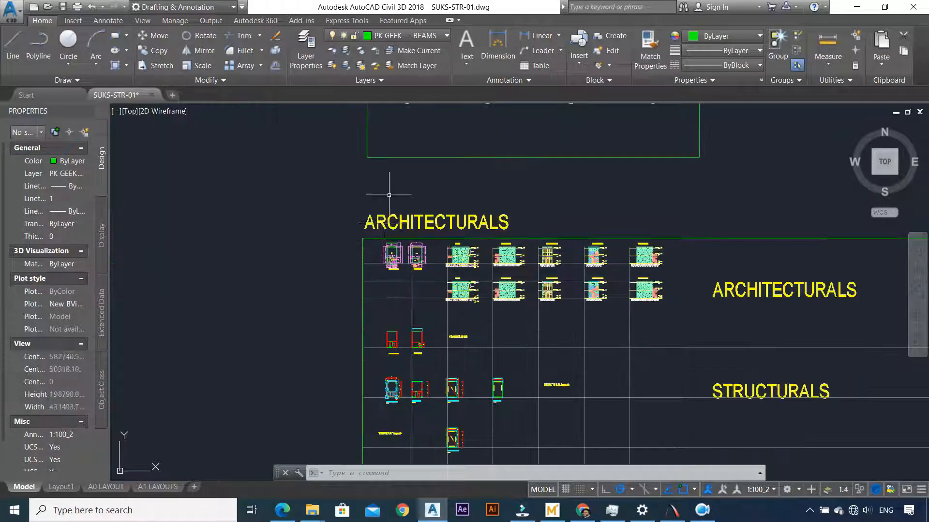
{"action": "scroll", "coordinate": [390, 310], "scroll_direction": "down", "scroll_amount": 4}
{"action": "scroll", "coordinate": [390, 290], "scroll_direction": "up", "scroll_amount": 3}
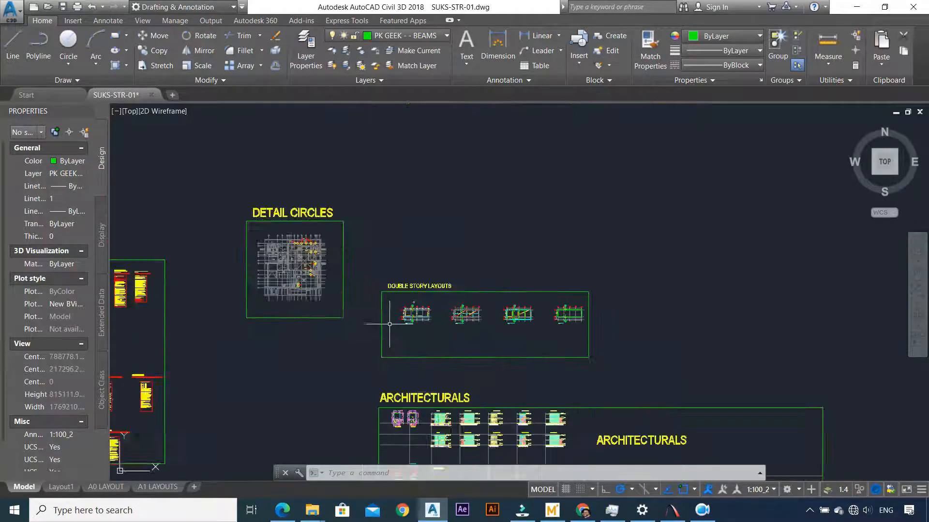
{"action": "scroll", "coordinate": [394, 310], "scroll_direction": "down", "scroll_amount": 4}
{"action": "scroll", "coordinate": [395, 311], "scroll_direction": "up", "scroll_amount": 15}
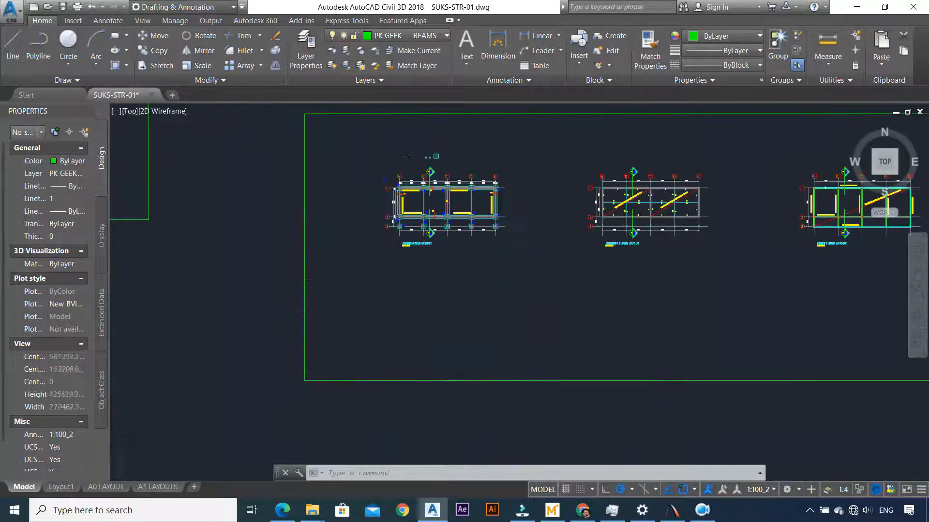
{"action": "scroll", "coordinate": [476, 244], "scroll_direction": "down", "scroll_amount": 5}
{"action": "scroll", "coordinate": [484, 249], "scroll_direction": "up", "scroll_amount": 2}
{"action": "scroll", "coordinate": [488, 250], "scroll_direction": "down", "scroll_amount": 4}
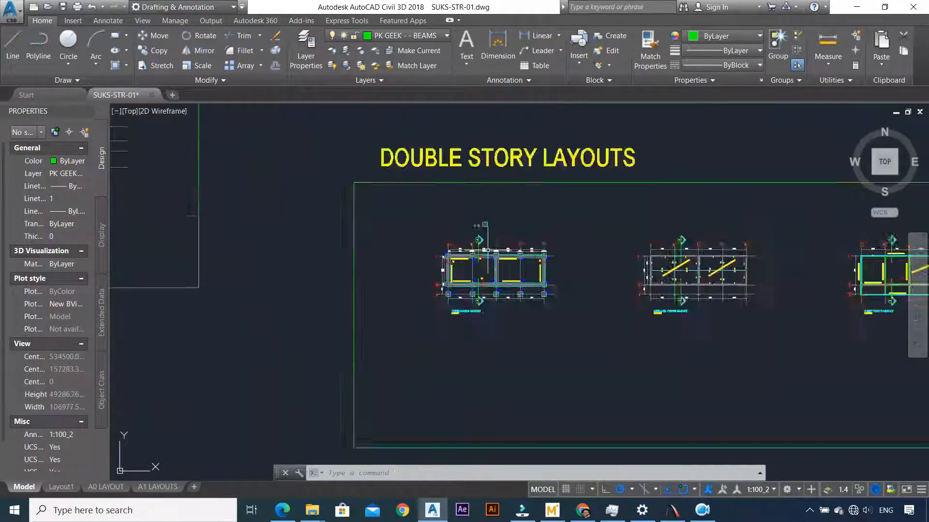
{"action": "scroll", "coordinate": [488, 250], "scroll_direction": "down", "scroll_amount": 2}
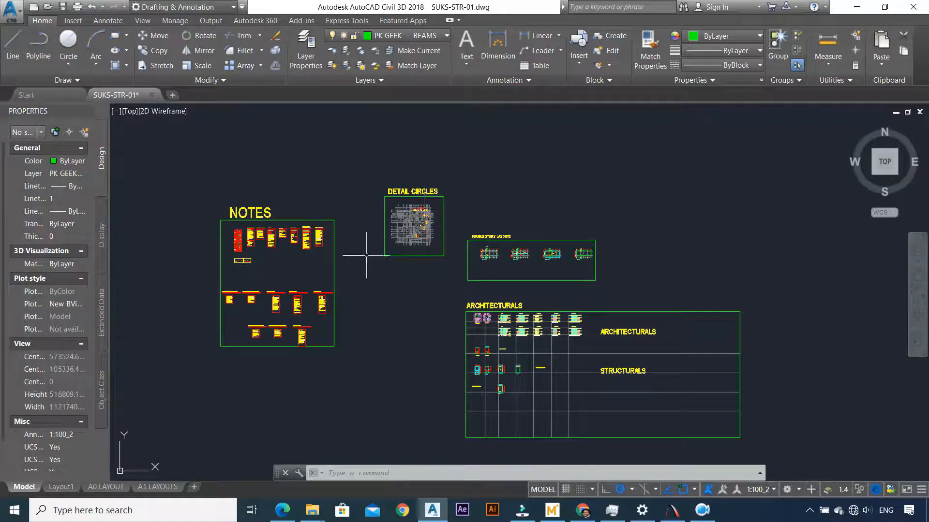
{"action": "scroll", "coordinate": [402, 245], "scroll_direction": "up", "scroll_amount": 4}
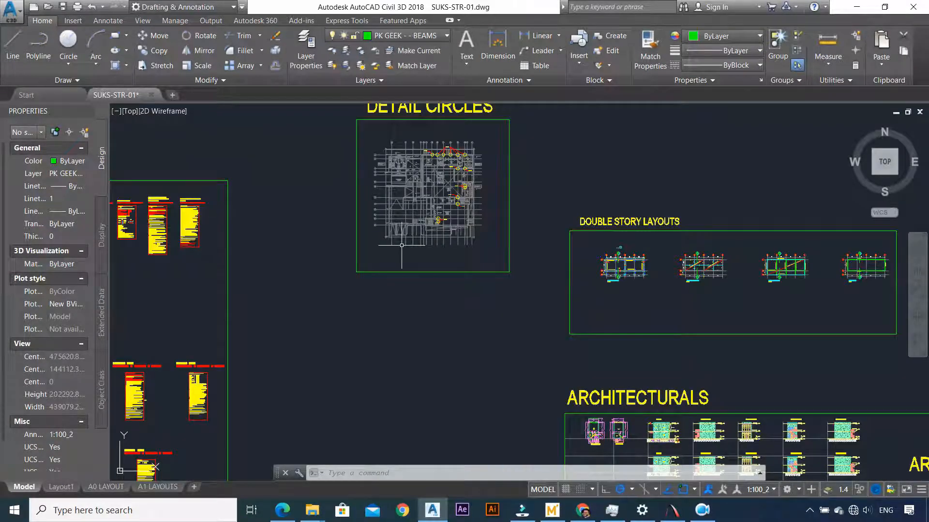
{"action": "scroll", "coordinate": [401, 246], "scroll_direction": "down", "scroll_amount": 4}
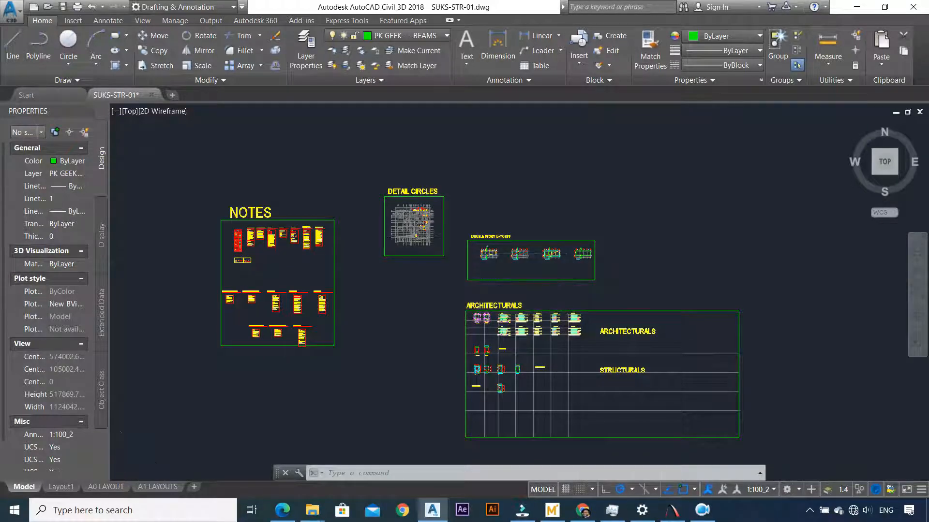
{"action": "scroll", "coordinate": [411, 236], "scroll_direction": "up", "scroll_amount": 2}
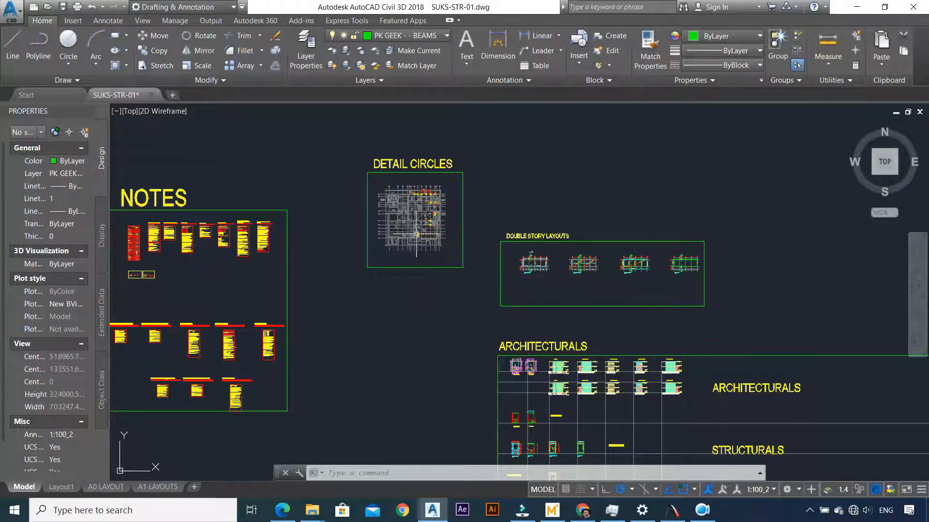
{"action": "scroll", "coordinate": [428, 242], "scroll_direction": "down", "scroll_amount": 3}
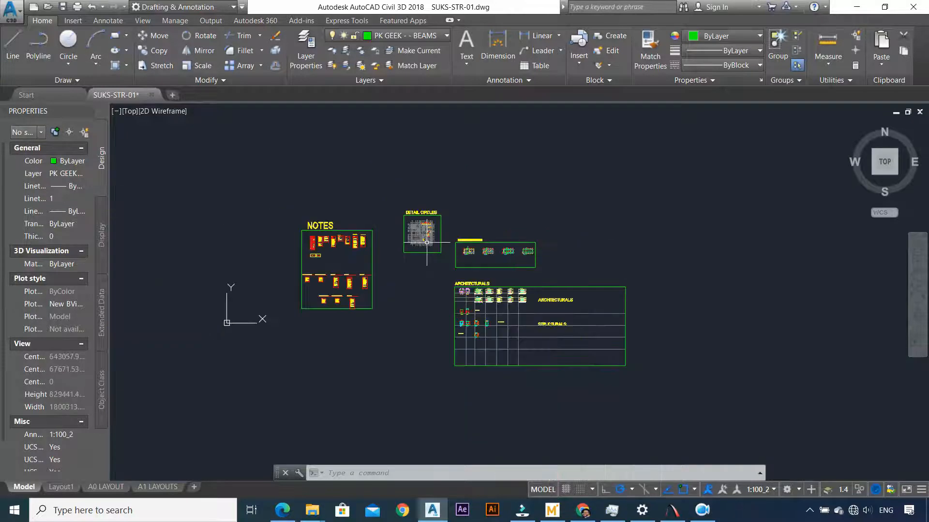
Examine the labelled grid lines, column bases and strip footings of the Foundation Layout in the Double Story Layouts group
{"action": "scroll", "coordinate": [436, 260], "scroll_direction": "up", "scroll_amount": 3}
{"action": "scroll", "coordinate": [577, 224], "scroll_direction": "up", "scroll_amount": 6}
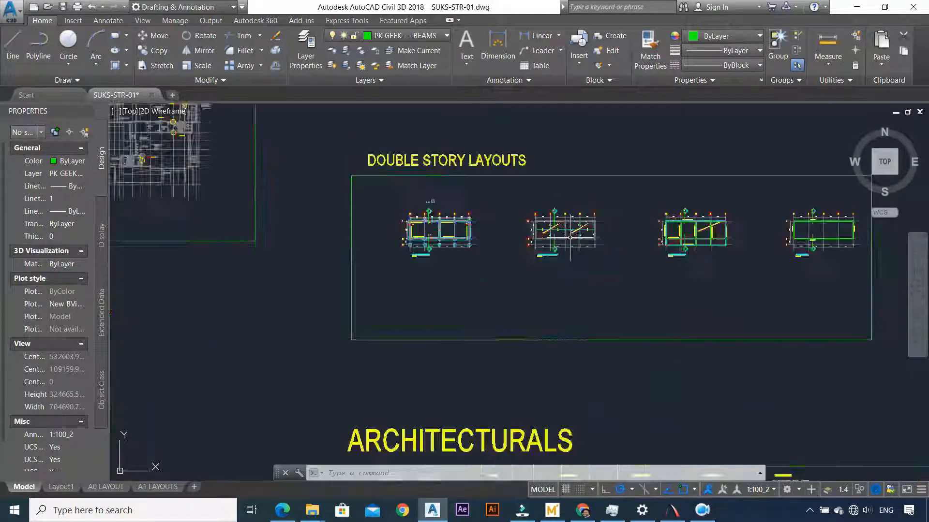
{"action": "scroll", "coordinate": [412, 296], "scroll_direction": "down", "scroll_amount": 8}
{"action": "scroll", "coordinate": [412, 296], "scroll_direction": "up", "scroll_amount": 5}
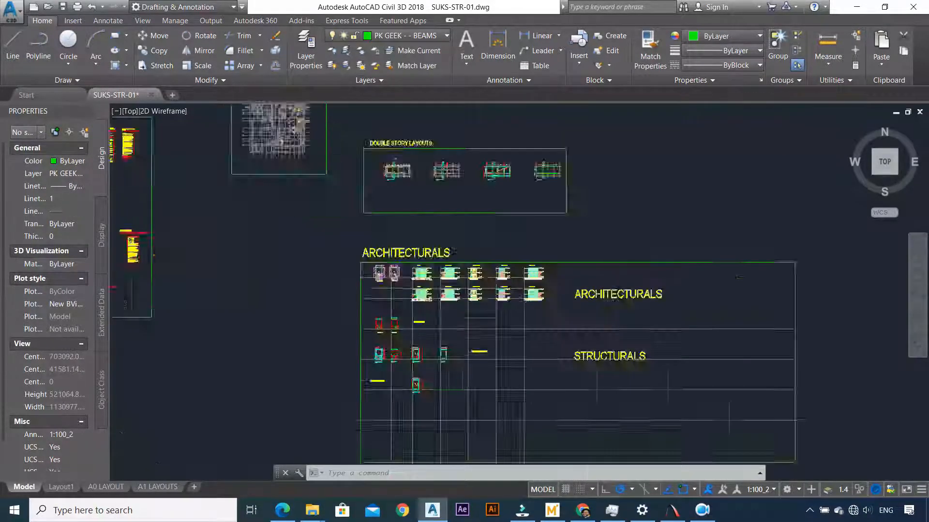
{"action": "scroll", "coordinate": [411, 296], "scroll_direction": "down", "scroll_amount": 5}
{"action": "scroll", "coordinate": [486, 215], "scroll_direction": "up", "scroll_amount": 5}
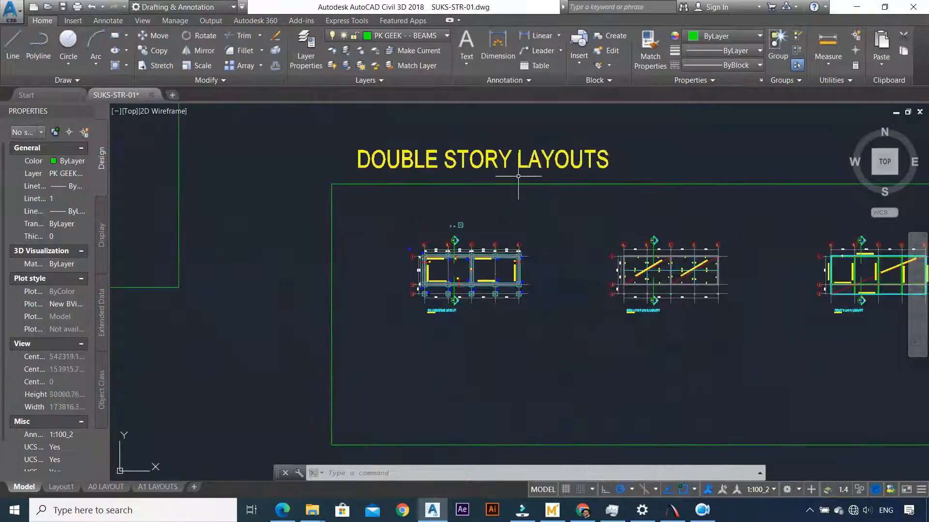
{"action": "scroll", "coordinate": [415, 172], "scroll_direction": "down", "scroll_amount": 6}
{"action": "scroll", "coordinate": [389, 199], "scroll_direction": "up", "scroll_amount": 4}
{"action": "scroll", "coordinate": [280, 249], "scroll_direction": "up", "scroll_amount": 5}
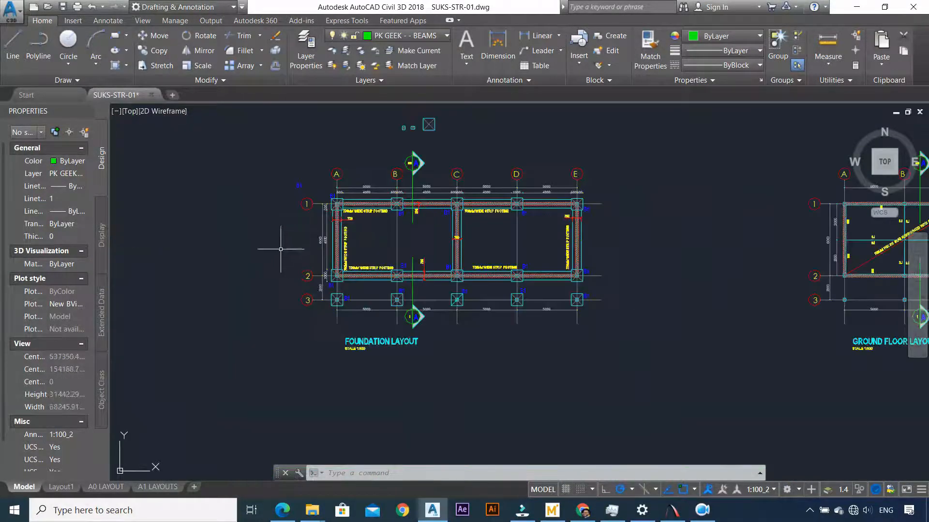
{"action": "scroll", "coordinate": [364, 259], "scroll_direction": "down", "scroll_amount": 3}
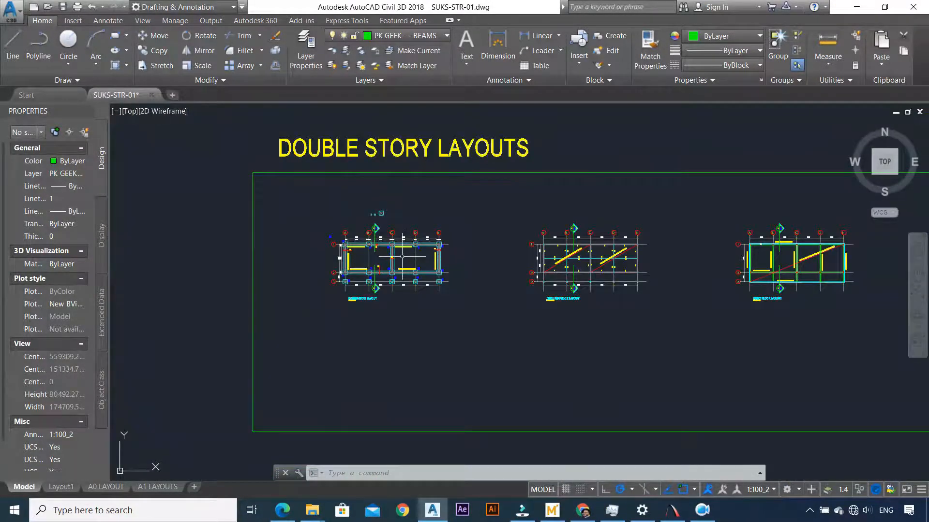
{"action": "scroll", "coordinate": [402, 256], "scroll_direction": "down", "scroll_amount": 3}
{"action": "scroll", "coordinate": [396, 259], "scroll_direction": "up", "scroll_amount": 4}
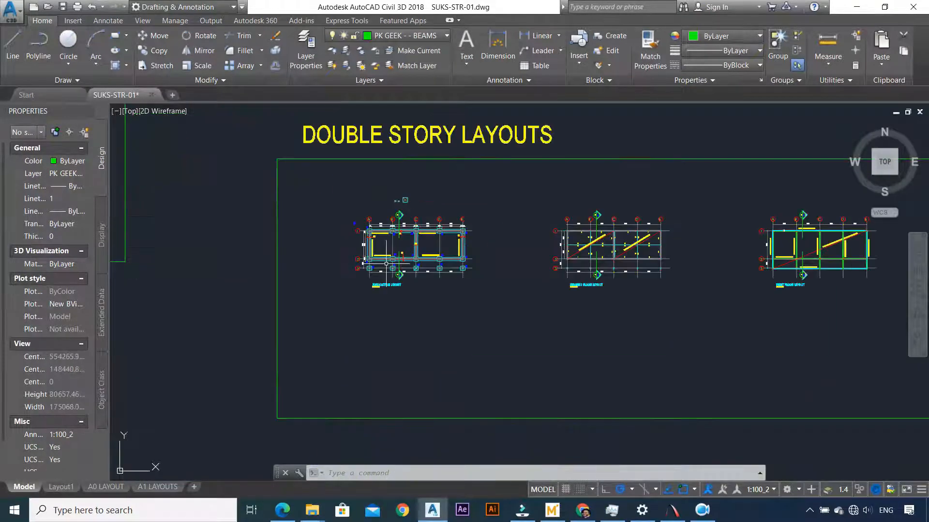
{"action": "scroll", "coordinate": [386, 263], "scroll_direction": "up", "scroll_amount": 3}
{"action": "scroll", "coordinate": [368, 193], "scroll_direction": "down", "scroll_amount": 5}
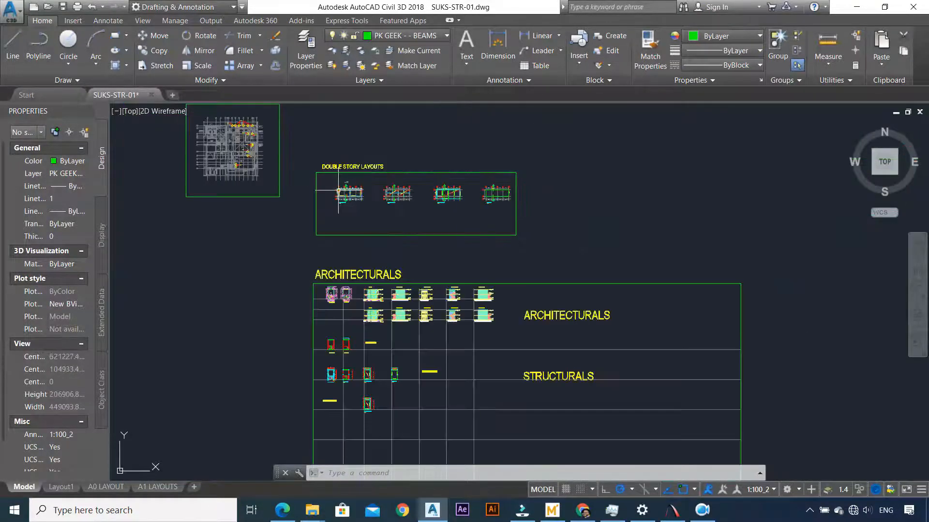
{"action": "scroll", "coordinate": [339, 184], "scroll_direction": "up", "scroll_amount": 7}
{"action": "scroll", "coordinate": [289, 222], "scroll_direction": "down", "scroll_amount": 2}
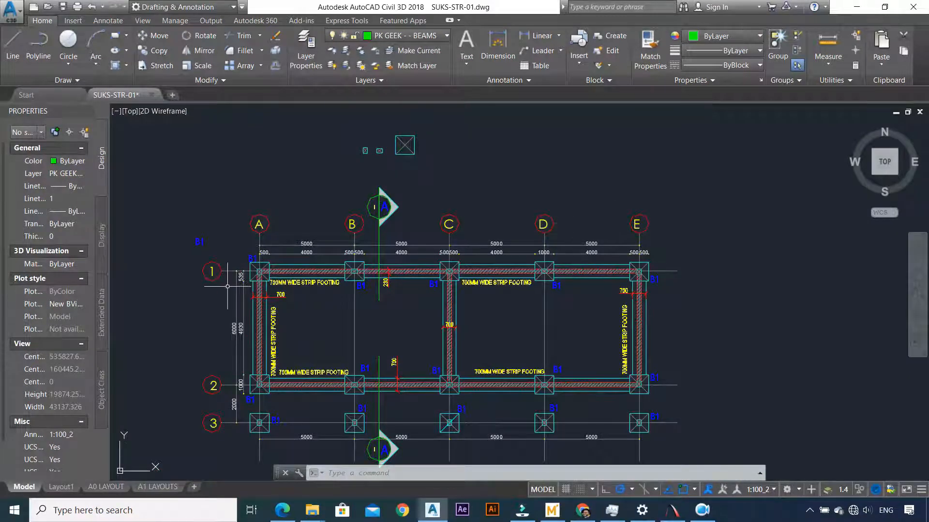
Switch to the browser and study the gridded flat slab general arrangement in section 2.6 of the Standard Method of Detailing PDF
{"action": "left_click", "coordinate": [282, 511]}
{"action": "left_click", "coordinate": [57, 16]}
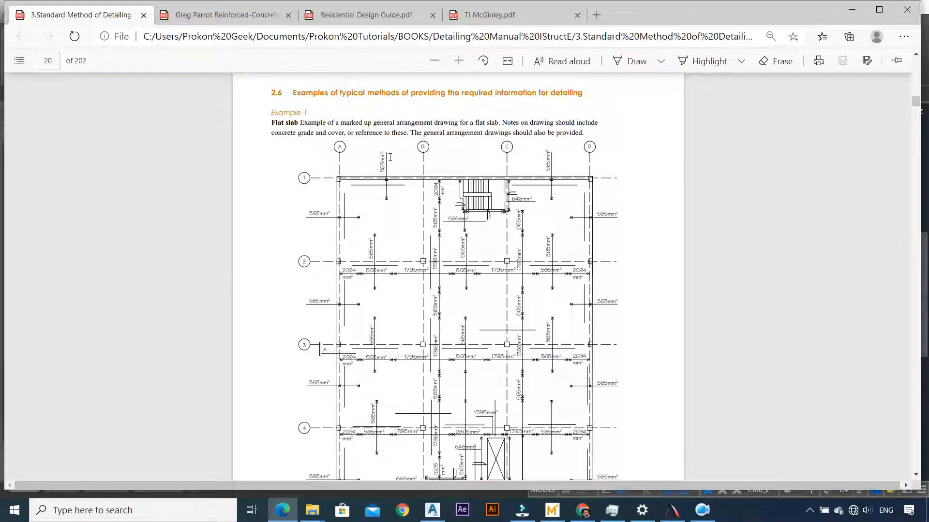
{"action": "scroll", "coordinate": [390, 157], "scroll_direction": "down", "scroll_amount": 5}
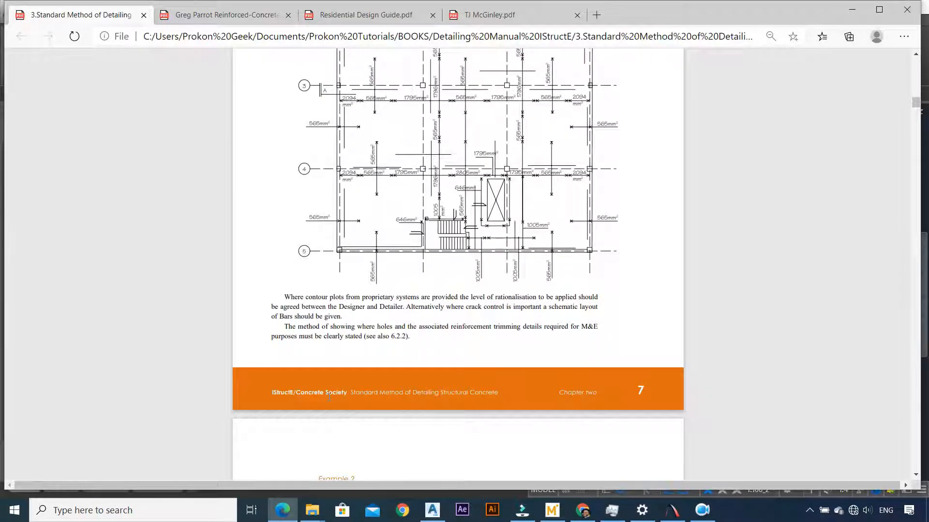
{"action": "left_click", "coordinate": [852, 9]}
Draw a vertical line with Ortho on, from the top-edge midpoint of the foundation layout's upper-left column C1 up past the dimensions
{"action": "scroll", "coordinate": [436, 314], "scroll_direction": "down", "scroll_amount": 5}
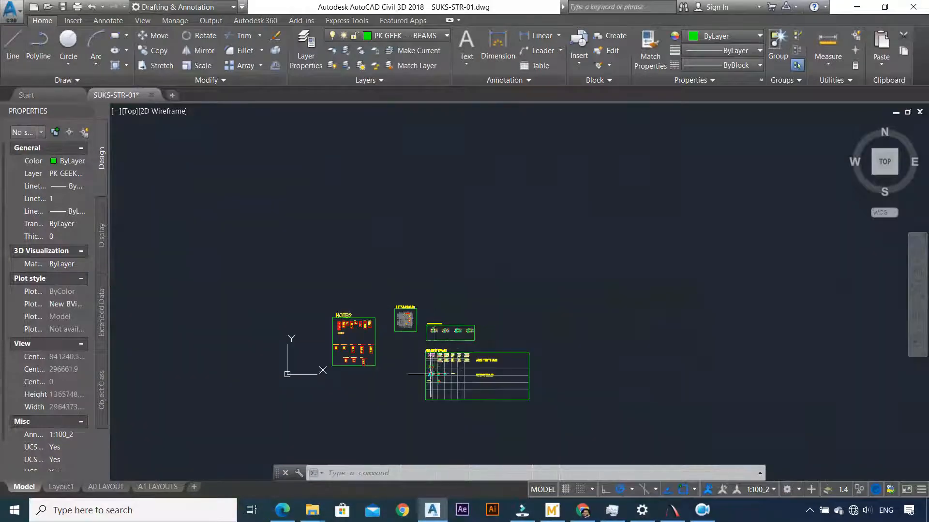
{"action": "scroll", "coordinate": [439, 400], "scroll_direction": "up", "scroll_amount": 8}
{"action": "scroll", "coordinate": [387, 339], "scroll_direction": "up", "scroll_amount": 4}
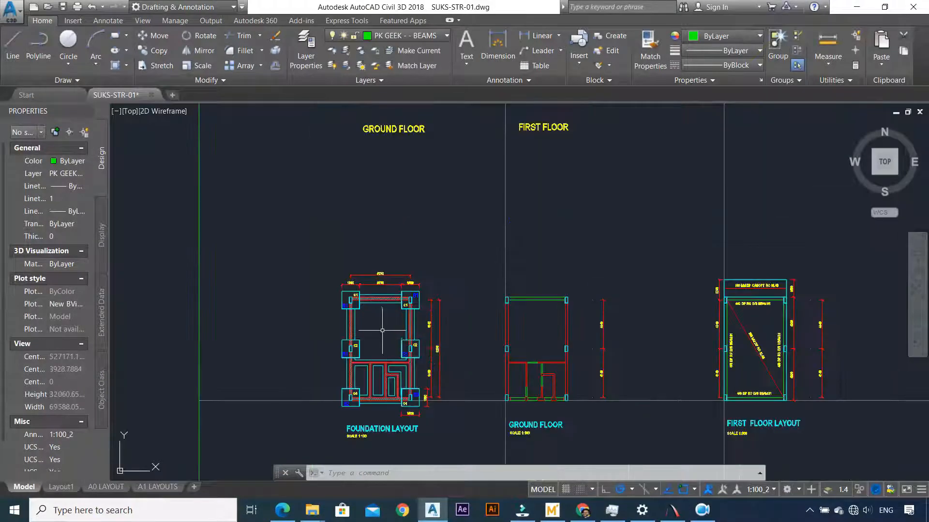
{"action": "scroll", "coordinate": [338, 344], "scroll_direction": "up", "scroll_amount": 8}
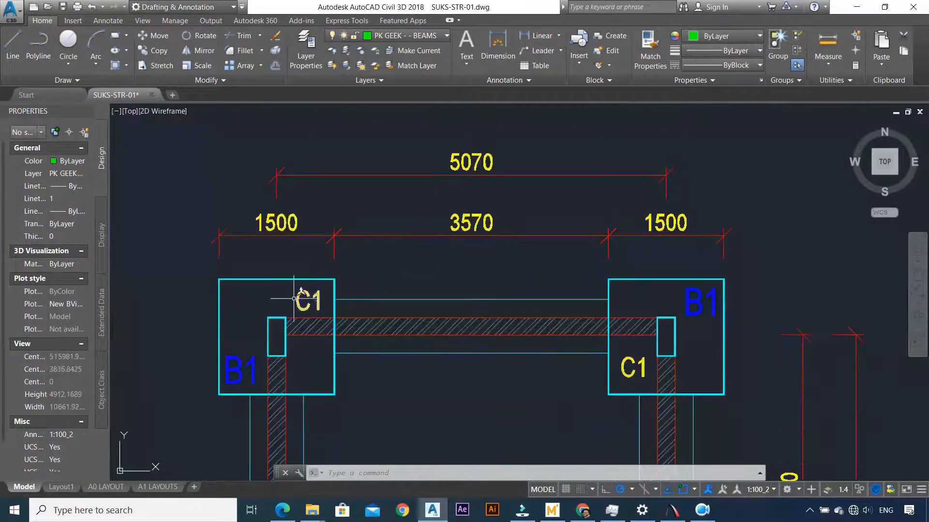
{"action": "scroll", "coordinate": [431, 244], "scroll_direction": "down", "scroll_amount": 8}
{"action": "scroll", "coordinate": [431, 244], "scroll_direction": "up", "scroll_amount": 5}
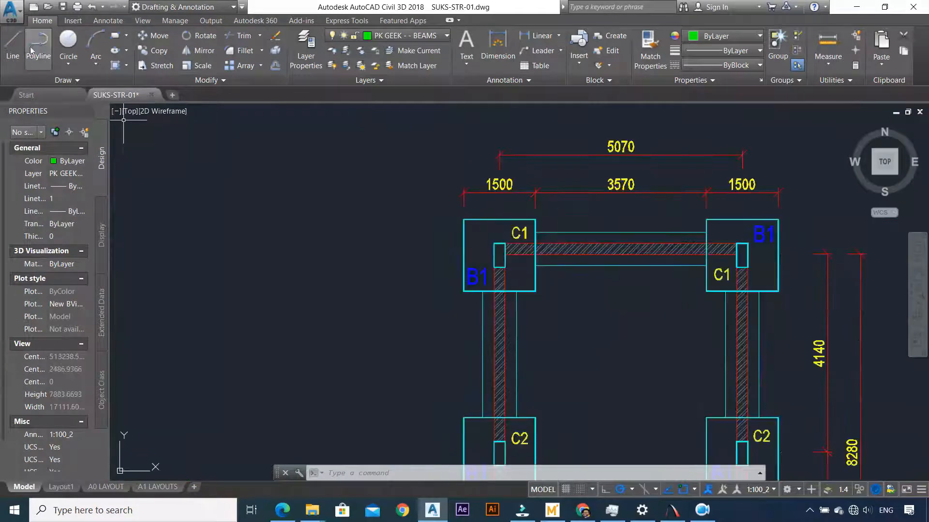
{"action": "left_click", "coordinate": [12, 43]}
{"action": "scroll", "coordinate": [503, 224], "scroll_direction": "up", "scroll_amount": 5}
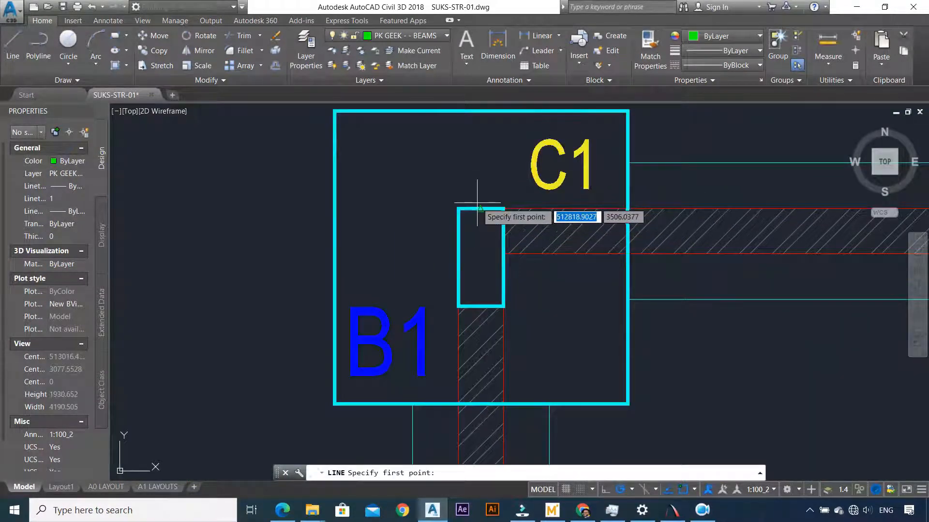
{"action": "left_click", "coordinate": [491, 208]}
{"action": "scroll", "coordinate": [492, 208], "scroll_direction": "down", "scroll_amount": 8}
{"action": "scroll", "coordinate": [494, 199], "scroll_direction": "down", "scroll_amount": 4}
{"action": "scroll", "coordinate": [491, 203], "scroll_direction": "up", "scroll_amount": 4}
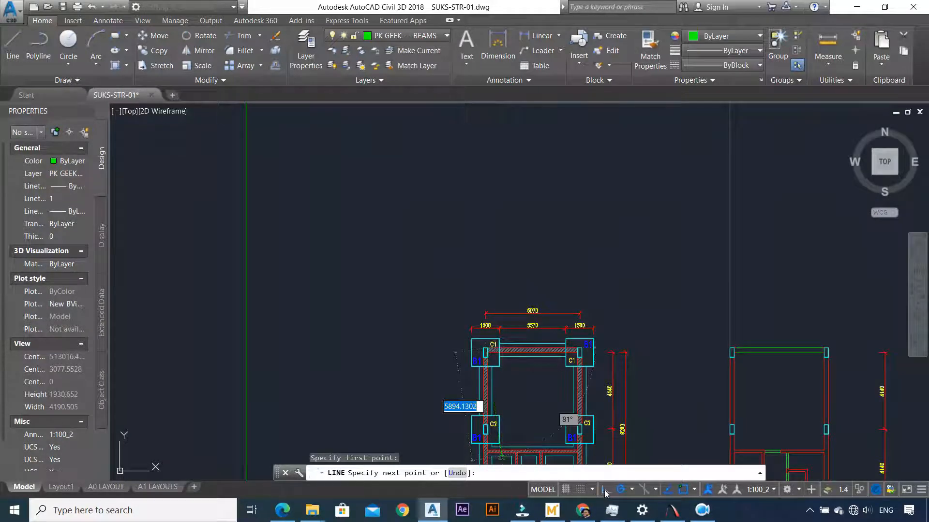
{"action": "key", "text": "F8"}
{"action": "left_click", "coordinate": [495, 173]}
{"action": "key", "text": "Escape"}
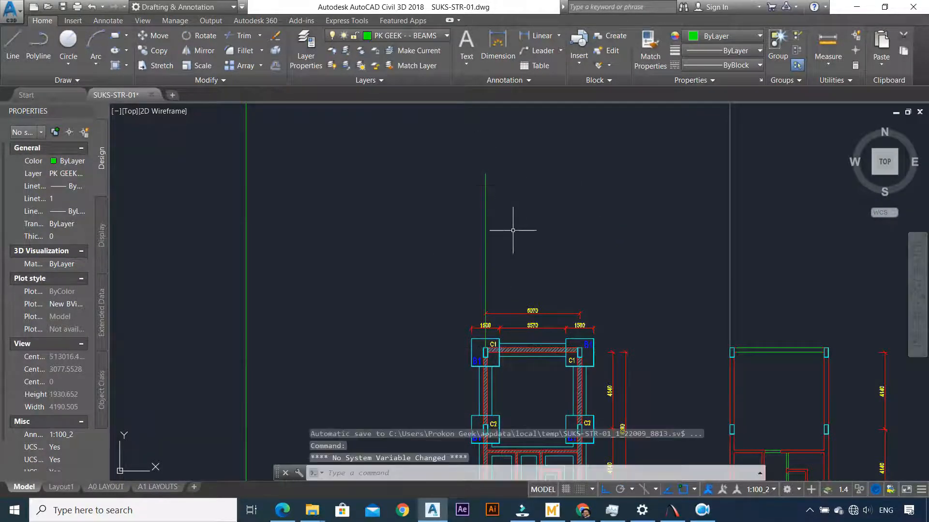
Copy the vertical line to the top-edge midpoint of the foundation layout's upper-right column C1
{"action": "left_click", "coordinate": [512, 230]}
{"action": "left_click", "coordinate": [469, 239]}
{"action": "left_click", "coordinate": [161, 49]}
{"action": "scroll", "coordinate": [435, 270], "scroll_direction": "up", "scroll_amount": 6}
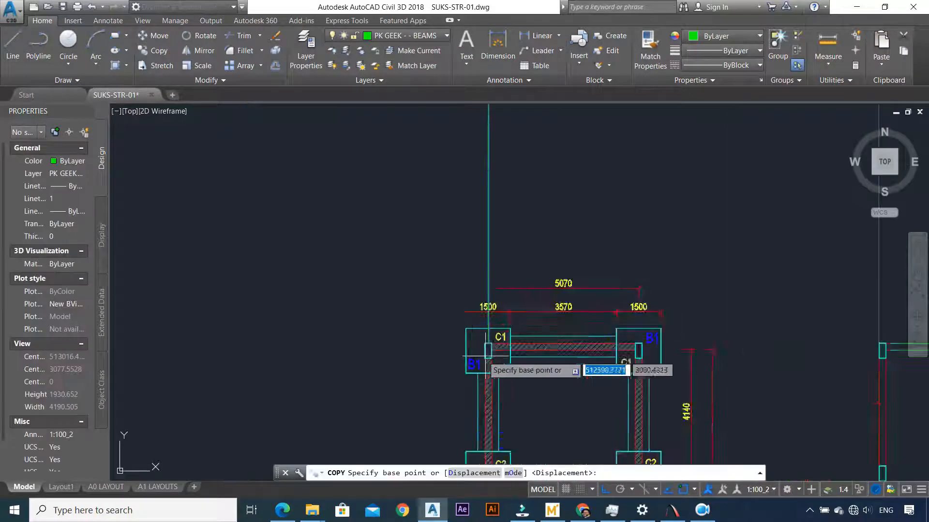
{"action": "left_click", "coordinate": [434, 270]}
{"action": "scroll", "coordinate": [438, 275], "scroll_direction": "down", "scroll_amount": 6}
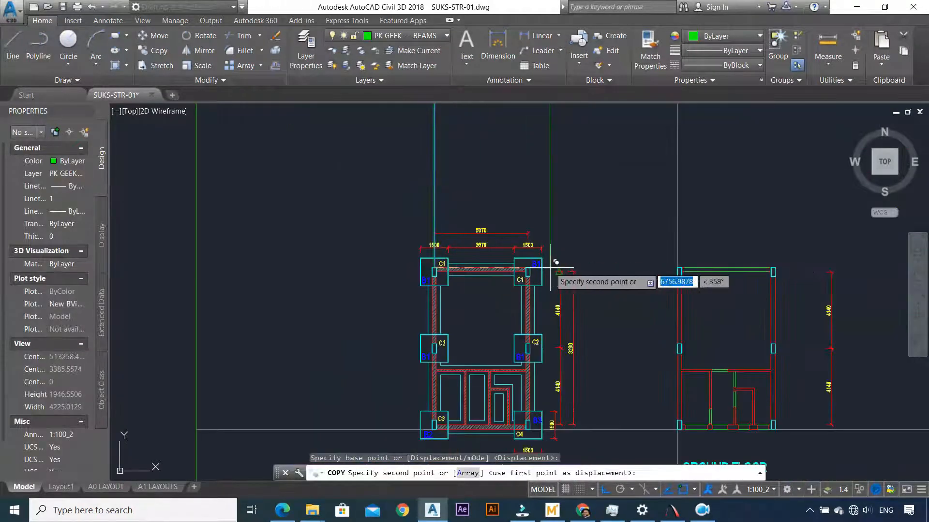
{"action": "scroll", "coordinate": [549, 267], "scroll_direction": "up", "scroll_amount": 6}
{"action": "left_click", "coordinate": [319, 232]}
{"action": "key", "text": "Escape"}
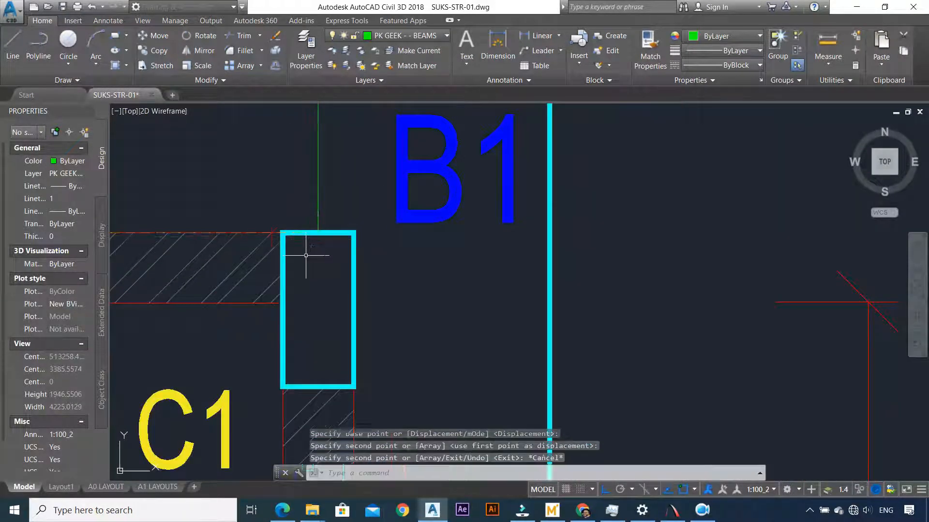
{"action": "scroll", "coordinate": [307, 254], "scroll_direction": "down", "scroll_amount": 5}
{"action": "scroll", "coordinate": [138, 194], "scroll_direction": "down", "scroll_amount": 8}
{"action": "scroll", "coordinate": [140, 167], "scroll_direction": "up", "scroll_amount": 4}
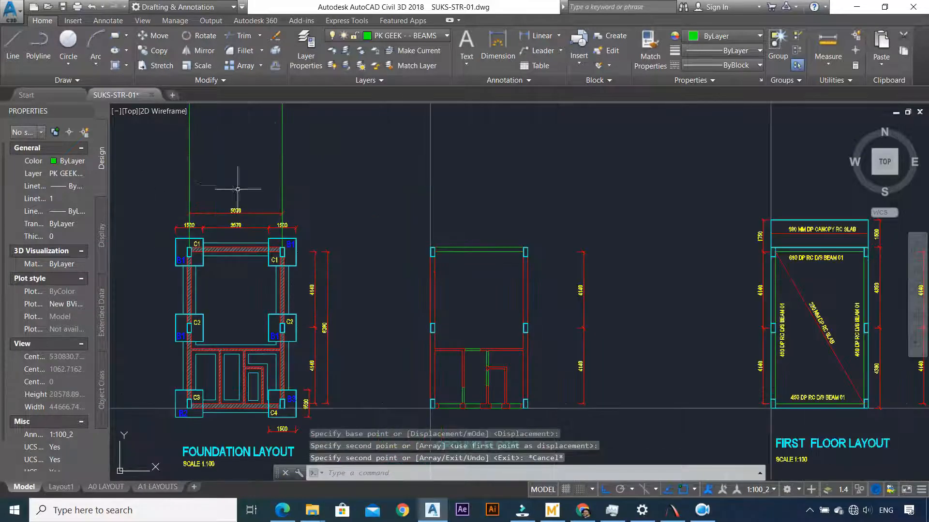
{"action": "scroll", "coordinate": [265, 200], "scroll_direction": "down", "scroll_amount": 2}
{"action": "scroll", "coordinate": [264, 206], "scroll_direction": "down", "scroll_amount": 2}
{"action": "scroll", "coordinate": [258, 200], "scroll_direction": "up", "scroll_amount": 2}
{"action": "left_click", "coordinate": [321, 160]}
{"action": "left_click", "coordinate": [209, 194]}
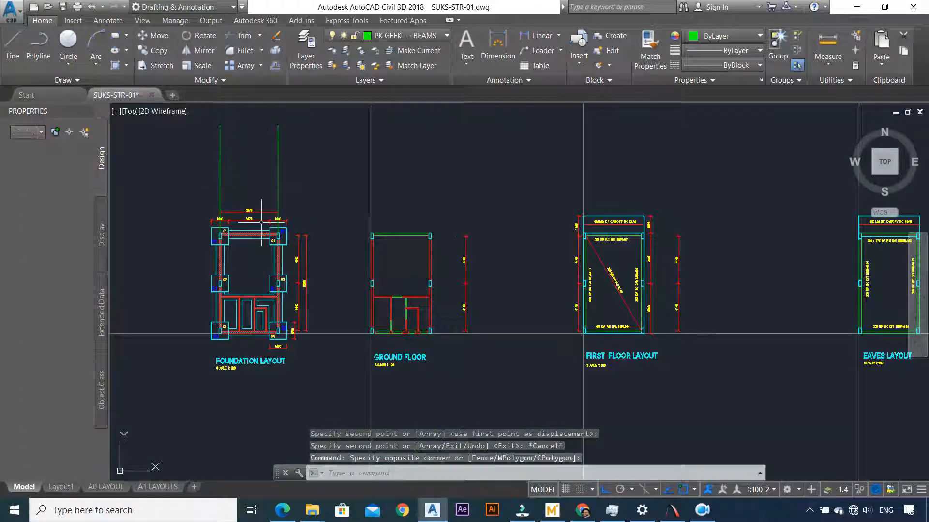
Draw a horizontal line about 13700 mm long beneath the Foundation Layout title, spanning wider than the layout
{"action": "scroll", "coordinate": [249, 276], "scroll_direction": "down", "scroll_amount": 1}
{"action": "type", "text": "l"}
{"action": "key", "text": "Return"}
{"action": "scroll", "coordinate": [220, 359], "scroll_direction": "up", "scroll_amount": 3}
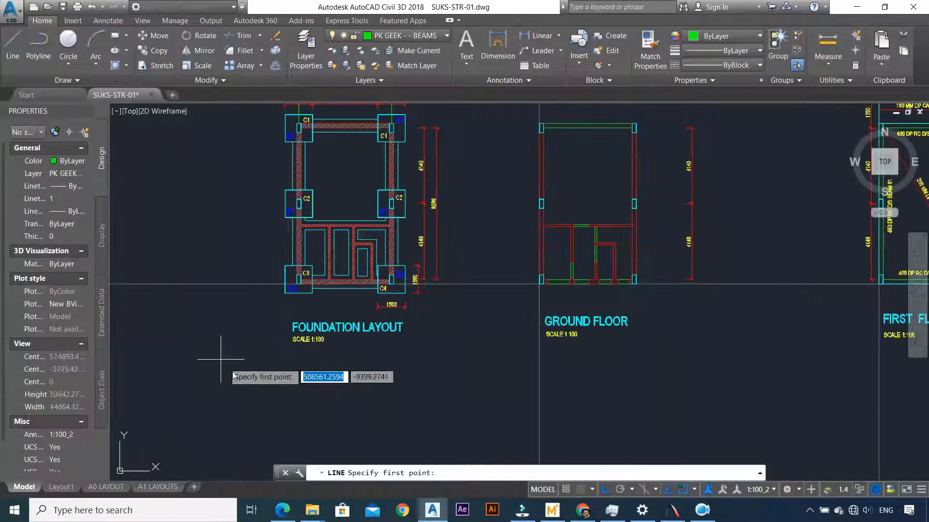
{"action": "left_click", "coordinate": [234, 358]}
{"action": "left_click", "coordinate": [486, 358]}
{"action": "key", "text": "Escape"}
Extend the left vertical grid line of the foundation layout down to the horizontal line beneath its title
{"action": "left_click", "coordinate": [442, 324]}
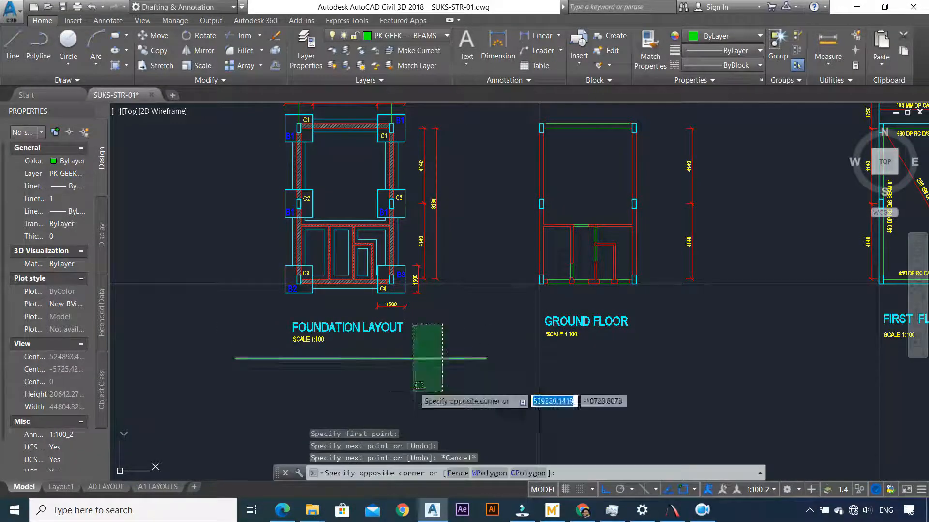
{"action": "left_click", "coordinate": [413, 392]}
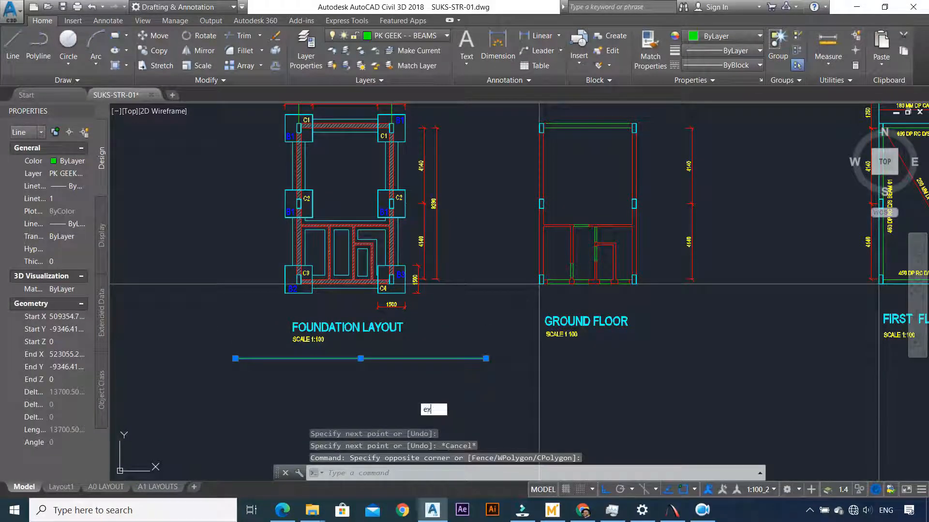
{"action": "type", "text": "ex"}
{"action": "key", "text": "Return"}
{"action": "scroll", "coordinate": [396, 271], "scroll_direction": "down", "scroll_amount": 3}
{"action": "scroll", "coordinate": [370, 203], "scroll_direction": "up", "scroll_amount": 2}
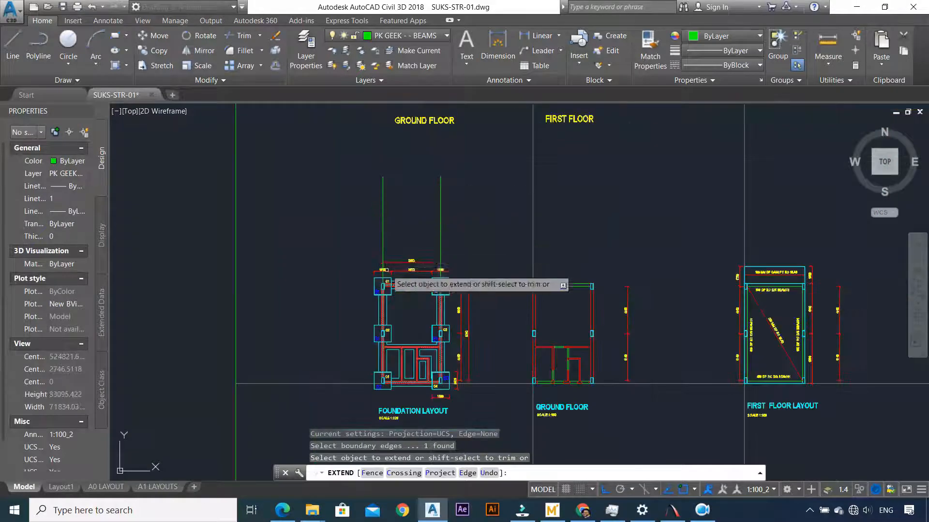
{"action": "left_click", "coordinate": [399, 238]}
{"action": "left_click", "coordinate": [351, 229]}
{"action": "key", "text": "Escape"}
{"action": "scroll", "coordinate": [429, 228], "scroll_direction": "down", "scroll_amount": 6}
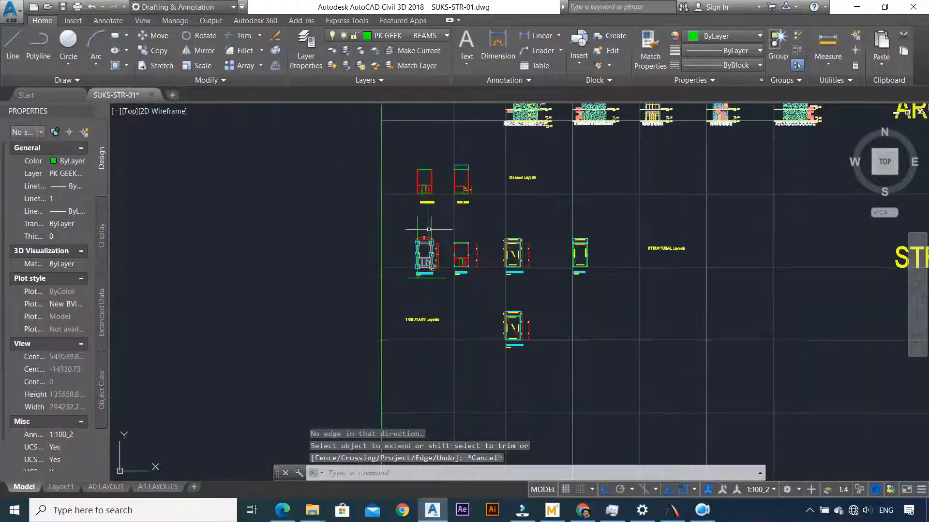
Extend the right vertical grid line of the foundation layout down to the same horizontal boundary line
{"action": "scroll", "coordinate": [442, 253], "scroll_direction": "up", "scroll_amount": 4}
{"action": "scroll", "coordinate": [414, 285], "scroll_direction": "up", "scroll_amount": 2}
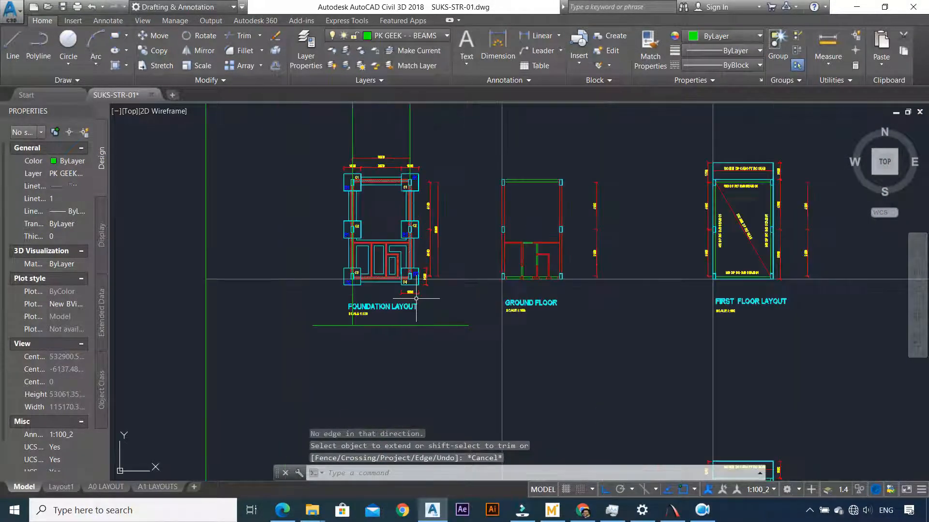
{"action": "left_click", "coordinate": [448, 312]}
{"action": "left_click", "coordinate": [431, 339]}
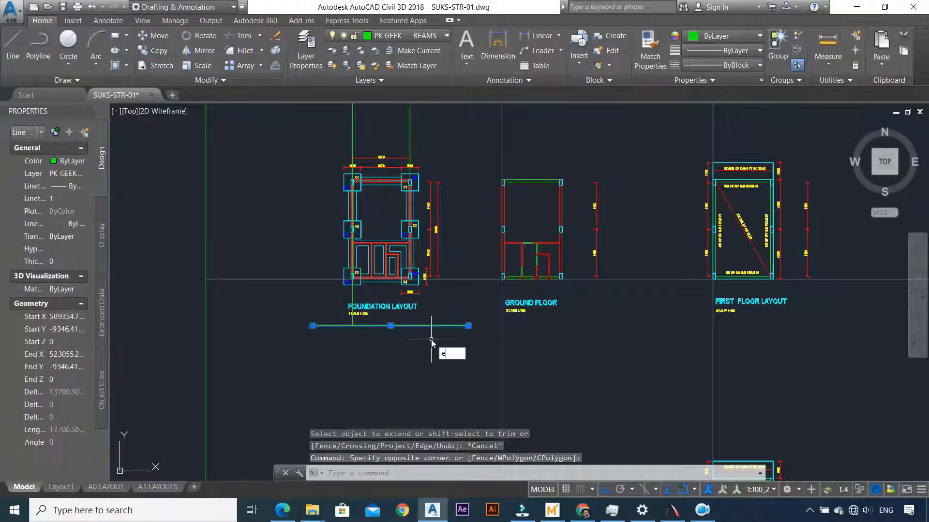
{"action": "type", "text": "ex"}
{"action": "key", "text": "Return"}
{"action": "left_click", "coordinate": [427, 131]}
{"action": "left_click", "coordinate": [379, 123]}
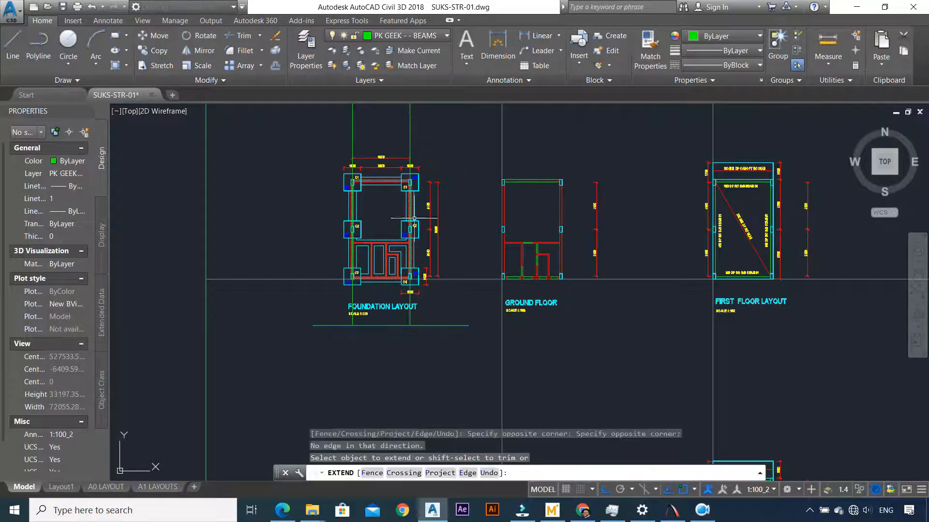
{"action": "key", "text": "Escape"}
{"action": "type", "text": "ma"}
{"action": "key", "text": "Return"}
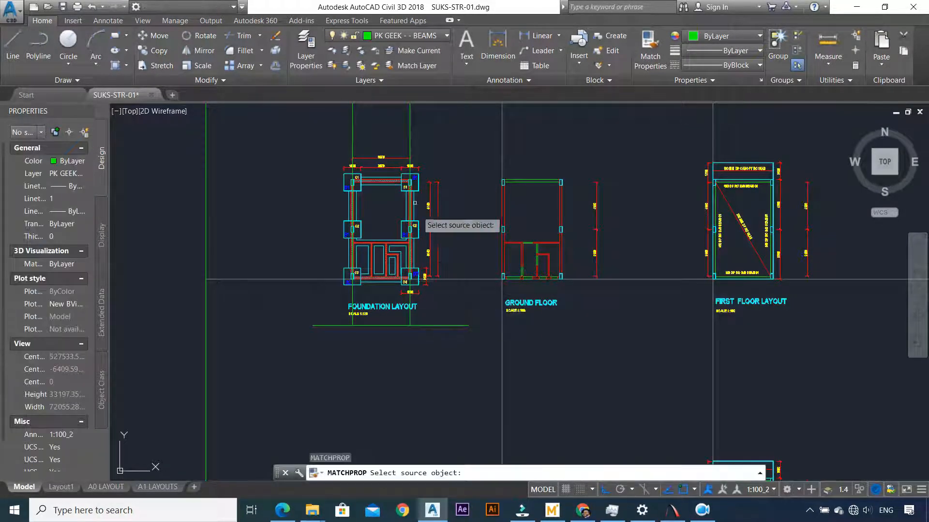
{"action": "key", "text": "Escape"}
Draw a horizontal line about 11200 mm long from the right-edge midpoint of the upper-left column C1, past the dimensions on the right
{"action": "scroll", "coordinate": [389, 166], "scroll_direction": "up", "scroll_amount": 8}
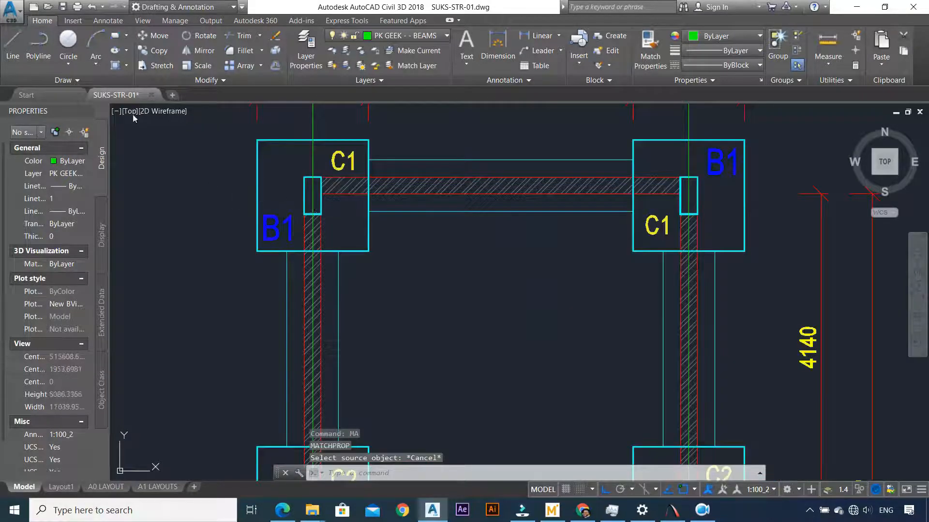
{"action": "left_click", "coordinate": [13, 49]}
{"action": "scroll", "coordinate": [329, 179], "scroll_direction": "up", "scroll_amount": 6}
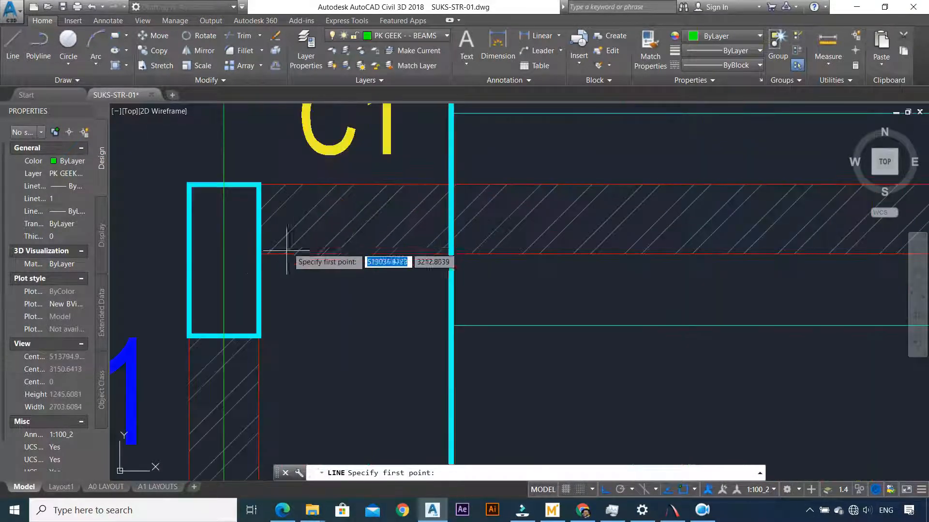
{"action": "left_click", "coordinate": [259, 271]}
{"action": "scroll", "coordinate": [256, 269], "scroll_direction": "down", "scroll_amount": 5}
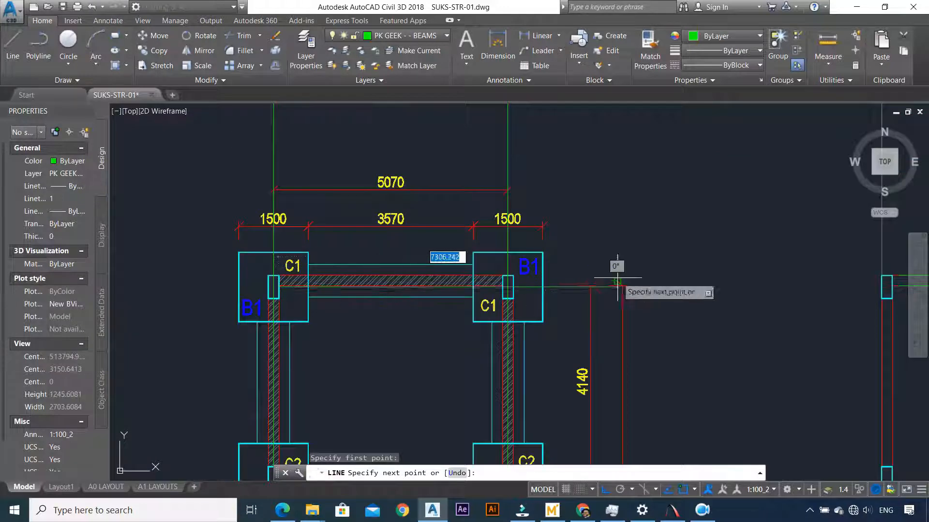
{"action": "scroll", "coordinate": [701, 290], "scroll_direction": "up", "scroll_amount": 8}
{"action": "scroll", "coordinate": [720, 307], "scroll_direction": "down", "scroll_amount": 7}
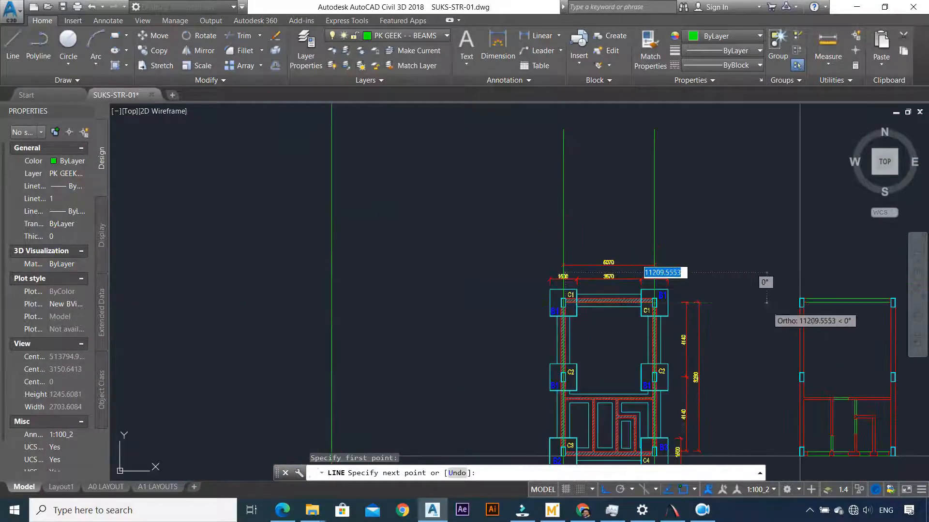
{"action": "left_click", "coordinate": [767, 304]}
{"action": "key", "text": "Escape"}
Copy the horizontal grid line from the upper-right column C1 to the right-edge midpoint of the lower-right column C4
{"action": "scroll", "coordinate": [749, 301], "scroll_direction": "down", "scroll_amount": 4}
{"action": "scroll", "coordinate": [697, 372], "scroll_direction": "up", "scroll_amount": 5}
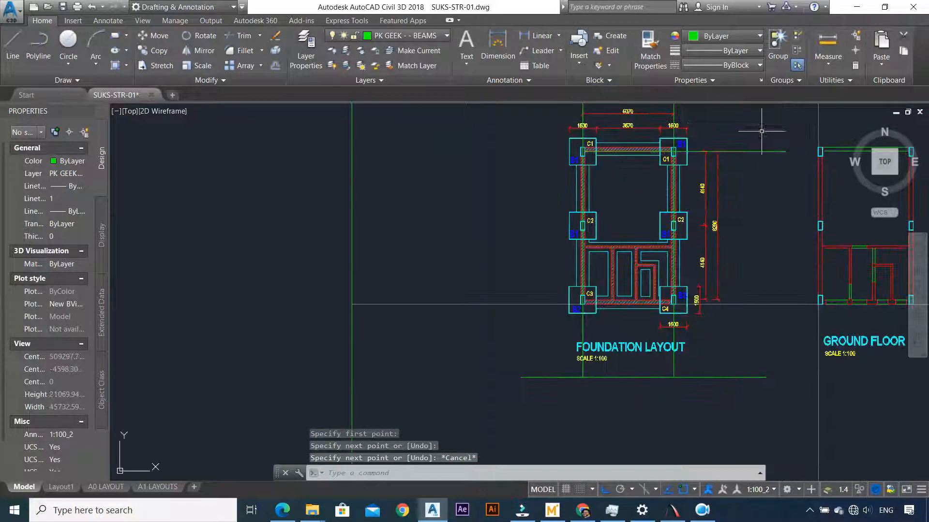
{"action": "left_click", "coordinate": [762, 128]}
{"action": "left_click", "coordinate": [751, 196]}
{"action": "left_click", "coordinate": [159, 51]}
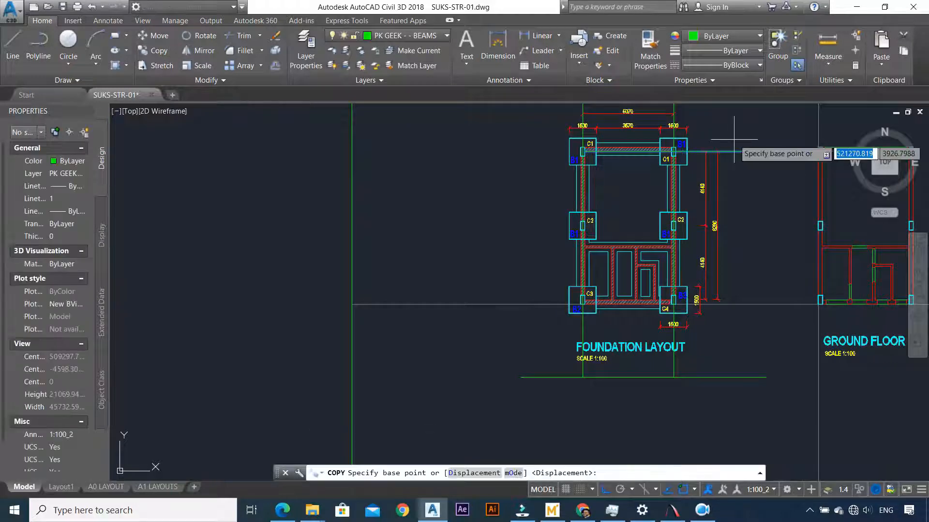
{"action": "scroll", "coordinate": [653, 148], "scroll_direction": "up", "scroll_amount": 4}
{"action": "scroll", "coordinate": [696, 154], "scroll_direction": "up", "scroll_amount": 4}
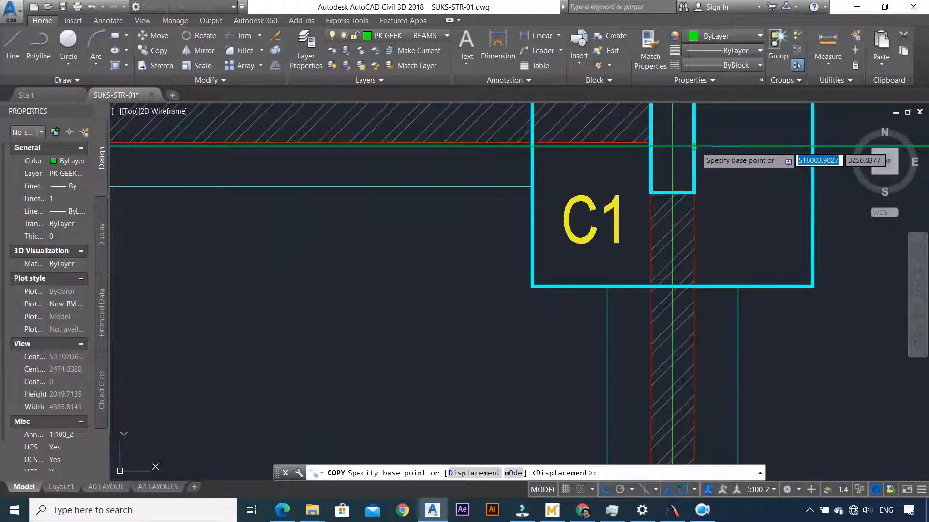
{"action": "left_click", "coordinate": [699, 148]}
{"action": "scroll", "coordinate": [701, 154], "scroll_direction": "down", "scroll_amount": 6}
{"action": "scroll", "coordinate": [710, 230], "scroll_direction": "down", "scroll_amount": 3}
{"action": "scroll", "coordinate": [726, 329], "scroll_direction": "up", "scroll_amount": 8}
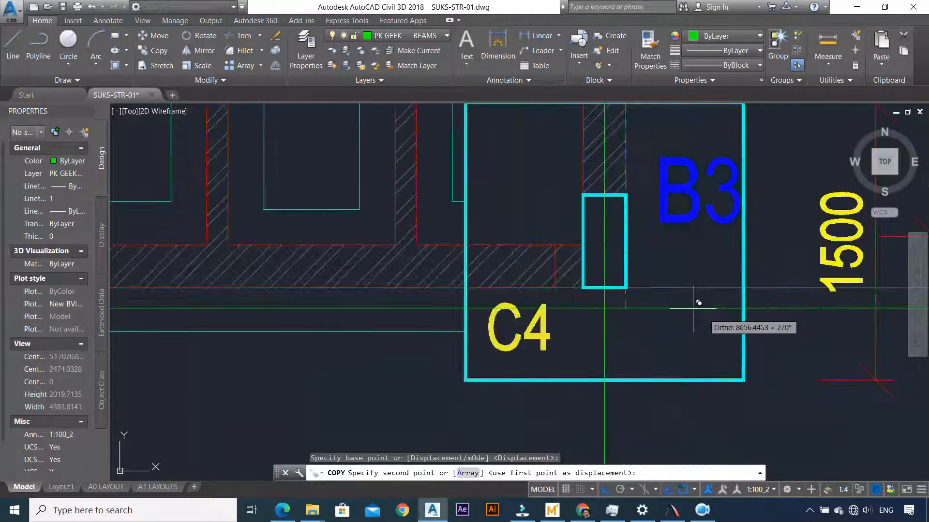
{"action": "left_click", "coordinate": [614, 242]}
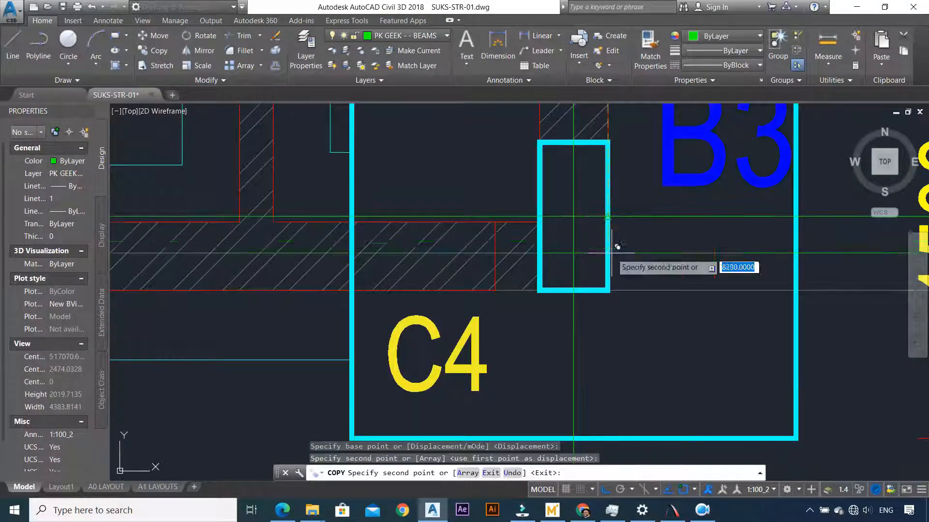
Place another copy of the horizontal grid line at the right-edge midpoint of the middle-right column C2
{"action": "scroll", "coordinate": [615, 232], "scroll_direction": "down", "scroll_amount": 5}
{"action": "scroll", "coordinate": [651, 132], "scroll_direction": "down", "scroll_amount": 2}
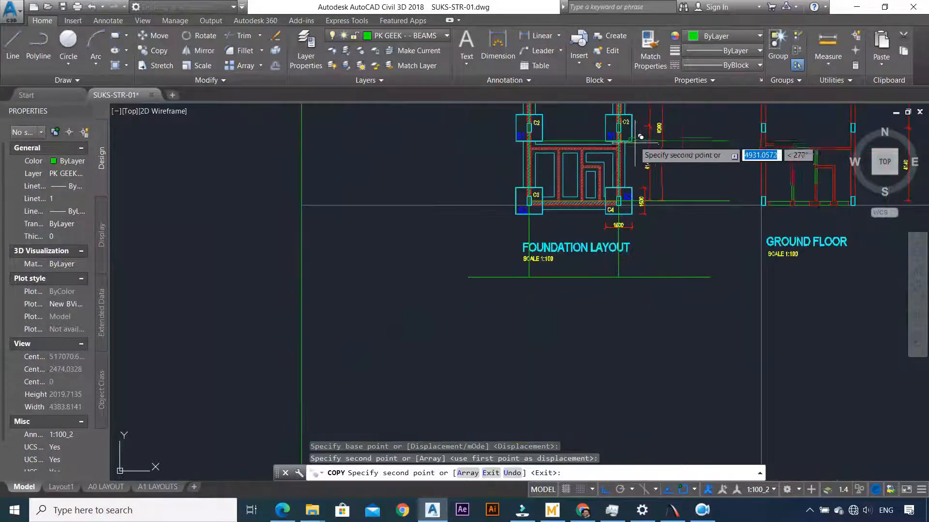
{"action": "scroll", "coordinate": [596, 125], "scroll_direction": "up", "scroll_amount": 6}
{"action": "scroll", "coordinate": [595, 125], "scroll_direction": "up", "scroll_amount": 6}
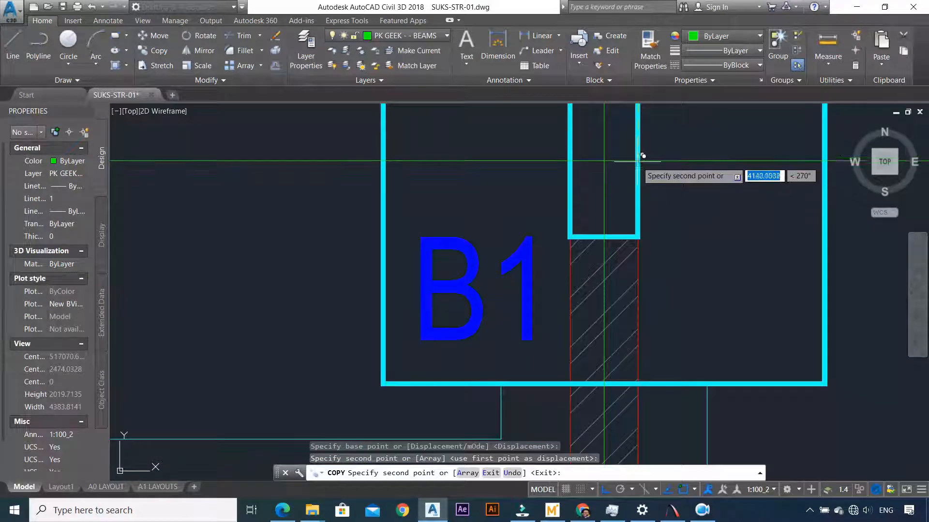
{"action": "left_click", "coordinate": [641, 161]}
{"action": "scroll", "coordinate": [642, 161], "scroll_direction": "down", "scroll_amount": 3}
{"action": "scroll", "coordinate": [624, 204], "scroll_direction": "down", "scroll_amount": 2}
{"action": "key", "text": "Escape"}
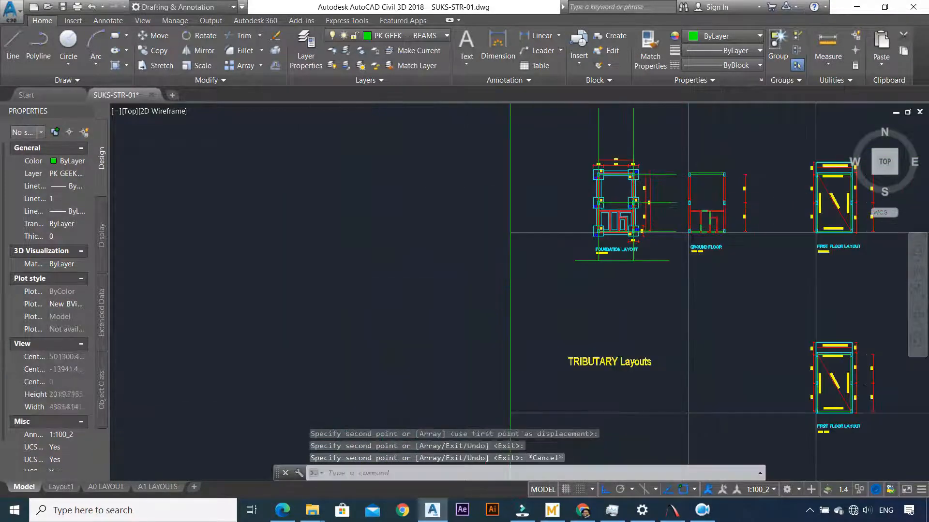
Draw a vertical line about 16665 mm long upward from the left end of the horizontal line beneath the foundation layout
{"action": "scroll", "coordinate": [683, 207], "scroll_direction": "up", "scroll_amount": 2}
{"action": "scroll", "coordinate": [571, 233], "scroll_direction": "down", "scroll_amount": 2}
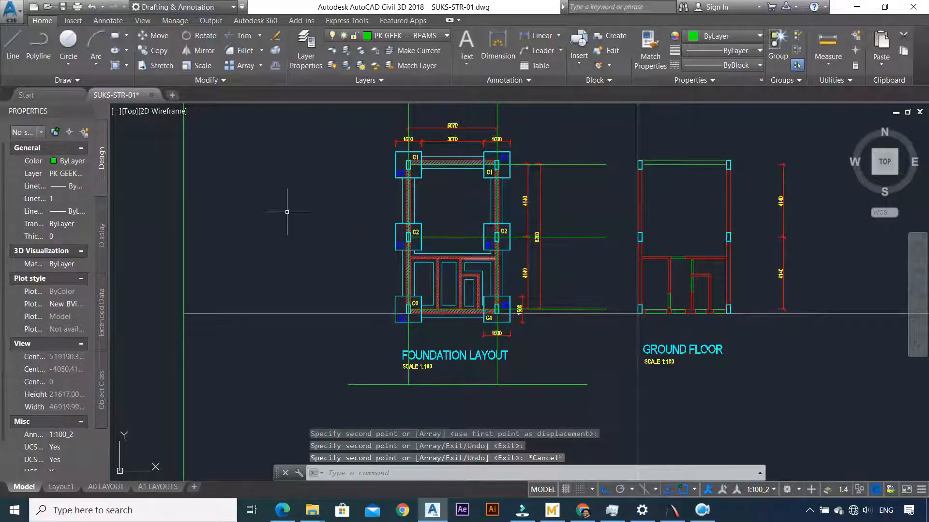
{"action": "left_click", "coordinate": [13, 43]}
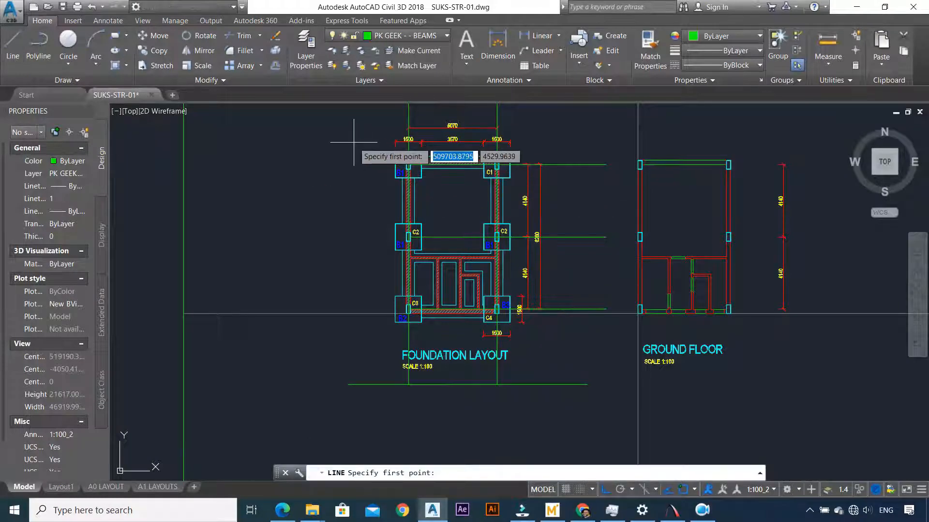
{"action": "left_click", "coordinate": [317, 384]}
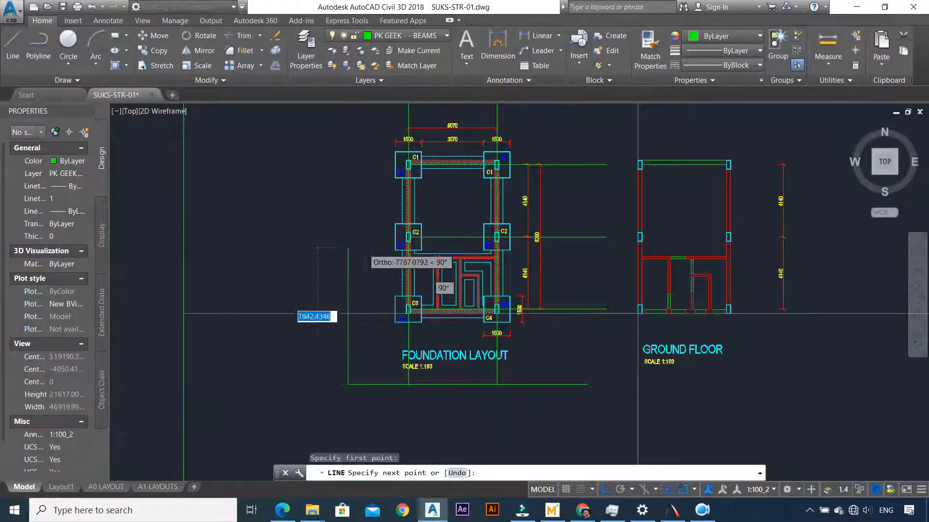
{"action": "middle_click_drag", "start_coordinate": [334, 155], "coordinate": [352, 211]}
{"action": "left_click", "coordinate": [366, 151]}
{"action": "key", "text": "Escape"}
Extend the upper and middle horizontal grid lines leftward to the new vertical line beside the foundation layout
{"action": "left_click", "coordinate": [382, 264]}
{"action": "left_click", "coordinate": [353, 269]}
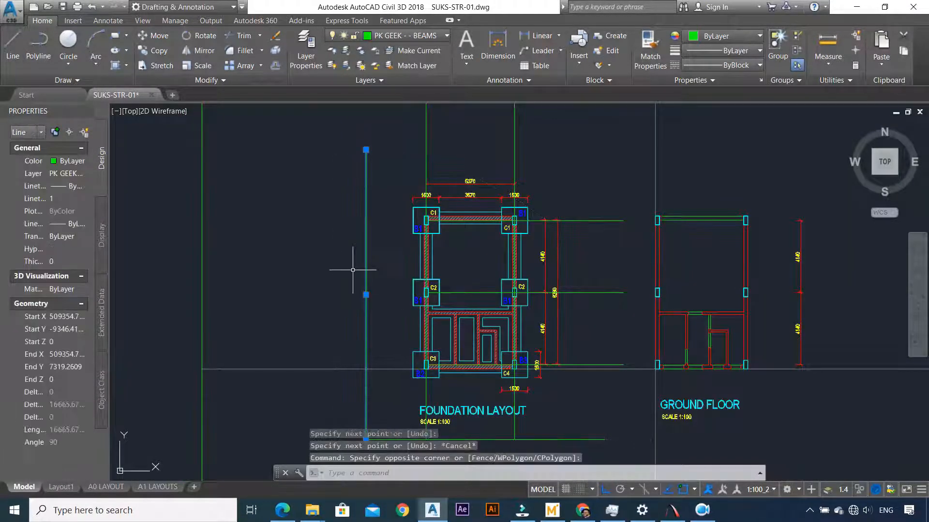
{"action": "key", "text": "Return"}
{"action": "left_click", "coordinate": [591, 196]}
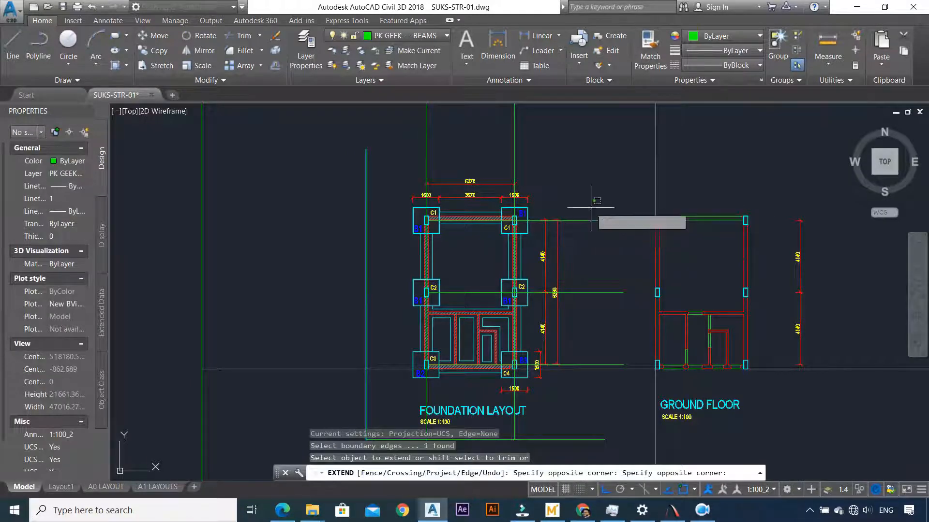
{"action": "left_click", "coordinate": [581, 269]}
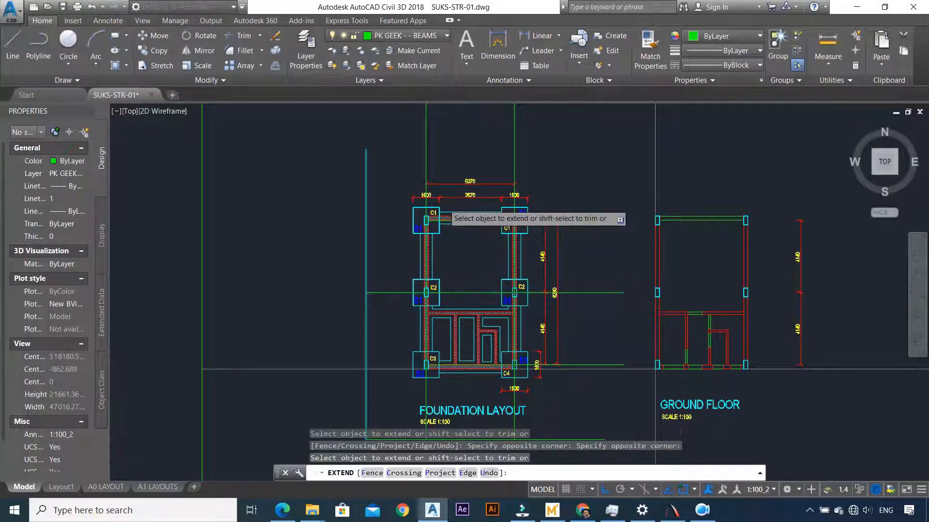
{"action": "scroll", "coordinate": [415, 246], "scroll_direction": "up", "scroll_amount": 8}
{"action": "scroll", "coordinate": [360, 269], "scroll_direction": "down", "scroll_amount": 10}
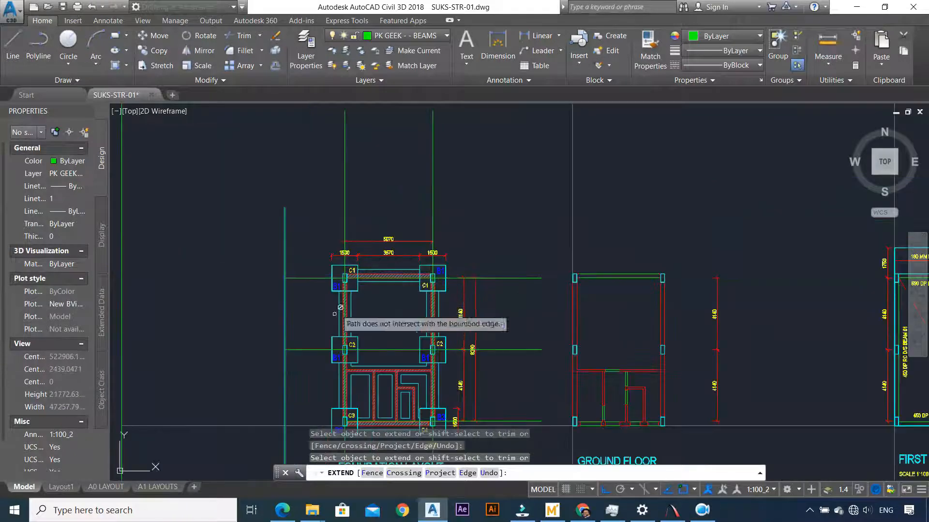
Extend the lower horizontal grid line through column C3 to the left vertical boundary line
{"action": "scroll", "coordinate": [327, 360], "scroll_direction": "up", "scroll_amount": 5}
{"action": "scroll", "coordinate": [368, 377], "scroll_direction": "up", "scroll_amount": 3}
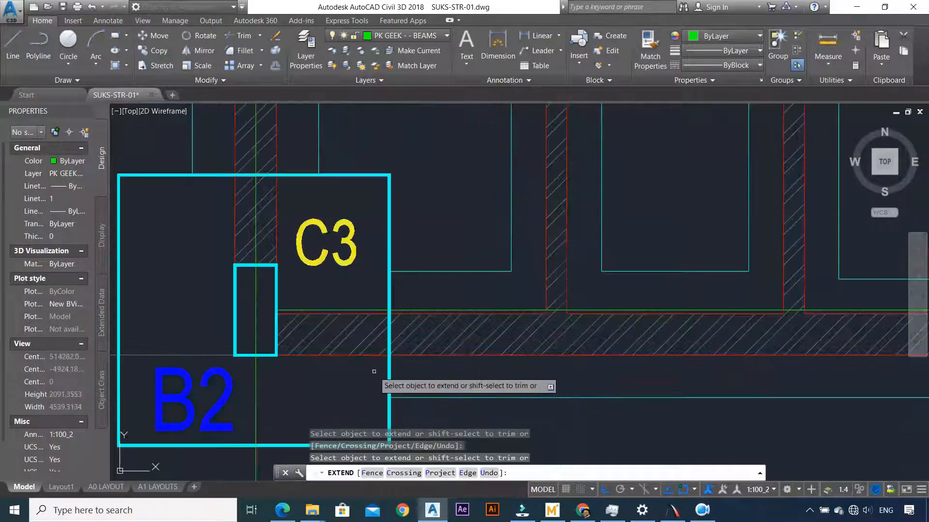
{"action": "scroll", "coordinate": [285, 314], "scroll_direction": "up", "scroll_amount": 4}
{"action": "left_click", "coordinate": [294, 311]}
{"action": "scroll", "coordinate": [282, 335], "scroll_direction": "down", "scroll_amount": 6}
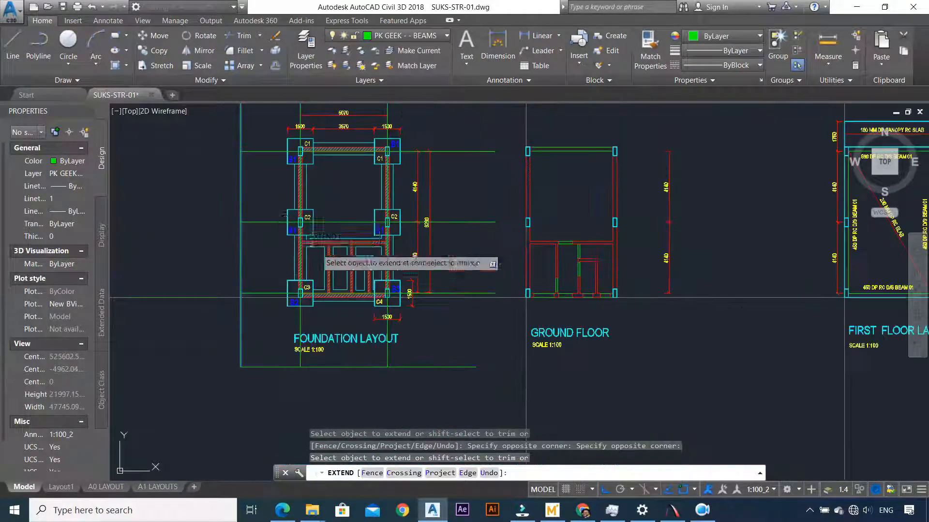
{"action": "key", "text": "Escape"}
Match the two vertical column grid lines to the properties of the grey horizontal line running along the base of the layouts
{"action": "scroll", "coordinate": [262, 252], "scroll_direction": "down", "scroll_amount": 5}
{"action": "scroll", "coordinate": [253, 253], "scroll_direction": "up", "scroll_amount": 5}
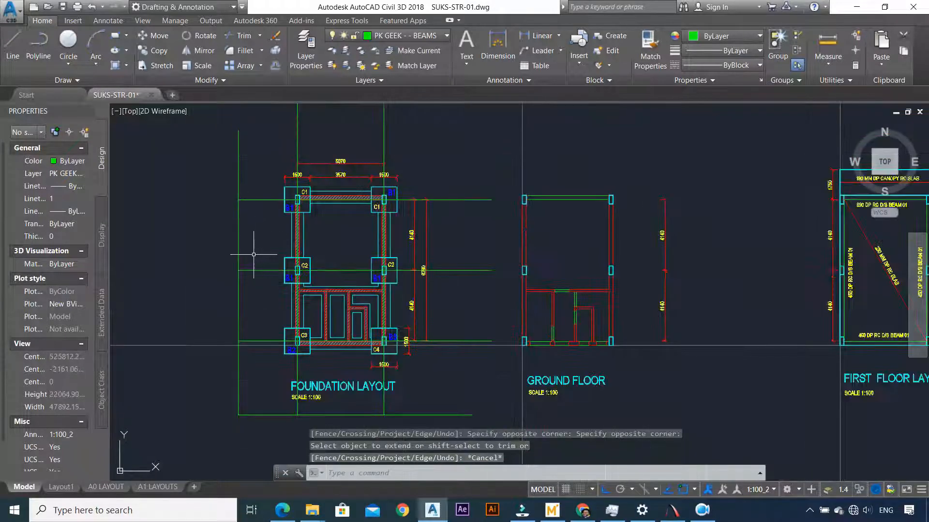
{"action": "scroll", "coordinate": [253, 253], "scroll_direction": "down", "scroll_amount": 2}
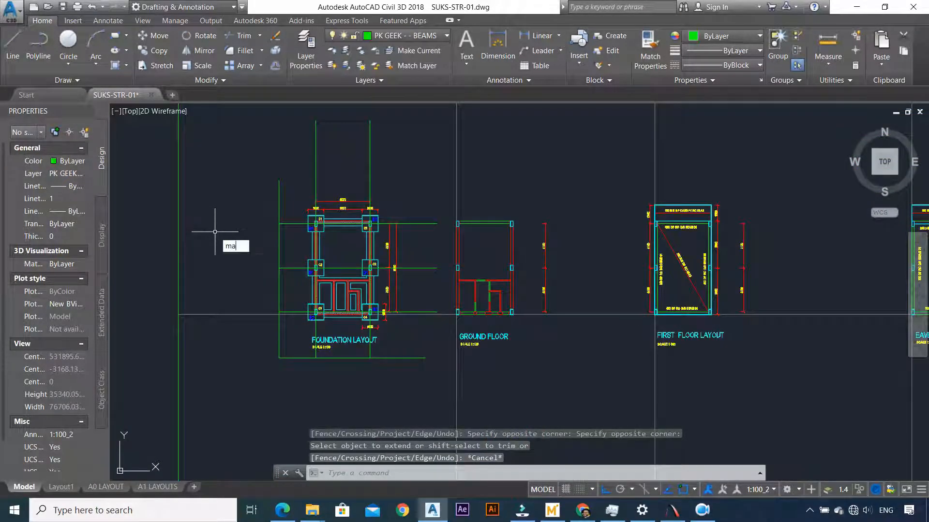
{"action": "type", "text": "ma"}
{"action": "key", "text": "Return"}
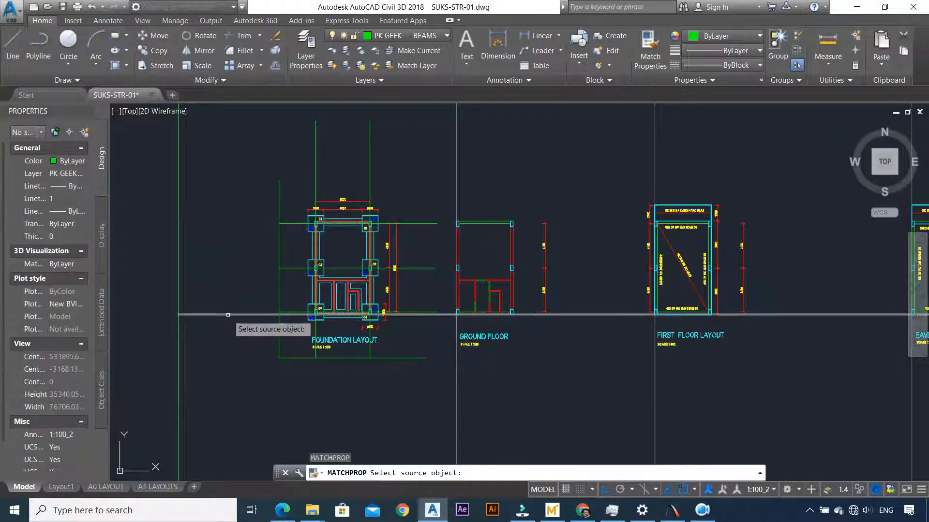
{"action": "left_click", "coordinate": [228, 315]}
{"action": "left_click", "coordinate": [379, 150]}
{"action": "key", "text": "Escape"}
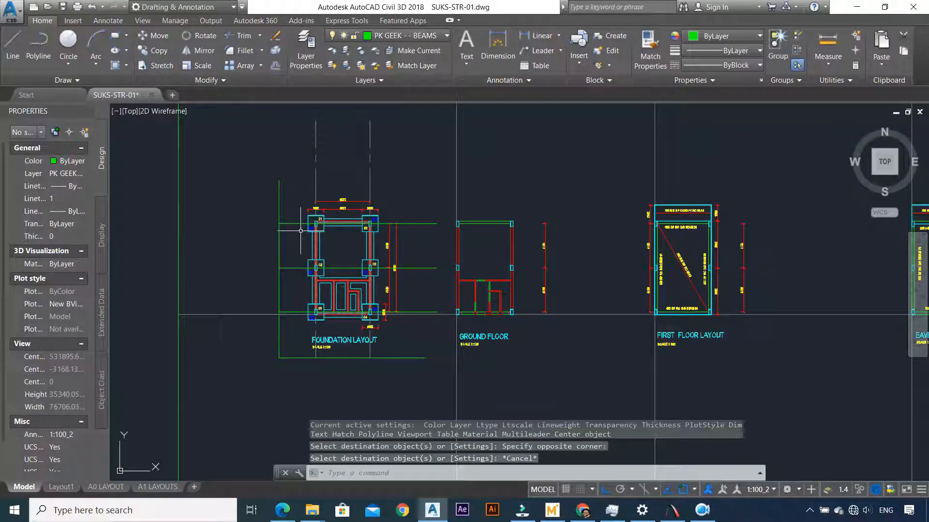
Match the three green horizontal grid lines through the foundation layout's columns to the properties of the vertical column grid line
{"action": "type", "text": "ma"}
{"action": "key", "text": "Return"}
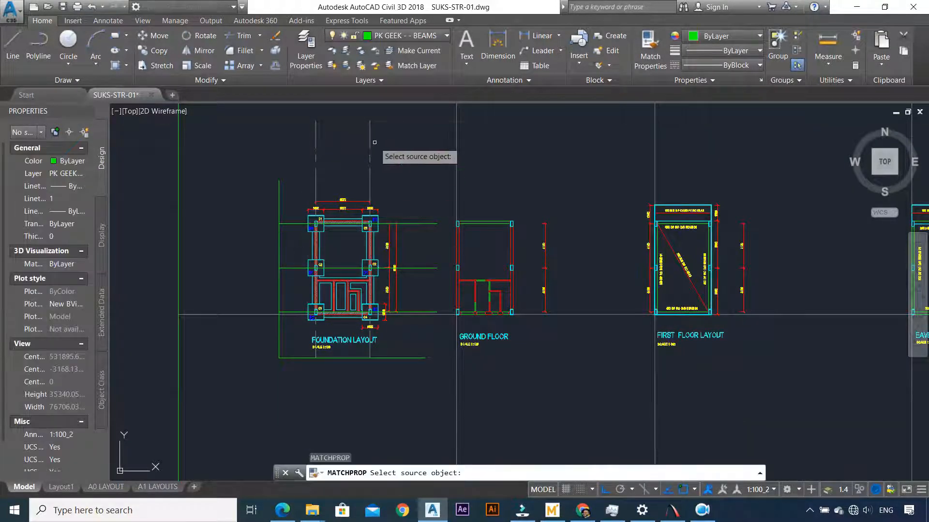
{"action": "left_click", "coordinate": [374, 143]}
{"action": "left_click", "coordinate": [441, 201]}
{"action": "left_click", "coordinate": [410, 279]}
{"action": "scroll", "coordinate": [428, 333], "scroll_direction": "up", "scroll_amount": 4}
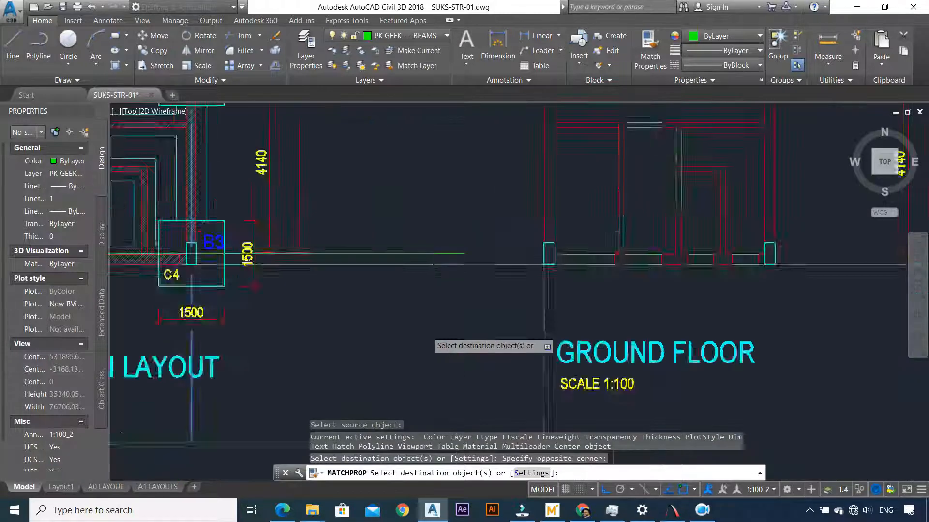
{"action": "scroll", "coordinate": [427, 332], "scroll_direction": "up", "scroll_amount": 8}
{"action": "scroll", "coordinate": [433, 214], "scroll_direction": "down", "scroll_amount": 6}
{"action": "scroll", "coordinate": [329, 251], "scroll_direction": "up", "scroll_amount": 3}
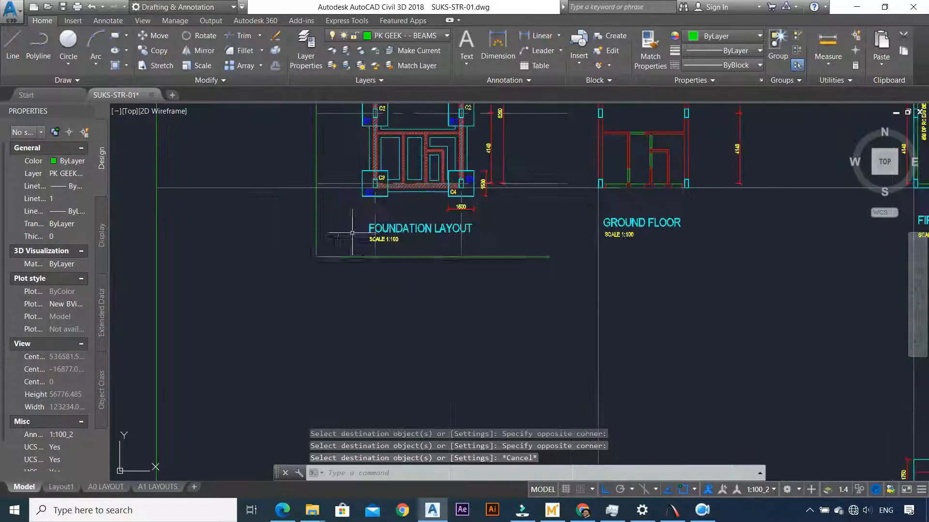
{"action": "key", "text": "Escape"}
Erase the green vertical boundary line beside the foundation layout and the green horizontal line beneath it
{"action": "left_click", "coordinate": [334, 266]}
{"action": "left_click", "coordinate": [312, 244]}
{"action": "key", "text": "Delete"}
{"action": "scroll", "coordinate": [311, 259], "scroll_direction": "down", "scroll_amount": 4}
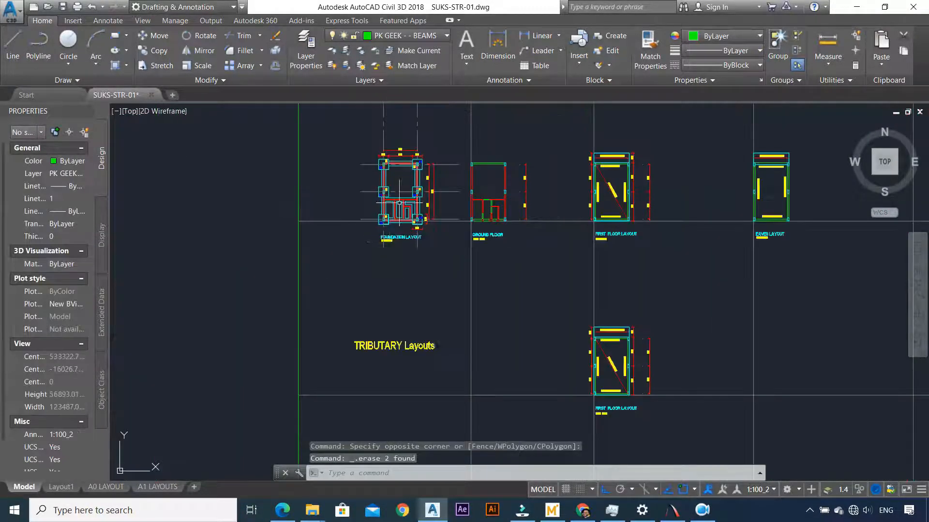
{"action": "scroll", "coordinate": [339, 194], "scroll_direction": "up", "scroll_amount": 5}
{"action": "scroll", "coordinate": [341, 147], "scroll_direction": "down", "scroll_amount": 5}
{"action": "scroll", "coordinate": [341, 147], "scroll_direction": "up", "scroll_amount": 2}
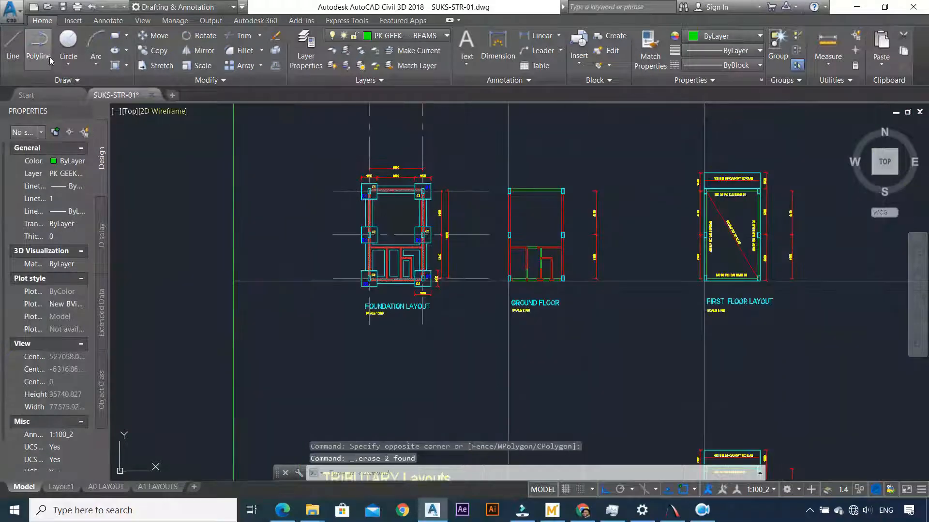
Draw a horizontal line above the foundation layout's 5070 dimension, crossing both vertical column grid lines
{"action": "scroll", "coordinate": [390, 133], "scroll_direction": "up", "scroll_amount": 6}
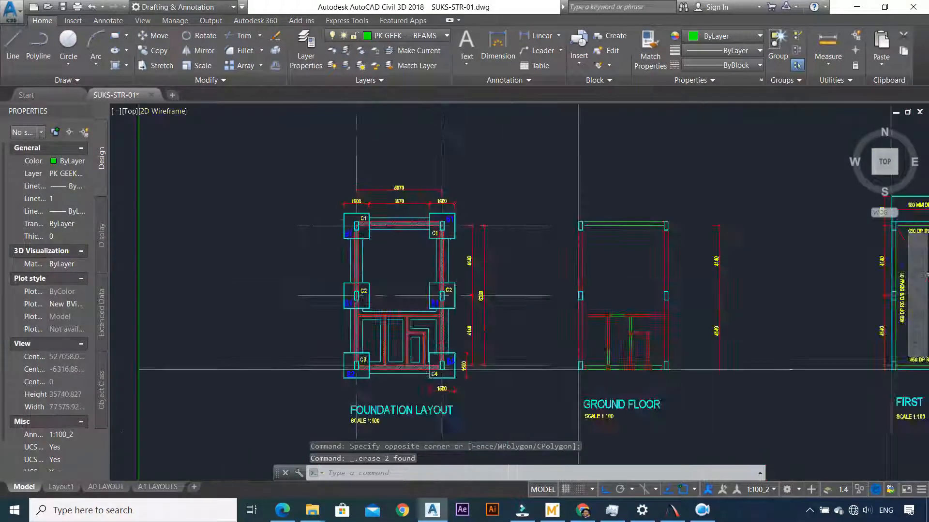
{"action": "left_click", "coordinate": [13, 46]}
{"action": "left_click", "coordinate": [221, 180]}
{"action": "left_click", "coordinate": [693, 187]}
{"action": "key", "text": "Escape"}
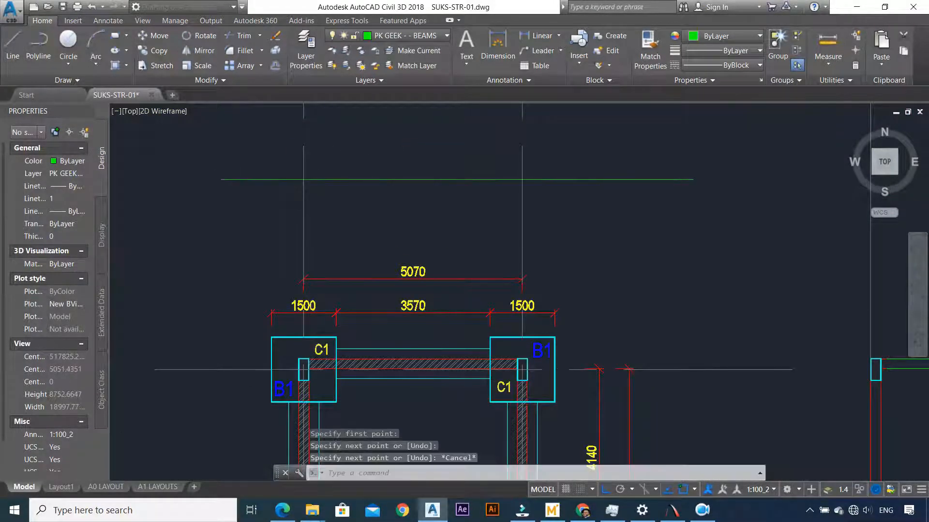
{"action": "scroll", "coordinate": [532, 228], "scroll_direction": "down", "scroll_amount": 8}
{"action": "scroll", "coordinate": [547, 188], "scroll_direction": "up", "scroll_amount": 4}
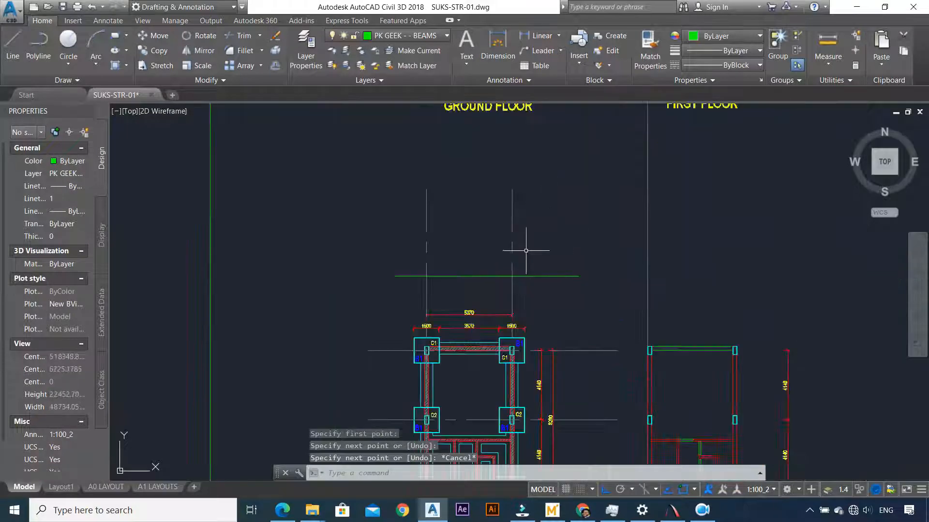
Trim the two vertical grid lines where they run above the green horizontal line, using that line as the cutting edge
{"action": "left_click", "coordinate": [244, 35]}
{"action": "scroll", "coordinate": [556, 258], "scroll_direction": "up", "scroll_amount": 2}
{"action": "left_click", "coordinate": [561, 288]}
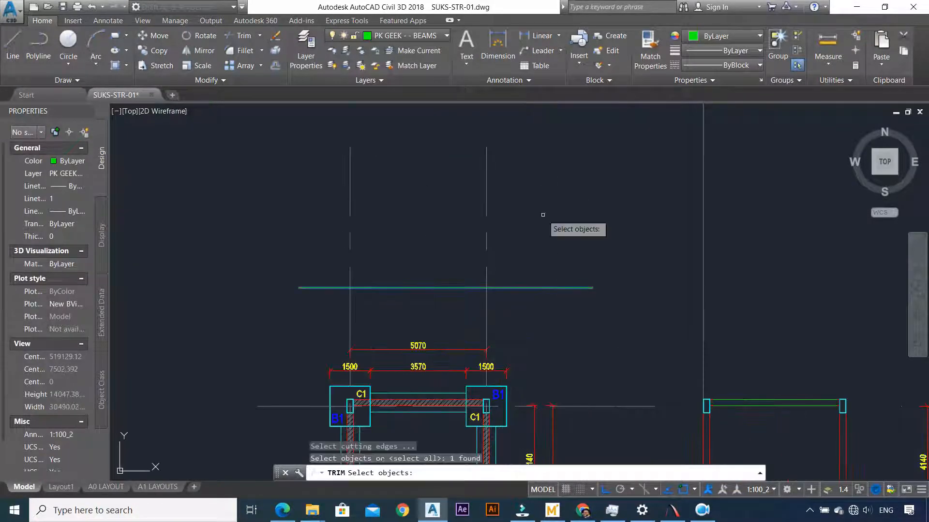
{"action": "key", "text": "Return"}
{"action": "left_click", "coordinate": [443, 234]}
{"action": "left_click", "coordinate": [362, 203]}
{"action": "key", "text": "Escape"}
Erase the green horizontal cutting line above the foundation layout
{"action": "left_click", "coordinate": [450, 280]}
{"action": "left_click", "coordinate": [419, 306]}
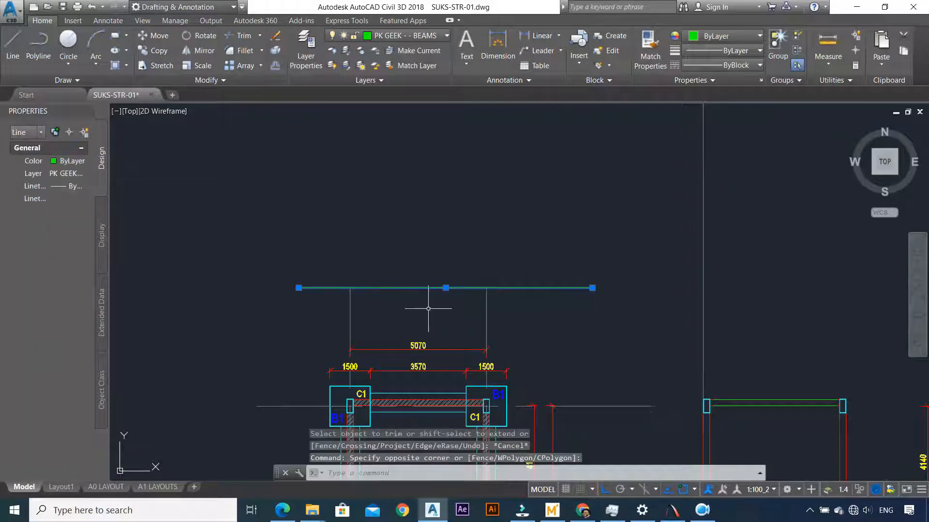
{"action": "key", "text": "Delete"}
Copy grid bubble A from the double story foundation layout to the upper end of this foundation layout's left vertical grid line
{"action": "scroll", "coordinate": [425, 306], "scroll_direction": "down", "scroll_amount": 5}
{"action": "scroll", "coordinate": [425, 168], "scroll_direction": "down", "scroll_amount": 8}
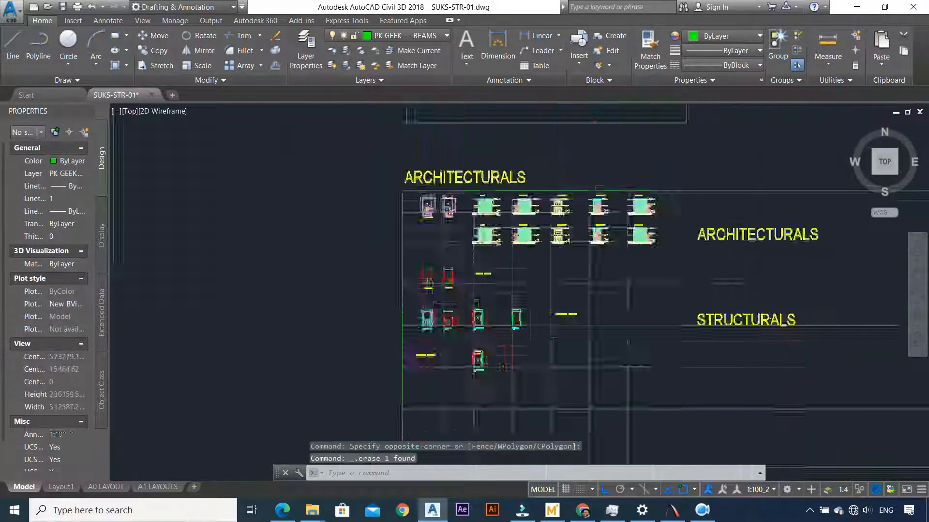
{"action": "scroll", "coordinate": [425, 168], "scroll_direction": "up", "scroll_amount": 15}
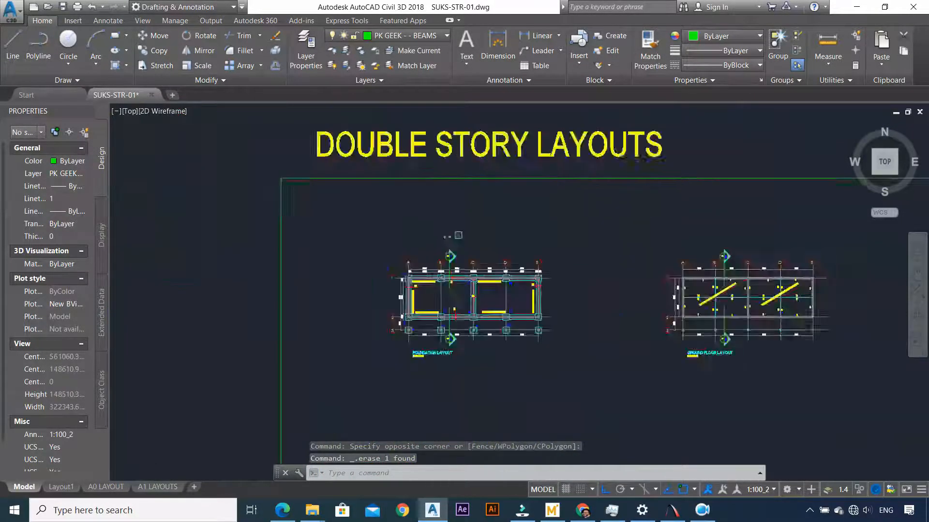
{"action": "scroll", "coordinate": [276, 264], "scroll_direction": "down", "scroll_amount": 6}
{"action": "scroll", "coordinate": [278, 239], "scroll_direction": "up", "scroll_amount": 4}
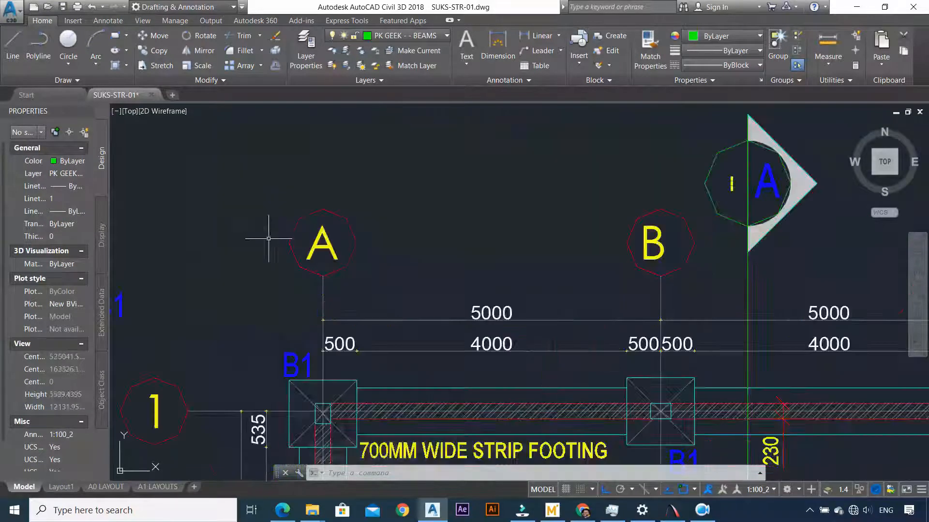
{"action": "left_click", "coordinate": [265, 155]}
{"action": "left_click", "coordinate": [391, 283]}
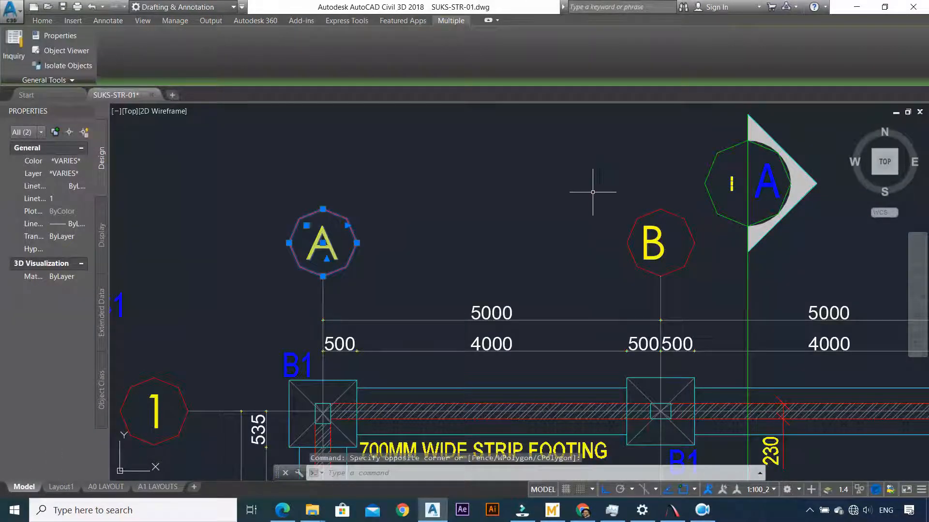
{"action": "left_click", "coordinate": [593, 183]}
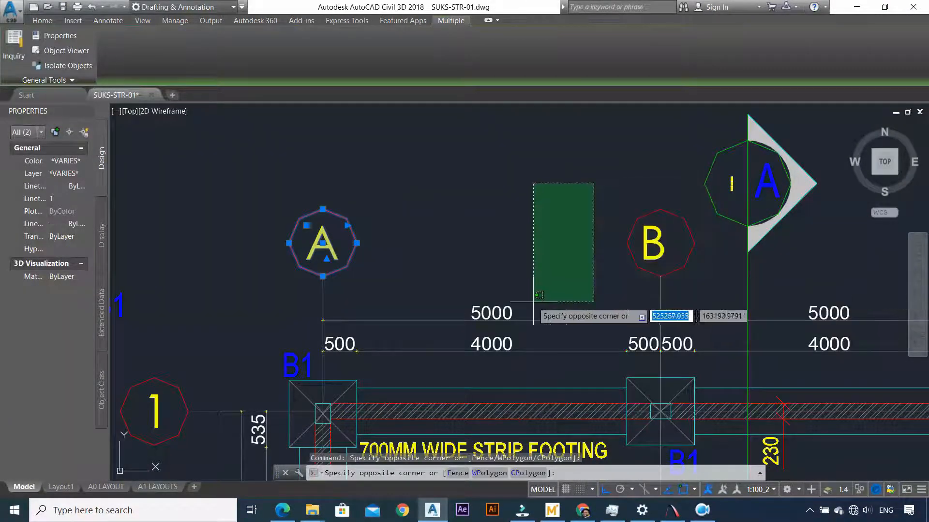
{"action": "key", "text": "Escape"}
{"action": "left_click", "coordinate": [43, 20]}
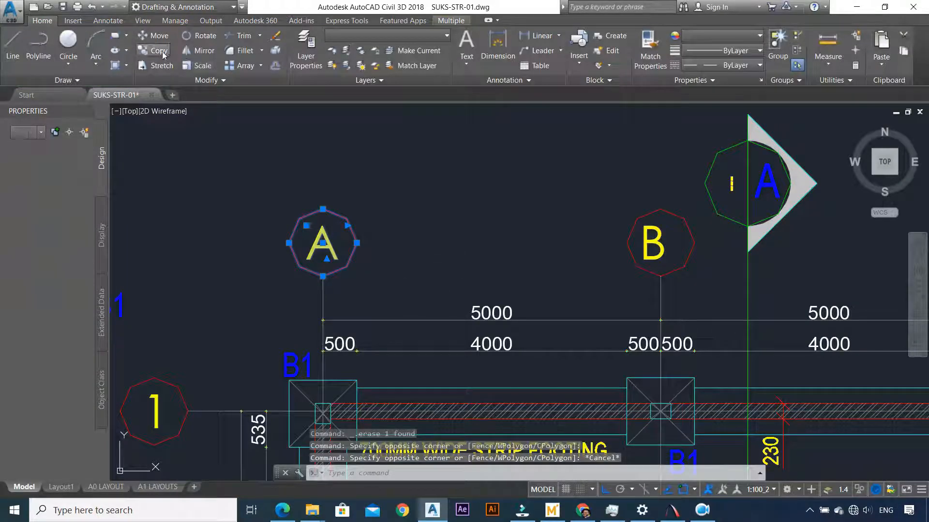
{"action": "left_click", "coordinate": [163, 54]}
{"action": "left_click", "coordinate": [322, 276]}
{"action": "scroll", "coordinate": [381, 290], "scroll_direction": "down", "scroll_amount": 6}
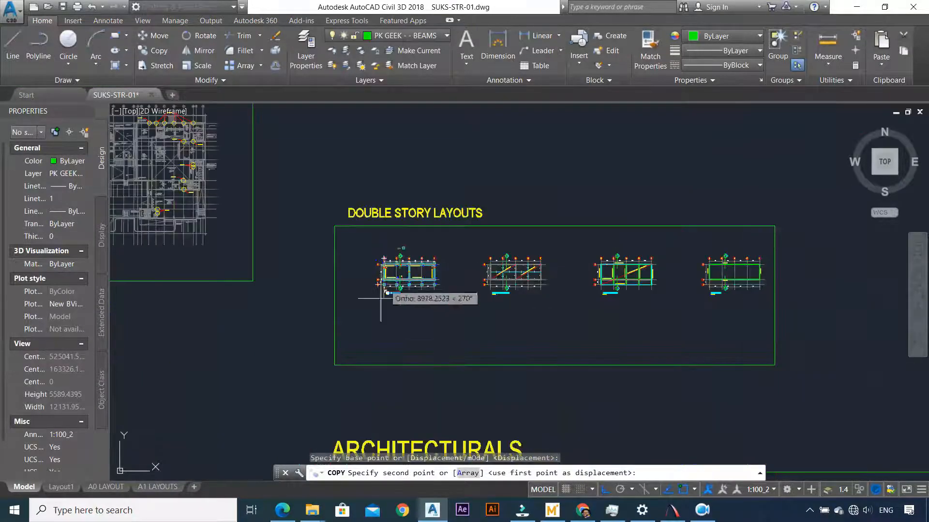
{"action": "scroll", "coordinate": [380, 293], "scroll_direction": "down", "scroll_amount": 3}
{"action": "scroll", "coordinate": [377, 338], "scroll_direction": "up", "scroll_amount": 8}
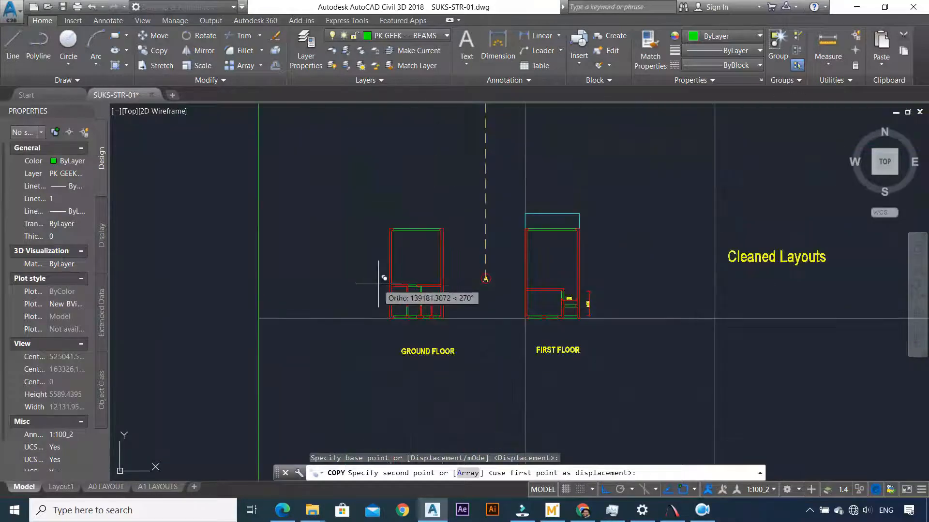
{"action": "scroll", "coordinate": [383, 310], "scroll_direction": "down", "scroll_amount": 2}
{"action": "scroll", "coordinate": [375, 261], "scroll_direction": "up", "scroll_amount": 3}
{"action": "scroll", "coordinate": [362, 210], "scroll_direction": "up", "scroll_amount": 4}
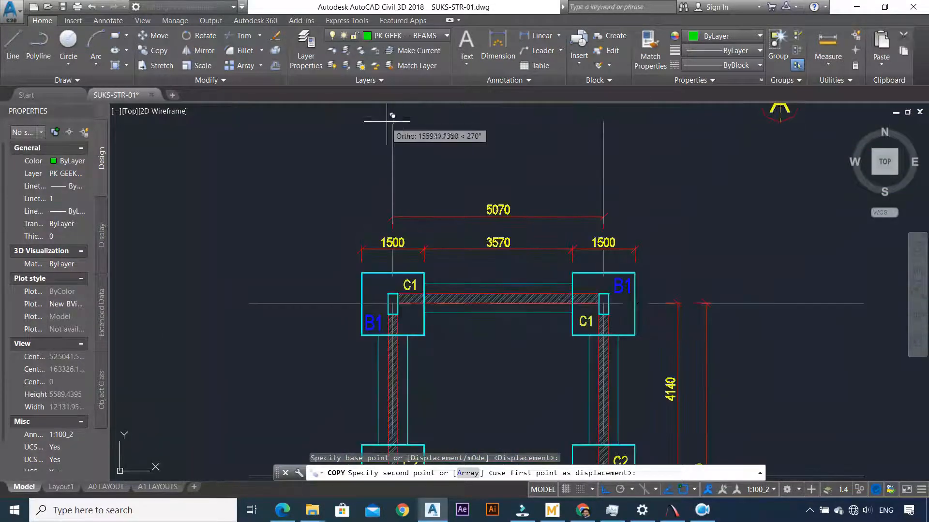
{"action": "left_click", "coordinate": [388, 121]}
{"action": "key", "text": "Escape"}
{"action": "scroll", "coordinate": [406, 157], "scroll_direction": "down", "scroll_amount": 10}
{"action": "scroll", "coordinate": [411, 183], "scroll_direction": "up", "scroll_amount": 6}
{"action": "key", "text": "Escape"}
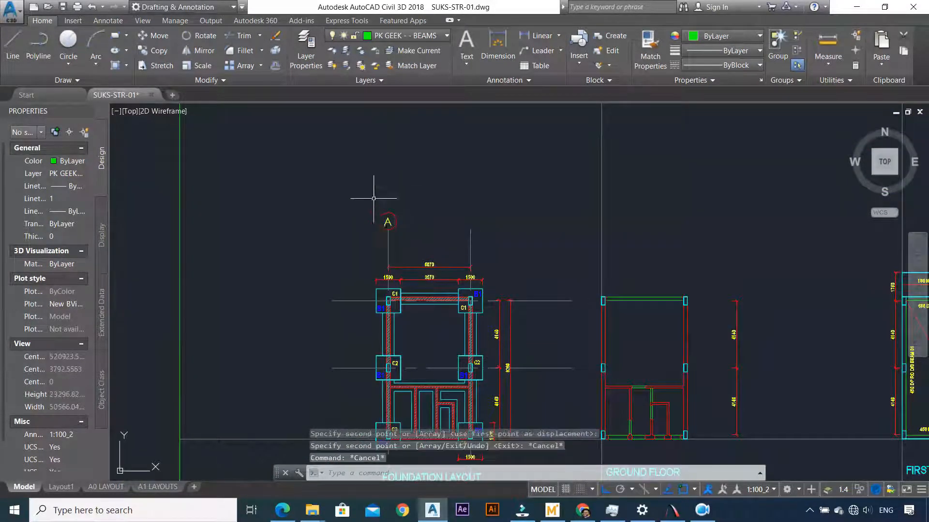
Copy grid bubble A from its bottom point to the upper end of the foundation layout's right vertical grid line
{"action": "scroll", "coordinate": [381, 227], "scroll_direction": "up", "scroll_amount": 4}
{"action": "left_click", "coordinate": [371, 159]}
{"action": "left_click", "coordinate": [470, 266]}
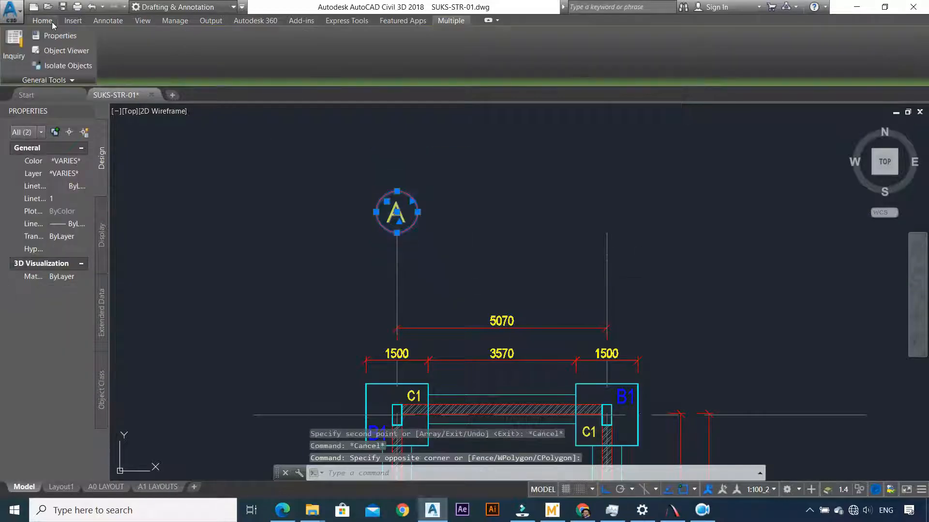
{"action": "left_click", "coordinate": [53, 23]}
{"action": "left_click", "coordinate": [163, 53]}
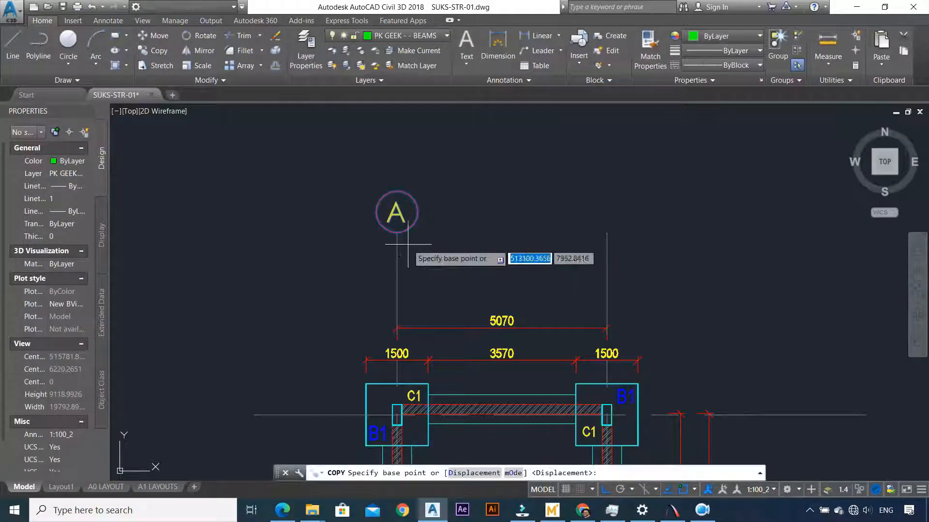
{"action": "left_click", "coordinate": [397, 233]}
{"action": "left_click", "coordinate": [611, 226]}
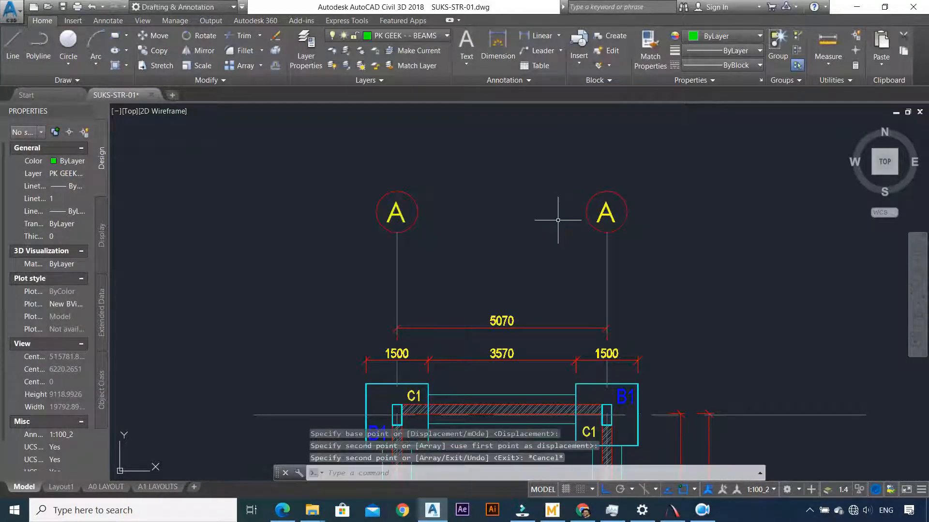
{"action": "scroll", "coordinate": [592, 224], "scroll_direction": "down", "scroll_amount": 2}
{"action": "key", "text": "Escape"}
Change the letter in the right grid bubble to B
{"action": "left_click", "coordinate": [534, 217]}
{"action": "left_click", "coordinate": [531, 218]}
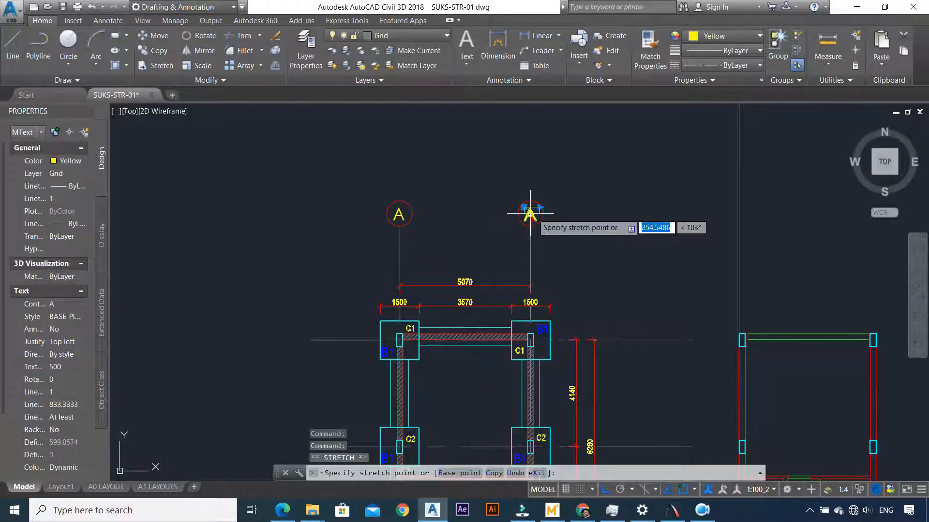
{"action": "left_click", "coordinate": [530, 214]}
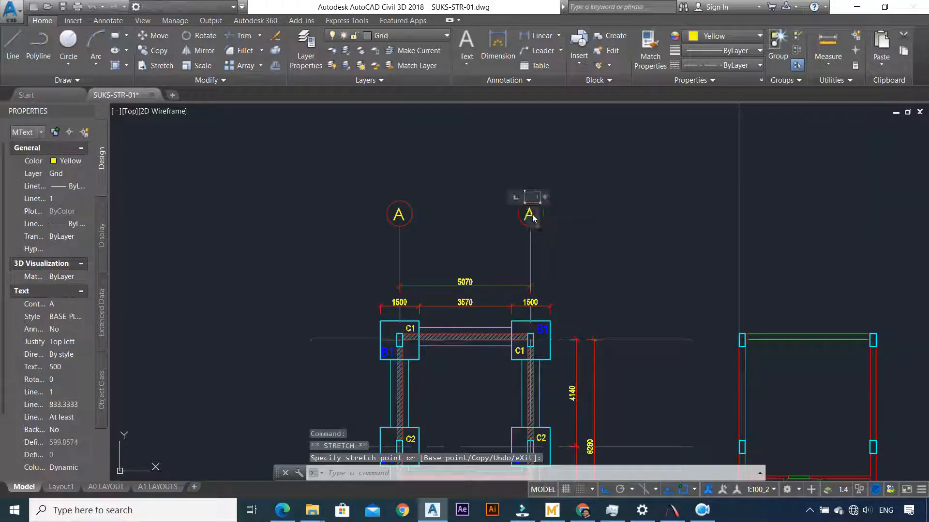
{"action": "double_click", "coordinate": [534, 223]}
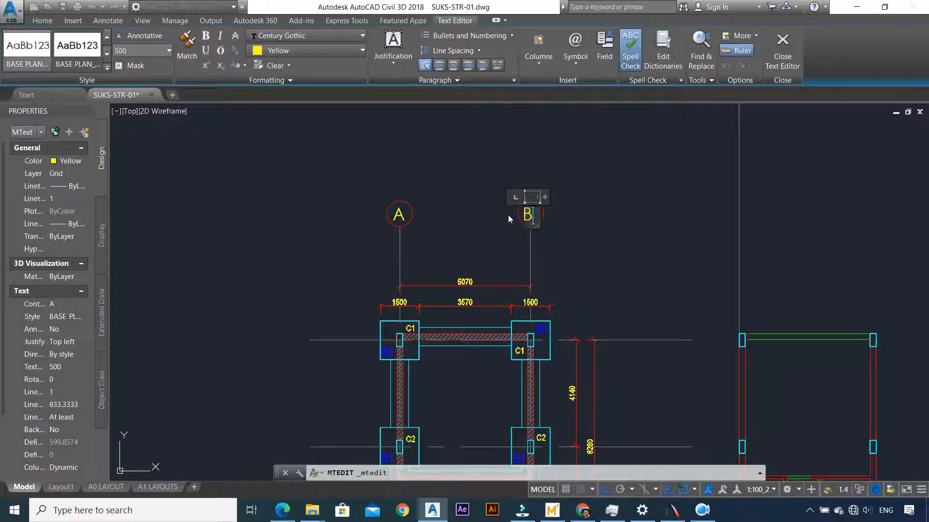
{"action": "key", "text": "Escape"}
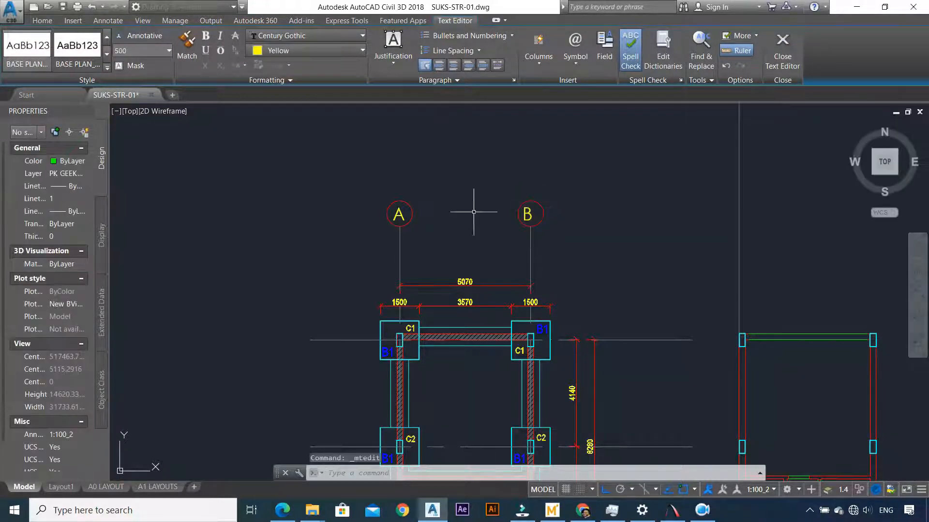
Draw a horizontal line about 11184 mm long across both vertical grid lines, between the grid bubbles and the 5070 dimension
{"action": "left_click", "coordinate": [9, 47]}
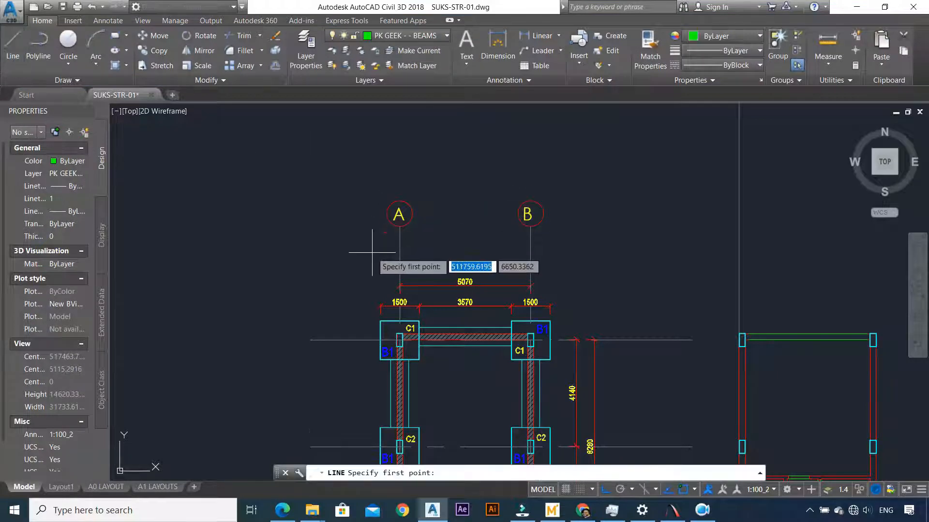
{"action": "left_click", "coordinate": [661, 266]}
{"action": "key", "text": "Escape"}
{"action": "left_click", "coordinate": [569, 276]}
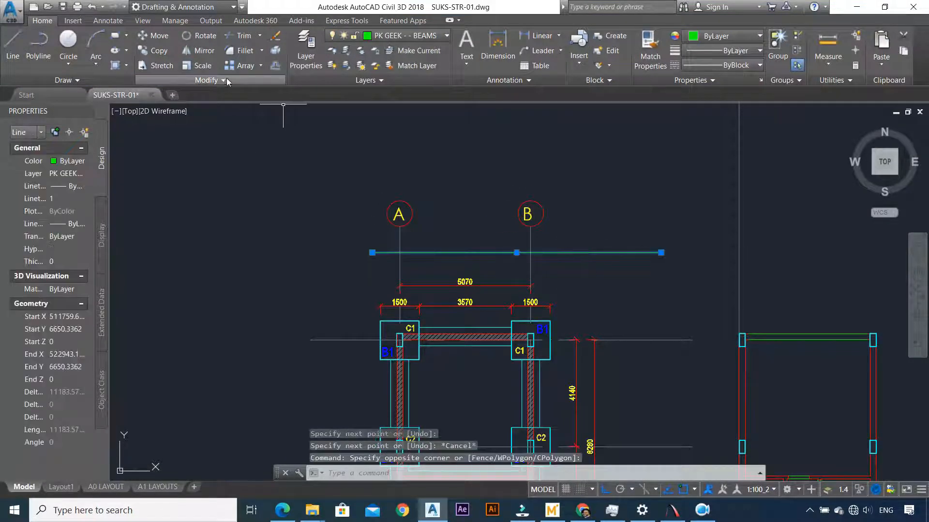
{"action": "left_click", "coordinate": [240, 36]}
{"action": "scroll", "coordinate": [536, 243], "scroll_direction": "up", "scroll_amount": 3}
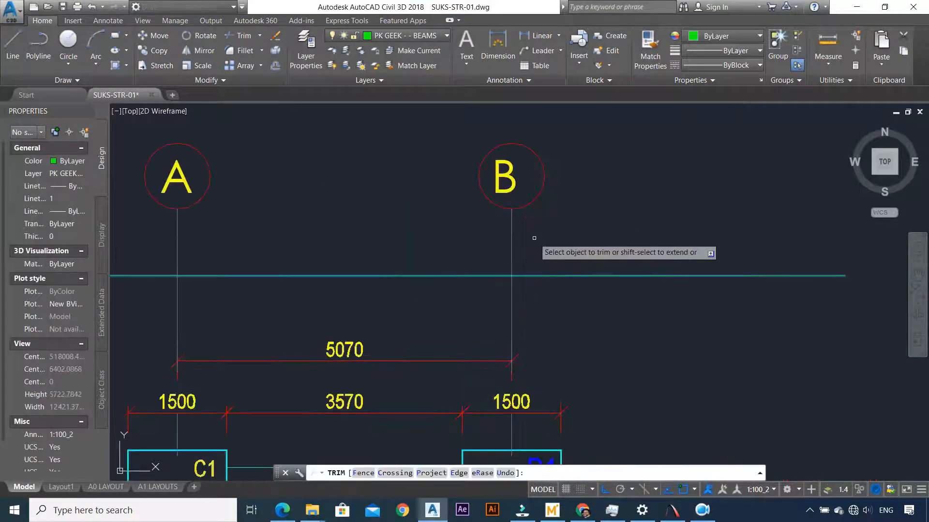
{"action": "key", "text": "Escape"}
Move grid bubbles A and B straight down so that they rest on the green horizontal line
{"action": "scroll", "coordinate": [269, 197], "scroll_direction": "down", "scroll_amount": 4}
{"action": "left_click", "coordinate": [197, 151]}
{"action": "left_click", "coordinate": [415, 212]}
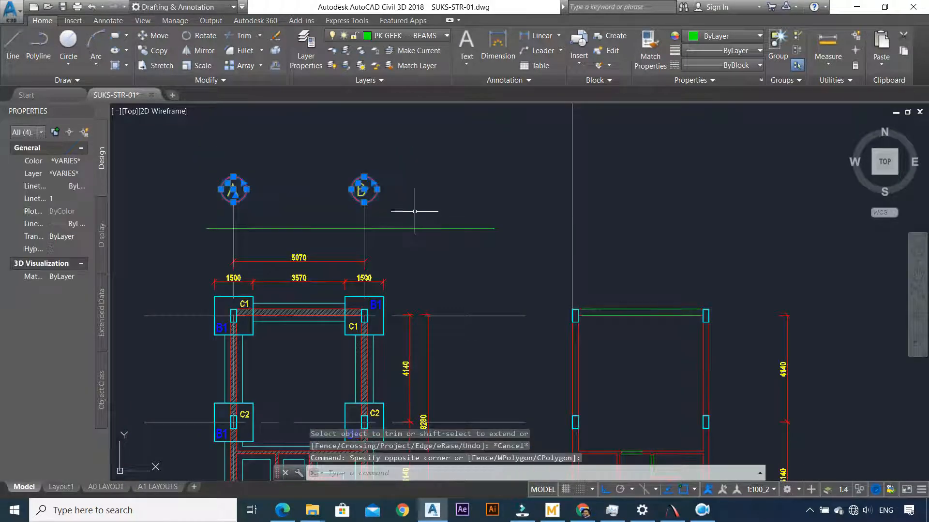
{"action": "left_click", "coordinate": [155, 36]}
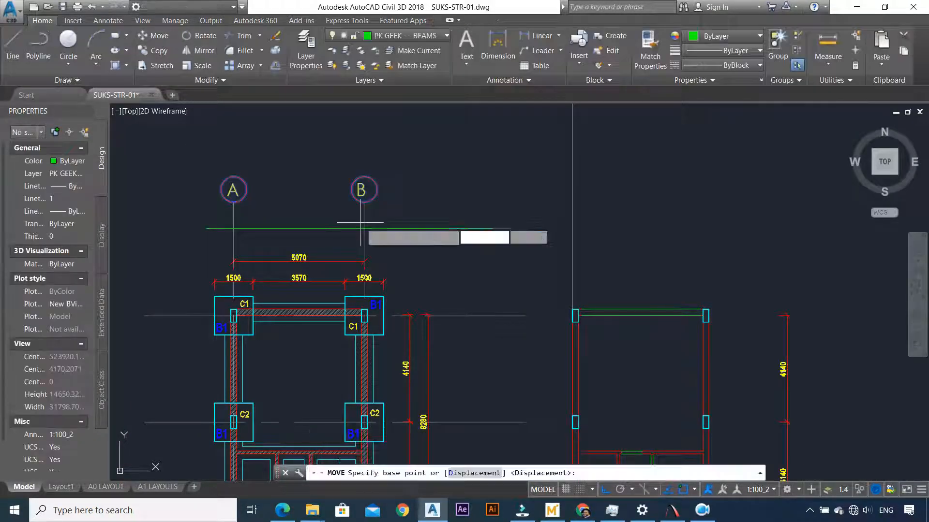
{"action": "scroll", "coordinate": [378, 213], "scroll_direction": "up", "scroll_amount": 2}
{"action": "left_click", "coordinate": [354, 175]}
{"action": "left_click", "coordinate": [354, 238]}
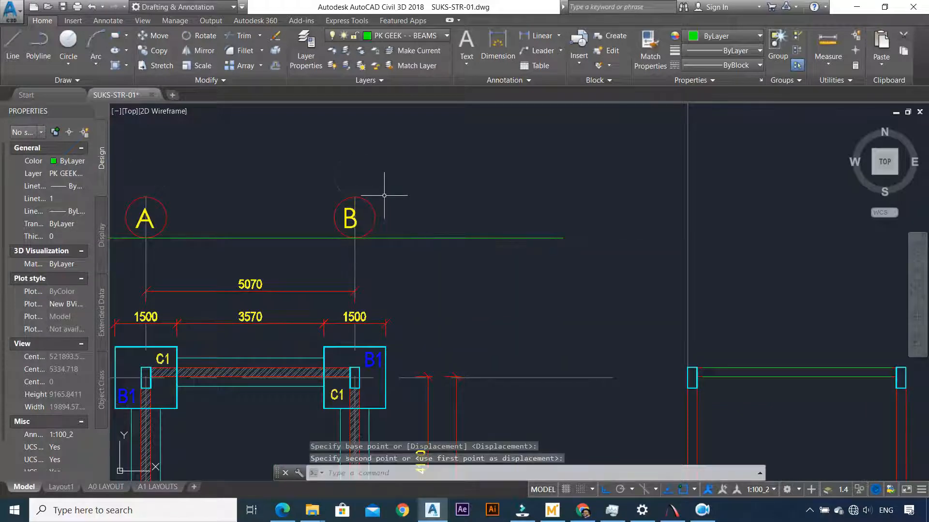
{"action": "key", "text": "Escape"}
Trim the upper ends of grid lines A and B inside their bubbles, using the green horizontal line as the cutting edge
{"action": "left_click", "coordinate": [501, 211]}
{"action": "left_click", "coordinate": [450, 261]}
{"action": "left_click", "coordinate": [244, 36]}
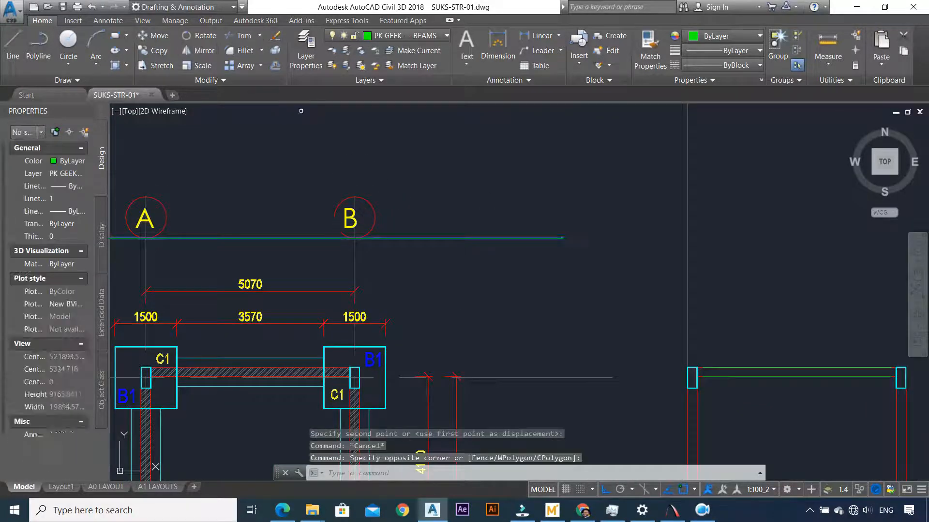
{"action": "scroll", "coordinate": [365, 245], "scroll_direction": "up", "scroll_amount": 2}
{"action": "left_click", "coordinate": [344, 210]}
{"action": "left_click", "coordinate": [331, 209]}
{"action": "scroll", "coordinate": [312, 211], "scroll_direction": "down", "scroll_amount": 3}
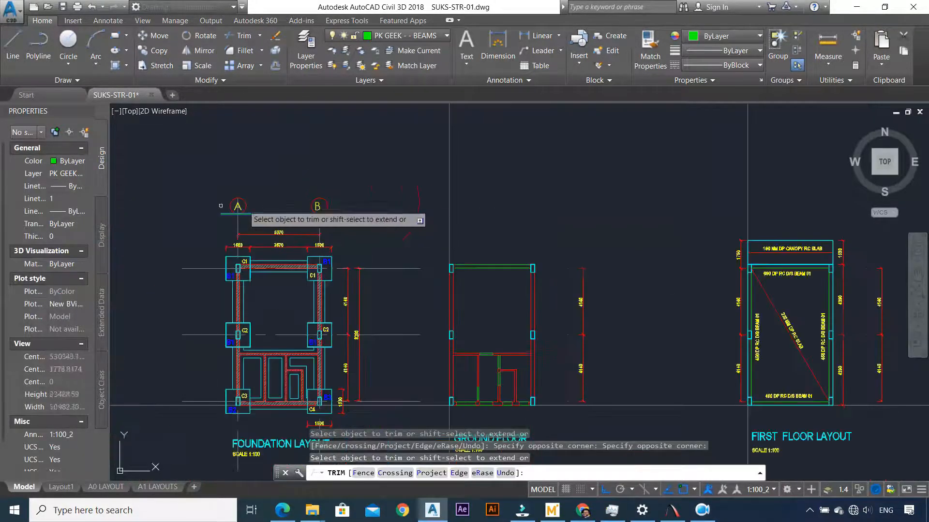
{"action": "scroll", "coordinate": [219, 206], "scroll_direction": "up", "scroll_amount": 4}
{"action": "left_click", "coordinate": [349, 240]}
{"action": "left_click", "coordinate": [325, 237]}
{"action": "key", "text": "Escape"}
{"action": "scroll", "coordinate": [404, 221], "scroll_direction": "down", "scroll_amount": 5}
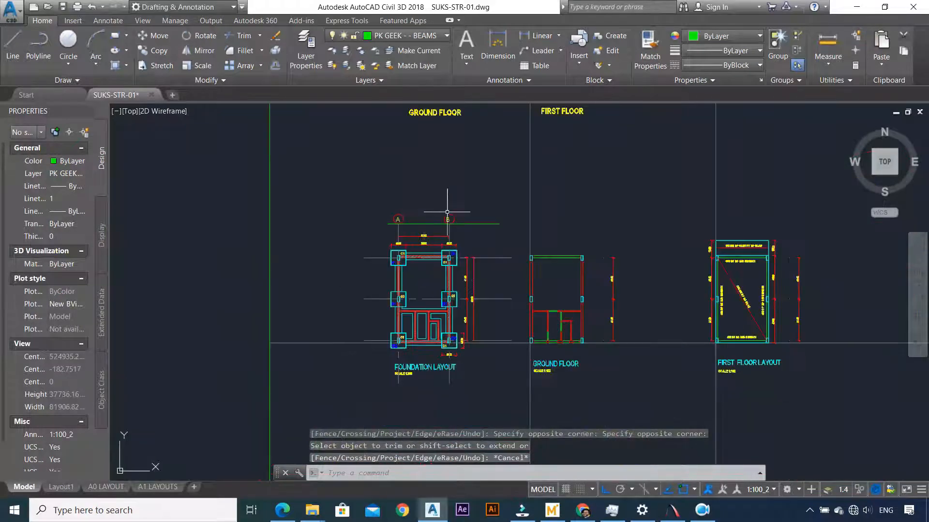
Erase the green horizontal construction line beneath grid bubbles A and B
{"action": "scroll", "coordinate": [422, 218], "scroll_direction": "up", "scroll_amount": 2}
{"action": "left_click", "coordinate": [603, 221]}
{"action": "left_click", "coordinate": [591, 250]}
{"action": "key", "text": "Delete"}
{"action": "scroll", "coordinate": [586, 247], "scroll_direction": "down", "scroll_amount": 4}
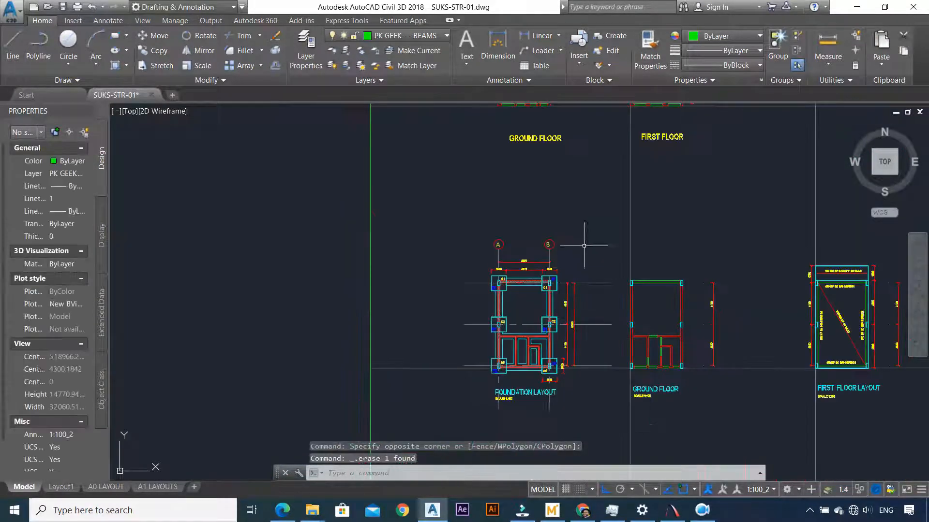
{"action": "scroll", "coordinate": [464, 362], "scroll_direction": "up", "scroll_amount": 4}
{"action": "scroll", "coordinate": [514, 363], "scroll_direction": "down", "scroll_amount": 4}
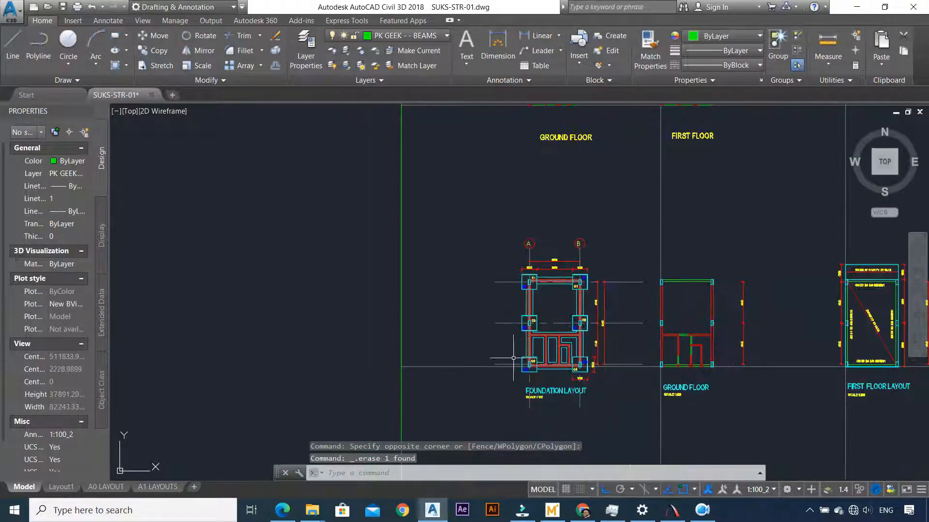
Draw a vertical line across the left ends of the foundation layout's three horizontal grid lines
{"action": "scroll", "coordinate": [513, 369], "scroll_direction": "up", "scroll_amount": 4}
{"action": "type", "text": "l"}
{"action": "key", "text": "Return"}
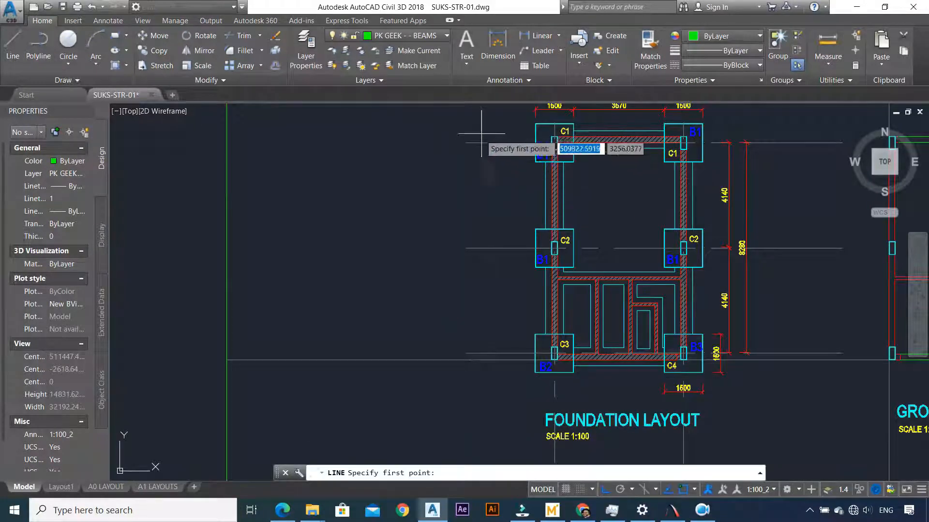
{"action": "left_click", "coordinate": [486, 128]}
{"action": "left_click", "coordinate": [485, 392]}
{"action": "key", "text": "Escape"}
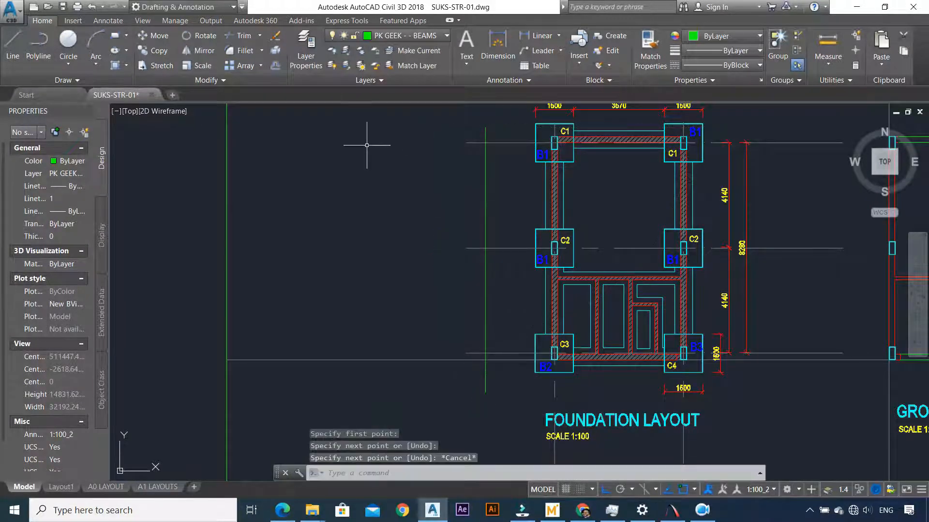
Trim the left ends of the three horizontal grid lines back to the green vertical line
{"action": "left_click", "coordinate": [243, 37]}
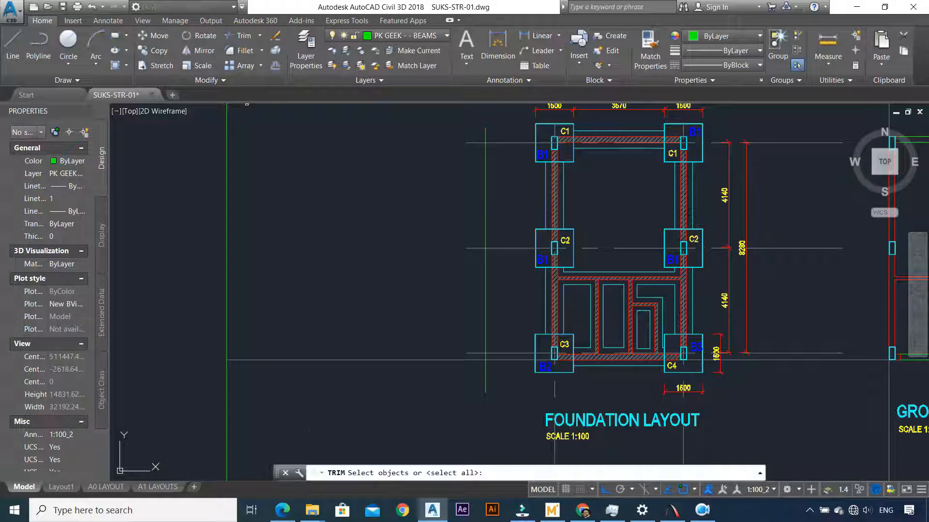
{"action": "left_click", "coordinate": [485, 180]}
{"action": "key", "text": "Return"}
{"action": "left_click", "coordinate": [472, 127]}
{"action": "left_click", "coordinate": [469, 160]}
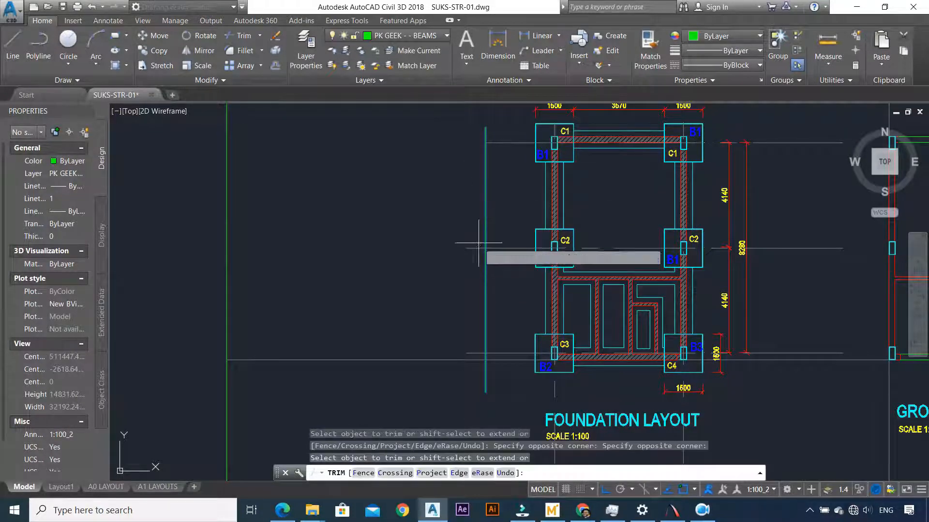
{"action": "left_click", "coordinate": [479, 248]}
{"action": "key", "text": "Escape"}
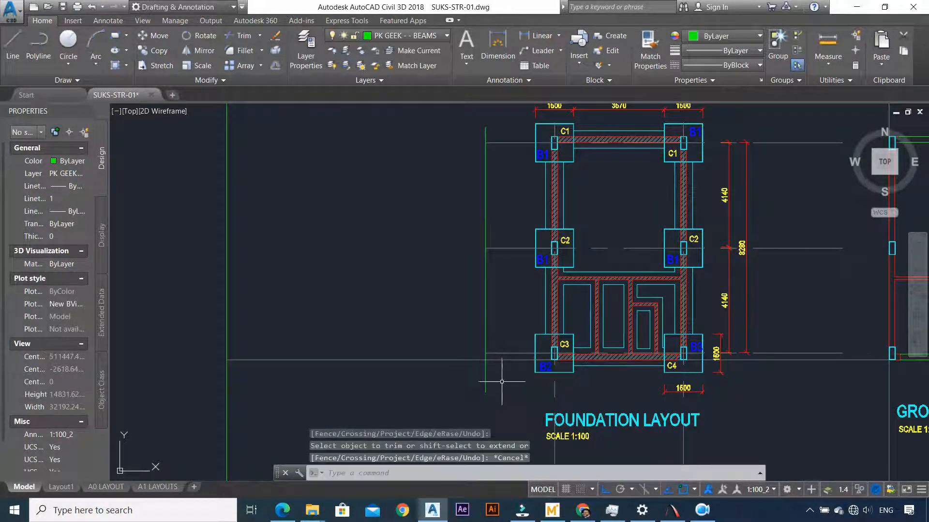
{"action": "left_click", "coordinate": [491, 381]}
{"action": "key", "text": "Escape"}
Copy grid bubble 1 from the five-bay reference foundation layout, by its right edge point, to the left end of the upper horizontal grid line
{"action": "scroll", "coordinate": [525, 342], "scroll_direction": "down", "scroll_amount": 9}
{"action": "scroll", "coordinate": [639, 207], "scroll_direction": "down", "scroll_amount": 6}
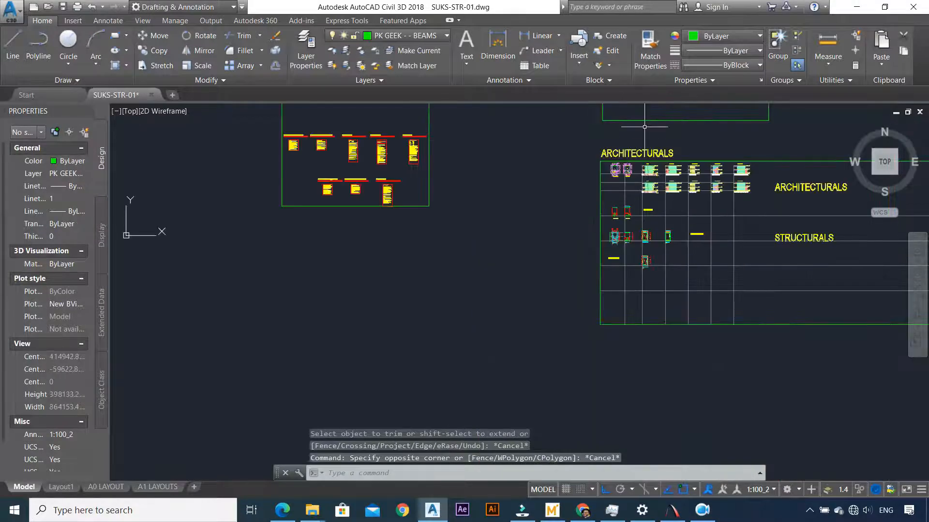
{"action": "scroll", "coordinate": [645, 141], "scroll_direction": "down", "scroll_amount": 6}
{"action": "scroll", "coordinate": [648, 135], "scroll_direction": "up", "scroll_amount": 9}
{"action": "scroll", "coordinate": [520, 290], "scroll_direction": "up", "scroll_amount": 4}
{"action": "scroll", "coordinate": [527, 305], "scroll_direction": "up", "scroll_amount": 10}
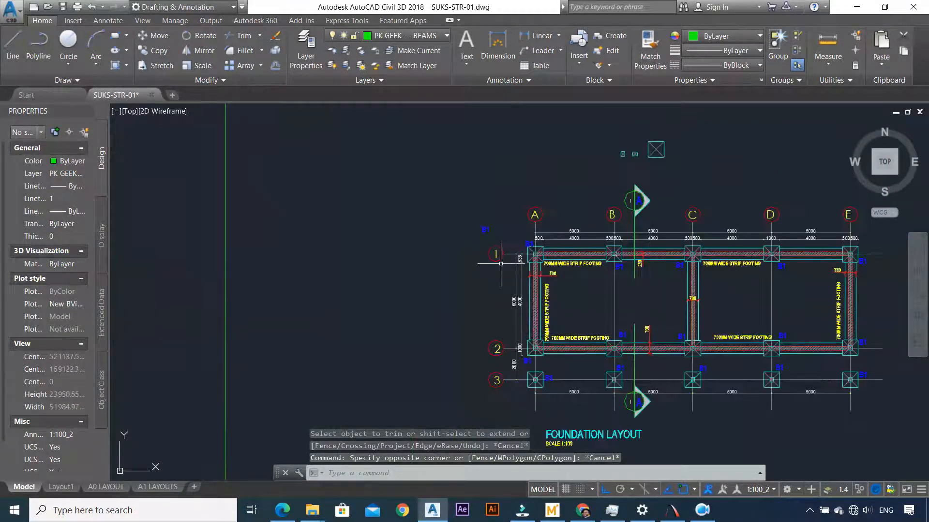
{"action": "left_click", "coordinate": [445, 180]}
{"action": "left_click", "coordinate": [529, 284]}
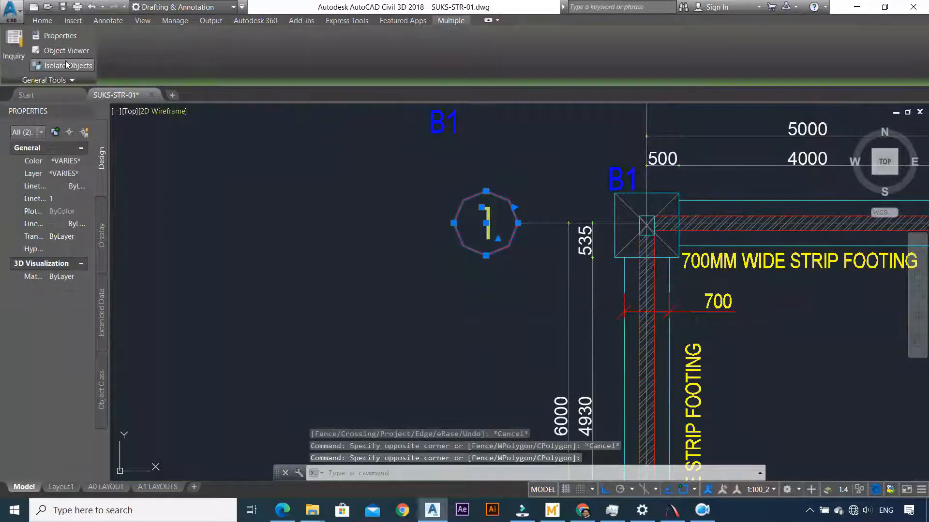
{"action": "key", "text": "Escape"}
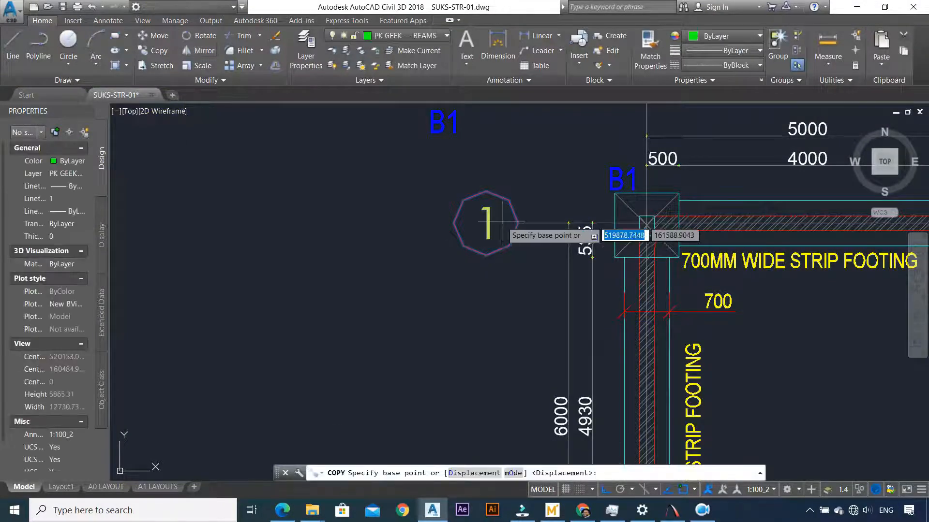
{"action": "left_click", "coordinate": [518, 223]}
{"action": "scroll", "coordinate": [484, 290], "scroll_direction": "down", "scroll_amount": 8}
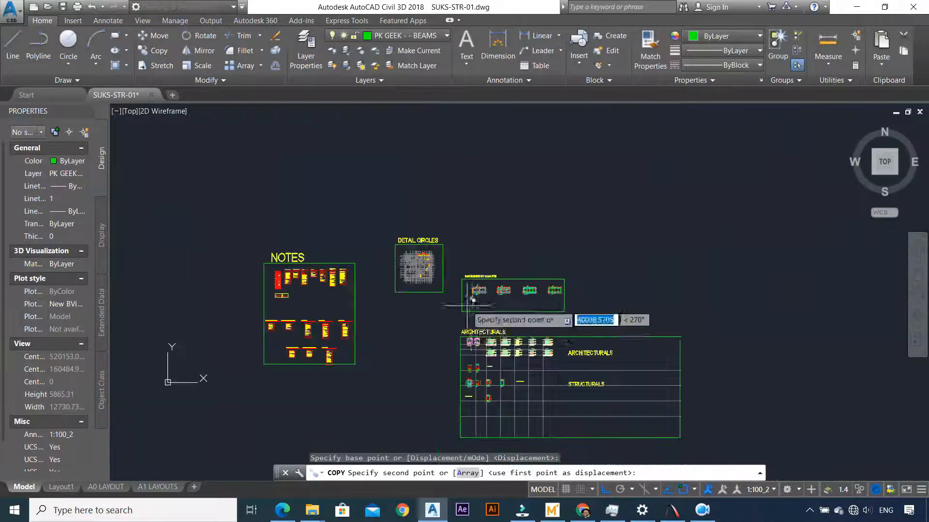
{"action": "scroll", "coordinate": [478, 372], "scroll_direction": "up", "scroll_amount": 3}
{"action": "scroll", "coordinate": [478, 372], "scroll_direction": "up", "scroll_amount": 8}
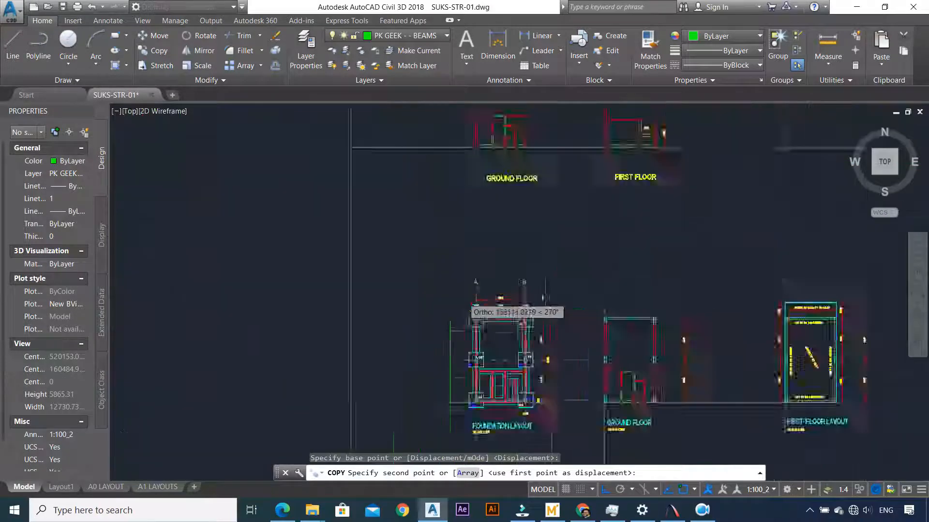
{"action": "left_click", "coordinate": [492, 319]}
{"action": "scroll", "coordinate": [453, 260], "scroll_direction": "down", "scroll_amount": 6}
{"action": "key", "text": "Escape"}
{"action": "scroll", "coordinate": [458, 294], "scroll_direction": "up", "scroll_amount": 2}
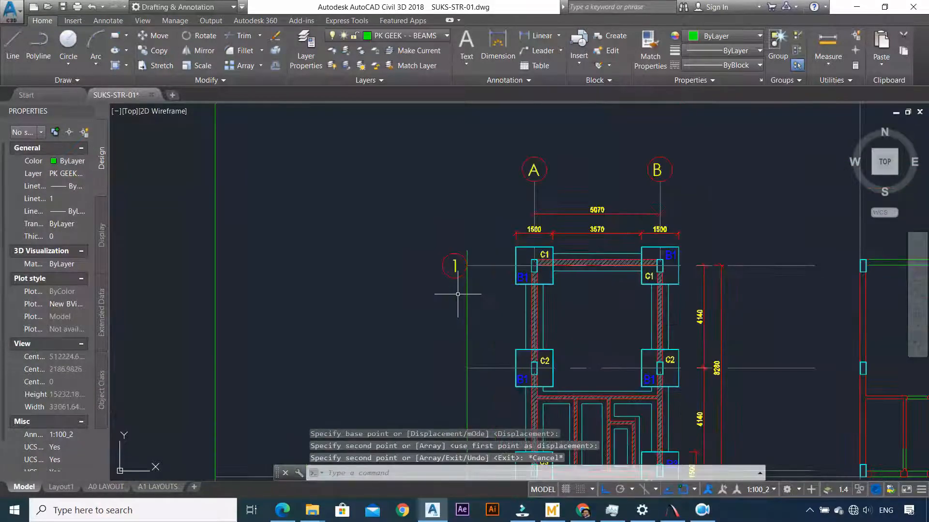
Copy grid bubble 1 from its right edge point to the left ends of the middle and lower horizontal grid lines
{"action": "scroll", "coordinate": [444, 260], "scroll_direction": "up", "scroll_amount": 6}
{"action": "scroll", "coordinate": [467, 251], "scroll_direction": "down", "scroll_amount": 6}
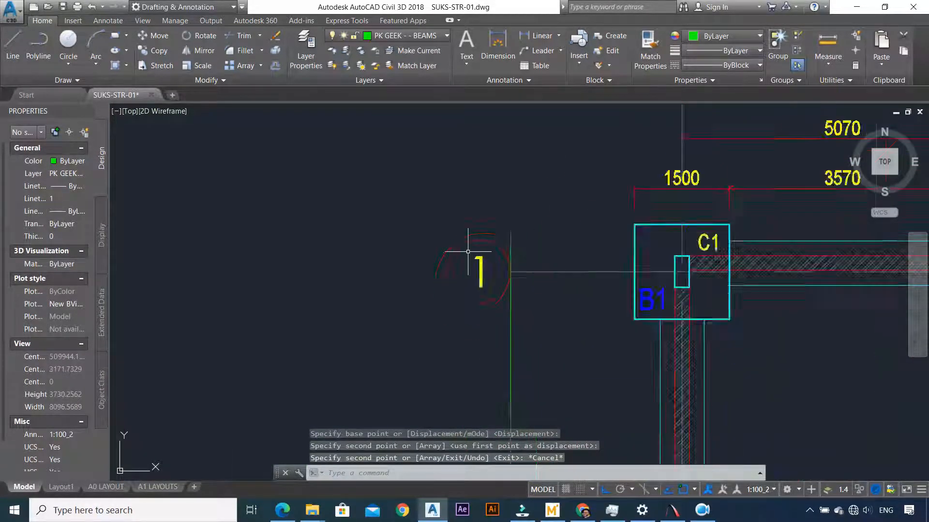
{"action": "left_click", "coordinate": [434, 226]}
{"action": "left_click", "coordinate": [495, 280]}
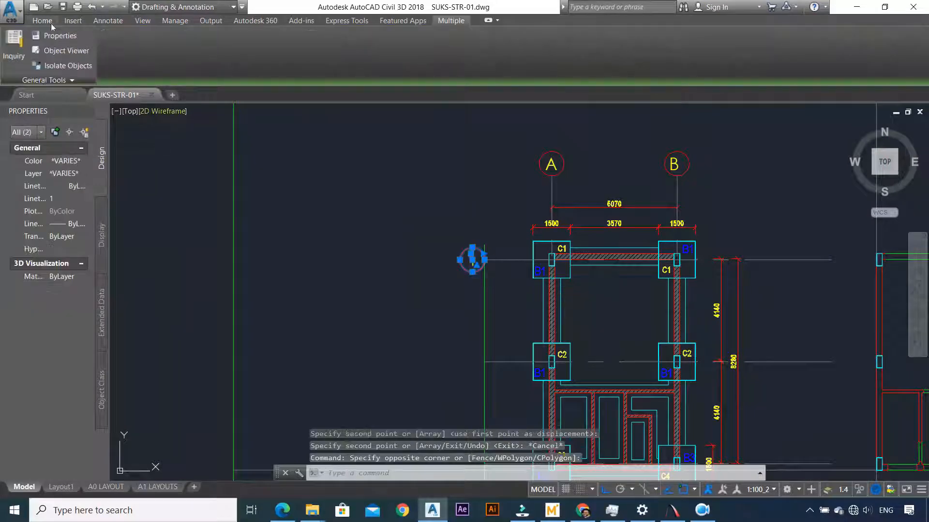
{"action": "left_click", "coordinate": [51, 23]}
{"action": "left_click", "coordinate": [153, 51]}
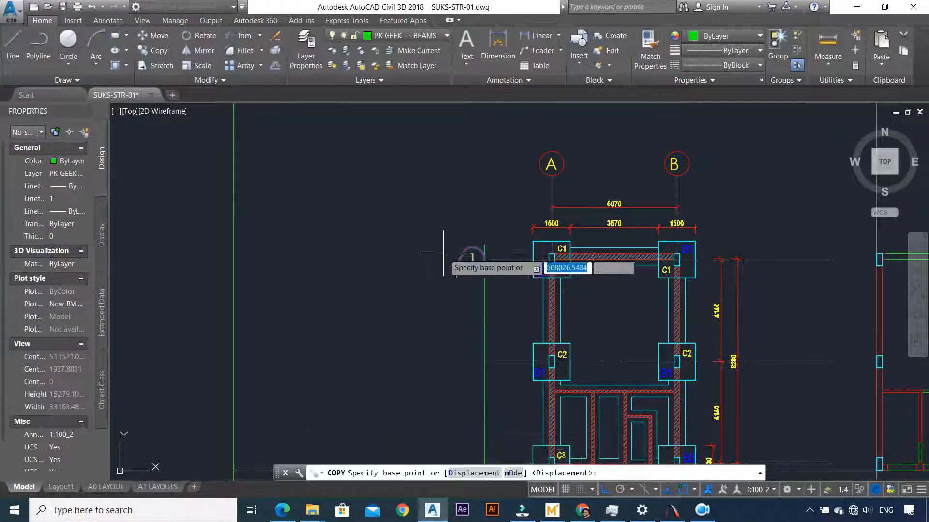
{"action": "scroll", "coordinate": [449, 259], "scroll_direction": "up", "scroll_amount": 2}
{"action": "left_click", "coordinate": [508, 263]}
{"action": "scroll", "coordinate": [491, 322], "scroll_direction": "down", "scroll_amount": 2}
{"action": "scroll", "coordinate": [503, 373], "scroll_direction": "up", "scroll_amount": 2}
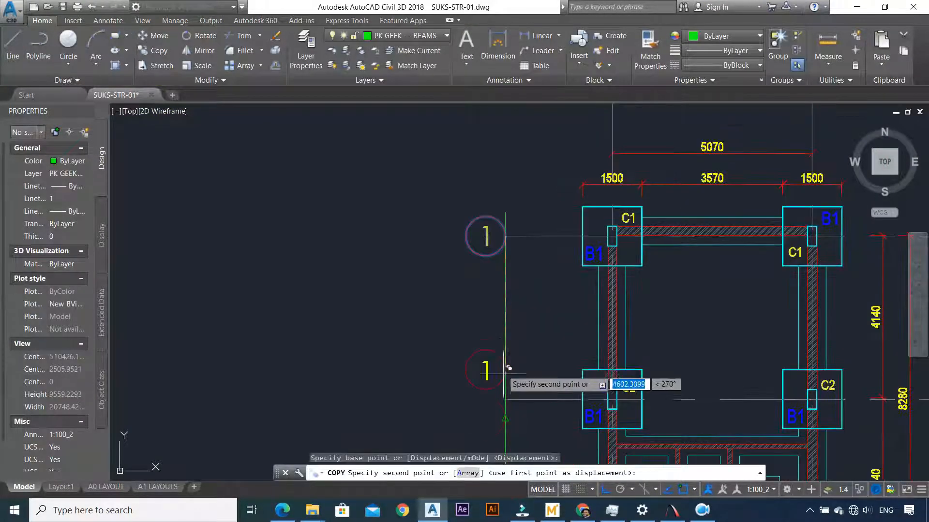
{"action": "left_click", "coordinate": [506, 399]}
{"action": "scroll", "coordinate": [503, 392], "scroll_direction": "down", "scroll_amount": 6}
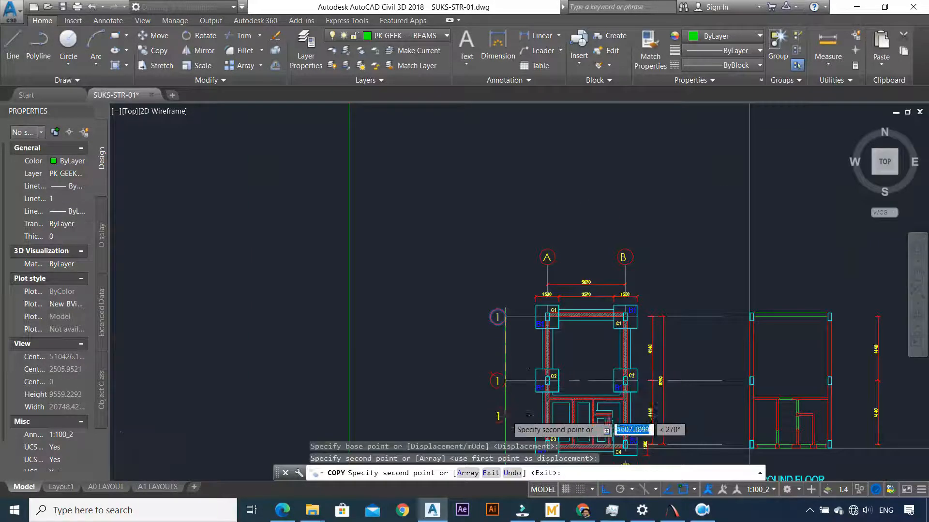
{"action": "scroll", "coordinate": [499, 378], "scroll_direction": "up", "scroll_amount": 5}
{"action": "left_click", "coordinate": [498, 382]}
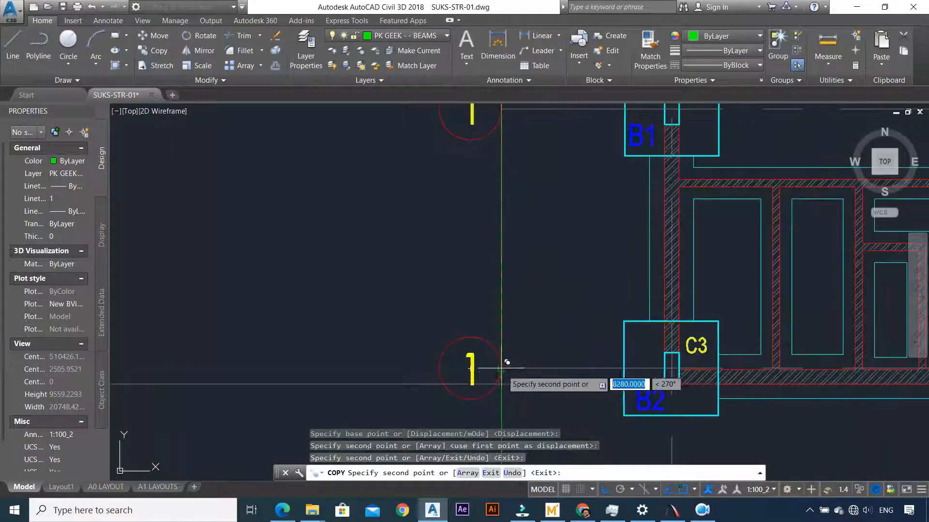
{"action": "key", "text": "Escape"}
Change the number in the middle grid bubble to 2
{"action": "scroll", "coordinate": [479, 331], "scroll_direction": "down", "scroll_amount": 2}
{"action": "scroll", "coordinate": [468, 266], "scroll_direction": "up", "scroll_amount": 4}
{"action": "double_click", "coordinate": [488, 211]}
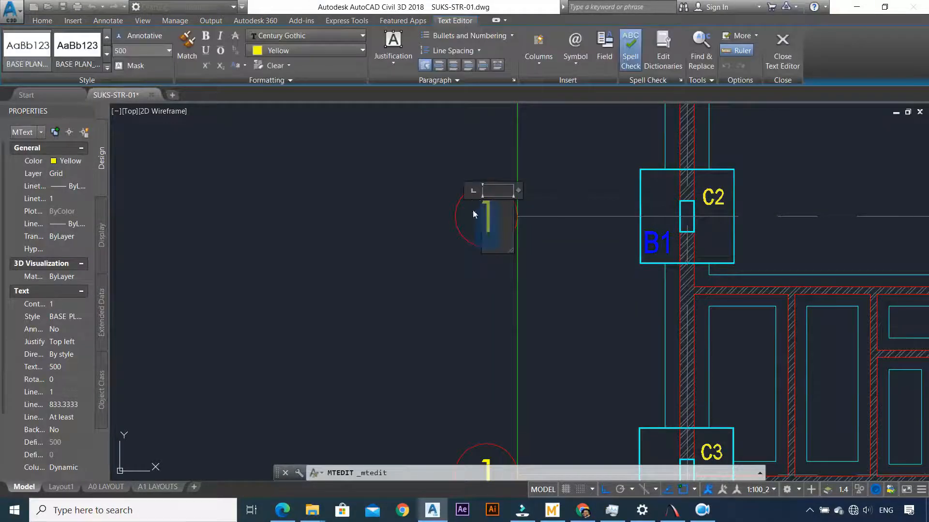
{"action": "type", "text": "2"}
{"action": "left_click", "coordinate": [472, 210]}
Change the number in the lowest grid bubble to 3
{"action": "scroll", "coordinate": [454, 218], "scroll_direction": "down", "scroll_amount": 2}
{"action": "scroll", "coordinate": [468, 379], "scroll_direction": "up", "scroll_amount": 3}
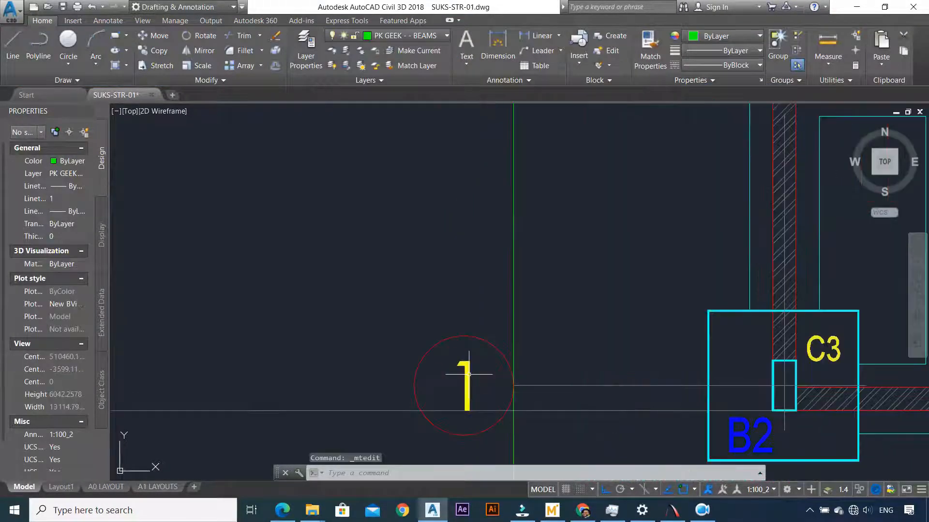
{"action": "double_click", "coordinate": [470, 375]}
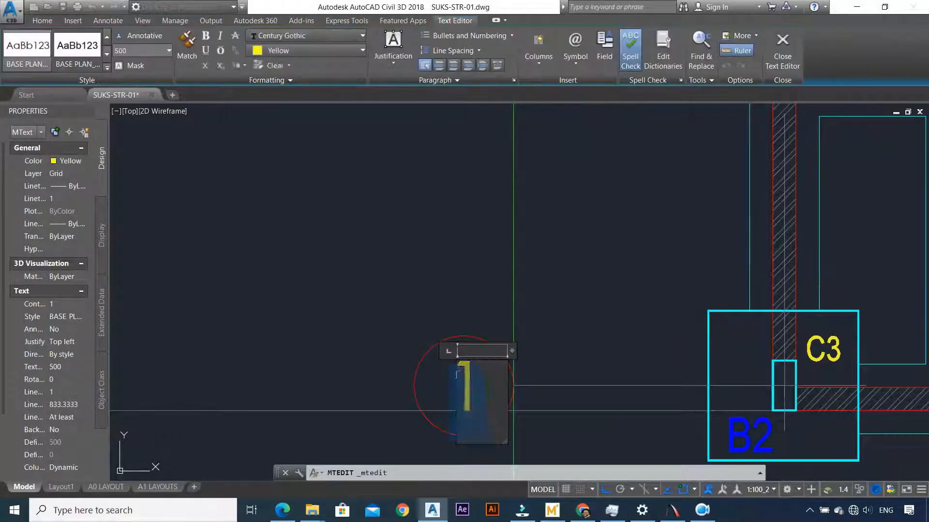
{"action": "left_click", "coordinate": [402, 283]}
{"action": "scroll", "coordinate": [431, 222], "scroll_direction": "down", "scroll_amount": 4}
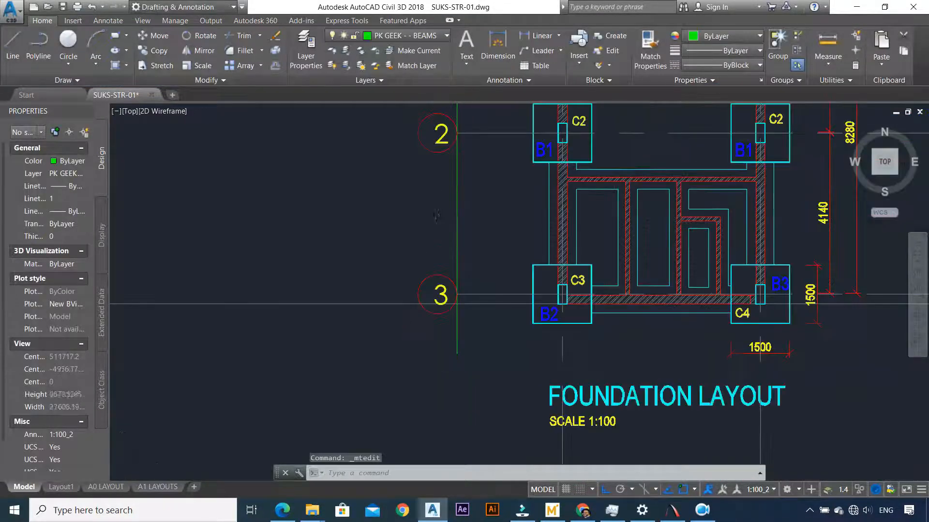
Erase the green vertical construction line beside grid bubbles 1, 2 and 3
{"action": "left_click", "coordinate": [456, 204]}
{"action": "left_click", "coordinate": [429, 218]}
{"action": "key", "text": "Delete"}
{"action": "scroll", "coordinate": [430, 209], "scroll_direction": "down", "scroll_amount": 6}
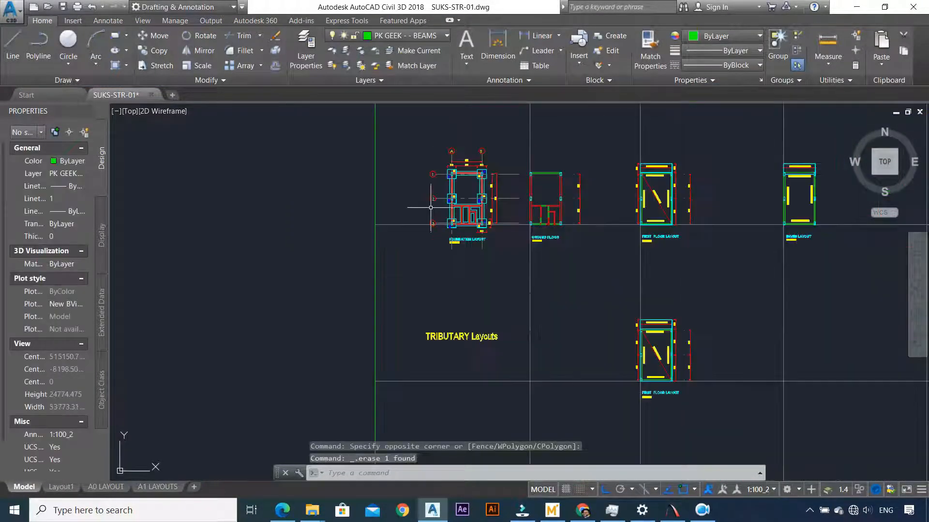
Draw a vertical line about 10603 mm long across the three horizontal grid lines, just right of the 8280 dimension
{"action": "scroll", "coordinate": [429, 190], "scroll_direction": "up", "scroll_amount": 6}
{"action": "scroll", "coordinate": [429, 190], "scroll_direction": "down", "scroll_amount": 5}
{"action": "scroll", "coordinate": [461, 158], "scroll_direction": "up", "scroll_amount": 3}
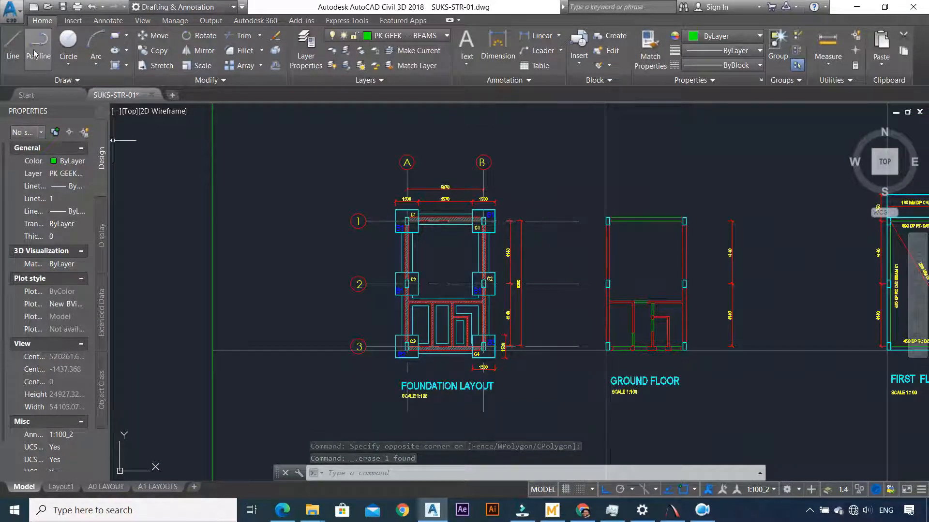
{"action": "type", "text": "l"}
{"action": "key", "text": "Return"}
{"action": "scroll", "coordinate": [541, 232], "scroll_direction": "up", "scroll_amount": 3}
{"action": "left_click", "coordinate": [532, 180]}
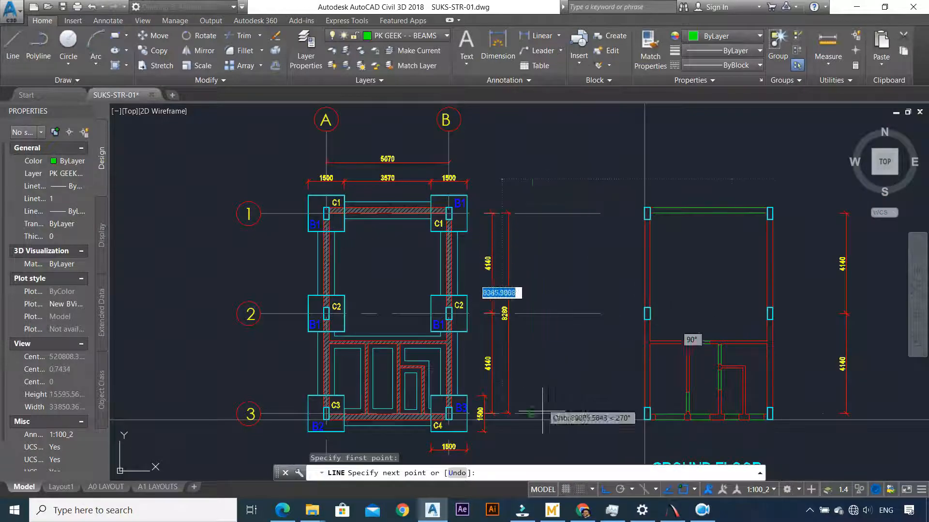
{"action": "left_click", "coordinate": [532, 435]}
{"action": "key", "text": "Escape"}
Trim the right ends of the three horizontal grid lines back to the new vertical line
{"action": "left_click", "coordinate": [539, 250]}
{"action": "left_click", "coordinate": [527, 272]}
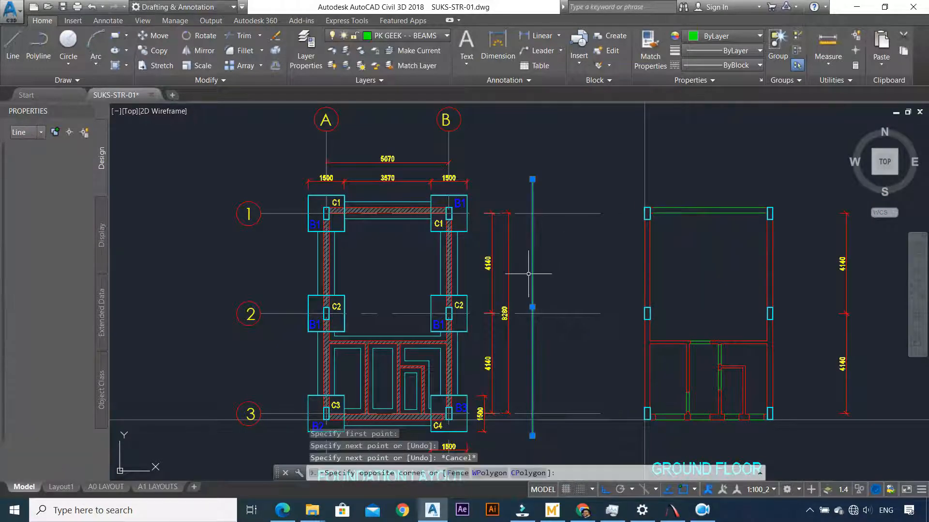
{"action": "left_click", "coordinate": [240, 39]}
{"action": "left_click", "coordinate": [583, 241]}
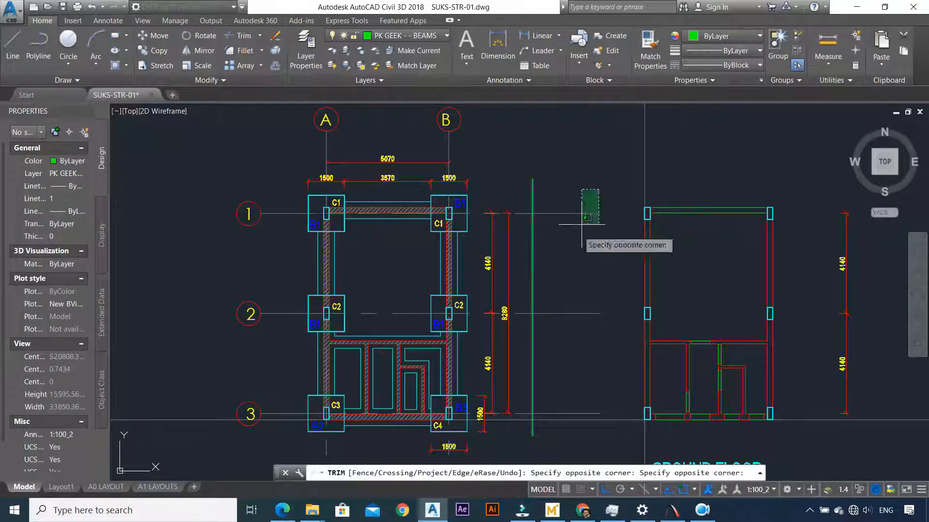
{"action": "left_click", "coordinate": [596, 286]}
{"action": "key", "text": "Escape"}
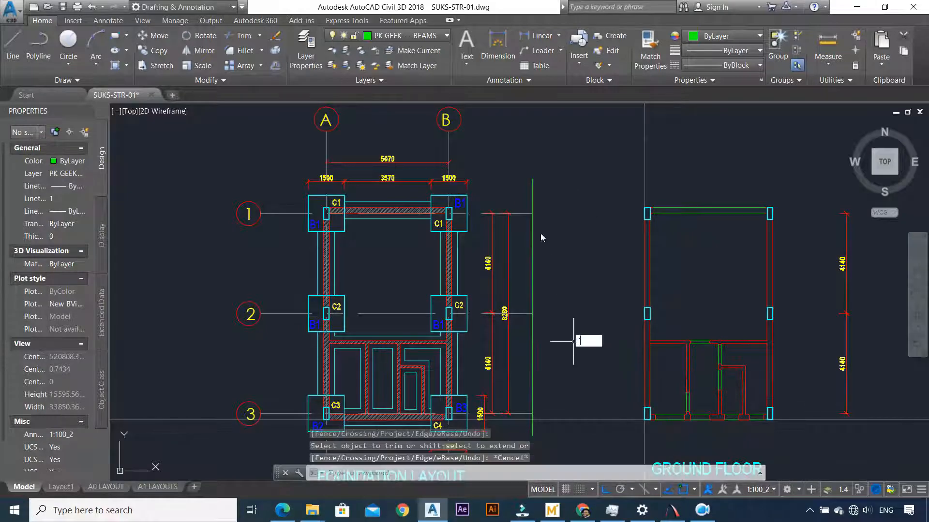
Erase the green vertical construction line to the right of the 8280 dimension
{"action": "left_click", "coordinate": [542, 184]}
{"action": "key", "text": "Escape"}
{"action": "left_click", "coordinate": [561, 200]}
{"action": "left_click", "coordinate": [524, 188]}
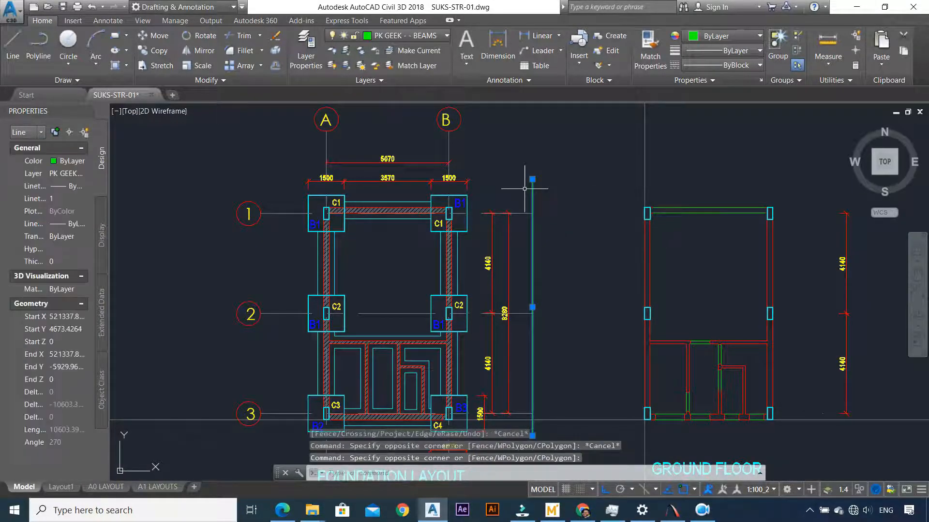
{"action": "key", "text": "Delete"}
{"action": "scroll", "coordinate": [523, 188], "scroll_direction": "down", "scroll_amount": 3}
{"action": "scroll", "coordinate": [492, 240], "scroll_direction": "up", "scroll_amount": 2}
{"action": "scroll", "coordinate": [492, 241], "scroll_direction": "down", "scroll_amount": 4}
{"action": "scroll", "coordinate": [458, 185], "scroll_direction": "up", "scroll_amount": 2}
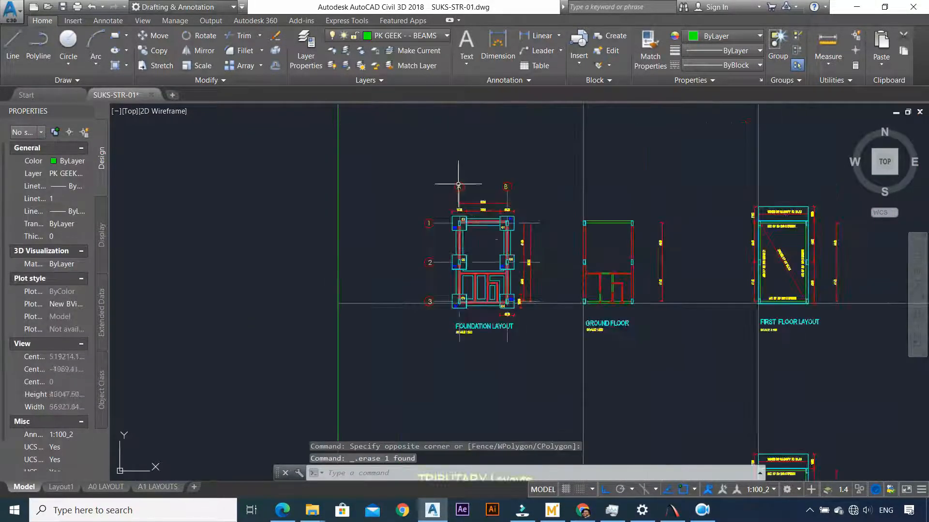
Copy the foundation layout's grid lines and bubbles A, B and 1 to 3 onto the ground floor layout, aligned at the lower-left column corner
{"action": "scroll", "coordinate": [544, 248], "scroll_direction": "up", "scroll_amount": 3}
{"action": "scroll", "coordinate": [613, 150], "scroll_direction": "down", "scroll_amount": 3}
{"action": "scroll", "coordinate": [668, 196], "scroll_direction": "up", "scroll_amount": 3}
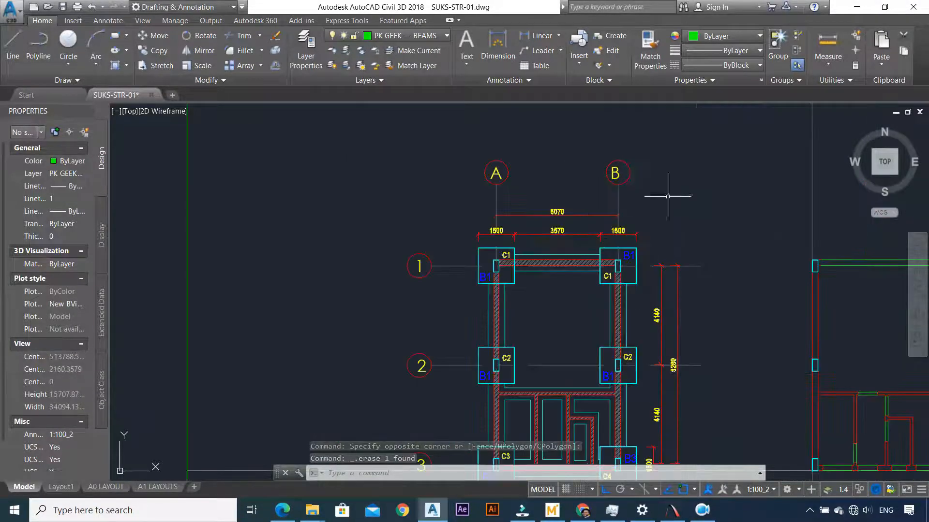
{"action": "left_click", "coordinate": [634, 164]}
{"action": "left_click", "coordinate": [484, 183]}
{"action": "scroll", "coordinate": [431, 213], "scroll_direction": "down", "scroll_amount": 4}
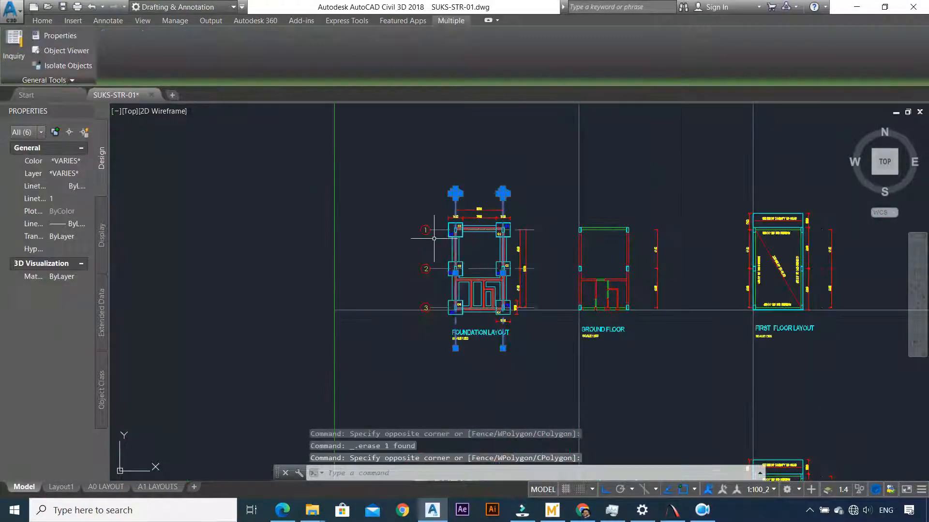
{"action": "left_click", "coordinate": [427, 207]}
{"action": "left_click", "coordinate": [419, 281]}
{"action": "scroll", "coordinate": [435, 280], "scroll_direction": "up", "scroll_amount": 4}
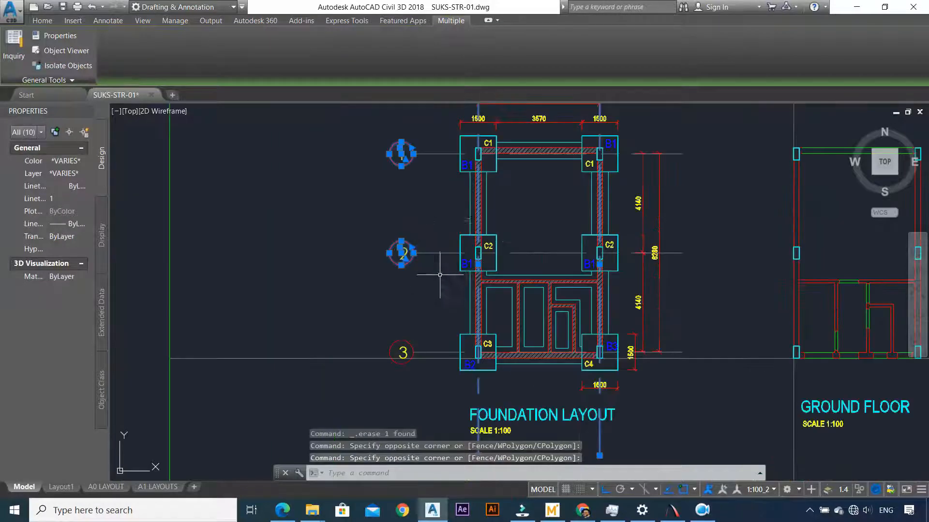
{"action": "left_click", "coordinate": [432, 284]}
{"action": "left_click", "coordinate": [436, 148]}
{"action": "left_click", "coordinate": [426, 172]}
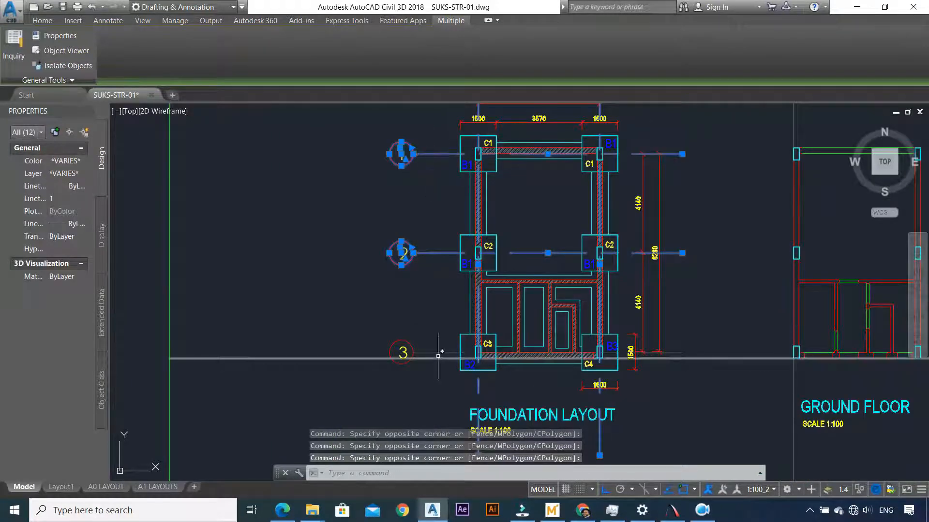
{"action": "scroll", "coordinate": [419, 353], "scroll_direction": "up", "scroll_amount": 5}
{"action": "left_click", "coordinate": [426, 295]}
{"action": "left_click", "coordinate": [342, 357]}
{"action": "scroll", "coordinate": [384, 265], "scroll_direction": "down", "scroll_amount": 4}
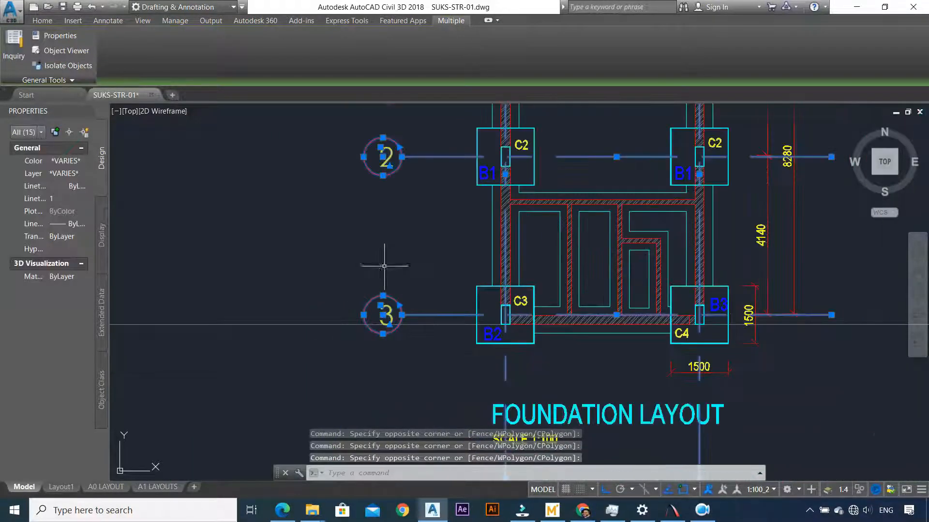
{"action": "left_click", "coordinate": [44, 22]}
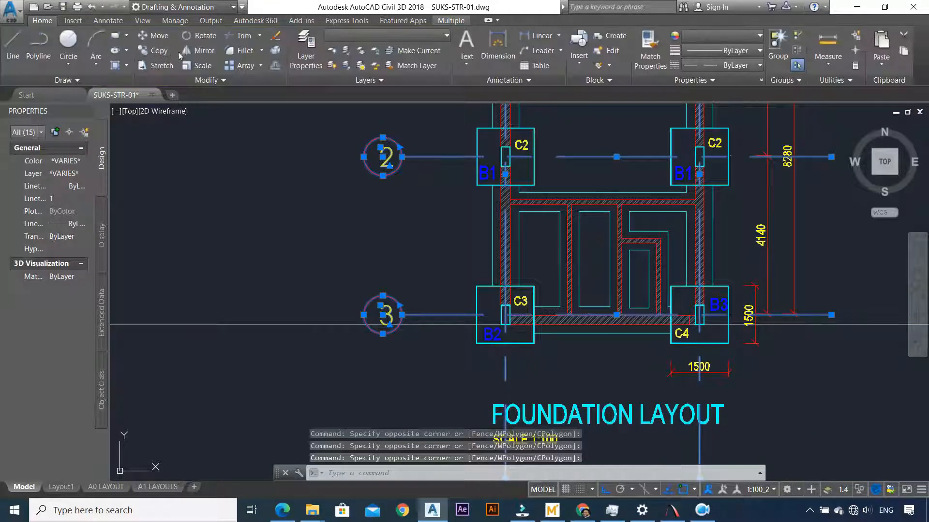
{"action": "left_click", "coordinate": [154, 51]}
{"action": "scroll", "coordinate": [471, 316], "scroll_direction": "up", "scroll_amount": 6}
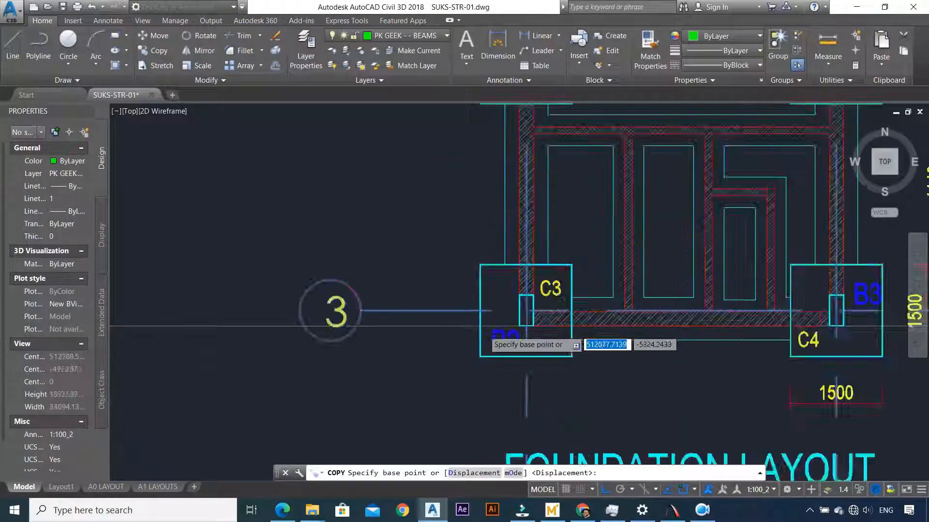
{"action": "left_click", "coordinate": [563, 293]}
{"action": "scroll", "coordinate": [557, 271], "scroll_direction": "down", "scroll_amount": 6}
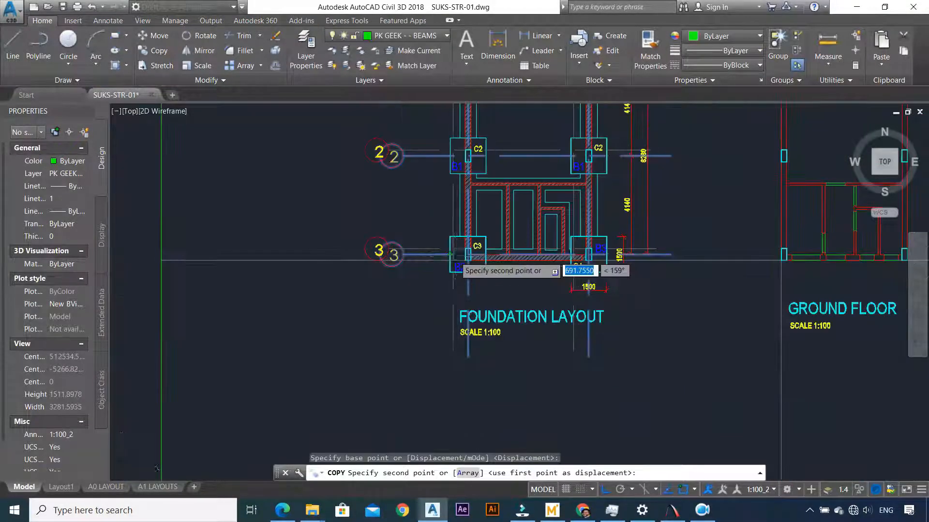
{"action": "scroll", "coordinate": [521, 266], "scroll_direction": "up", "scroll_amount": 6}
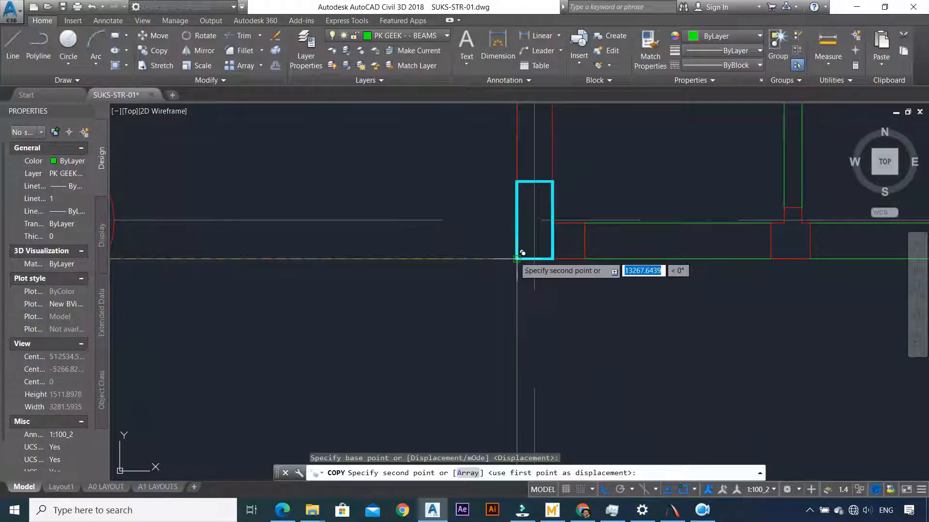
{"action": "left_click", "coordinate": [516, 257]}
Place further copies of the grid lines and bubbles on the upper first floor layout and the eaves layout, aligned at their lower-left corners
{"action": "scroll", "coordinate": [532, 261], "scroll_direction": "down", "scroll_amount": 6}
{"action": "scroll", "coordinate": [705, 279], "scroll_direction": "up", "scroll_amount": 8}
{"action": "scroll", "coordinate": [705, 276], "scroll_direction": "down", "scroll_amount": 5}
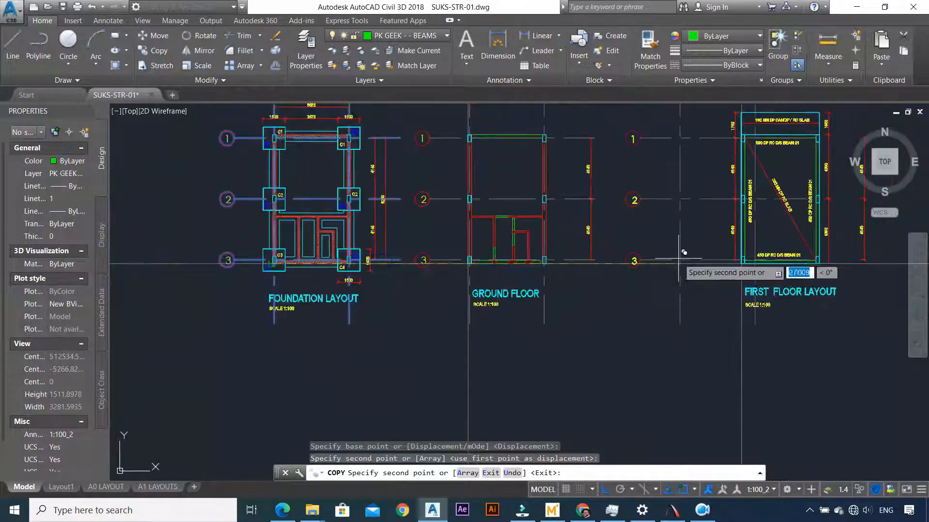
{"action": "scroll", "coordinate": [711, 271], "scroll_direction": "up", "scroll_amount": 8}
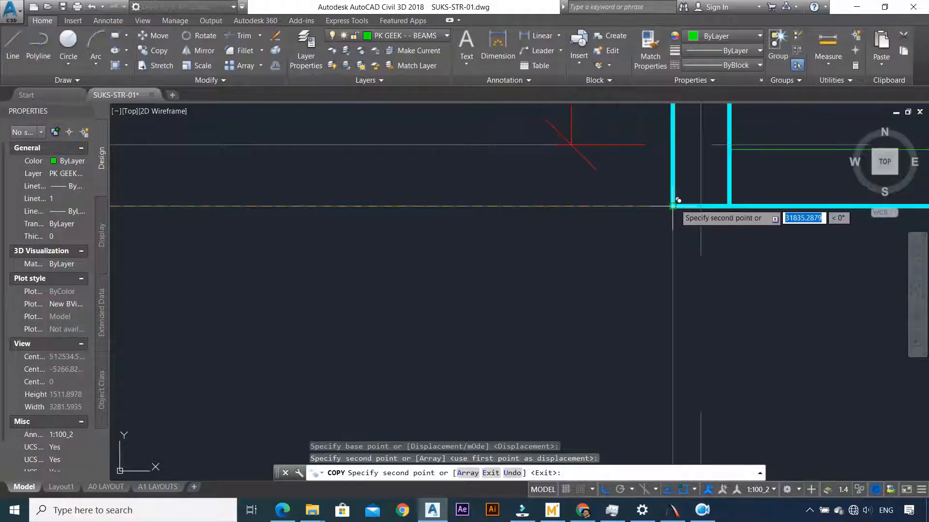
{"action": "left_click", "coordinate": [676, 205]}
{"action": "scroll", "coordinate": [589, 261], "scroll_direction": "down", "scroll_amount": 5}
{"action": "scroll", "coordinate": [796, 237], "scroll_direction": "up", "scroll_amount": 7}
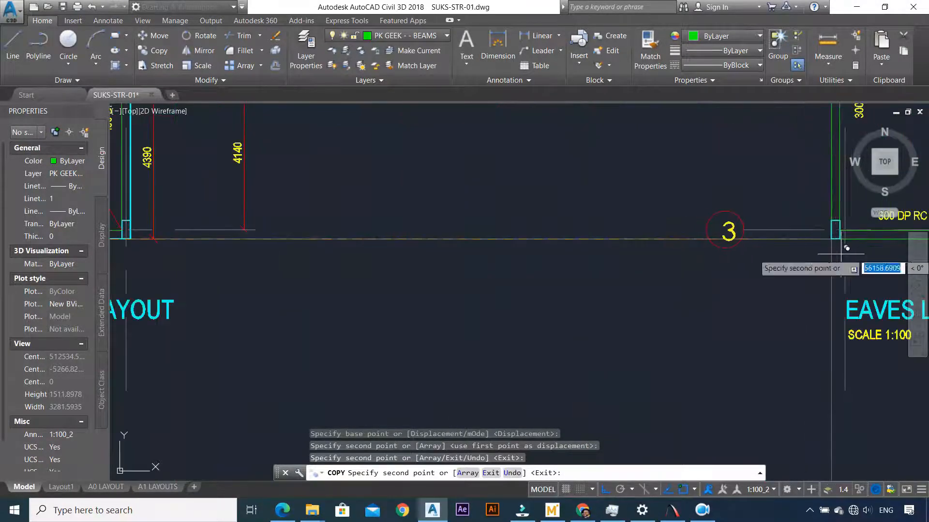
Place a copy of the grid lines and bubbles on the first floor layout in the tributary row, then end the copying
{"action": "scroll", "coordinate": [629, 247], "scroll_direction": "down", "scroll_amount": 6}
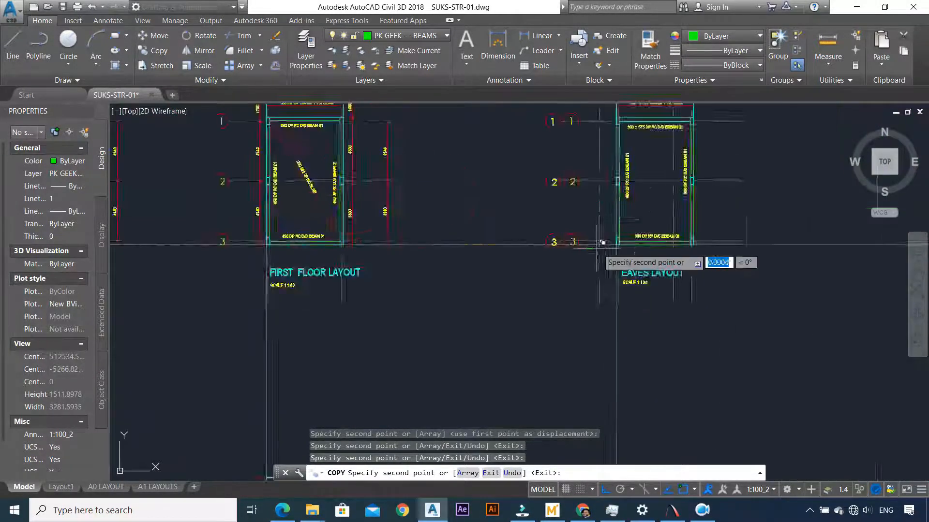
{"action": "scroll", "coordinate": [541, 251], "scroll_direction": "up", "scroll_amount": 3}
{"action": "scroll", "coordinate": [532, 270], "scroll_direction": "up", "scroll_amount": 5}
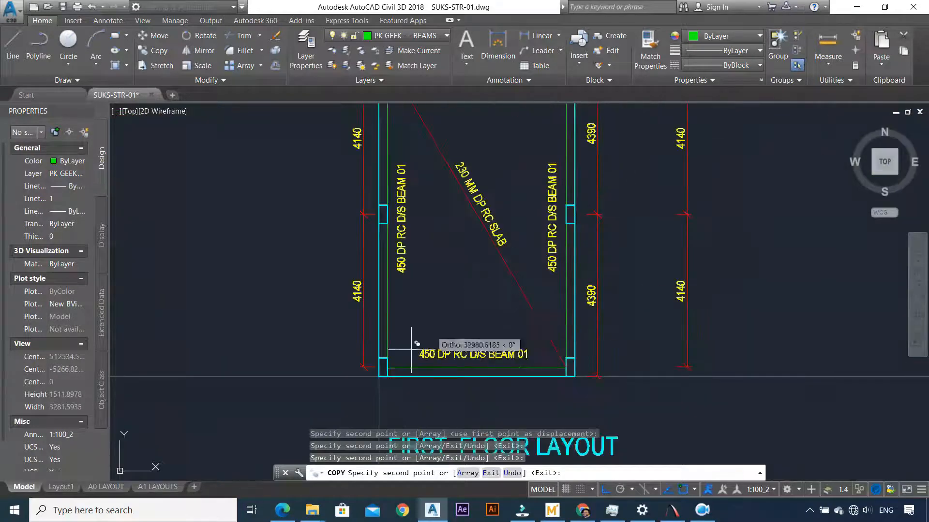
{"action": "scroll", "coordinate": [426, 334], "scroll_direction": "down", "scroll_amount": 5}
{"action": "scroll", "coordinate": [382, 359], "scroll_direction": "up", "scroll_amount": 5}
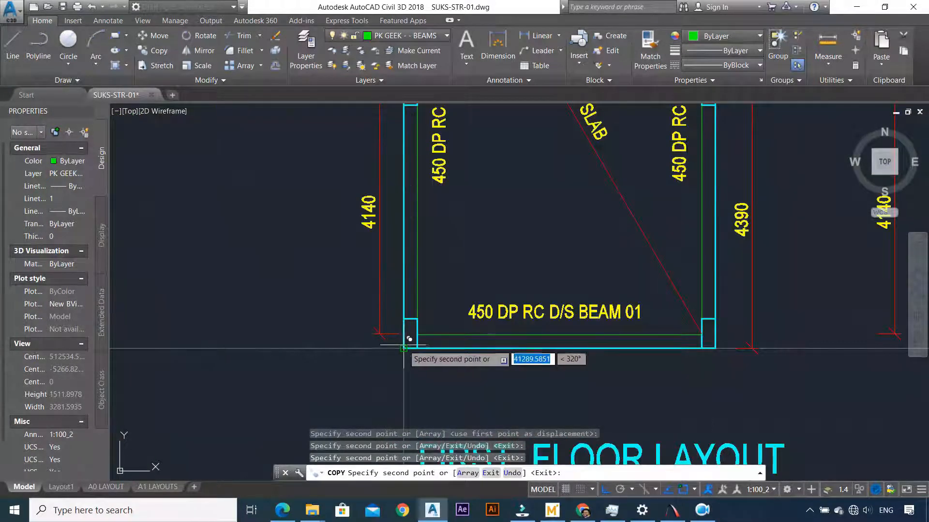
{"action": "scroll", "coordinate": [404, 348], "scroll_direction": "down", "scroll_amount": 8}
{"action": "key", "text": "Escape"}
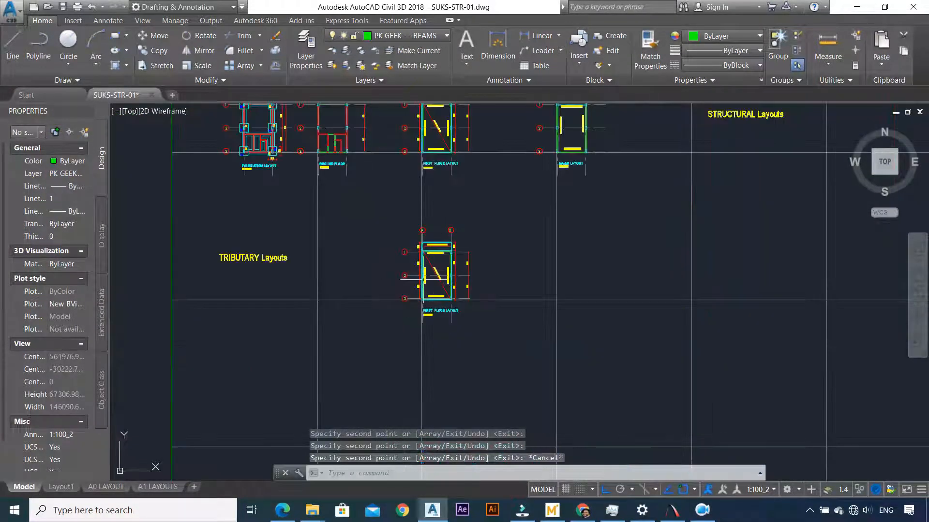
Copy the whole gridded first floor layout in the tributary row to the construction line intersection below the eaves layout
{"action": "scroll", "coordinate": [394, 214], "scroll_direction": "down", "scroll_amount": 5}
{"action": "scroll", "coordinate": [411, 195], "scroll_direction": "up", "scroll_amount": 3}
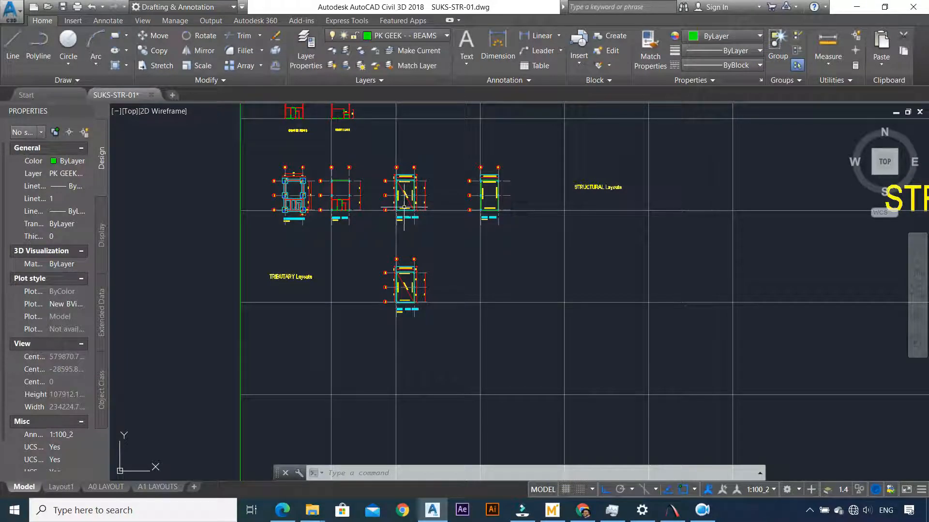
{"action": "scroll", "coordinate": [359, 280], "scroll_direction": "up", "scroll_amount": 4}
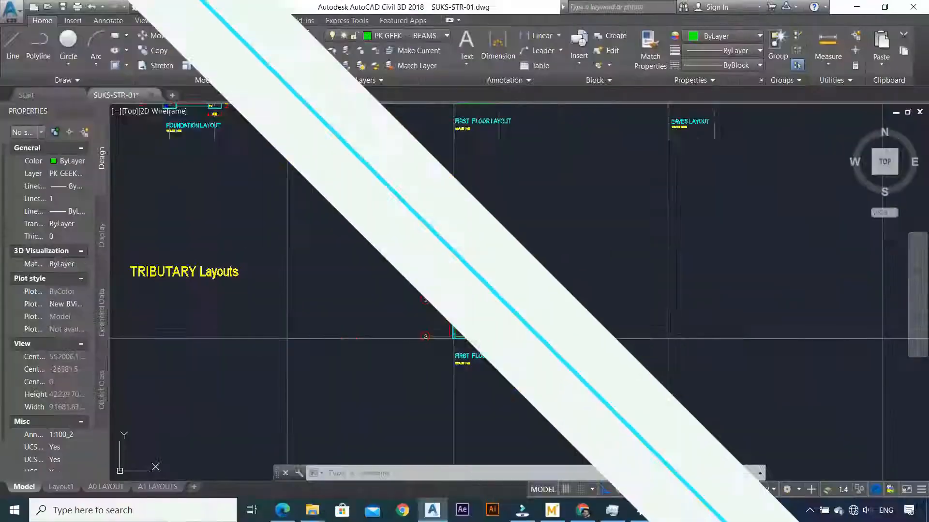
{"action": "left_click", "coordinate": [374, 200]}
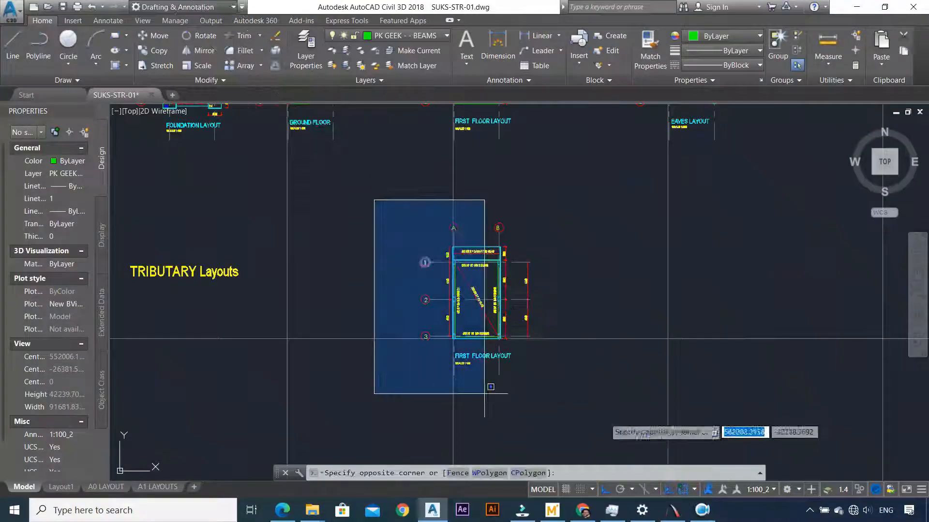
{"action": "left_click", "coordinate": [608, 403]}
{"action": "left_click", "coordinate": [48, 21]}
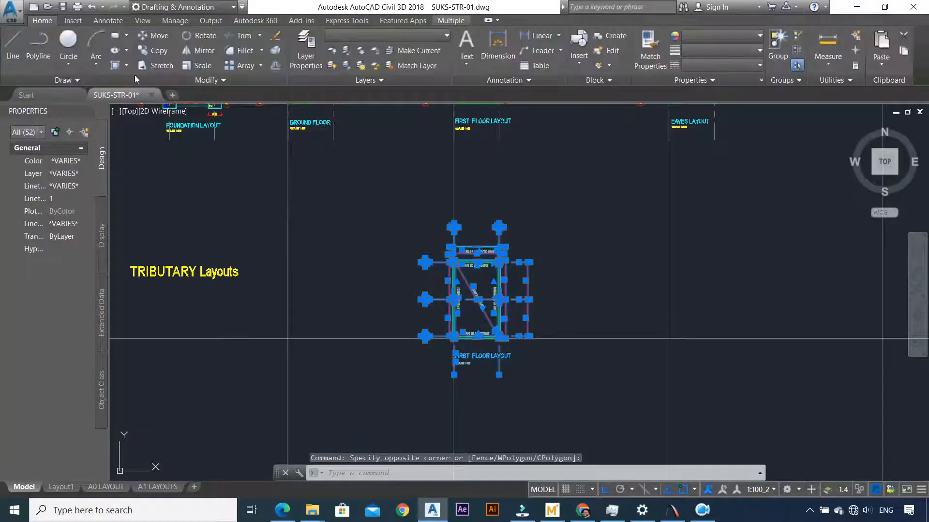
{"action": "left_click", "coordinate": [168, 57]}
{"action": "scroll", "coordinate": [462, 338], "scroll_direction": "up", "scroll_amount": 8}
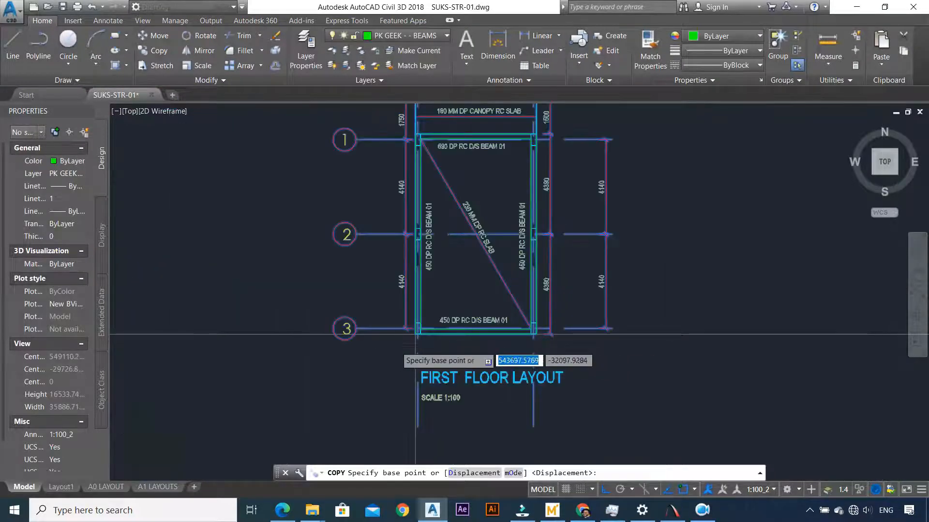
{"action": "left_click", "coordinate": [471, 301]}
{"action": "scroll", "coordinate": [553, 269], "scroll_direction": "down", "scroll_amount": 10}
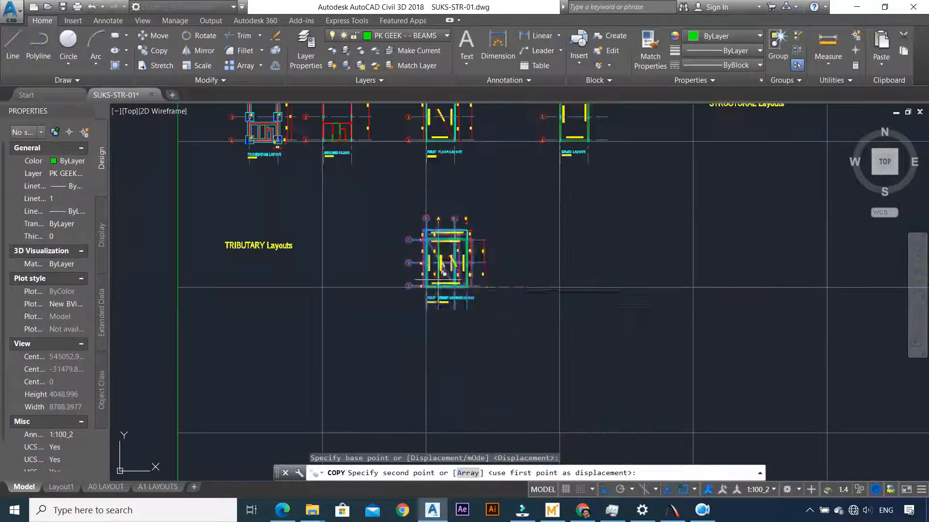
{"action": "scroll", "coordinate": [553, 269], "scroll_direction": "up", "scroll_amount": 3}
{"action": "left_click", "coordinate": [497, 291]}
{"action": "key", "text": "Escape"}
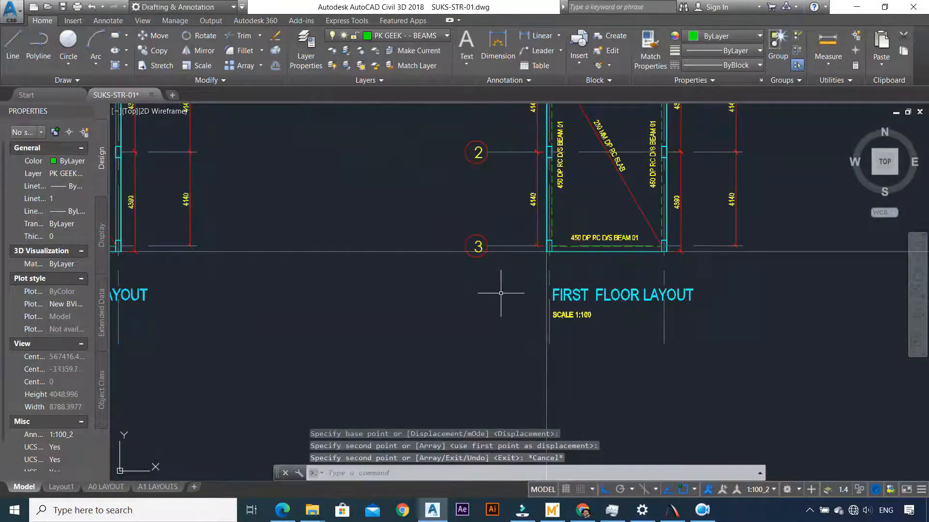
Copy the original tributary first floor layout to the construction line intersection below the ground floor layout
{"action": "scroll", "coordinate": [499, 287], "scroll_direction": "down", "scroll_amount": 6}
{"action": "scroll", "coordinate": [481, 248], "scroll_direction": "up", "scroll_amount": 2}
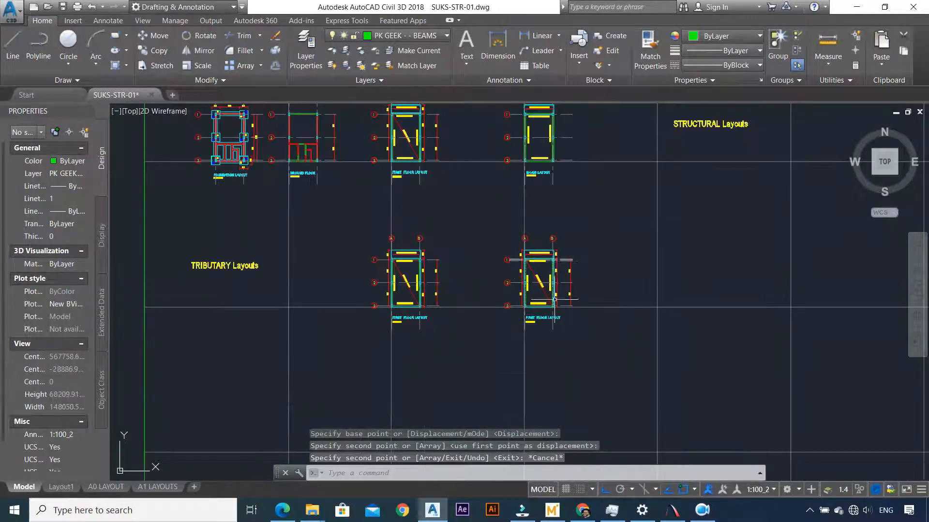
{"action": "key", "text": "Escape"}
{"action": "left_click", "coordinate": [337, 220]}
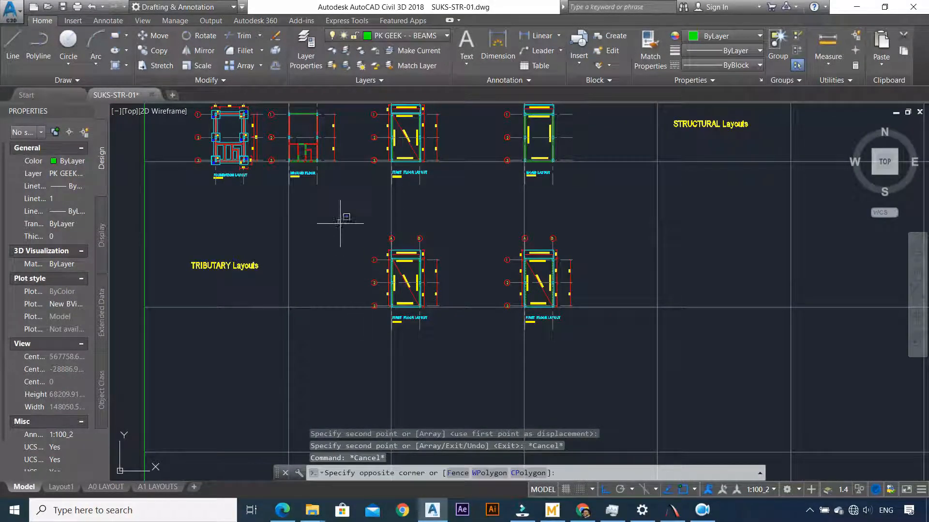
{"action": "left_click", "coordinate": [476, 343]}
{"action": "left_click", "coordinate": [32, 22]}
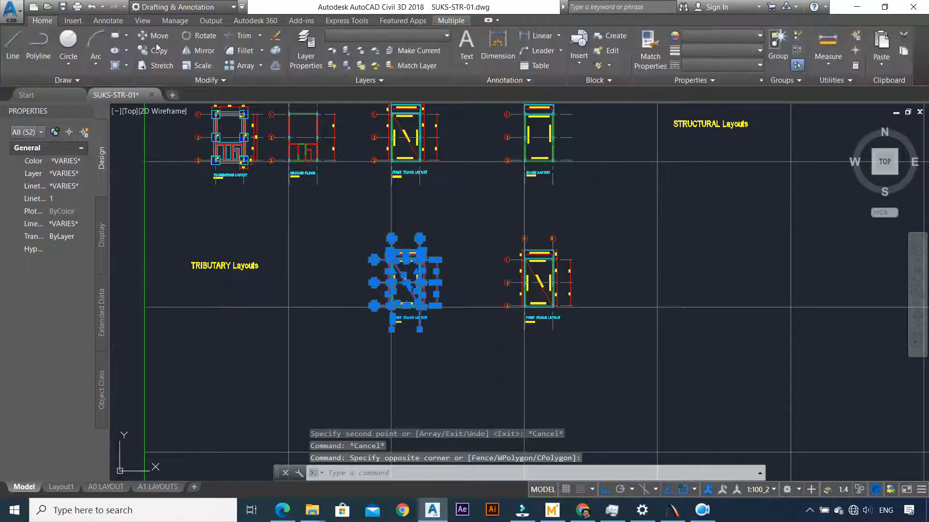
{"action": "key", "text": "Escape"}
{"action": "scroll", "coordinate": [397, 315], "scroll_direction": "up", "scroll_amount": 6}
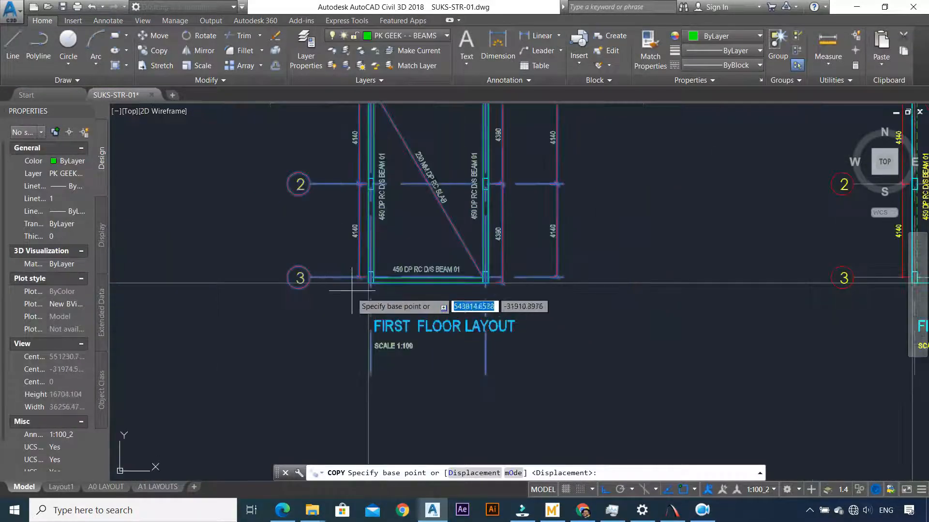
{"action": "scroll", "coordinate": [264, 284], "scroll_direction": "down", "scroll_amount": 1}
{"action": "left_click", "coordinate": [265, 281]}
{"action": "scroll", "coordinate": [357, 283], "scroll_direction": "down", "scroll_amount": 3}
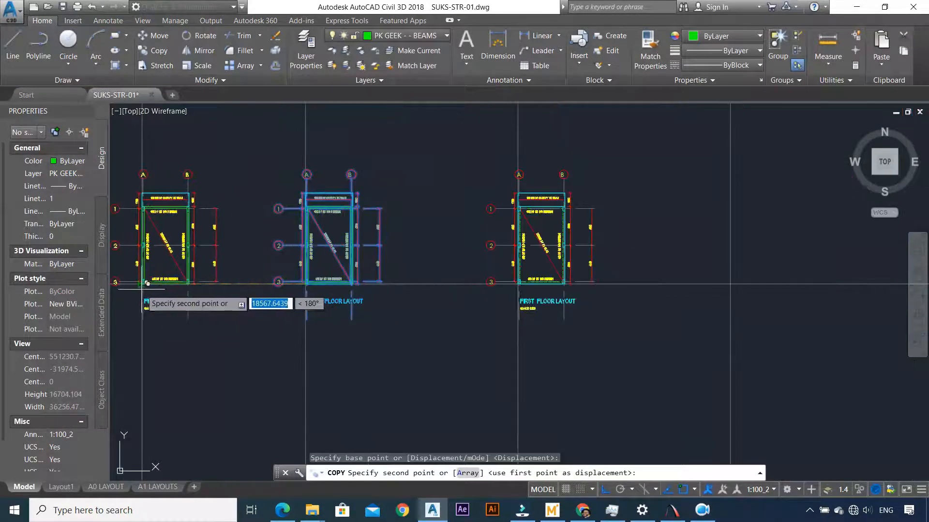
{"action": "left_click", "coordinate": [143, 288]}
{"action": "key", "text": "Escape"}
{"action": "scroll", "coordinate": [353, 232], "scroll_direction": "down", "scroll_amount": 2}
{"action": "scroll", "coordinate": [379, 253], "scroll_direction": "up", "scroll_amount": 1}
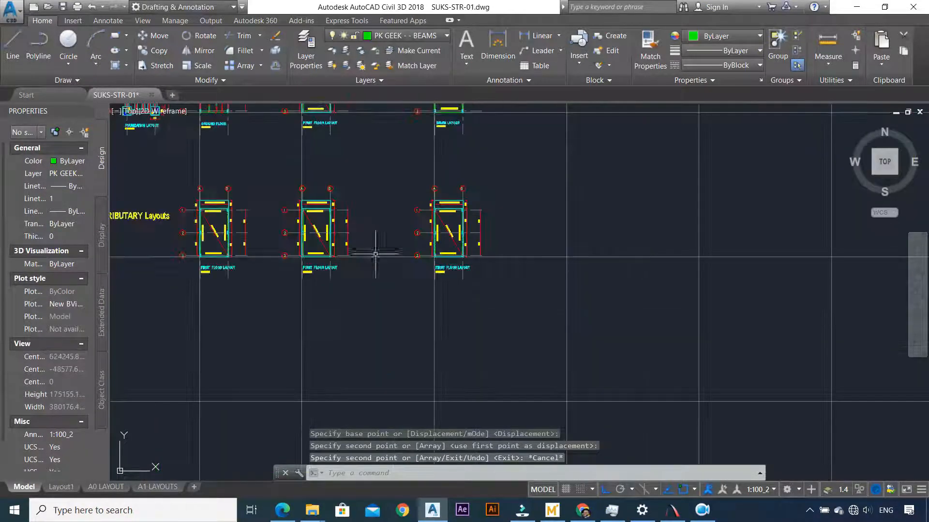
{"action": "scroll", "coordinate": [236, 213], "scroll_direction": "up", "scroll_amount": 4}
{"action": "scroll", "coordinate": [381, 193], "scroll_direction": "down", "scroll_amount": 5}
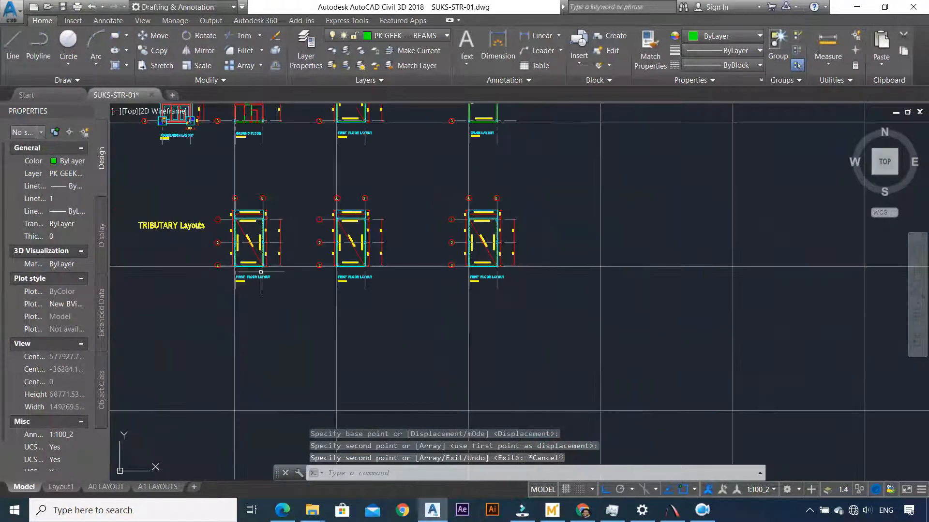
{"action": "scroll", "coordinate": [261, 272], "scroll_direction": "up", "scroll_amount": 4}
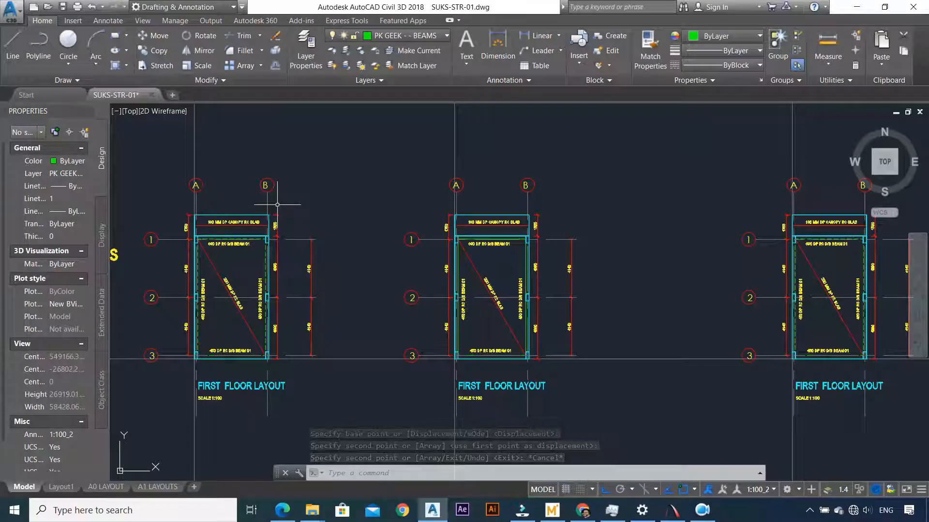
{"action": "scroll", "coordinate": [504, 253], "scroll_direction": "up", "scroll_amount": 6}
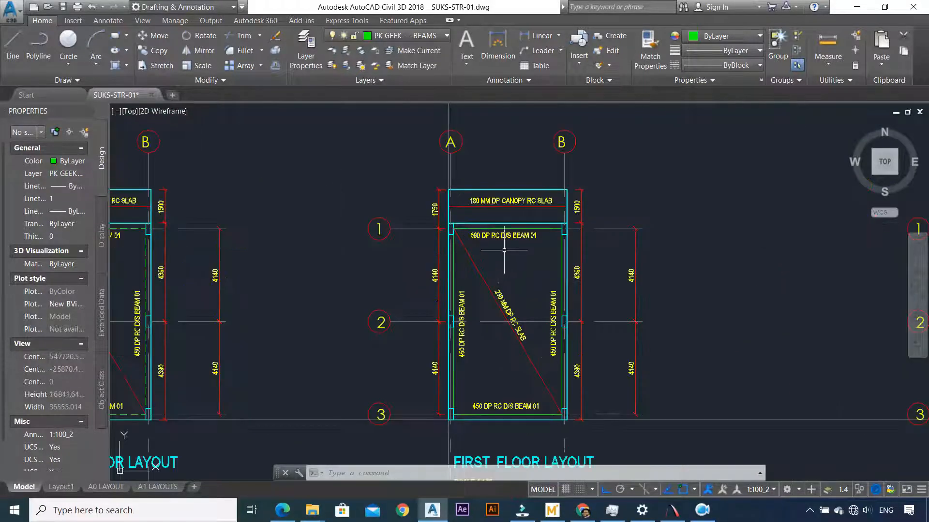
Delete the 690 DP RC D/S BEAM 01 label along gridline 1 of the middle first floor layout
{"action": "left_click", "coordinate": [538, 215]}
{"action": "left_click", "coordinate": [457, 220]}
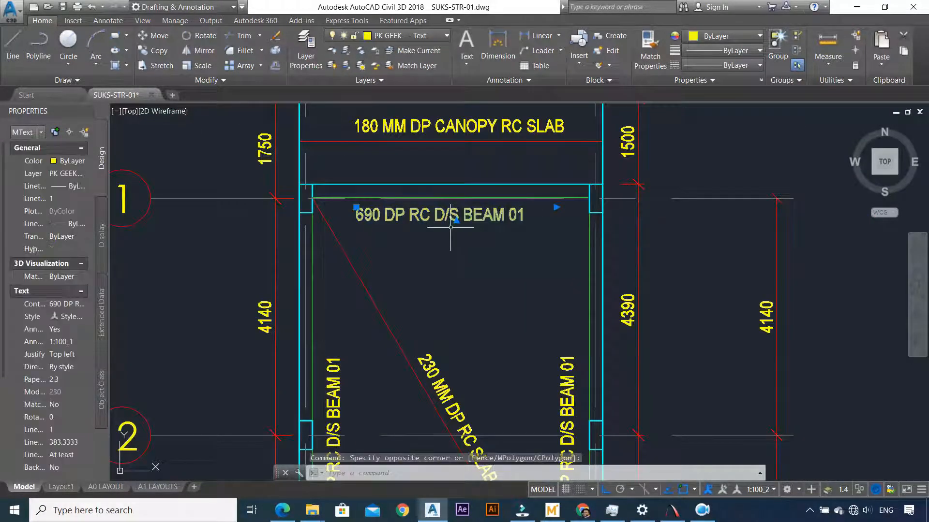
{"action": "key", "text": "Delete"}
{"action": "scroll", "coordinate": [436, 236], "scroll_direction": "down", "scroll_amount": 6}
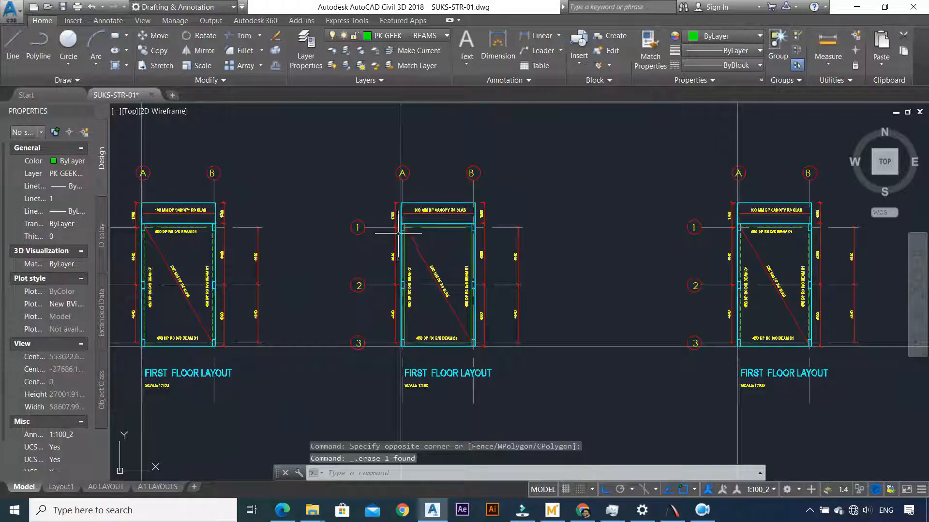
Erase the canopy slab label with its span line, and the 230 mm slab label with its diagonal line
{"action": "left_click", "coordinate": [275, 39]}
{"action": "scroll", "coordinate": [433, 199], "scroll_direction": "up", "scroll_amount": 4}
{"action": "left_click", "coordinate": [518, 216]}
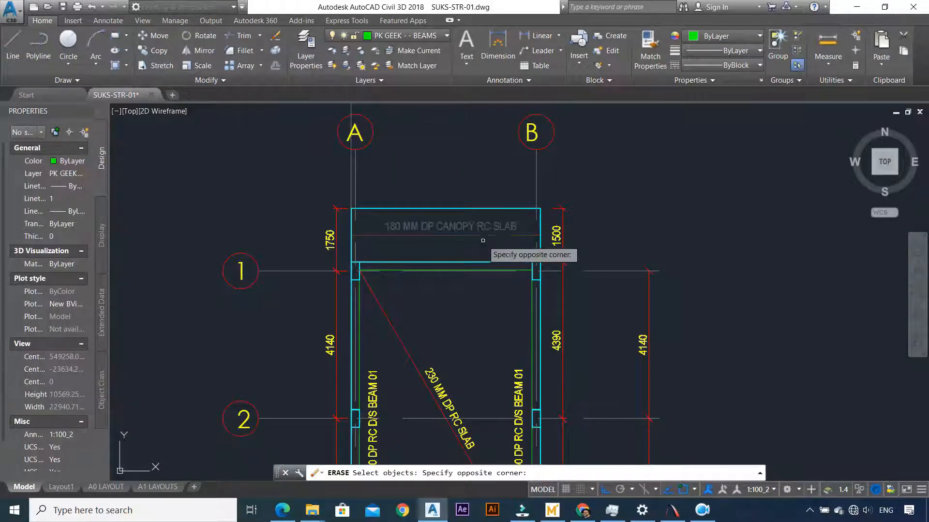
{"action": "left_click", "coordinate": [483, 241]}
{"action": "scroll", "coordinate": [479, 256], "scroll_direction": "down", "scroll_amount": 4}
{"action": "scroll", "coordinate": [464, 271], "scroll_direction": "up", "scroll_amount": 4}
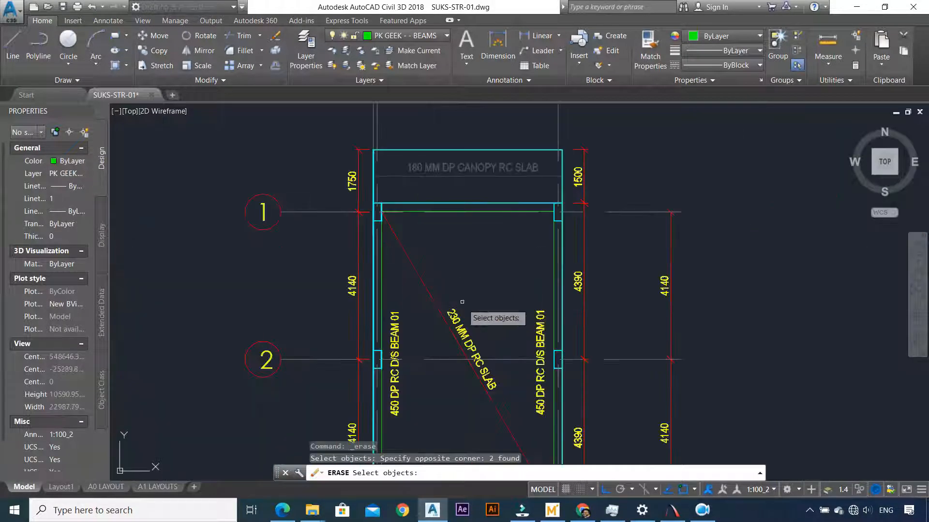
{"action": "left_click", "coordinate": [462, 302]}
{"action": "left_click", "coordinate": [438, 329]}
{"action": "key", "text": "Return"}
Erase the two vertical 450 DP RC D/S BEAM 01 labels along gridlines A and B
{"action": "scroll", "coordinate": [465, 332], "scroll_direction": "down", "scroll_amount": 4}
{"action": "scroll", "coordinate": [407, 335], "scroll_direction": "up", "scroll_amount": 4}
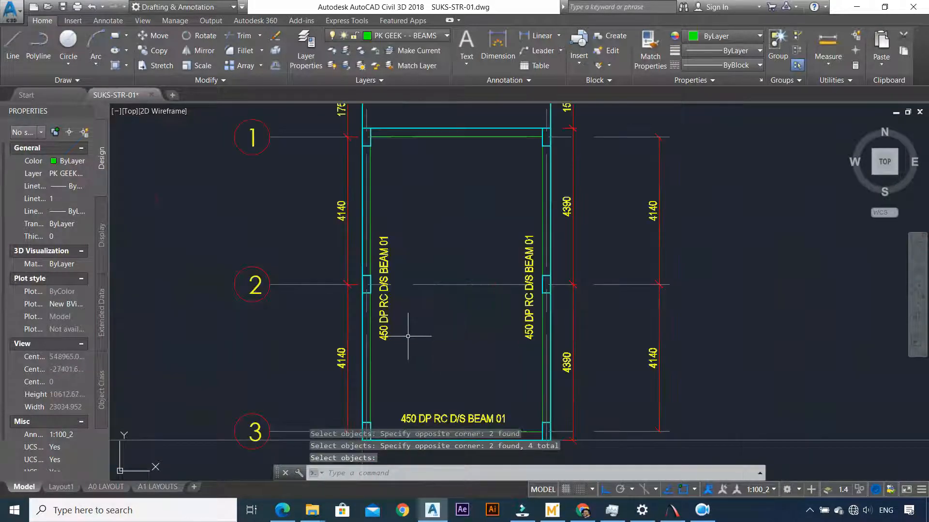
{"action": "key", "text": "Return"}
{"action": "left_click", "coordinate": [415, 312]}
{"action": "left_click", "coordinate": [383, 357]}
{"action": "key", "text": "Return"}
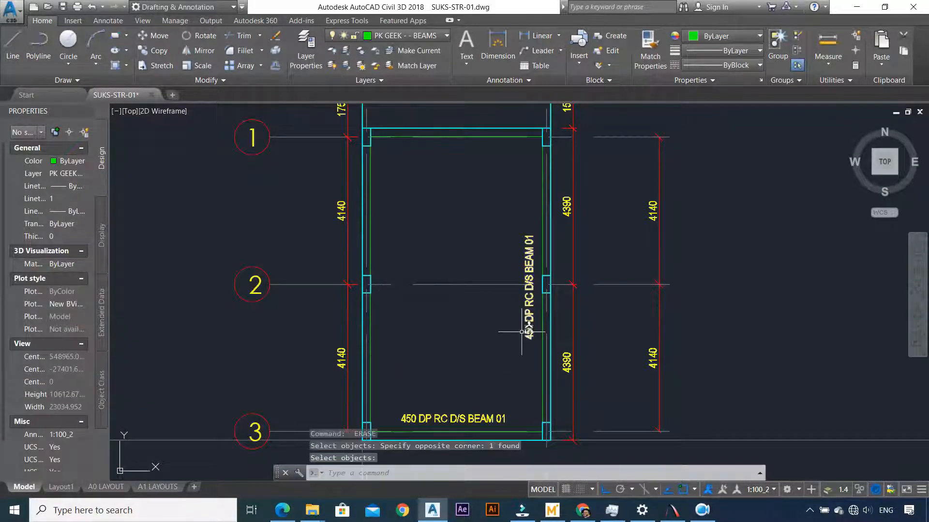
{"action": "key", "text": "Return"}
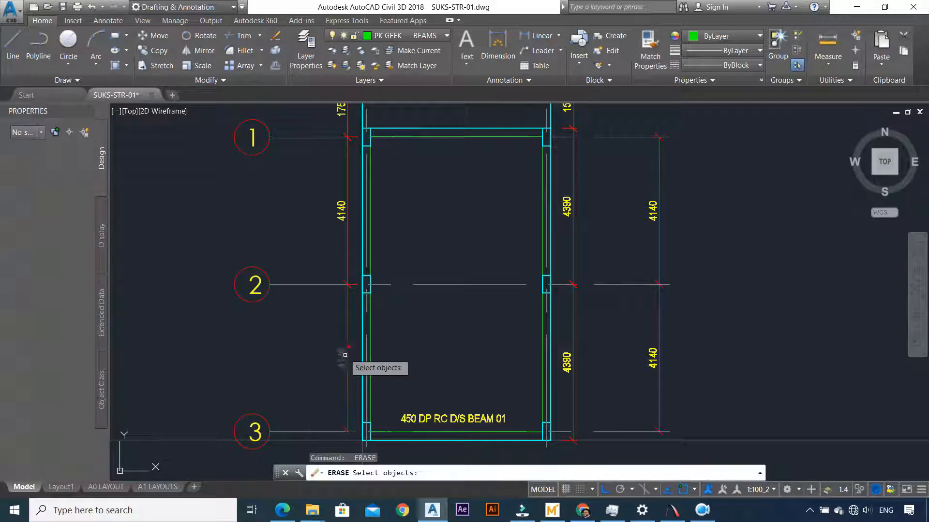
Erase the vertical 4140 and 4390 dimensions on both sides of the plan between gridlines 1 and 3
{"action": "left_click", "coordinate": [344, 355]}
{"action": "left_click", "coordinate": [317, 373]}
{"action": "key", "text": "Return"}
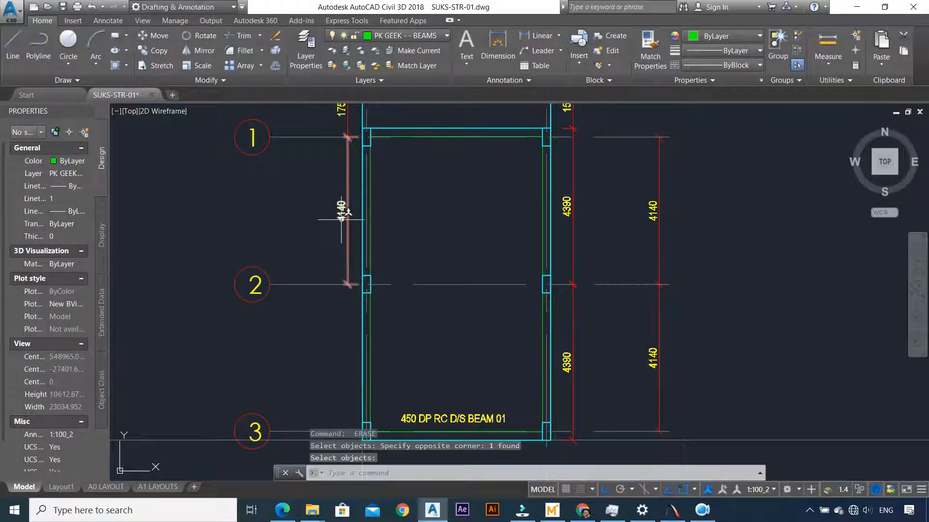
{"action": "key", "text": "Return"}
{"action": "left_click_drag", "start_coordinate": [351, 206], "coordinate": [333, 220]}
{"action": "left_click", "coordinate": [690, 196]}
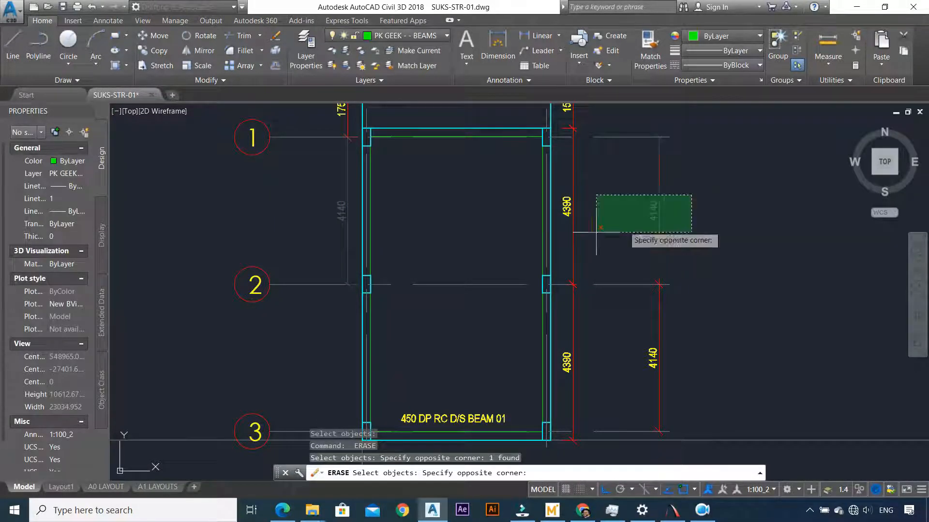
{"action": "left_click", "coordinate": [555, 260]}
{"action": "left_click", "coordinate": [690, 339]}
{"action": "left_click", "coordinate": [571, 370]}
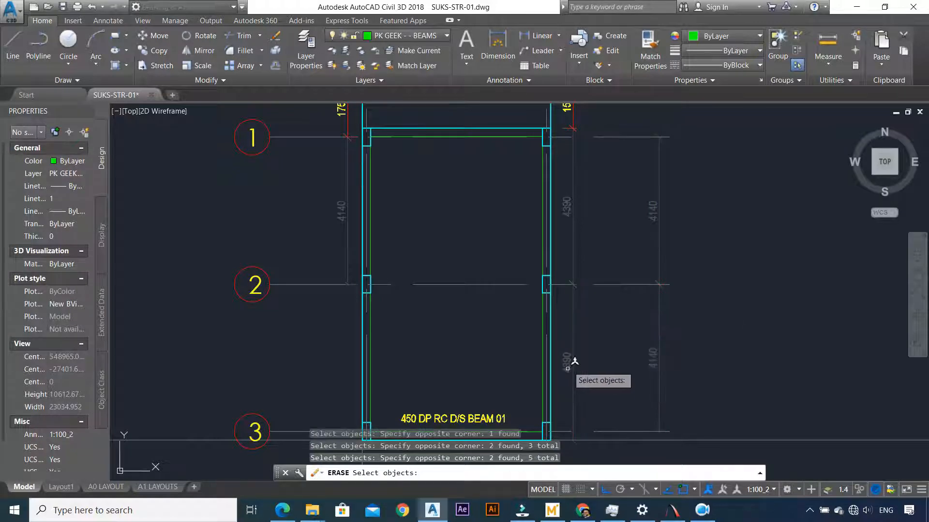
{"action": "key", "text": "Return"}
Erase the 450 DP RC D/S BEAM 01 label along gridline 3
{"action": "scroll", "coordinate": [535, 247], "scroll_direction": "down", "scroll_amount": 3}
{"action": "scroll", "coordinate": [461, 418], "scroll_direction": "up", "scroll_amount": 3}
{"action": "key", "text": "Return"}
{"action": "left_click", "coordinate": [506, 315]}
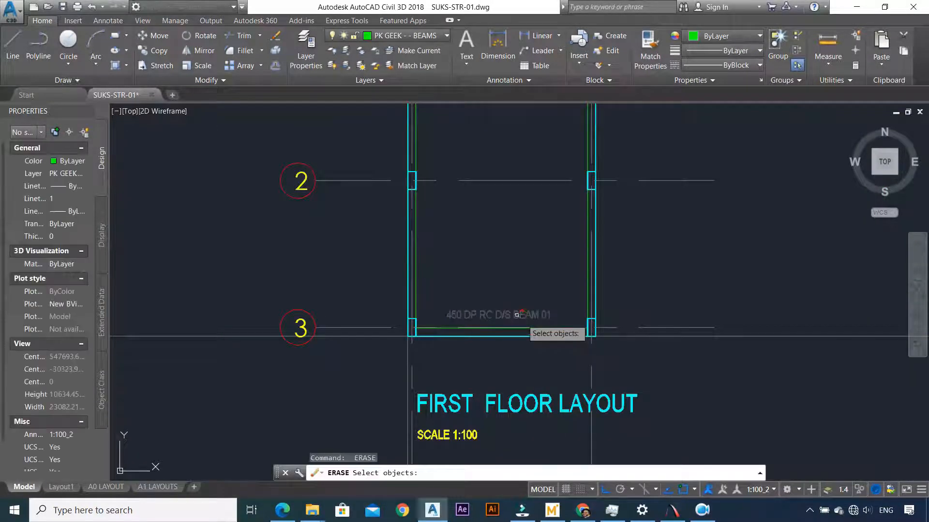
{"action": "key", "text": "Return"}
Erase the 1500 and 1750 dimensions beside the canopy
{"action": "scroll", "coordinate": [482, 285], "scroll_direction": "down", "scroll_amount": 4}
{"action": "scroll", "coordinate": [489, 126], "scroll_direction": "up", "scroll_amount": 4}
{"action": "key", "text": "Return"}
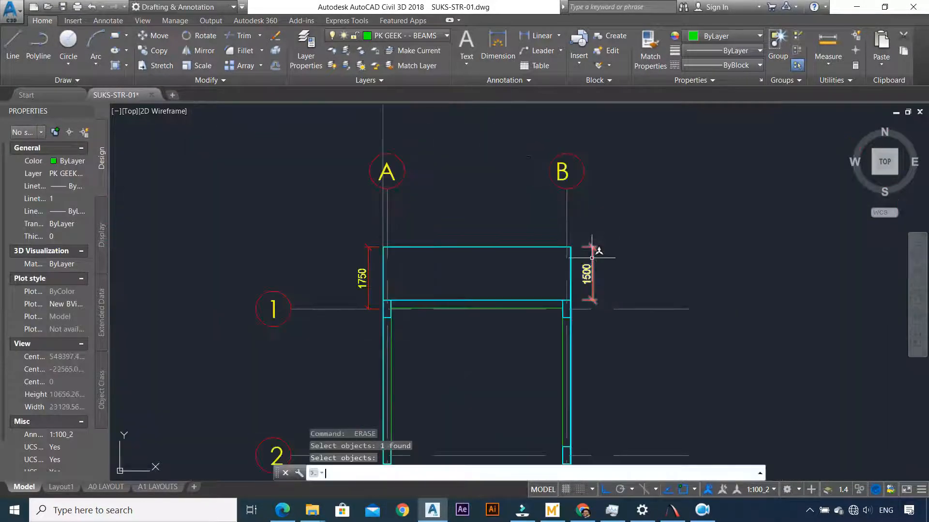
{"action": "left_click", "coordinate": [609, 245]}
{"action": "left_click", "coordinate": [583, 285]}
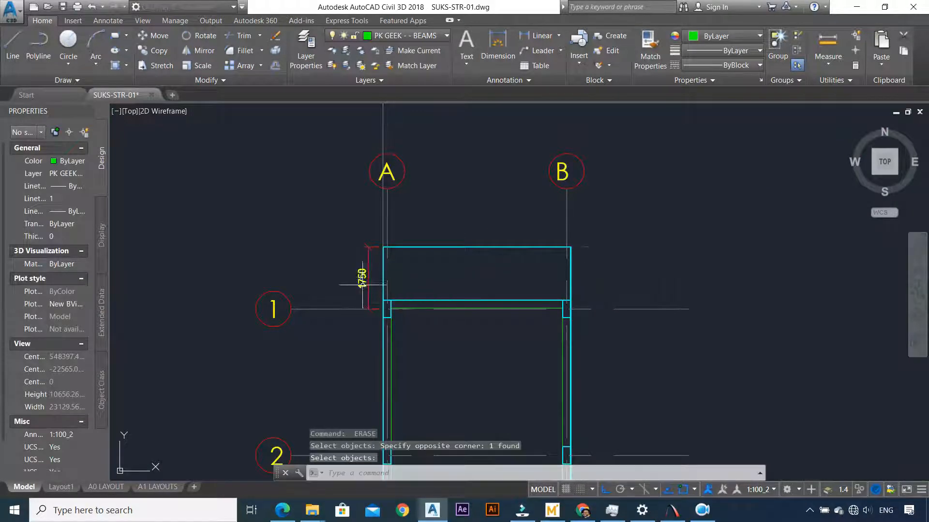
{"action": "left_click", "coordinate": [373, 269]}
{"action": "left_click", "coordinate": [369, 274]}
Examine the cleared first floor layout, its beams and columns, beside the neighbouring tributary layouts
{"action": "scroll", "coordinate": [369, 274], "scroll_direction": "down", "scroll_amount": 4}
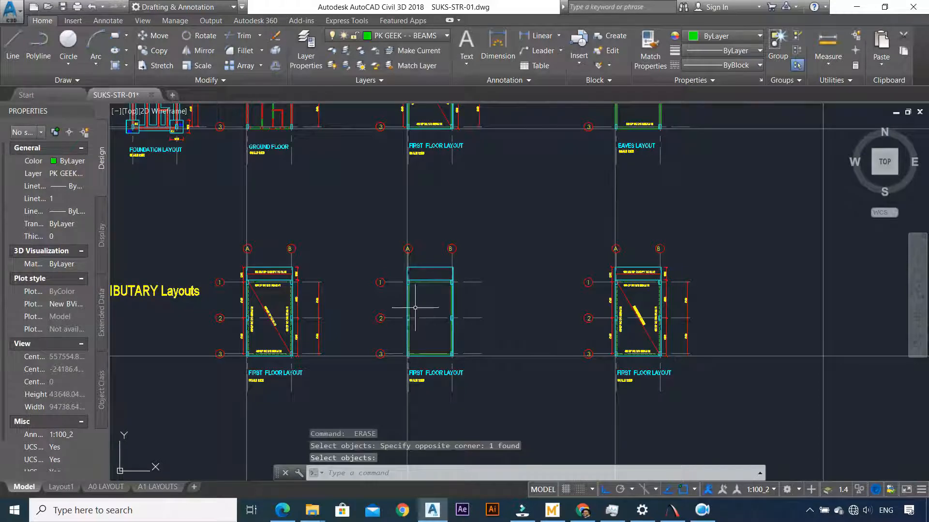
{"action": "scroll", "coordinate": [416, 270], "scroll_direction": "up", "scroll_amount": 5}
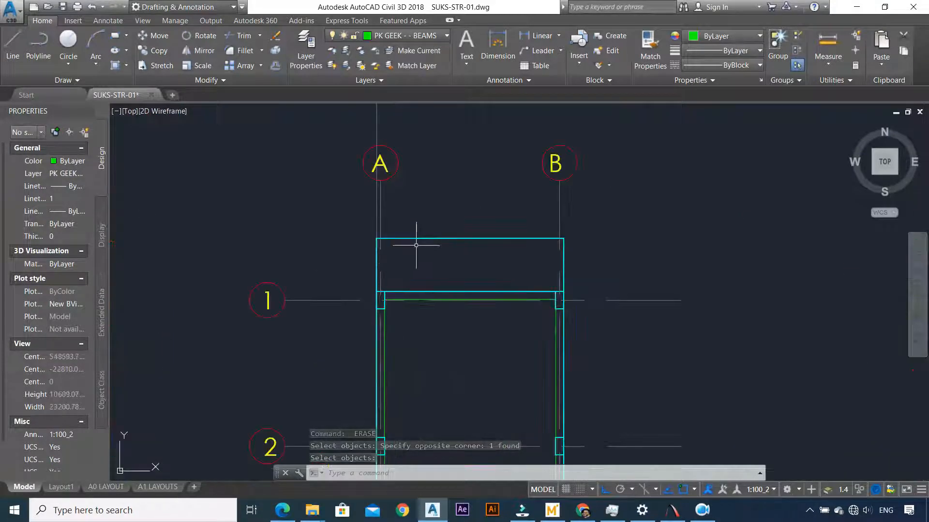
{"action": "scroll", "coordinate": [416, 246], "scroll_direction": "down", "scroll_amount": 4}
{"action": "scroll", "coordinate": [383, 265], "scroll_direction": "up", "scroll_amount": 3}
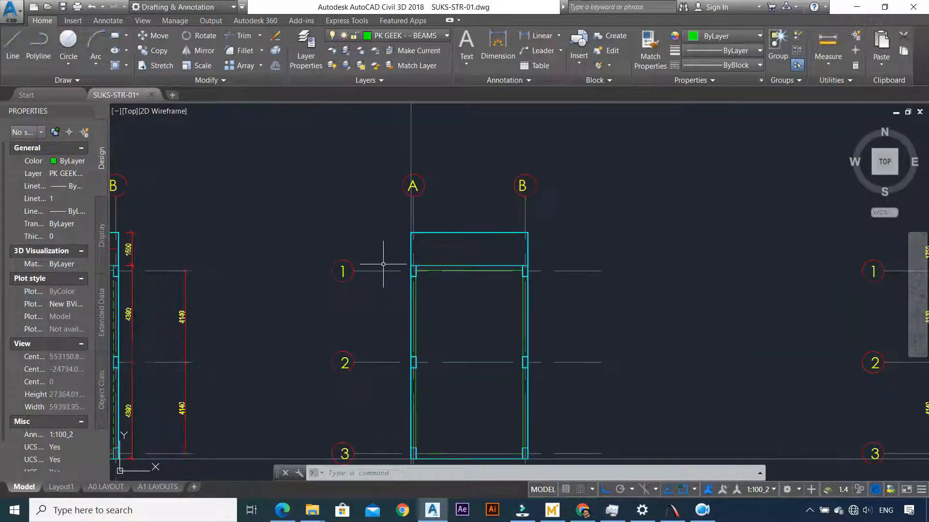
{"action": "scroll", "coordinate": [411, 264], "scroll_direction": "up", "scroll_amount": 2}
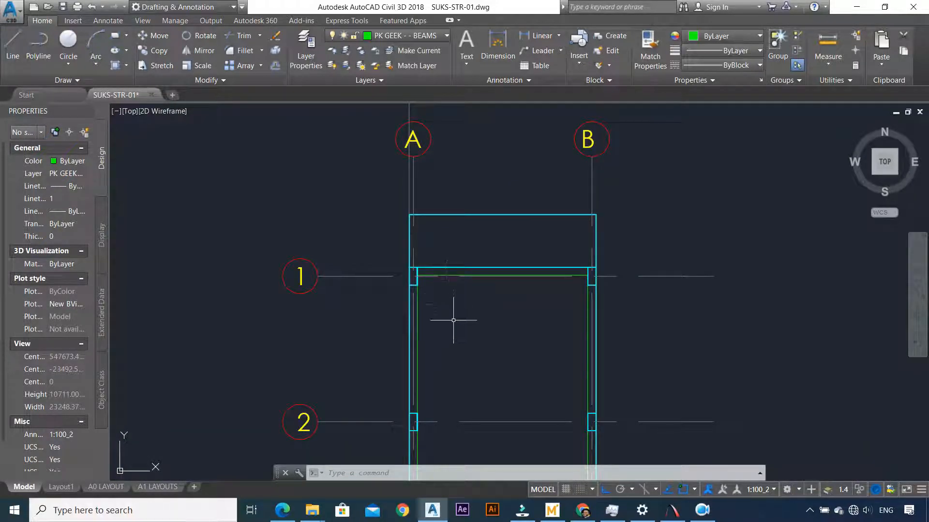
{"action": "scroll", "coordinate": [444, 304], "scroll_direction": "up", "scroll_amount": 2}
{"action": "scroll", "coordinate": [674, 321], "scroll_direction": "down", "scroll_amount": 4}
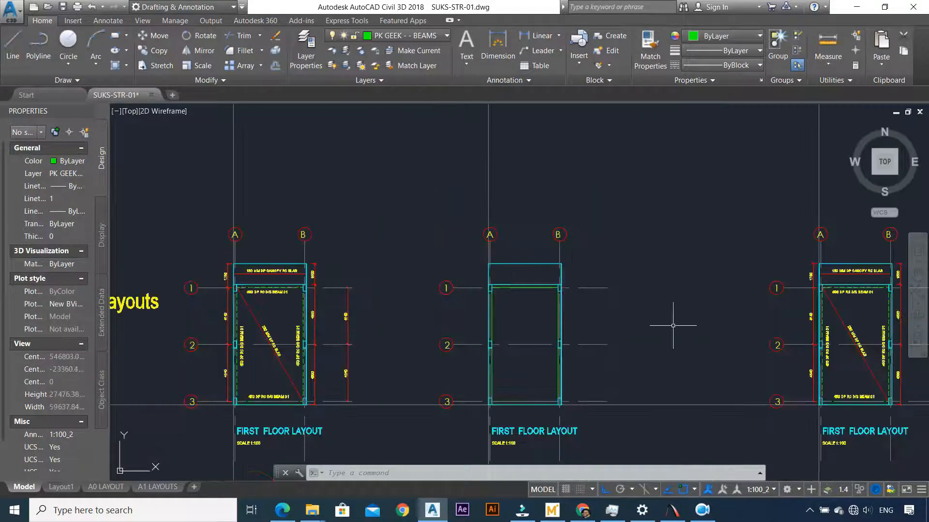
{"action": "scroll", "coordinate": [602, 319], "scroll_direction": "up", "scroll_amount": 3}
{"action": "left_click", "coordinate": [13, 46]}
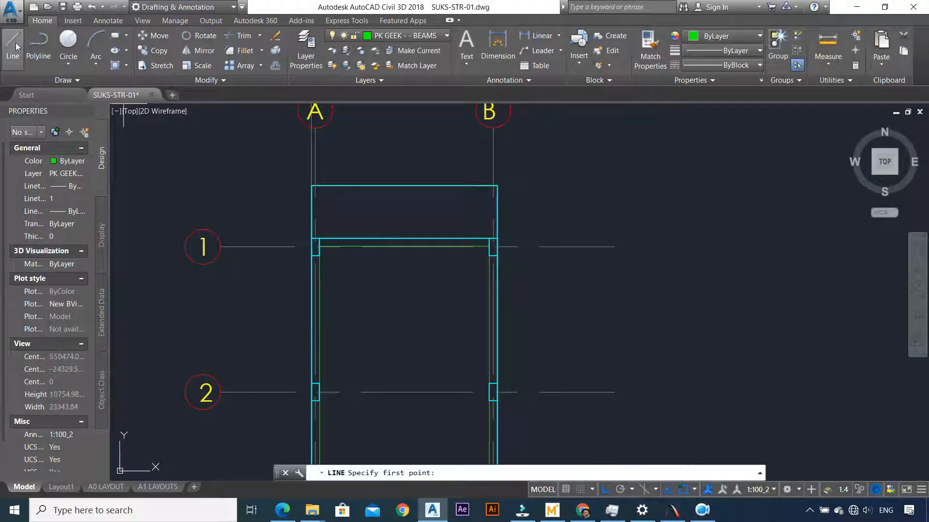
{"action": "scroll", "coordinate": [564, 270], "scroll_direction": "down", "scroll_amount": 4}
{"action": "scroll", "coordinate": [490, 274], "scroll_direction": "up", "scroll_amount": 4}
{"action": "scroll", "coordinate": [489, 273], "scroll_direction": "down", "scroll_amount": 3}
{"action": "key", "text": "Escape"}
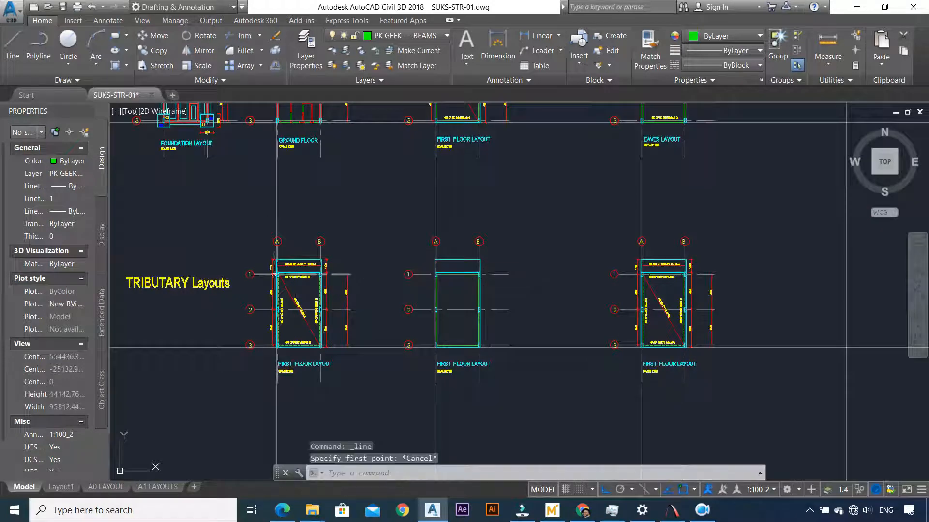
Compare the structural layouts with the cleared plan and inspect its beam along gridline 1
{"action": "scroll", "coordinate": [271, 290], "scroll_direction": "up", "scroll_amount": 3}
{"action": "scroll", "coordinate": [243, 171], "scroll_direction": "down", "scroll_amount": 4}
{"action": "scroll", "coordinate": [261, 208], "scroll_direction": "up", "scroll_amount": 5}
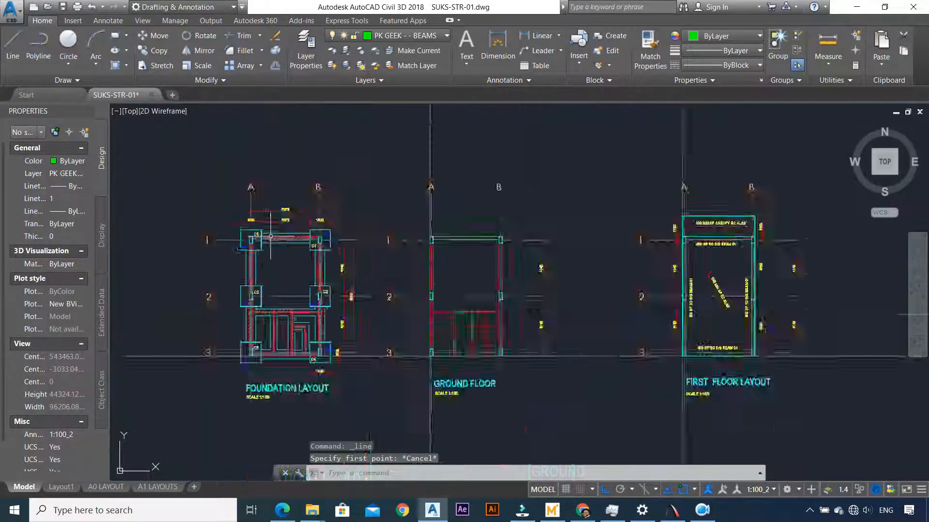
{"action": "scroll", "coordinate": [300, 251], "scroll_direction": "down", "scroll_amount": 5}
{"action": "scroll", "coordinate": [339, 296], "scroll_direction": "up", "scroll_amount": 4}
{"action": "scroll", "coordinate": [338, 296], "scroll_direction": "up", "scroll_amount": 7}
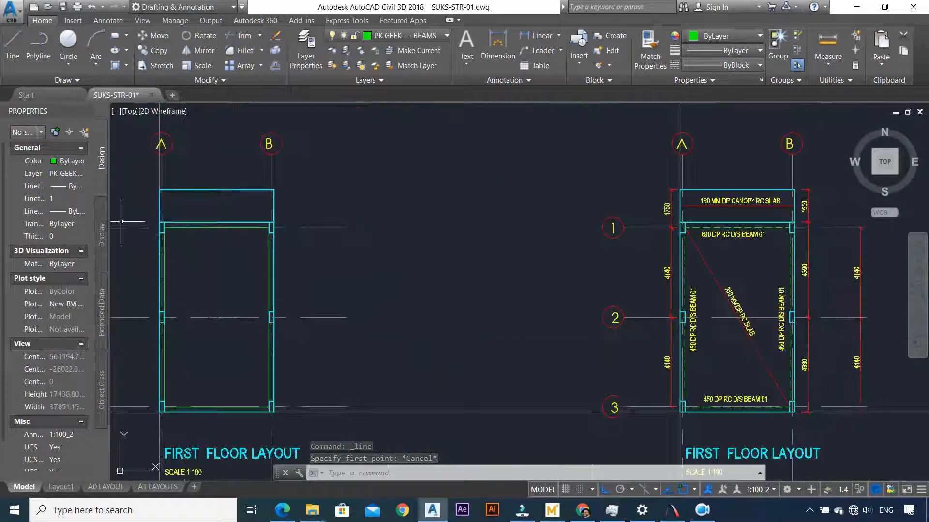
{"action": "scroll", "coordinate": [271, 240], "scroll_direction": "down", "scroll_amount": 4}
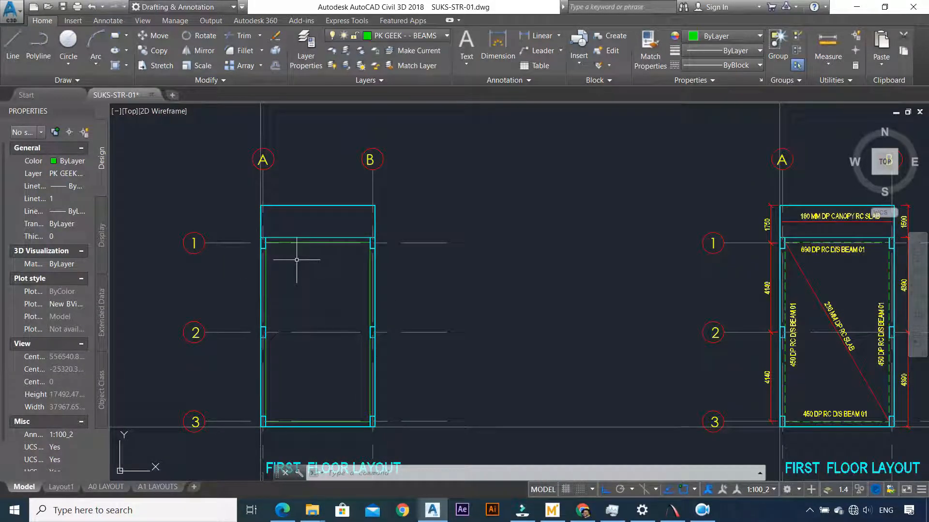
{"action": "scroll", "coordinate": [251, 248], "scroll_direction": "up", "scroll_amount": 5}
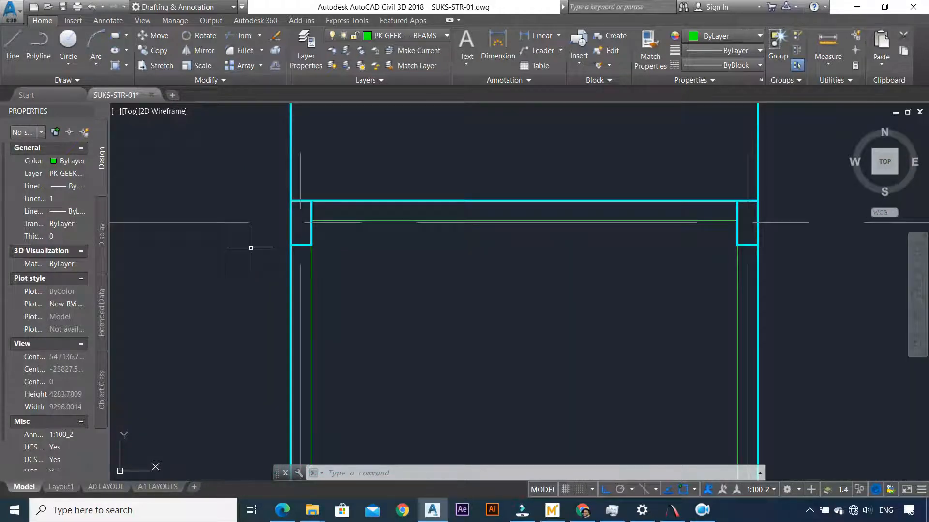
{"action": "scroll", "coordinate": [251, 248], "scroll_direction": "down", "scroll_amount": 4}
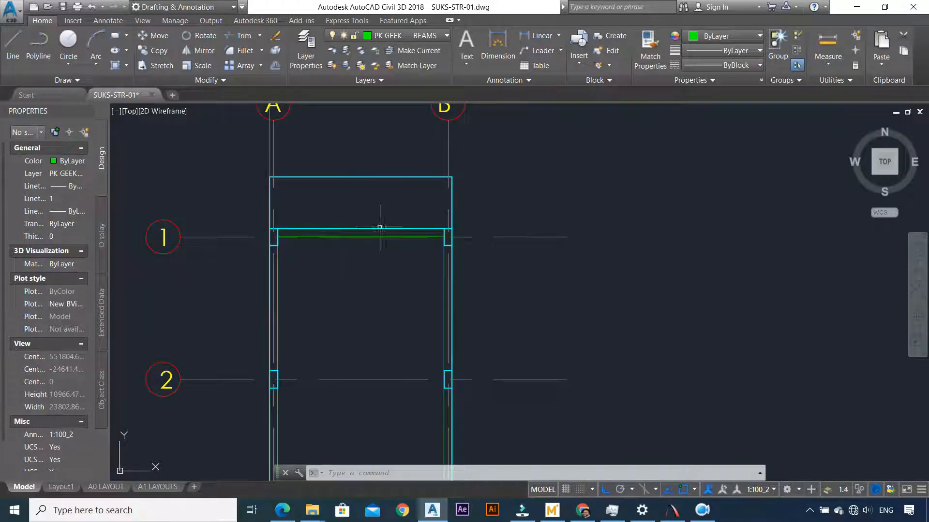
Locate the architectural section and examine its upper floor, roof and RC canopies
{"action": "scroll", "coordinate": [438, 238], "scroll_direction": "down", "scroll_amount": 8}
{"action": "scroll", "coordinate": [436, 306], "scroll_direction": "up", "scroll_amount": 4}
{"action": "scroll", "coordinate": [426, 294], "scroll_direction": "down", "scroll_amount": 8}
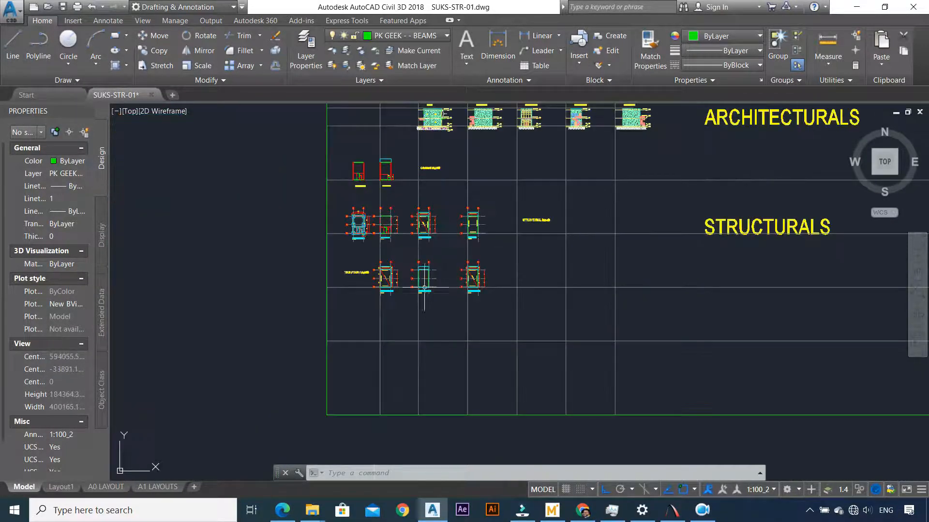
{"action": "scroll", "coordinate": [419, 264], "scroll_direction": "down", "scroll_amount": 6}
{"action": "scroll", "coordinate": [434, 210], "scroll_direction": "up", "scroll_amount": 6}
{"action": "scroll", "coordinate": [373, 244], "scroll_direction": "up", "scroll_amount": 6}
{"action": "scroll", "coordinate": [369, 263], "scroll_direction": "up", "scroll_amount": 4}
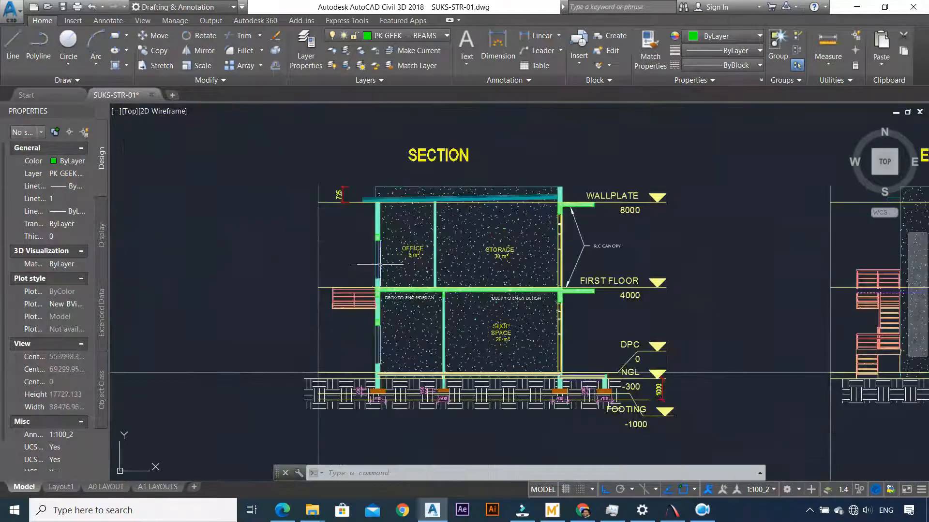
{"action": "scroll", "coordinate": [466, 216], "scroll_direction": "up", "scroll_amount": 2}
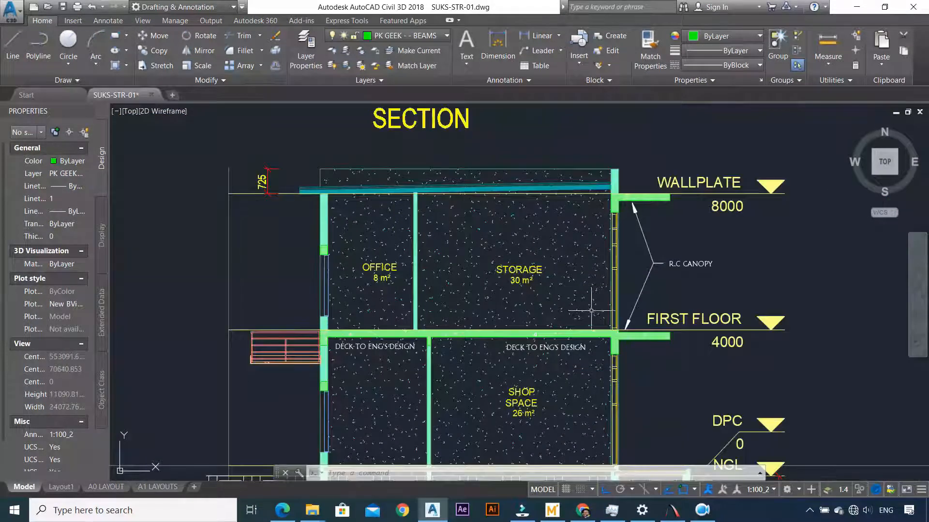
Compare the architectural ground and first floor plans with the section's walls, roof and first floor slab
{"action": "scroll", "coordinate": [450, 334], "scroll_direction": "down", "scroll_amount": 6}
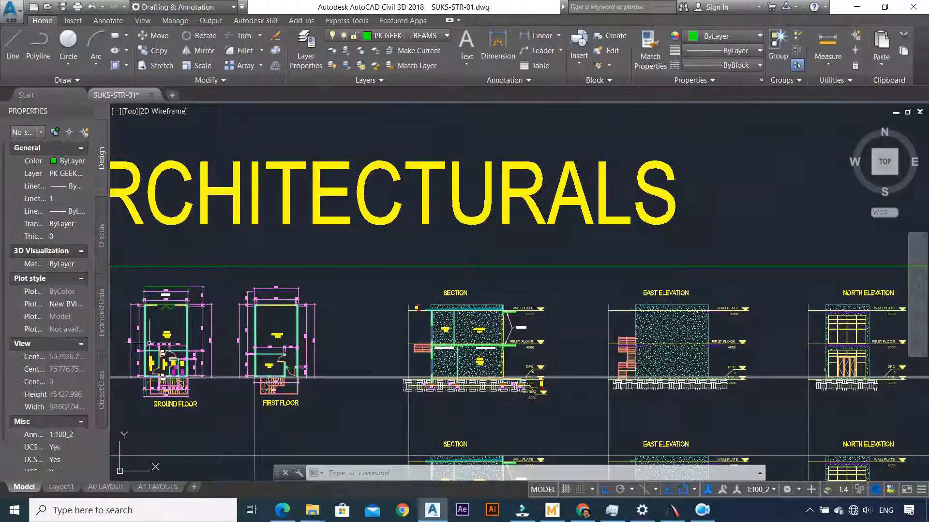
{"action": "scroll", "coordinate": [169, 333], "scroll_direction": "up", "scroll_amount": 2}
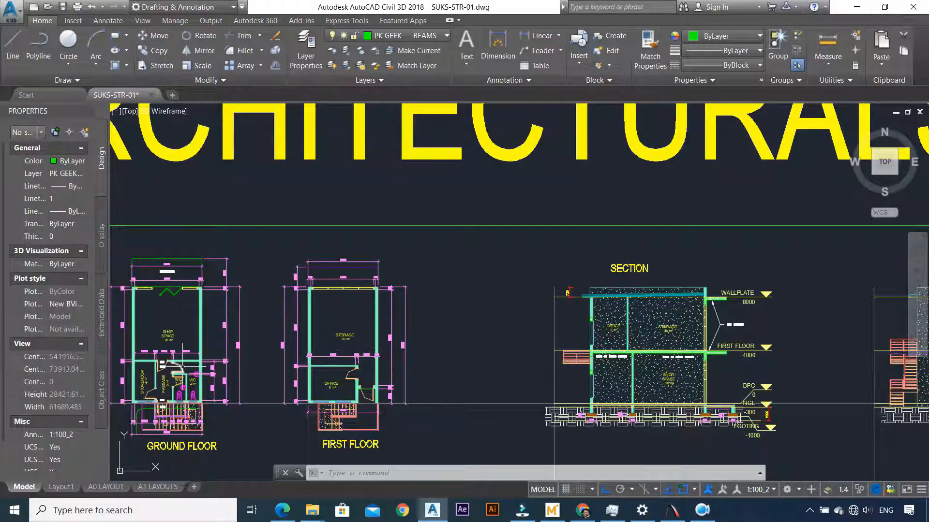
{"action": "scroll", "coordinate": [629, 319], "scroll_direction": "down", "scroll_amount": 2}
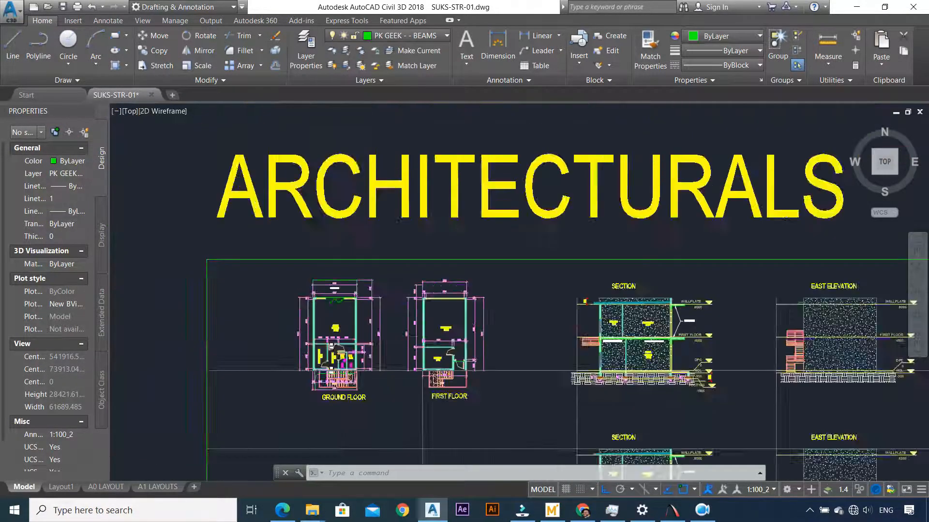
{"action": "scroll", "coordinate": [655, 318], "scroll_direction": "up", "scroll_amount": 5}
{"action": "scroll", "coordinate": [669, 285], "scroll_direction": "down", "scroll_amount": 2}
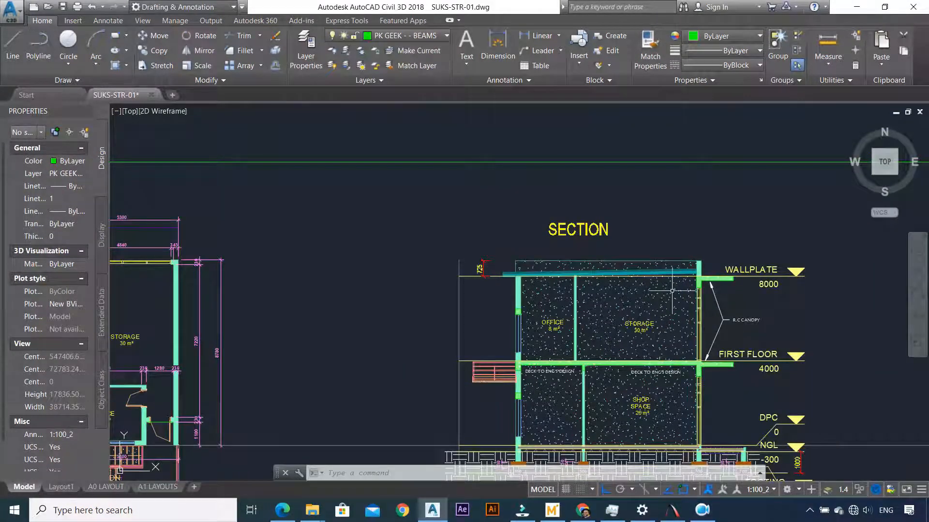
{"action": "scroll", "coordinate": [671, 291], "scroll_direction": "up", "scroll_amount": 2}
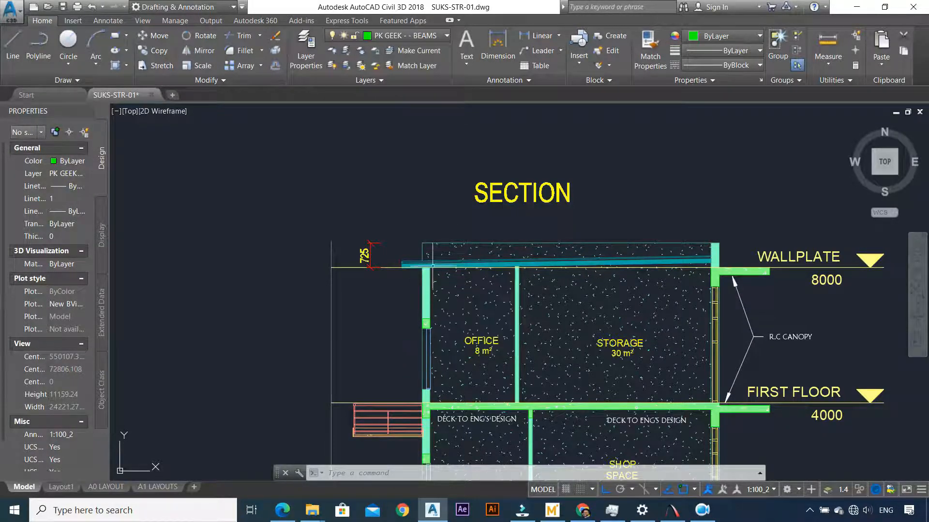
{"action": "scroll", "coordinate": [435, 393], "scroll_direction": "down", "scroll_amount": 6}
{"action": "scroll", "coordinate": [435, 408], "scroll_direction": "up", "scroll_amount": 6}
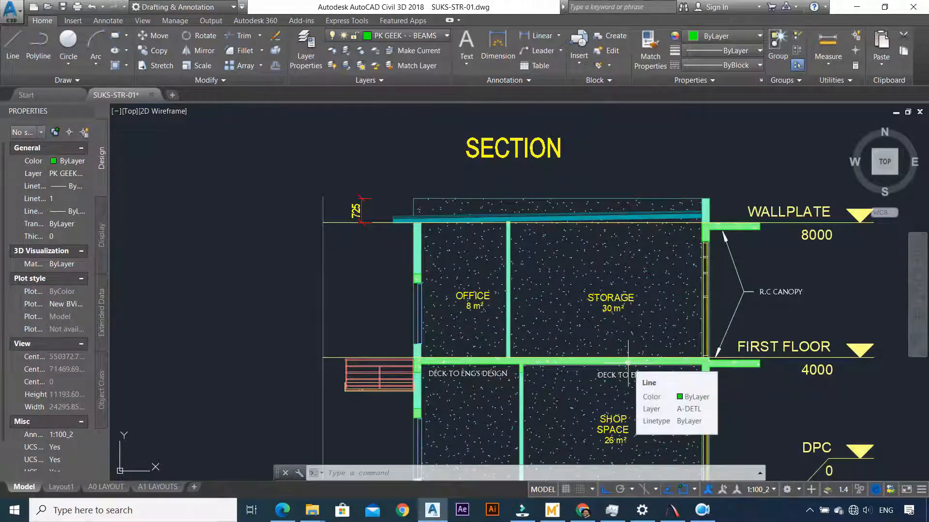
{"action": "scroll", "coordinate": [411, 367], "scroll_direction": "down", "scroll_amount": 5}
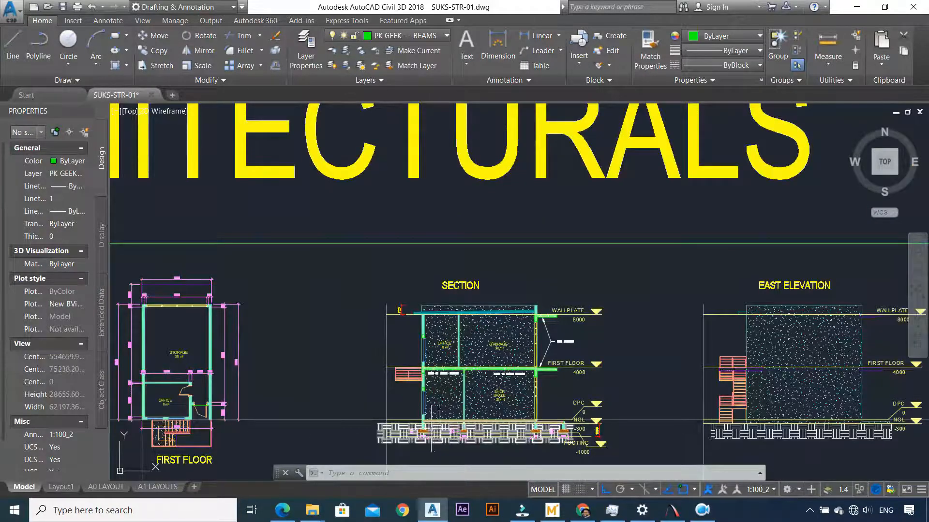
Cross-check the architectural section's floor levels, roof and RC canopies against the tributary layouts
{"action": "scroll", "coordinate": [409, 351], "scroll_direction": "up", "scroll_amount": 5}
{"action": "scroll", "coordinate": [409, 348], "scroll_direction": "down", "scroll_amount": 4}
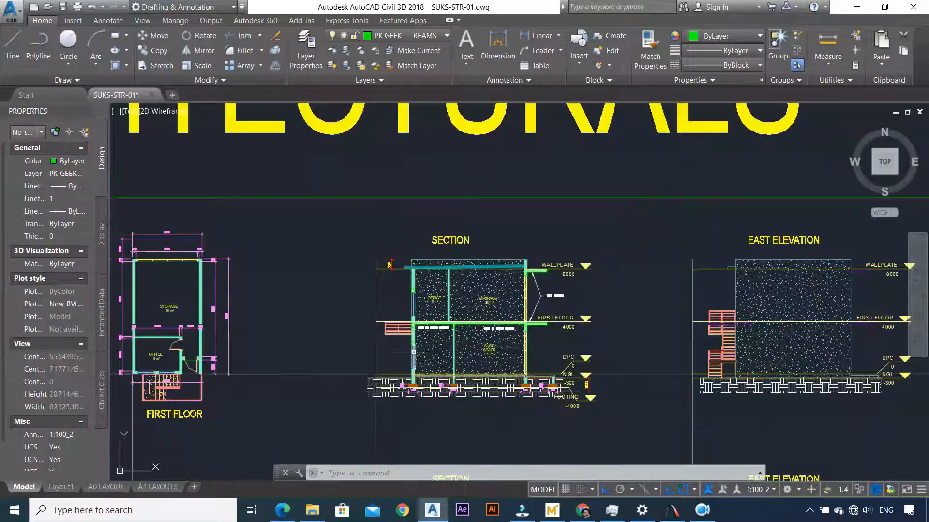
{"action": "scroll", "coordinate": [430, 319], "scroll_direction": "up", "scroll_amount": 2}
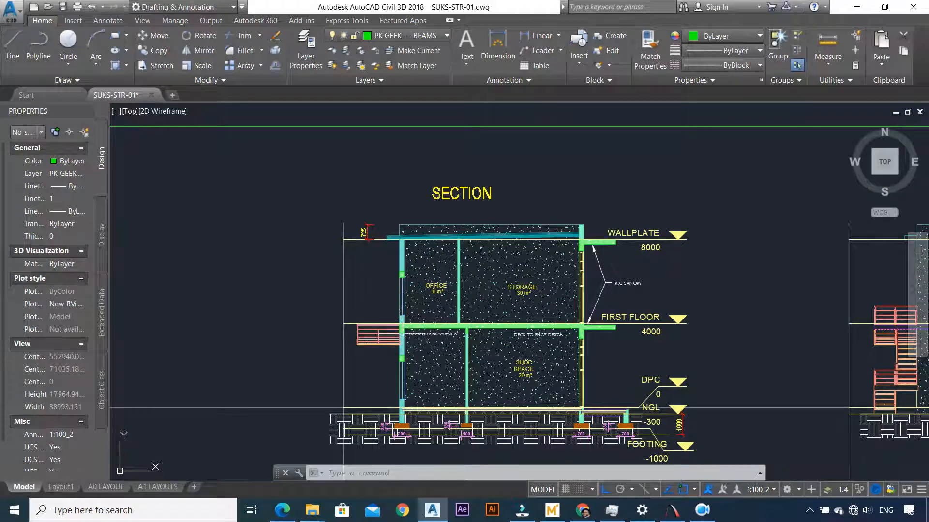
{"action": "scroll", "coordinate": [427, 315], "scroll_direction": "down", "scroll_amount": 5}
{"action": "scroll", "coordinate": [408, 321], "scroll_direction": "down", "scroll_amount": 4}
{"action": "scroll", "coordinate": [435, 218], "scroll_direction": "up", "scroll_amount": 6}
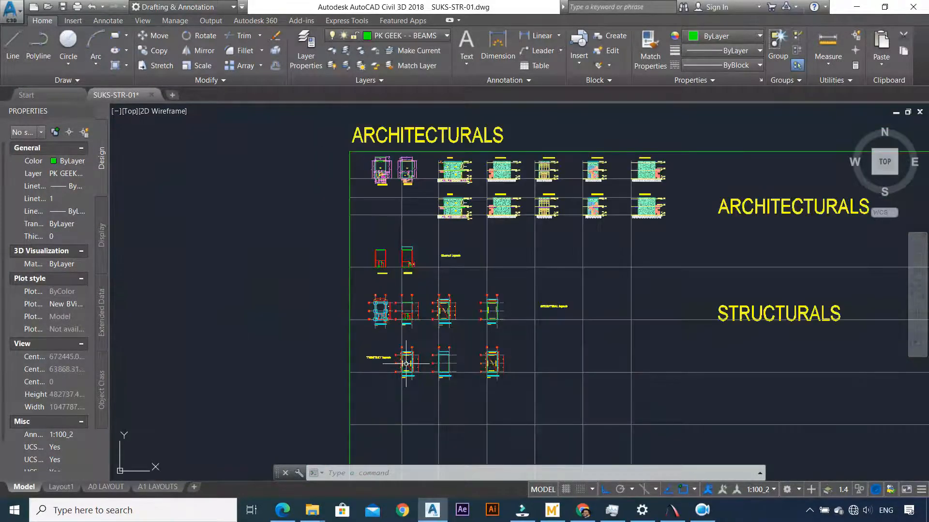
{"action": "scroll", "coordinate": [459, 161], "scroll_direction": "down", "scroll_amount": 3}
{"action": "scroll", "coordinate": [442, 291], "scroll_direction": "up", "scroll_amount": 7}
{"action": "scroll", "coordinate": [442, 291], "scroll_direction": "down", "scroll_amount": 7}
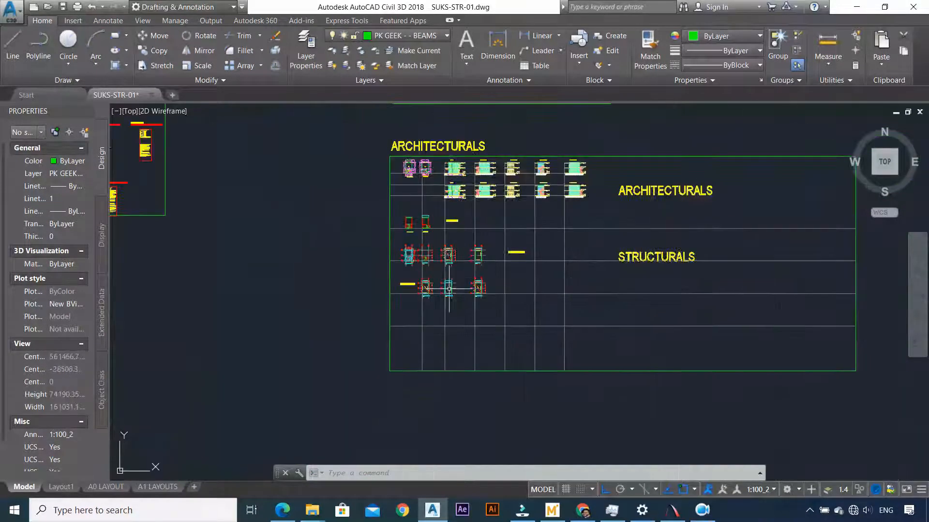
{"action": "scroll", "coordinate": [442, 291], "scroll_direction": "up", "scroll_amount": 6}
{"action": "scroll", "coordinate": [453, 295], "scroll_direction": "up", "scroll_amount": 2}
{"action": "scroll", "coordinate": [453, 295], "scroll_direction": "down", "scroll_amount": 7}
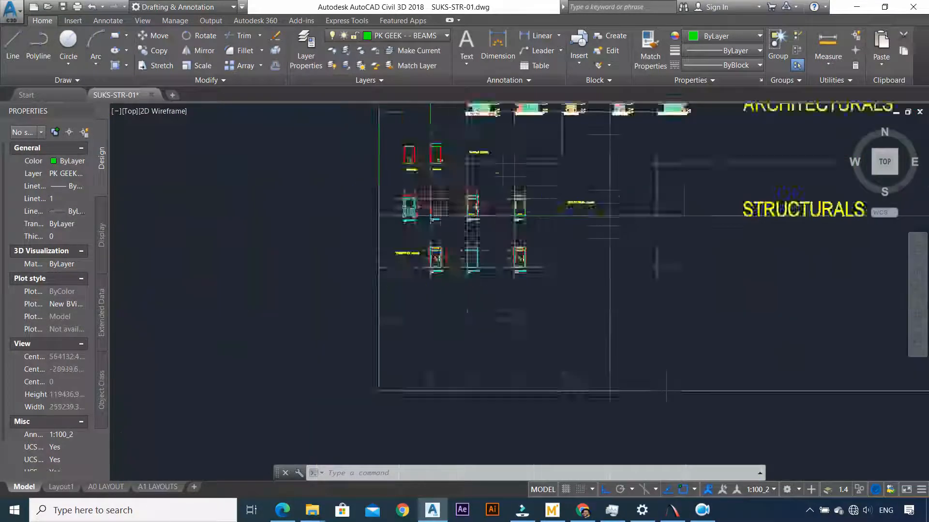
{"action": "scroll", "coordinate": [463, 308], "scroll_direction": "up", "scroll_amount": 4}
{"action": "scroll", "coordinate": [463, 309], "scroll_direction": "up", "scroll_amount": 7}
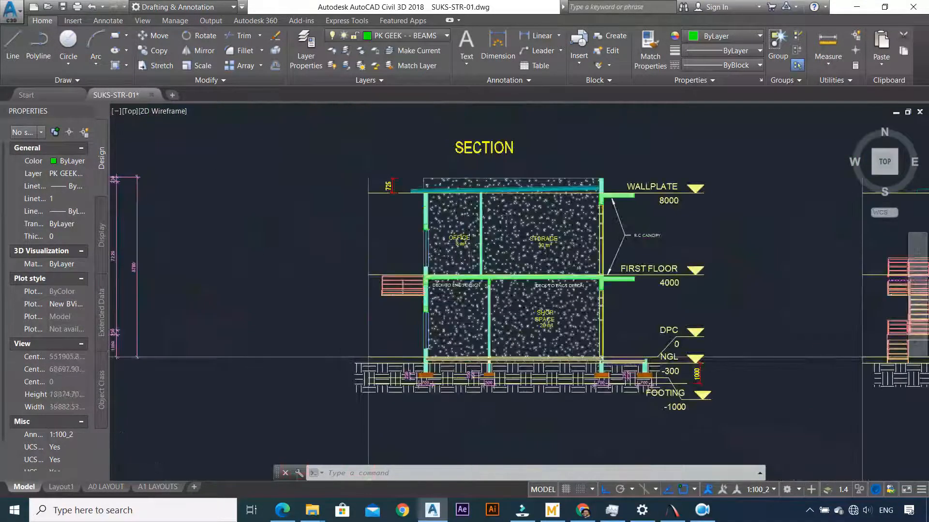
{"action": "scroll", "coordinate": [489, 243], "scroll_direction": "down", "scroll_amount": 1}
{"action": "scroll", "coordinate": [450, 206], "scroll_direction": "up", "scroll_amount": 2}
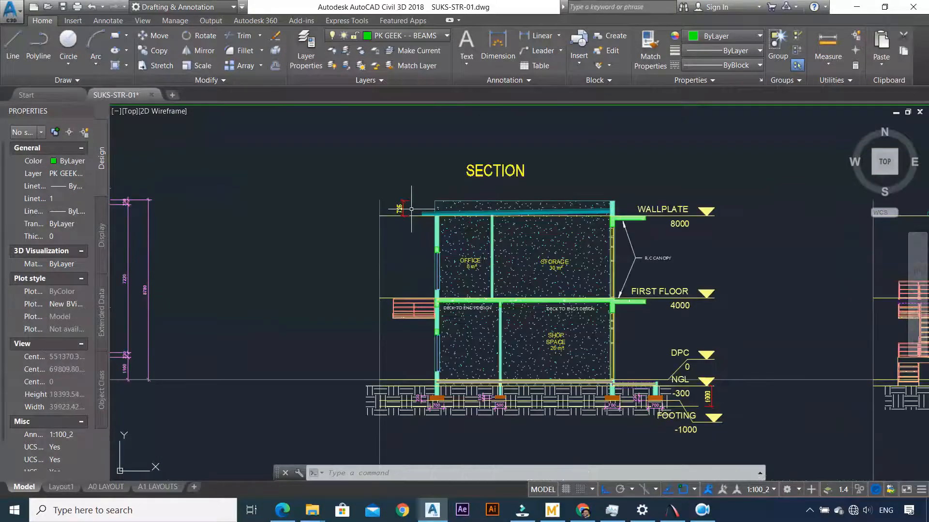
{"action": "scroll", "coordinate": [450, 295], "scroll_direction": "down", "scroll_amount": 8}
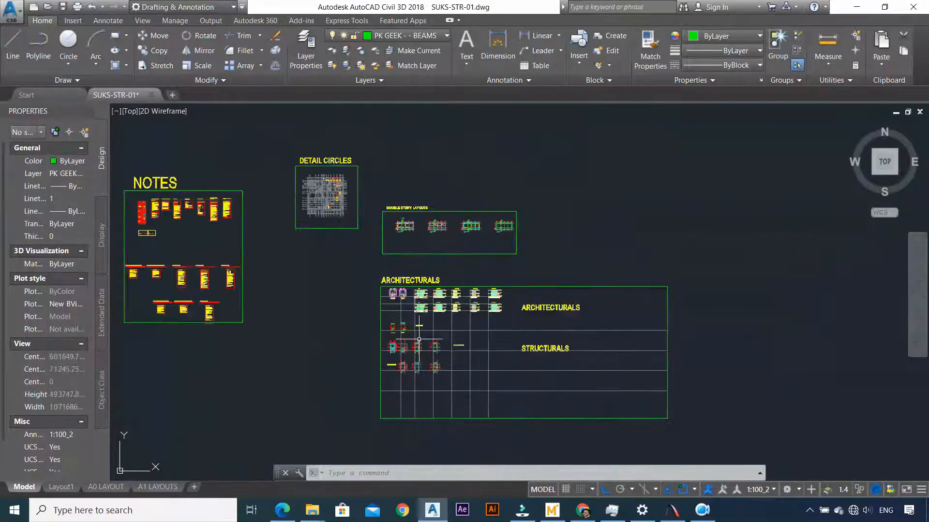
In the cleared first floor layout, draw a vertical line about 4140 mm long from gridline 2 up to gridline 1, slightly right of the bay's centre
{"action": "scroll", "coordinate": [394, 374], "scroll_direction": "up", "scroll_amount": 5}
{"action": "scroll", "coordinate": [421, 350], "scroll_direction": "up", "scroll_amount": 8}
{"action": "scroll", "coordinate": [424, 338], "scroll_direction": "down", "scroll_amount": 2}
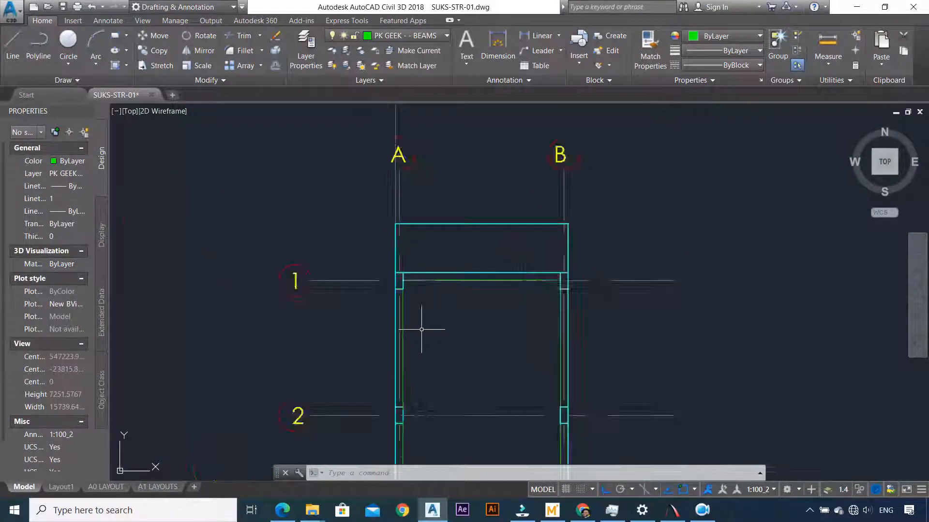
{"action": "scroll", "coordinate": [492, 302], "scroll_direction": "up", "scroll_amount": 2}
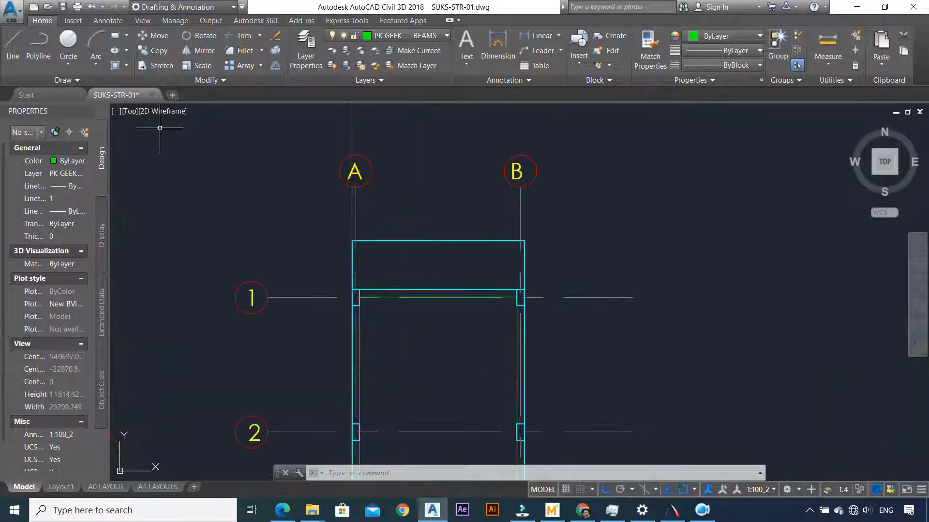
{"action": "left_click", "coordinate": [21, 57]}
{"action": "scroll", "coordinate": [415, 351], "scroll_direction": "down", "scroll_amount": 2}
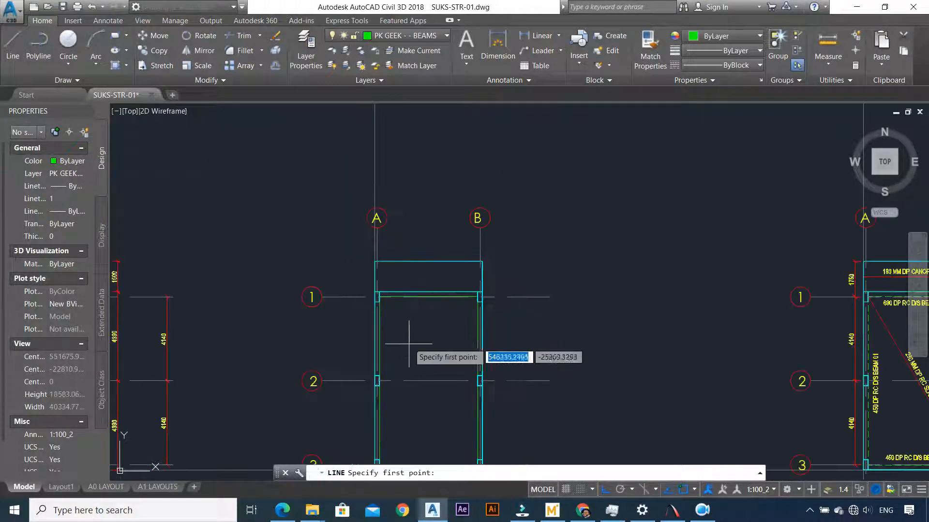
{"action": "scroll", "coordinate": [363, 390], "scroll_direction": "up", "scroll_amount": 6}
{"action": "scroll", "coordinate": [501, 365], "scroll_direction": "down", "scroll_amount": 4}
{"action": "scroll", "coordinate": [481, 236], "scroll_direction": "up", "scroll_amount": 4}
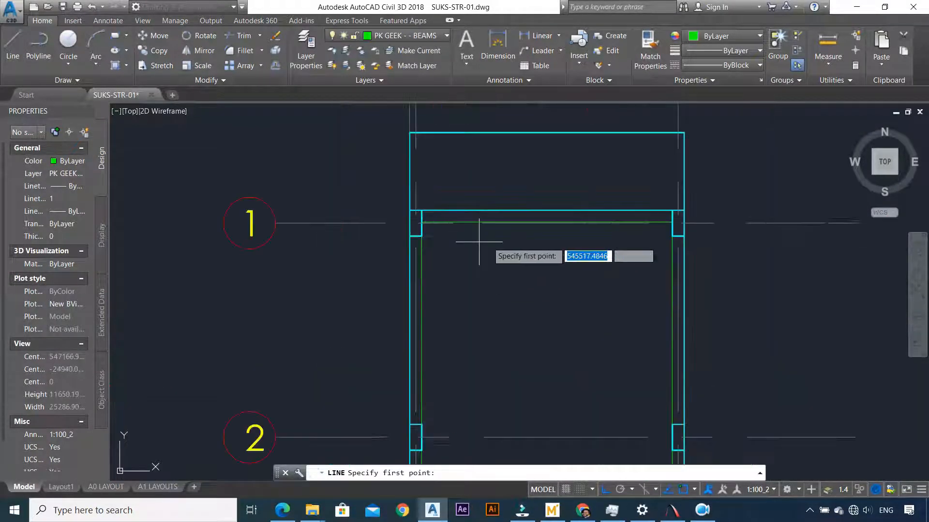
{"action": "scroll", "coordinate": [307, 213], "scroll_direction": "down", "scroll_amount": 4}
{"action": "scroll", "coordinate": [448, 342], "scroll_direction": "up", "scroll_amount": 2}
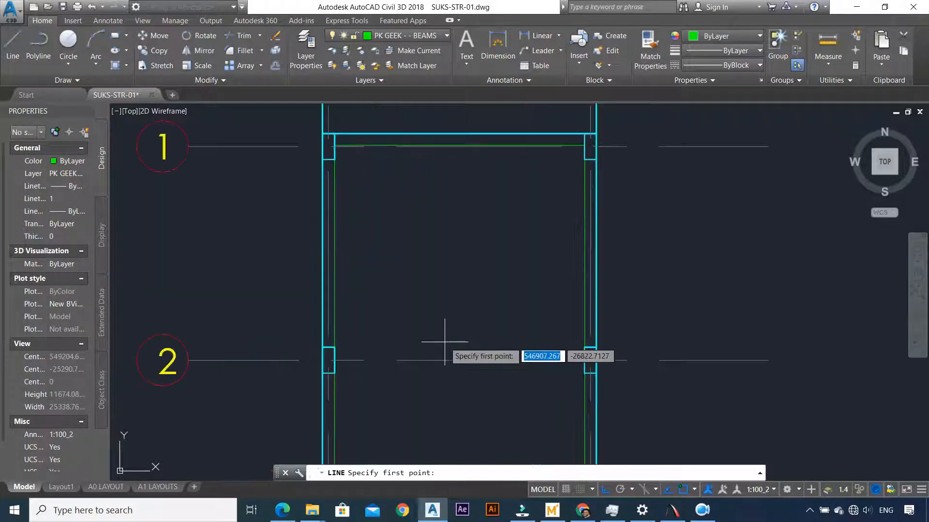
{"action": "left_click", "coordinate": [478, 360]}
{"action": "scroll", "coordinate": [484, 154], "scroll_direction": "up", "scroll_amount": 2}
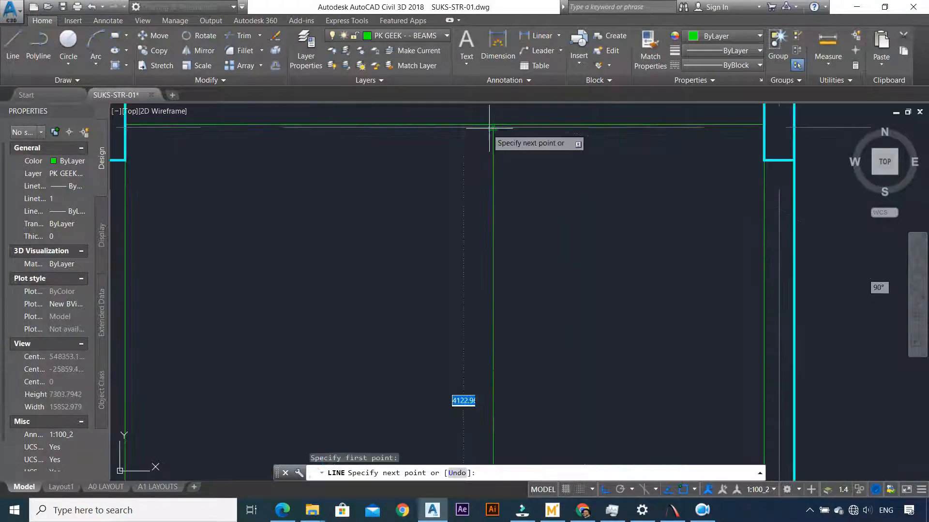
{"action": "left_click", "coordinate": [498, 141]}
{"action": "key", "text": "Escape"}
{"action": "scroll", "coordinate": [498, 208], "scroll_direction": "down", "scroll_amount": 4}
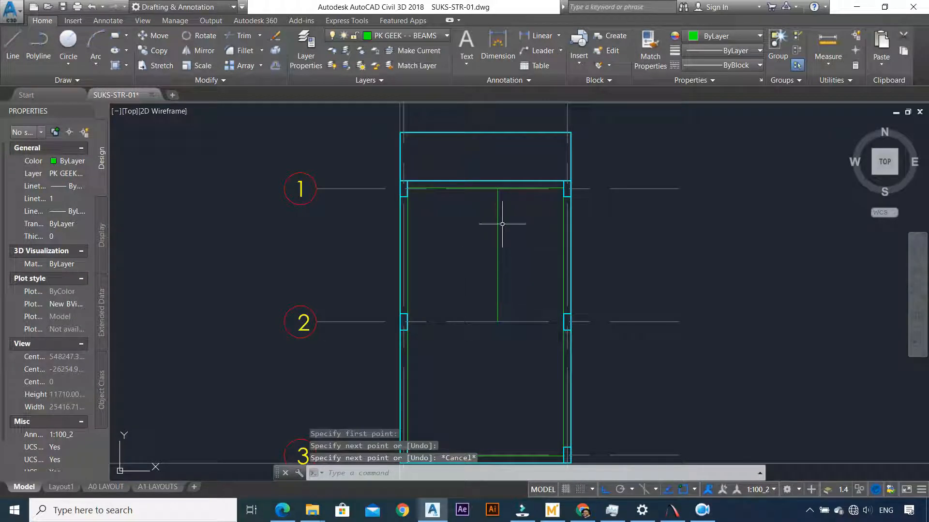
Draw a horizontal line about 4840 mm long along gridline 1 between the inner faces of the columns at A and B
{"action": "scroll", "coordinate": [502, 224], "scroll_direction": "up", "scroll_amount": 4}
{"action": "scroll", "coordinate": [501, 213], "scroll_direction": "down", "scroll_amount": 4}
{"action": "scroll", "coordinate": [500, 215], "scroll_direction": "up", "scroll_amount": 2}
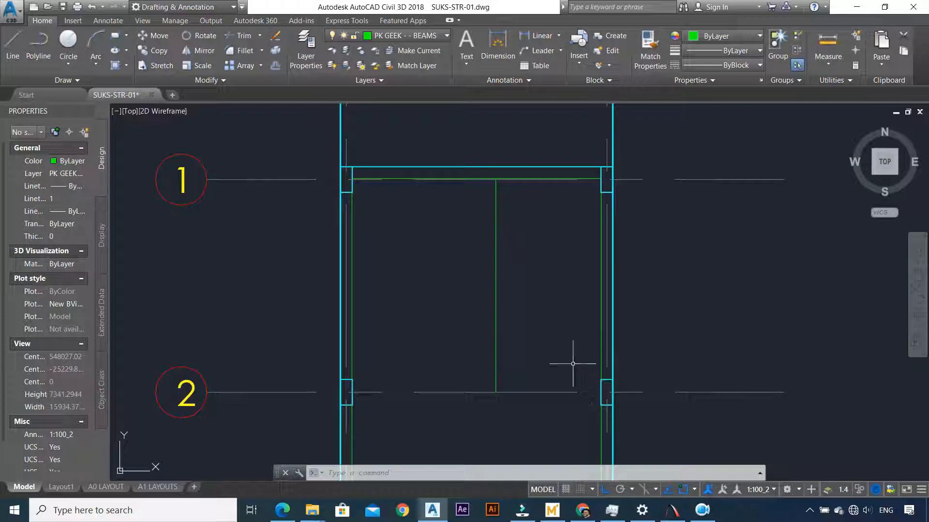
{"action": "left_click", "coordinate": [14, 48]}
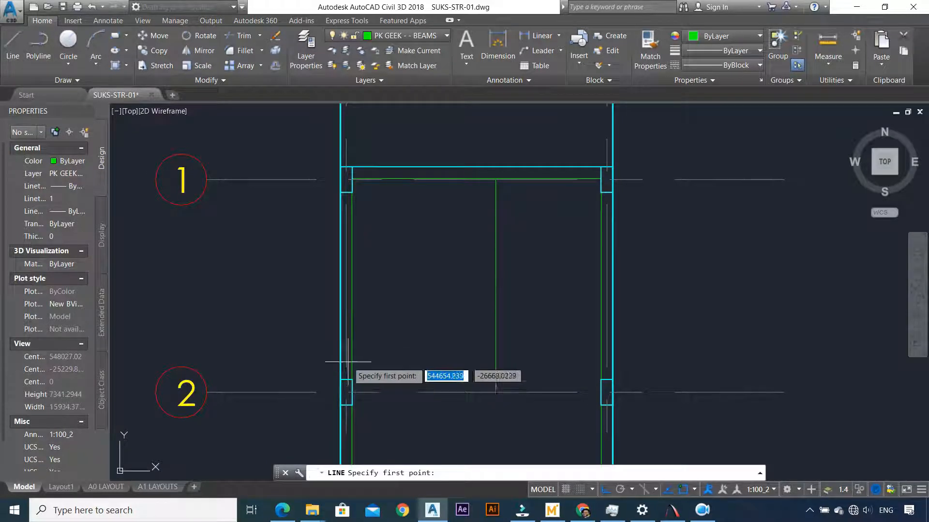
{"action": "scroll", "coordinate": [324, 266], "scroll_direction": "up", "scroll_amount": 3}
{"action": "scroll", "coordinate": [317, 265], "scroll_direction": "down", "scroll_amount": 4}
{"action": "scroll", "coordinate": [350, 266], "scroll_direction": "up", "scroll_amount": 3}
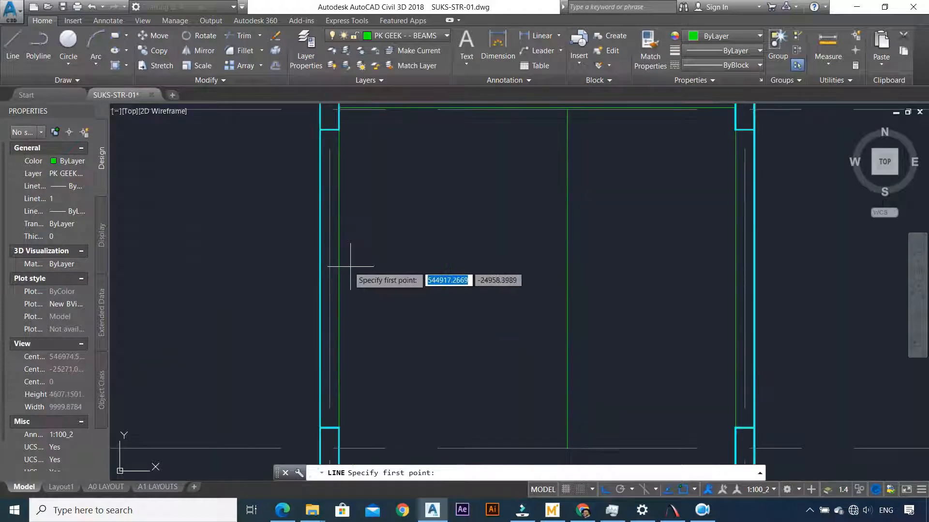
{"action": "scroll", "coordinate": [350, 266], "scroll_direction": "down", "scroll_amount": 2}
{"action": "scroll", "coordinate": [307, 165], "scroll_direction": "up", "scroll_amount": 4}
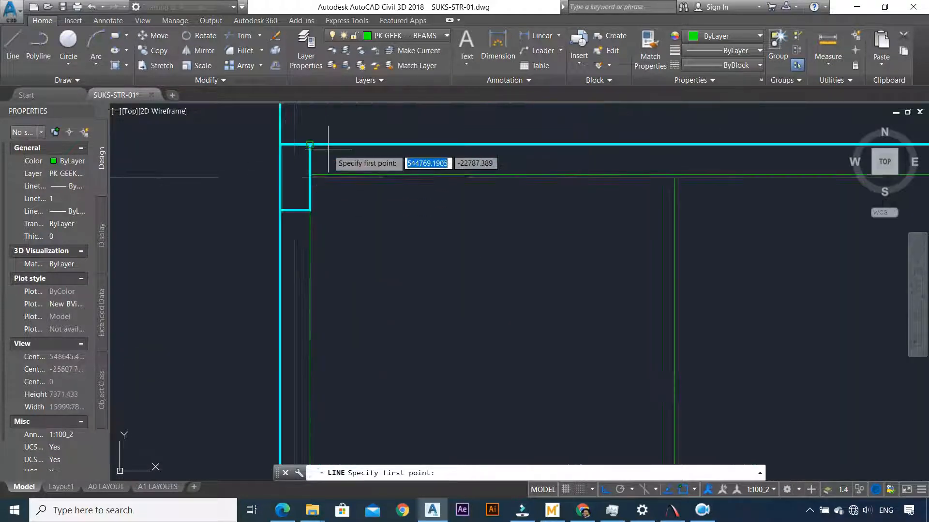
{"action": "scroll", "coordinate": [304, 176], "scroll_direction": "up", "scroll_amount": 4}
{"action": "left_click", "coordinate": [310, 176]}
{"action": "scroll", "coordinate": [358, 217], "scroll_direction": "down", "scroll_amount": 7}
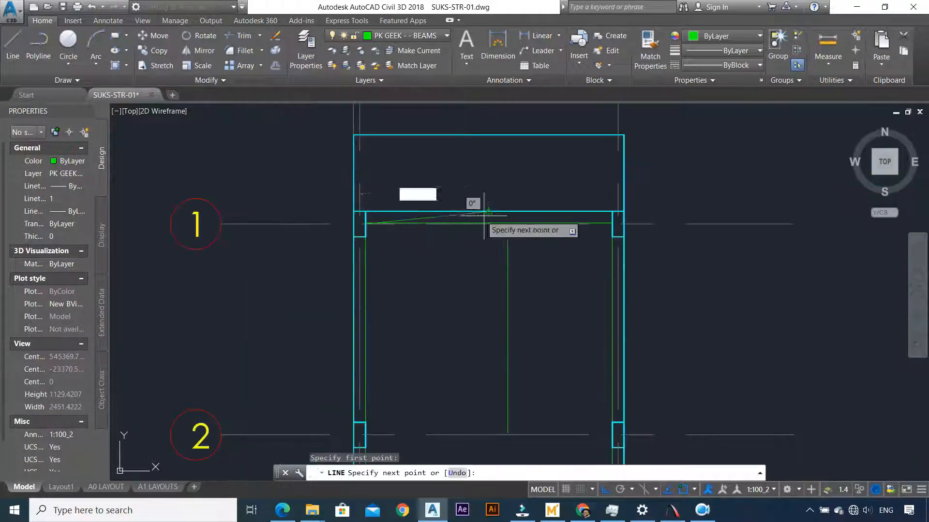
{"action": "scroll", "coordinate": [615, 223], "scroll_direction": "up", "scroll_amount": 6}
{"action": "left_click", "coordinate": [610, 175]}
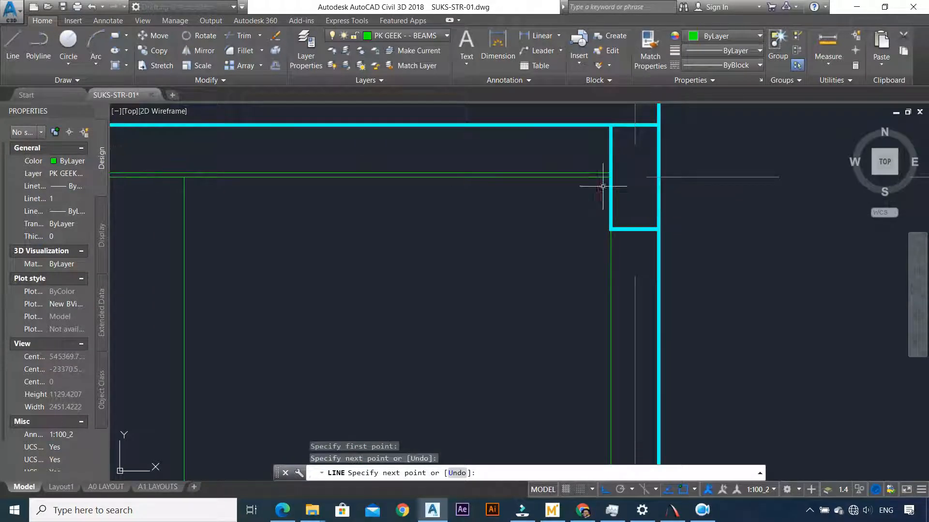
{"action": "key", "text": "Escape"}
Move the new horizontal line about 2389 mm down from gridline 1 into the bay between gridlines 1 and 2
{"action": "left_click", "coordinate": [573, 177]}
{"action": "scroll", "coordinate": [533, 211], "scroll_direction": "down", "scroll_amount": 3}
{"action": "scroll", "coordinate": [464, 199], "scroll_direction": "up", "scroll_amount": 2}
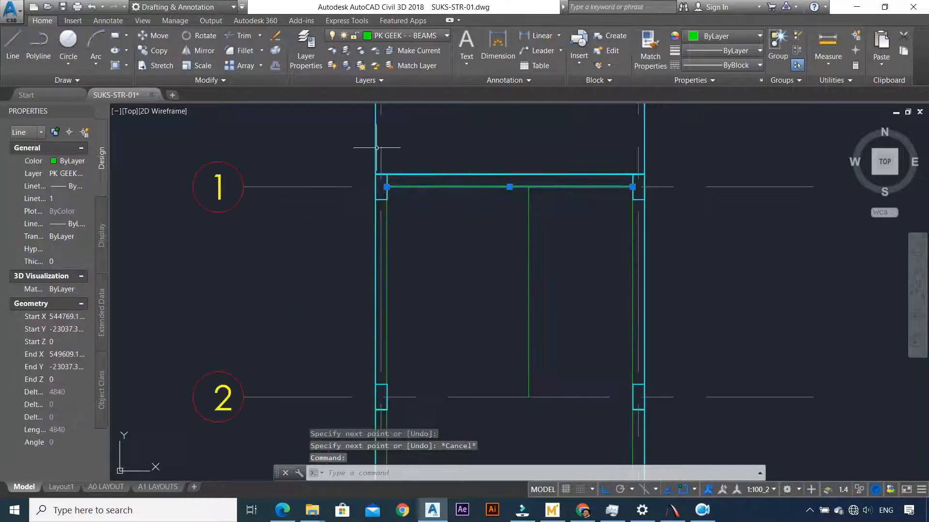
{"action": "type", "text": "m"}
{"action": "key", "text": "Return"}
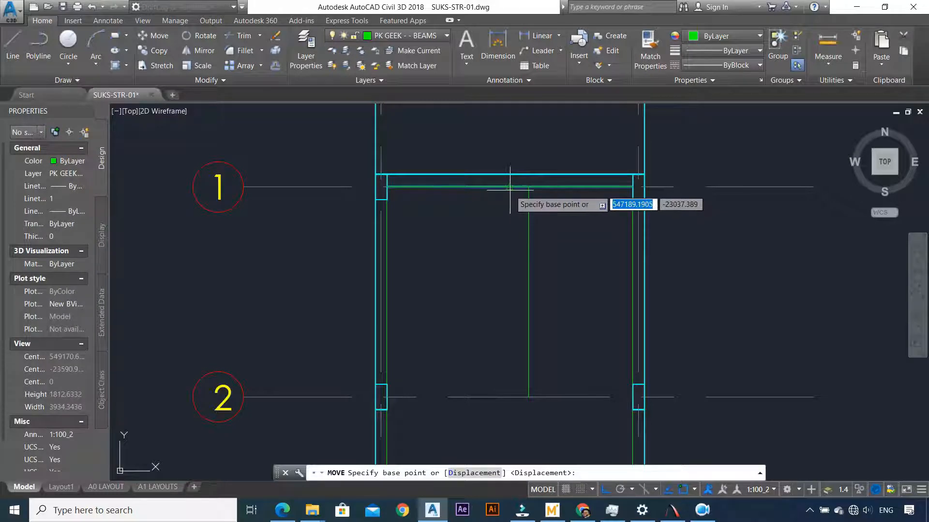
{"action": "left_click", "coordinate": [509, 186]}
{"action": "key", "text": "Escape"}
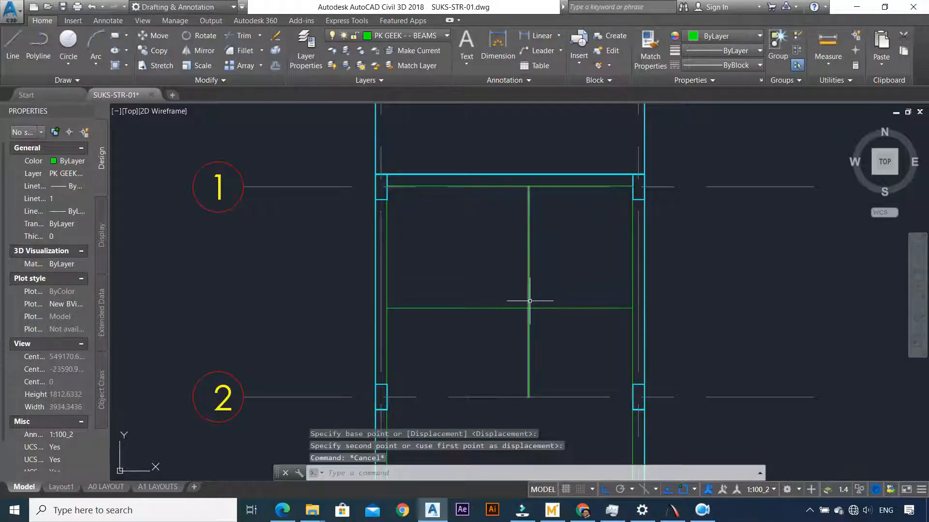
Draw a vertical line from the midpoint of the moved horizontal line up to gridline 1
{"action": "scroll", "coordinate": [551, 305], "scroll_direction": "up", "scroll_amount": 2}
{"action": "scroll", "coordinate": [543, 336], "scroll_direction": "down", "scroll_amount": 5}
{"action": "scroll", "coordinate": [543, 321], "scroll_direction": "up", "scroll_amount": 3}
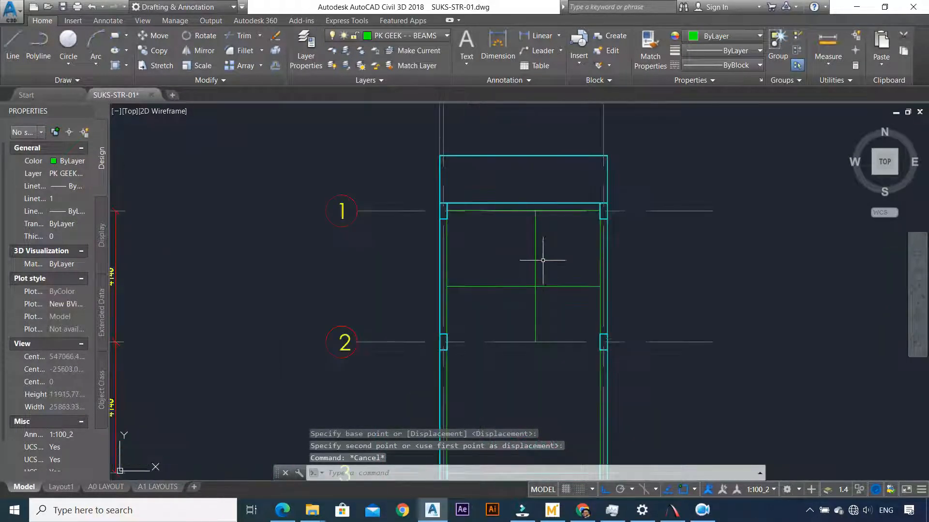
{"action": "left_click", "coordinate": [505, 304]}
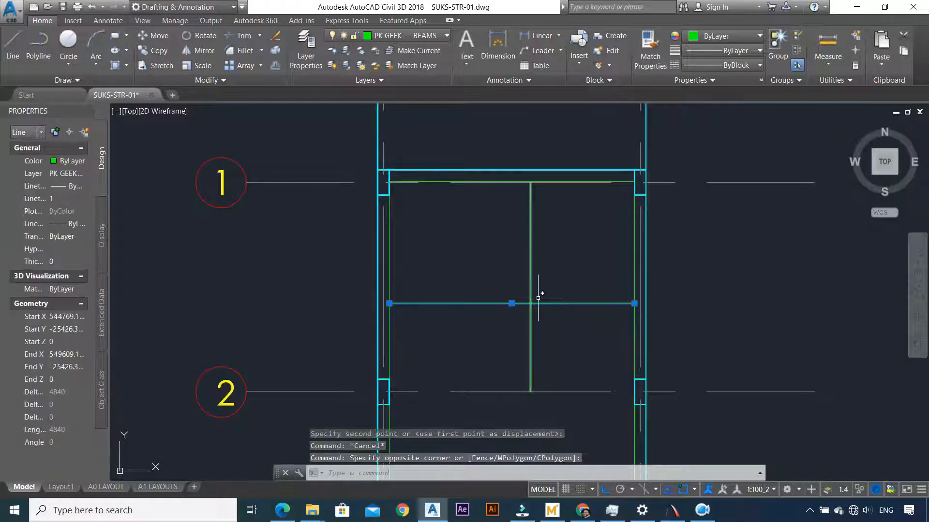
{"action": "scroll", "coordinate": [539, 292], "scroll_direction": "up", "scroll_amount": 4}
{"action": "key", "text": "Escape"}
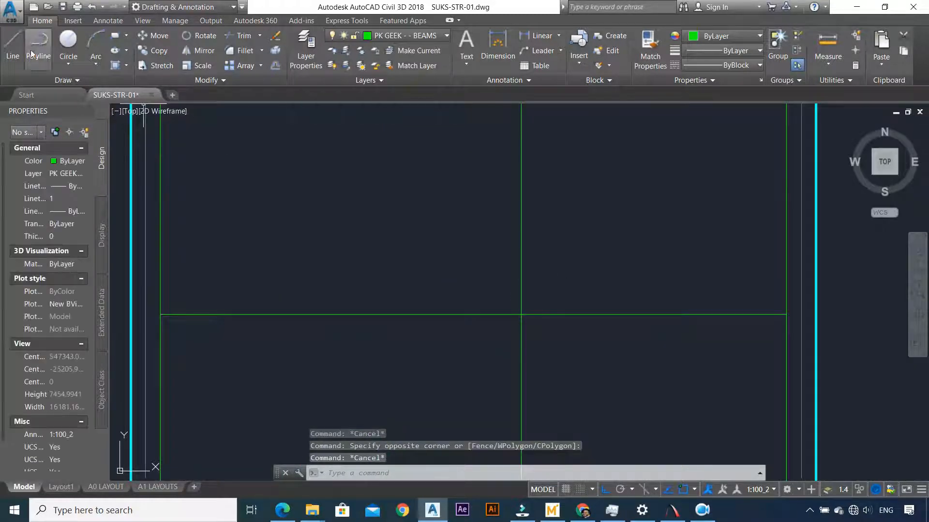
{"action": "left_click", "coordinate": [13, 43]}
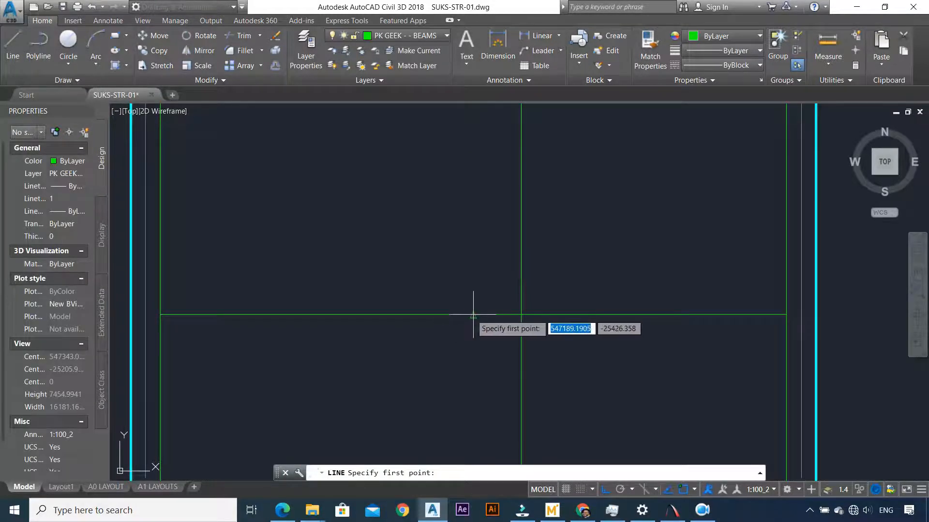
{"action": "left_click", "coordinate": [477, 315]}
{"action": "scroll", "coordinate": [474, 265], "scroll_direction": "down", "scroll_amount": 3}
{"action": "scroll", "coordinate": [480, 198], "scroll_direction": "up", "scroll_amount": 4}
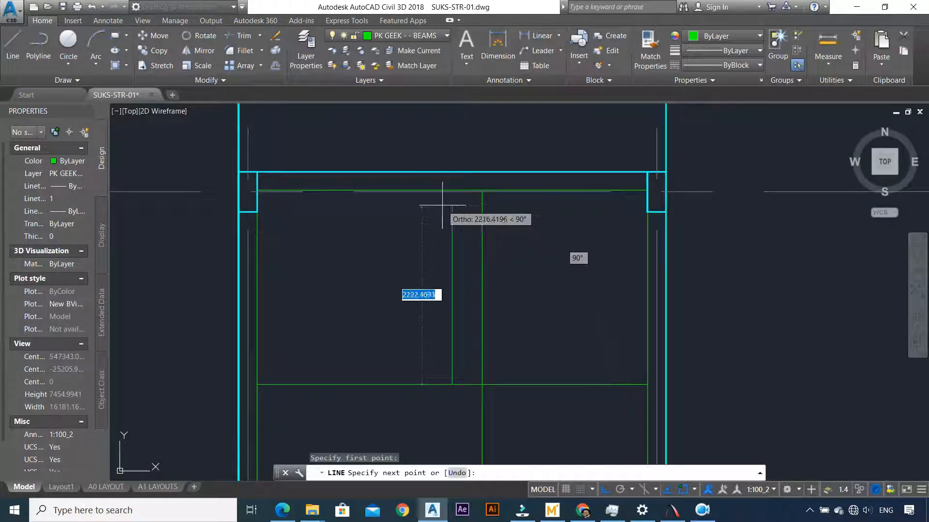
{"action": "scroll", "coordinate": [452, 195], "scroll_direction": "up", "scroll_amount": 2}
{"action": "scroll", "coordinate": [452, 194], "scroll_direction": "up", "scroll_amount": 3}
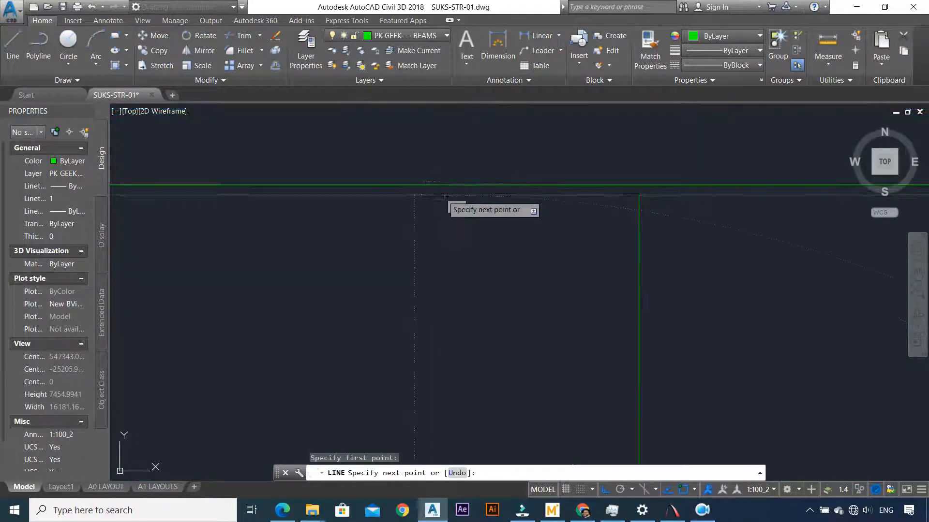
{"action": "left_click", "coordinate": [444, 196]}
{"action": "key", "text": "Escape"}
{"action": "scroll", "coordinate": [443, 218], "scroll_direction": "down", "scroll_amount": 5}
Erase the off-centre vertical line between gridlines 1 and 2
{"action": "left_click", "coordinate": [481, 266]}
{"action": "left_click", "coordinate": [471, 290]}
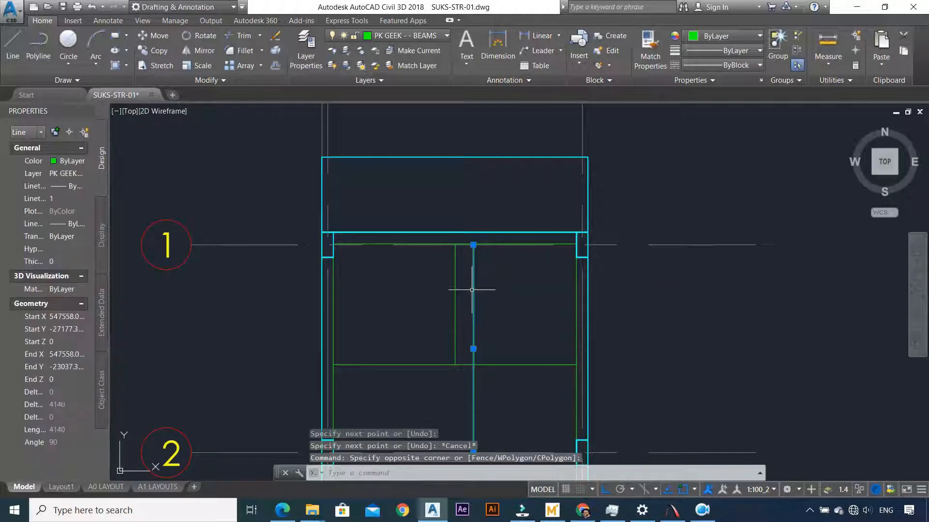
{"action": "key", "text": "Delete"}
Stretch the lower end of the centred vertical line about 1751 mm down to gridline 2
{"action": "scroll", "coordinate": [466, 329], "scroll_direction": "down", "scroll_amount": 3}
{"action": "left_click", "coordinate": [470, 313]}
{"action": "left_click", "coordinate": [447, 320]}
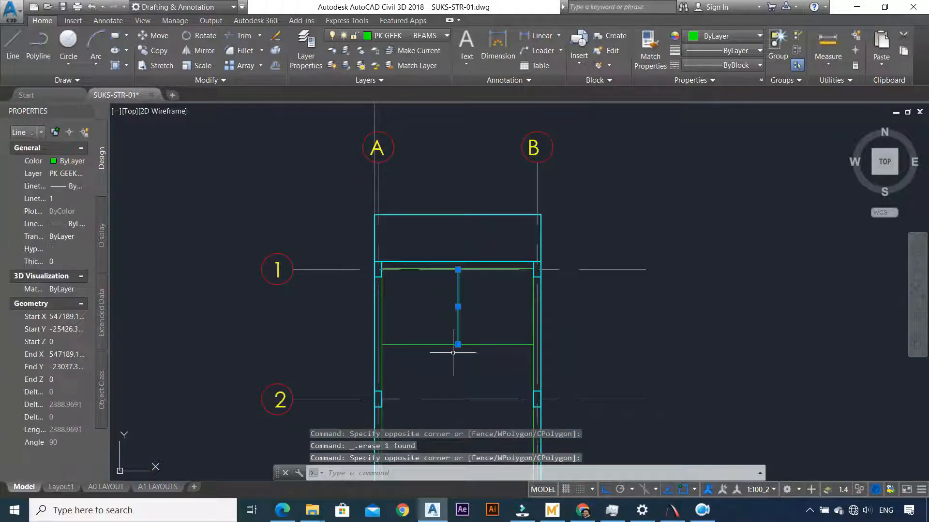
{"action": "left_click", "coordinate": [458, 345]}
{"action": "scroll", "coordinate": [460, 390], "scroll_direction": "up", "scroll_amount": 3}
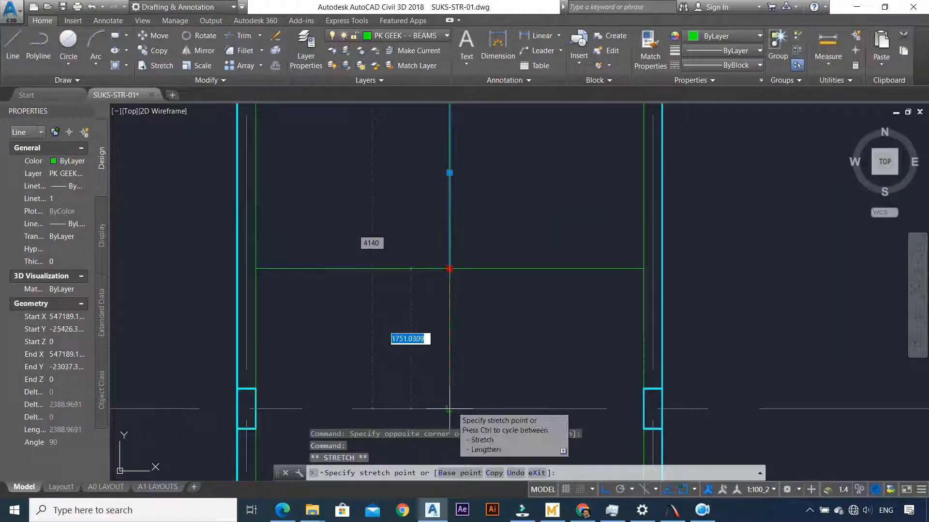
{"action": "key", "text": "Escape"}
Stretch the horizontal dividing line's left end to the centreline of gridline A
{"action": "scroll", "coordinate": [383, 251], "scroll_direction": "down", "scroll_amount": 3}
{"action": "scroll", "coordinate": [251, 272], "scroll_direction": "up", "scroll_amount": 4}
{"action": "left_click", "coordinate": [290, 248]}
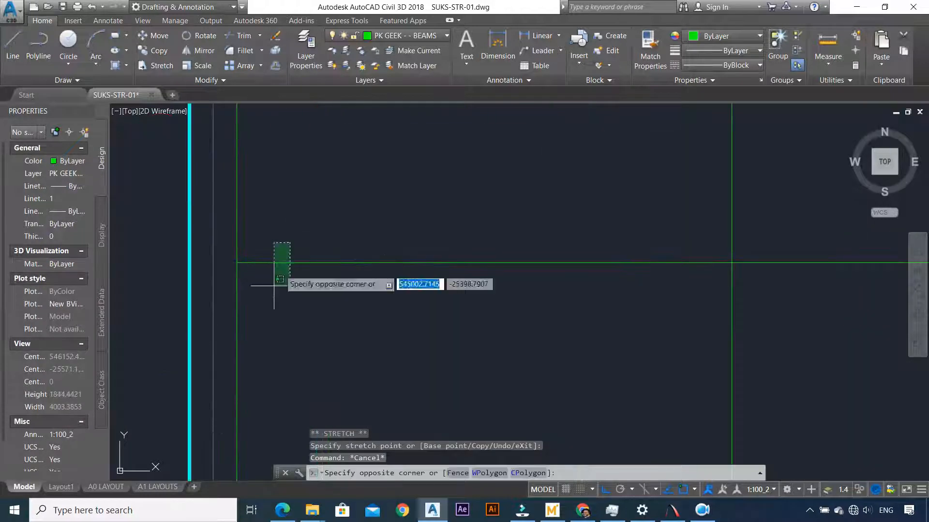
{"action": "left_click", "coordinate": [246, 261]}
{"action": "left_click", "coordinate": [237, 263]}
{"action": "key", "text": "Escape"}
{"action": "key", "text": "Escape"}
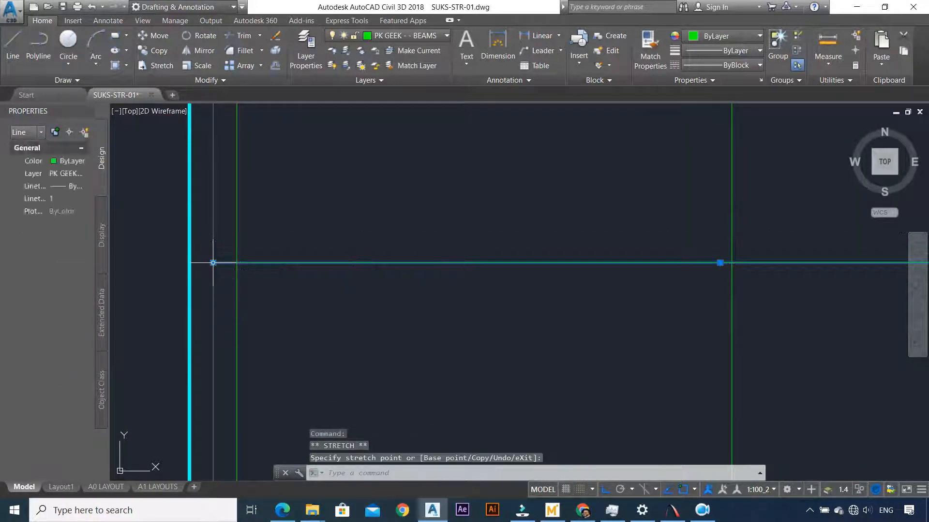
Stretch the horizontal dividing line's right end 115 mm to the centreline of gridline B
{"action": "scroll", "coordinate": [416, 250], "scroll_direction": "down", "scroll_amount": 5}
{"action": "scroll", "coordinate": [495, 262], "scroll_direction": "up", "scroll_amount": 4}
{"action": "left_click", "coordinate": [534, 248]}
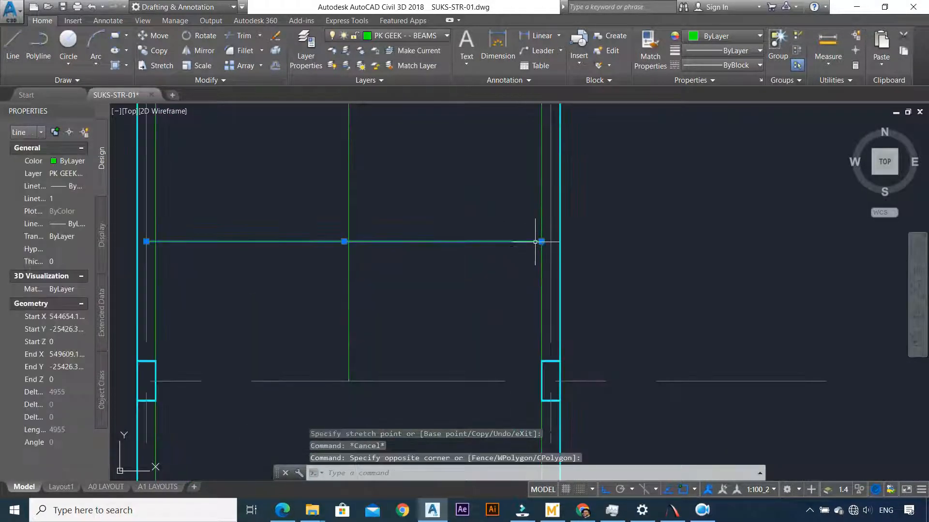
{"action": "scroll", "coordinate": [536, 242], "scroll_direction": "up", "scroll_amount": 2}
{"action": "left_click", "coordinate": [557, 236]}
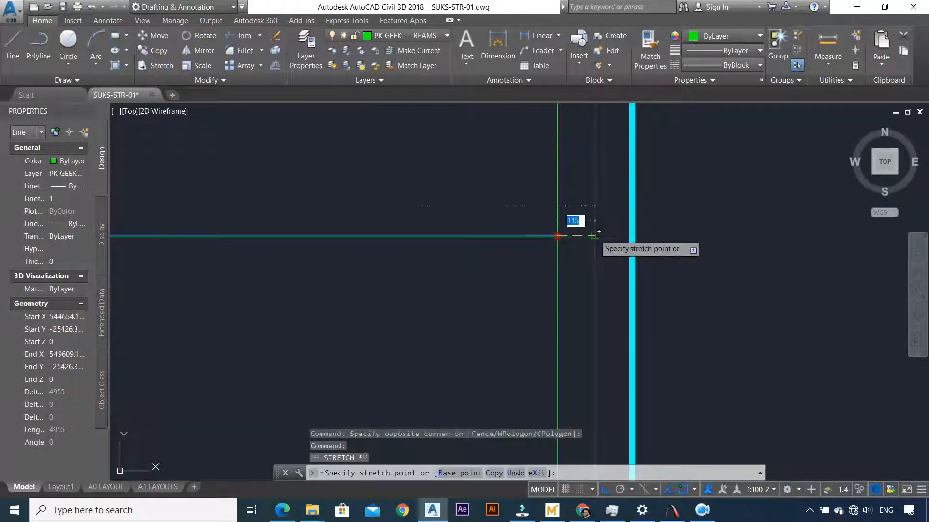
{"action": "key", "text": "Escape"}
{"action": "key", "text": "Escape"}
{"action": "scroll", "coordinate": [542, 244], "scroll_direction": "down", "scroll_amount": 5}
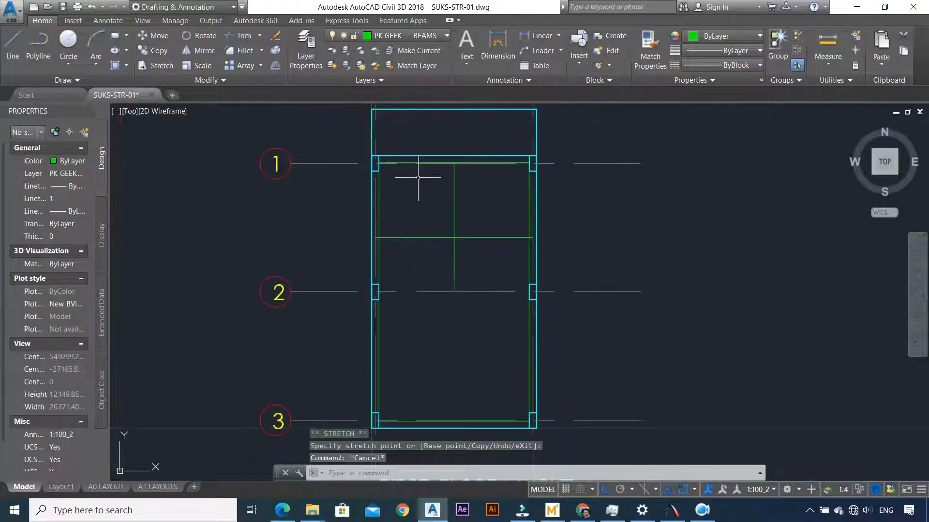
{"action": "key", "text": "Escape"}
Draw a vertical line from the top of the centred dividing line at gridline 1 up to the canopy slab's outer edge
{"action": "left_click", "coordinate": [10, 37]}
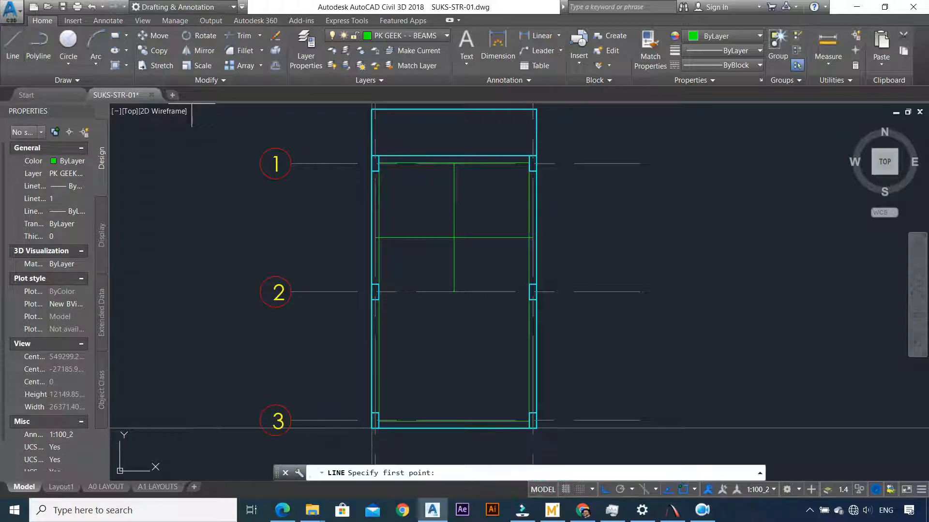
{"action": "scroll", "coordinate": [441, 149], "scroll_direction": "up", "scroll_amount": 10}
{"action": "left_click", "coordinate": [474, 322]}
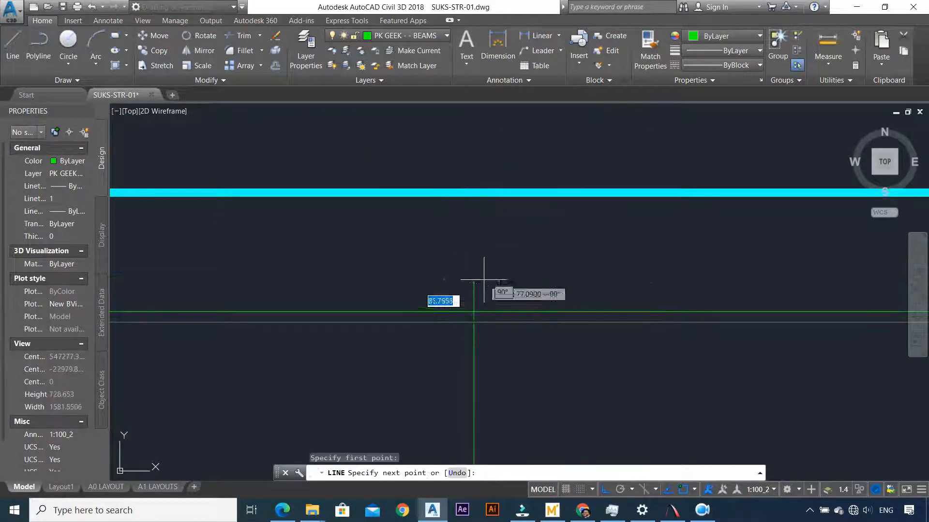
{"action": "scroll", "coordinate": [479, 203], "scroll_direction": "down", "scroll_amount": 5}
{"action": "scroll", "coordinate": [503, 234], "scroll_direction": "up", "scroll_amount": 3}
{"action": "left_click", "coordinate": [491, 223]}
{"action": "key", "text": "Escape"}
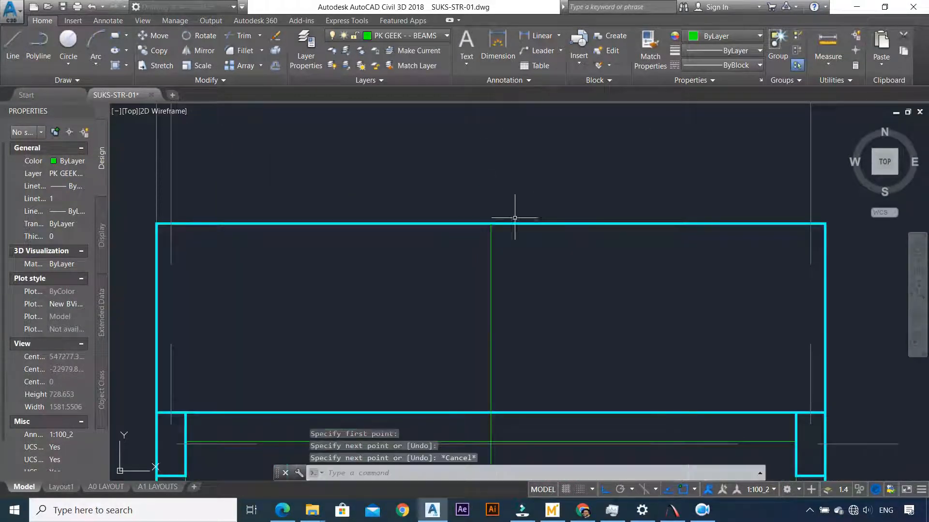
{"action": "scroll", "coordinate": [512, 291], "scroll_direction": "down", "scroll_amount": 4}
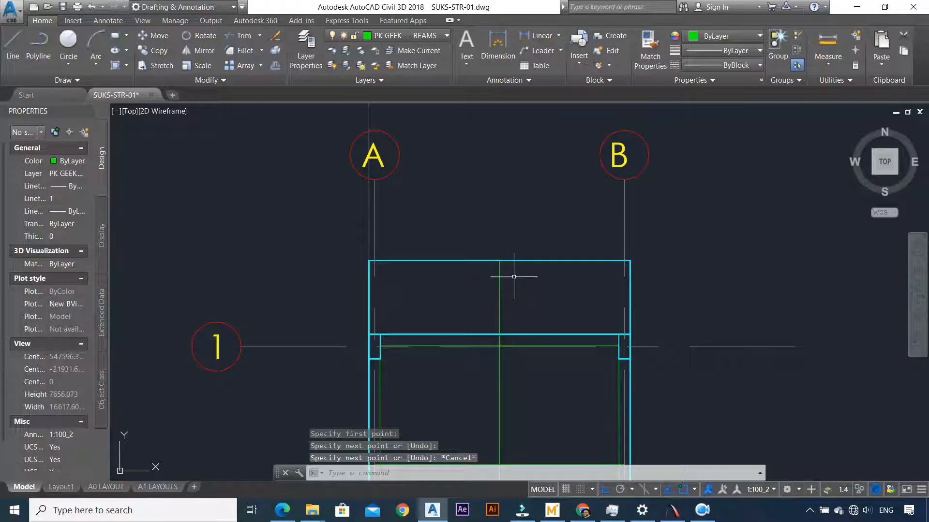
{"action": "scroll", "coordinate": [505, 279], "scroll_direction": "down", "scroll_amount": 4}
{"action": "scroll", "coordinate": [501, 384], "scroll_direction": "up", "scroll_amount": 5}
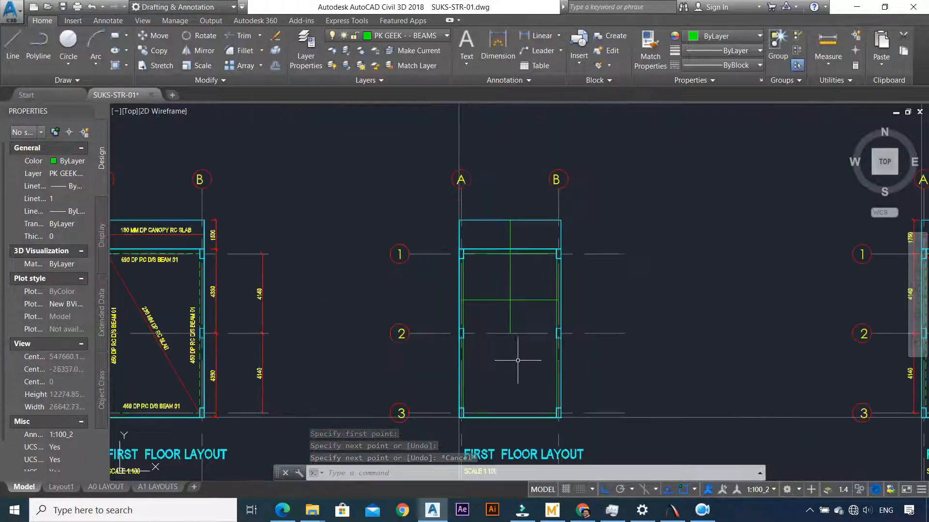
{"action": "scroll", "coordinate": [518, 341], "scroll_direction": "down", "scroll_amount": 2}
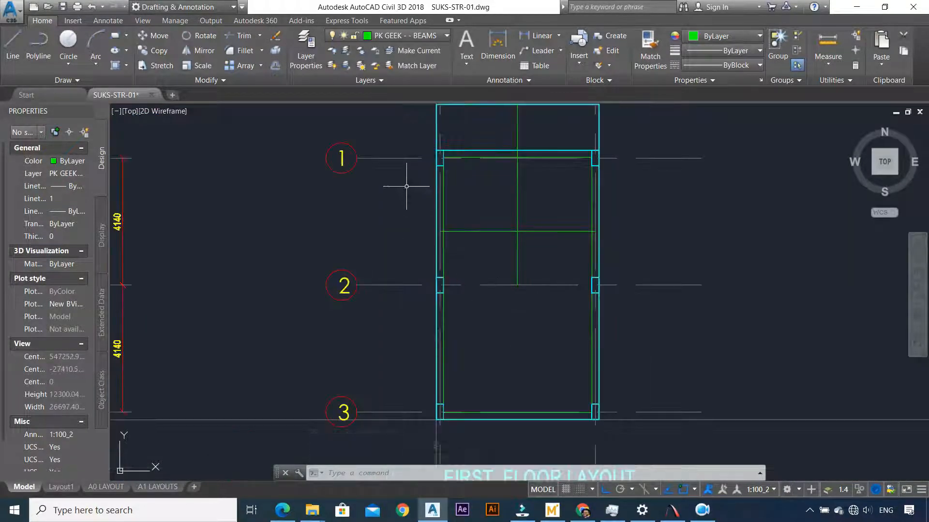
{"action": "scroll", "coordinate": [342, 234], "scroll_direction": "down", "scroll_amount": 3}
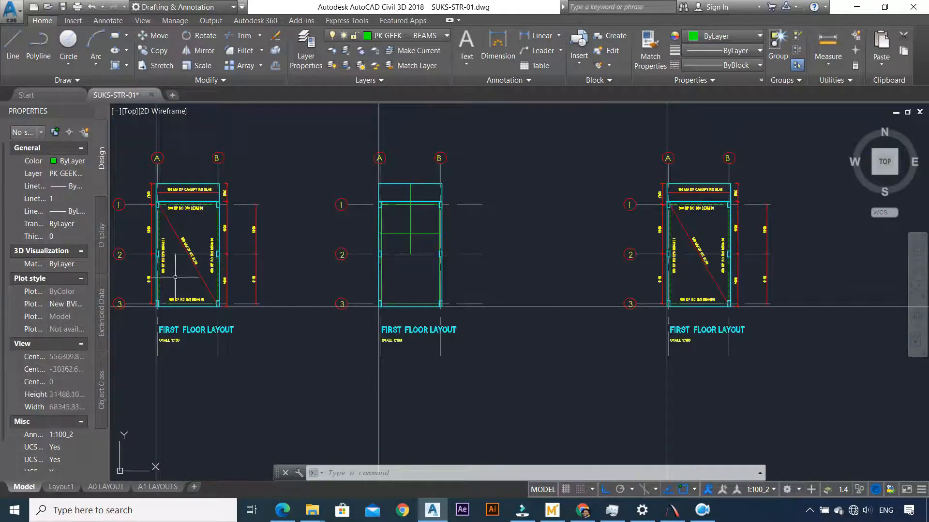
{"action": "scroll", "coordinate": [145, 251], "scroll_direction": "up", "scroll_amount": 4}
{"action": "scroll", "coordinate": [164, 199], "scroll_direction": "down", "scroll_amount": 3}
{"action": "scroll", "coordinate": [363, 201], "scroll_direction": "up", "scroll_amount": 2}
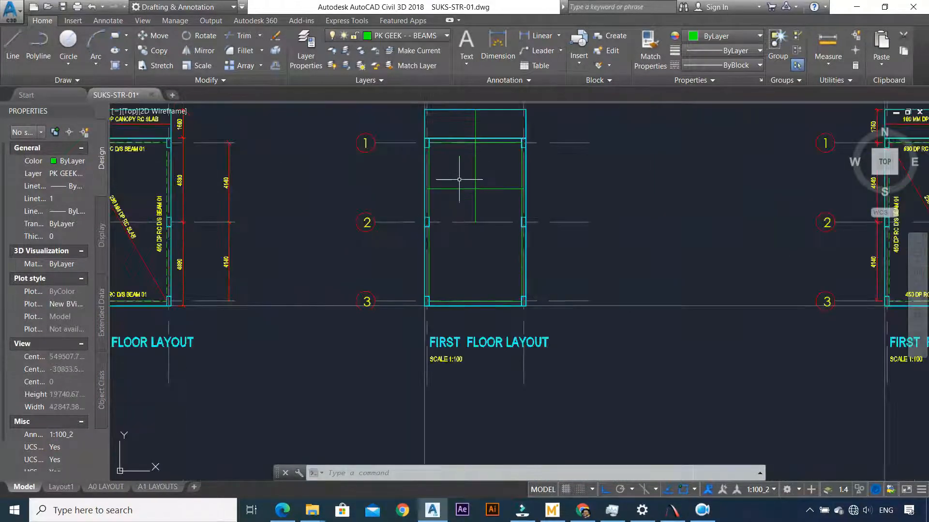
{"action": "left_click", "coordinate": [484, 166]}
{"action": "left_click", "coordinate": [460, 178]}
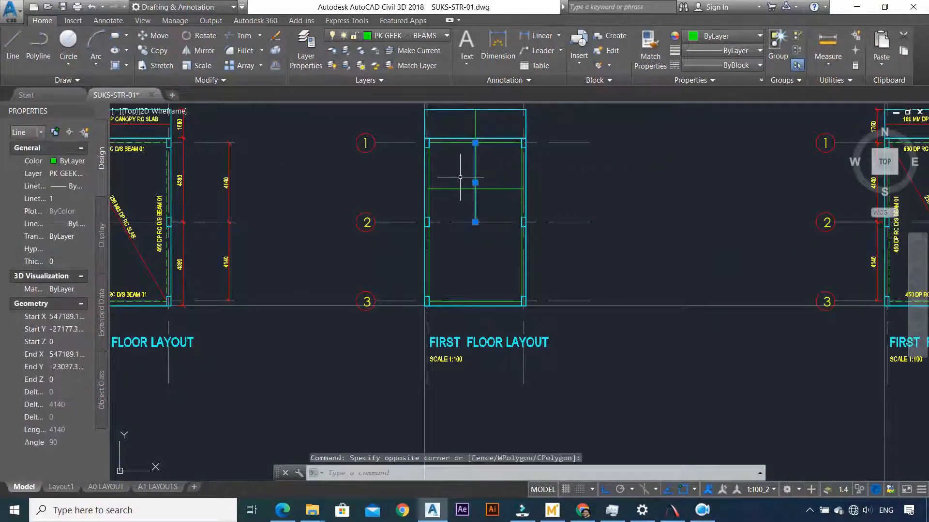
{"action": "left_click", "coordinate": [211, 54]}
{"action": "scroll", "coordinate": [436, 225], "scroll_direction": "up", "scroll_amount": 5}
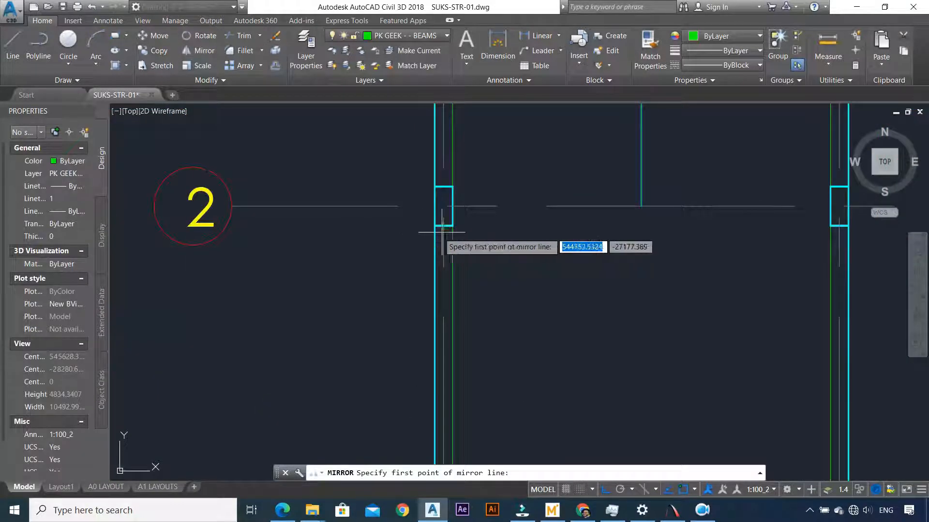
{"action": "left_click", "coordinate": [454, 209]}
{"action": "scroll", "coordinate": [503, 213], "scroll_direction": "down", "scroll_amount": 4}
{"action": "scroll", "coordinate": [693, 214], "scroll_direction": "up", "scroll_amount": 2}
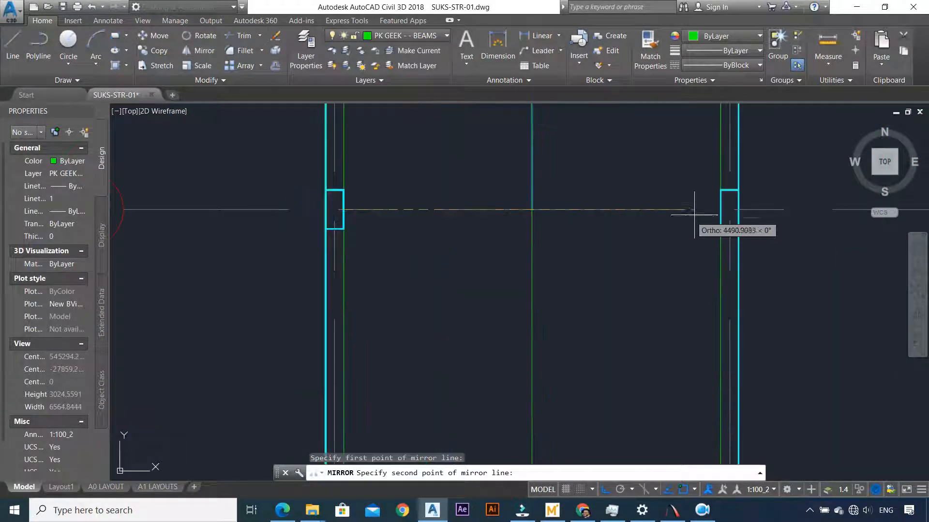
{"action": "left_click", "coordinate": [721, 213]}
{"action": "key", "text": "Escape"}
{"action": "scroll", "coordinate": [614, 301], "scroll_direction": "down", "scroll_amount": 3}
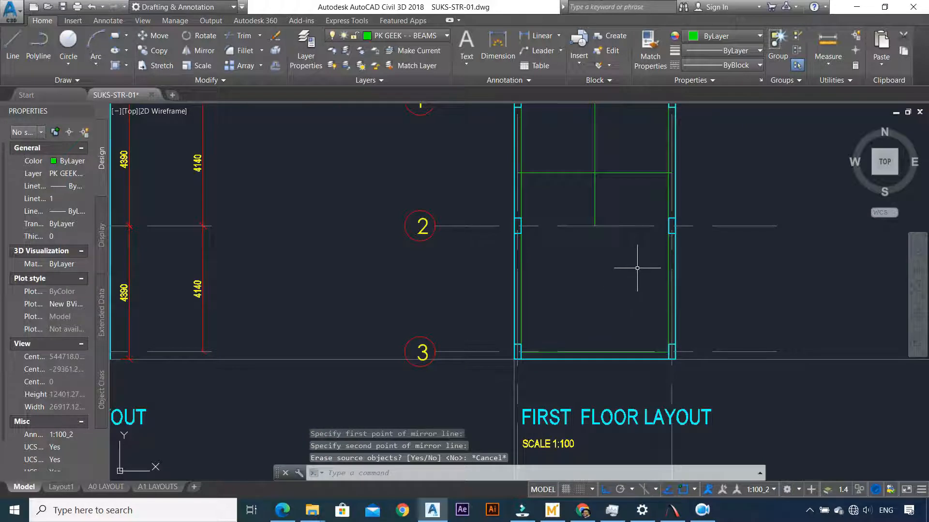
{"action": "key", "text": "Return"}
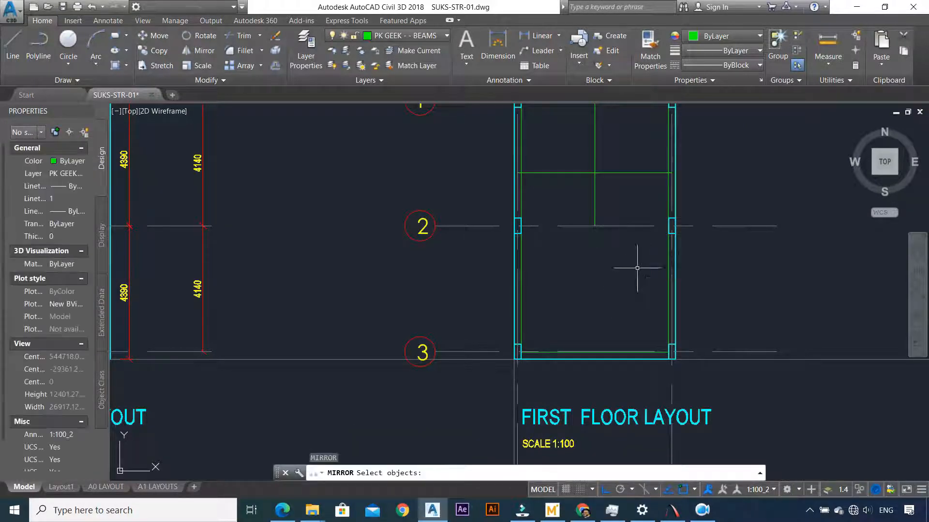
{"action": "key", "text": "Escape"}
Mirror the centred vertical line between gridlines 1 and 2 about gridline 2, keeping the original
{"action": "left_click_drag", "start_coordinate": [619, 146], "coordinate": [577, 142]}
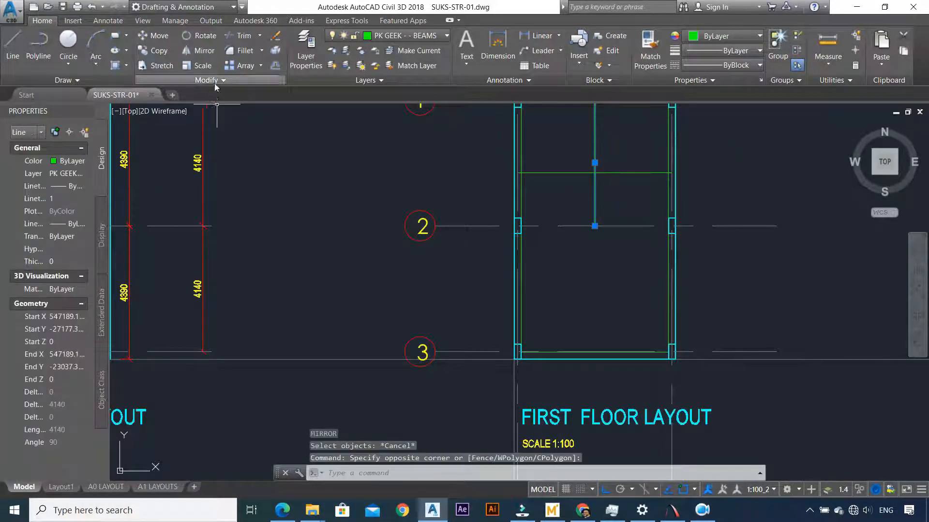
{"action": "left_click", "coordinate": [208, 54]}
{"action": "scroll", "coordinate": [532, 223], "scroll_direction": "up", "scroll_amount": 5}
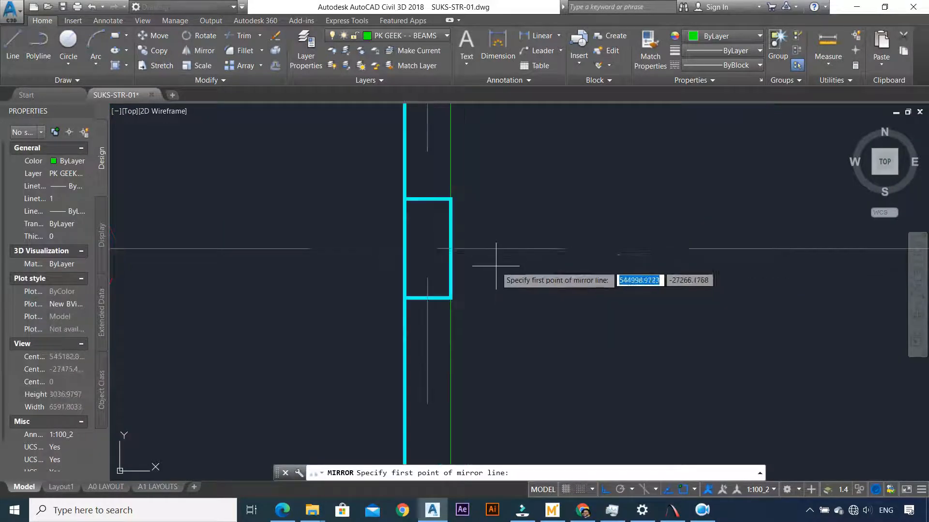
{"action": "left_click", "coordinate": [450, 250]}
{"action": "scroll", "coordinate": [450, 250], "scroll_direction": "down", "scroll_amount": 6}
{"action": "scroll", "coordinate": [655, 246], "scroll_direction": "up", "scroll_amount": 6}
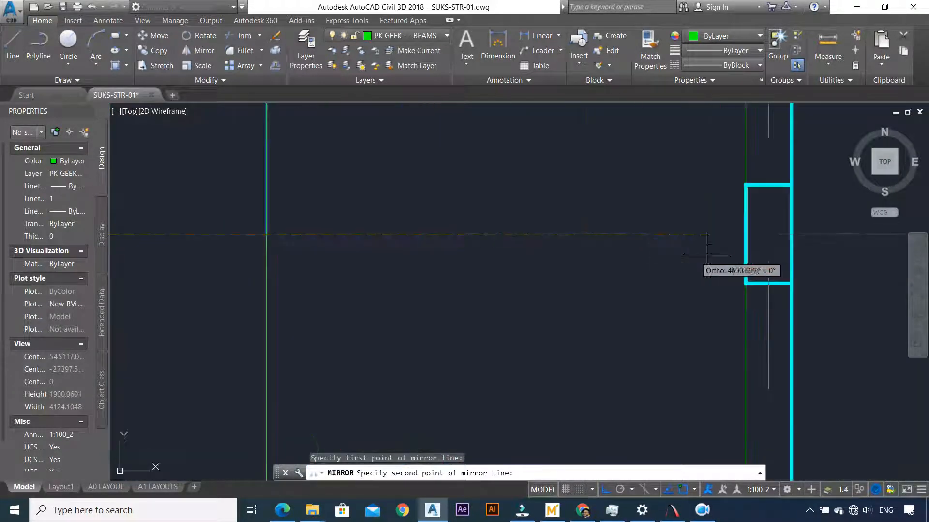
{"action": "left_click", "coordinate": [746, 235]}
{"action": "key", "text": "Escape"}
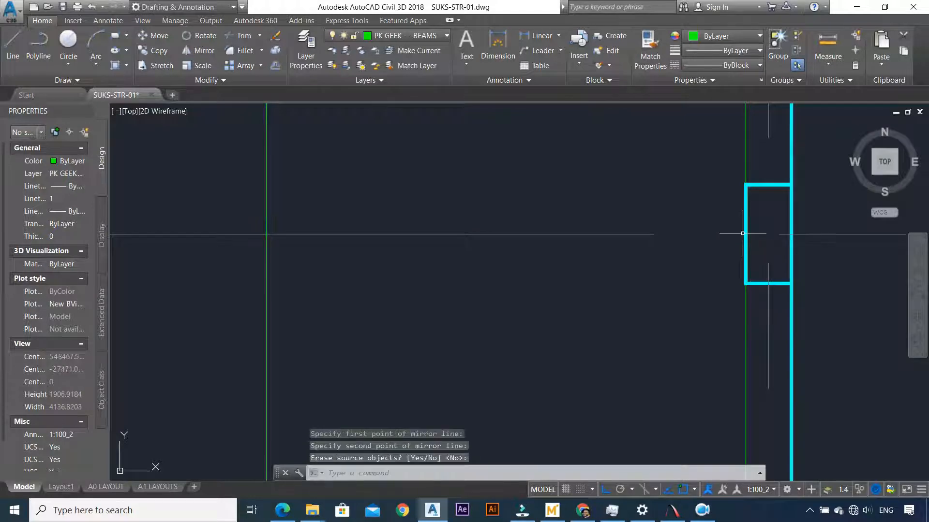
Examine the mirrored vertical line's end at gridline 3 and compare the divided plan with the neighbouring first floor layouts
{"action": "scroll", "coordinate": [746, 232], "scroll_direction": "down", "scroll_amount": 6}
{"action": "scroll", "coordinate": [577, 298], "scroll_direction": "up", "scroll_amount": 5}
{"action": "left_click", "coordinate": [578, 339]}
{"action": "key", "text": "Escape"}
{"action": "scroll", "coordinate": [549, 346], "scroll_direction": "up", "scroll_amount": 2}
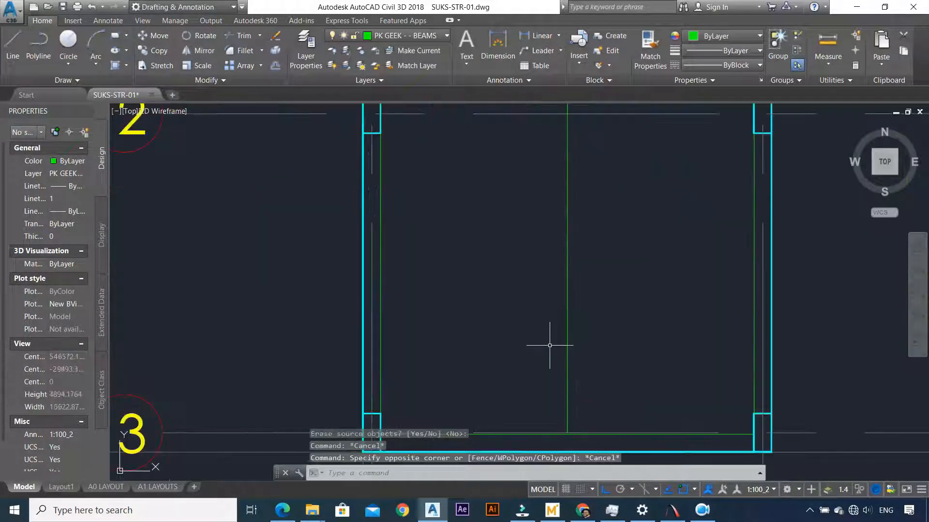
{"action": "scroll", "coordinate": [578, 425], "scroll_direction": "up", "scroll_amount": 6}
{"action": "scroll", "coordinate": [579, 417], "scroll_direction": "down", "scroll_amount": 8}
{"action": "scroll", "coordinate": [579, 403], "scroll_direction": "up", "scroll_amount": 8}
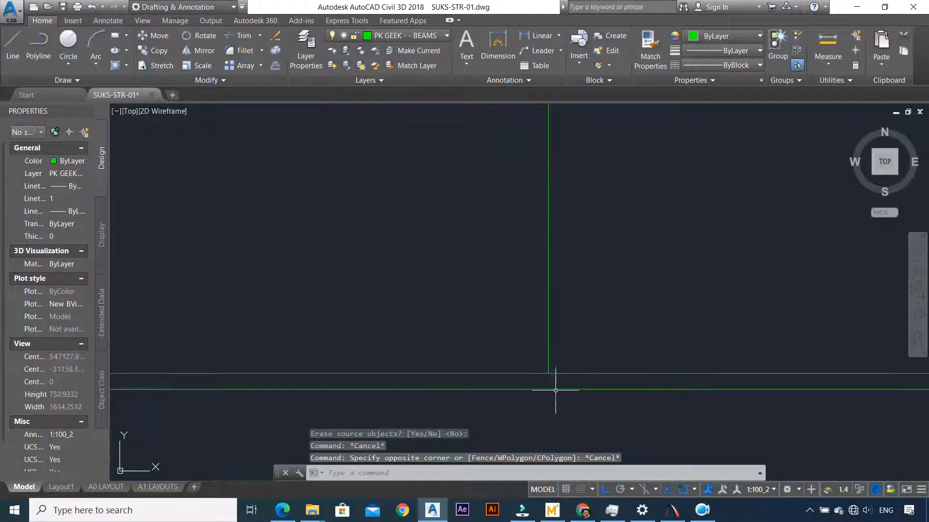
{"action": "key", "text": "Escape"}
{"action": "scroll", "coordinate": [551, 358], "scroll_direction": "down", "scroll_amount": 14}
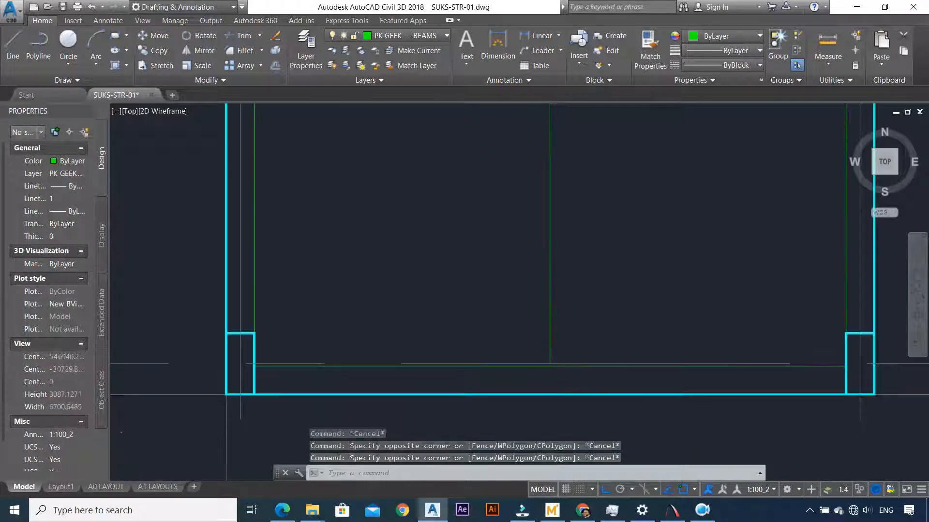
{"action": "scroll", "coordinate": [566, 271], "scroll_direction": "up", "scroll_amount": 2}
{"action": "scroll", "coordinate": [564, 246], "scroll_direction": "down", "scroll_amount": 6}
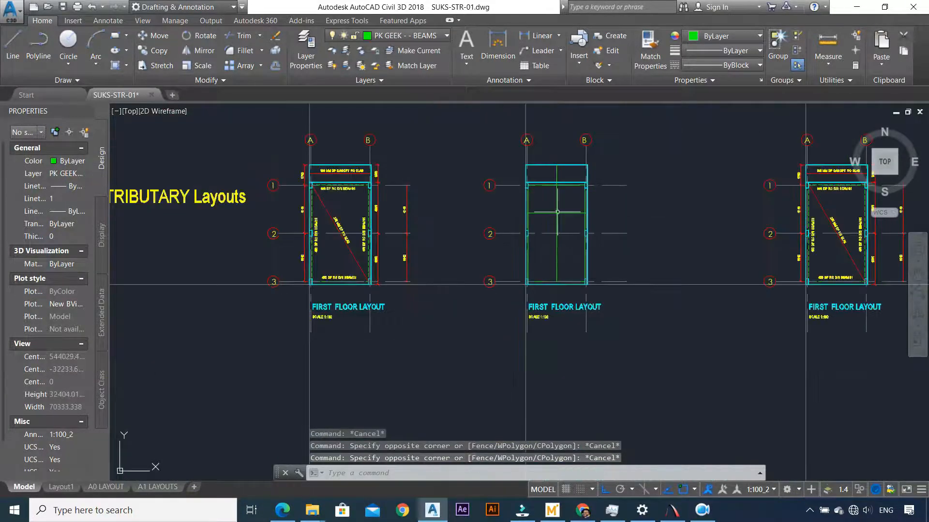
{"action": "scroll", "coordinate": [556, 203], "scroll_direction": "up", "scroll_amount": 6}
{"action": "scroll", "coordinate": [556, 200], "scroll_direction": "down", "scroll_amount": 6}
{"action": "scroll", "coordinate": [556, 178], "scroll_direction": "up", "scroll_amount": 8}
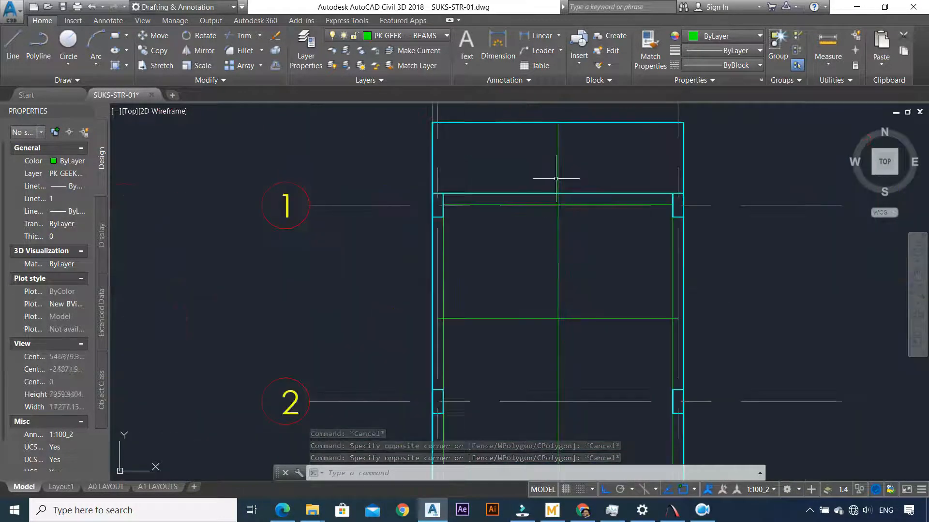
{"action": "scroll", "coordinate": [556, 179], "scroll_direction": "down", "scroll_amount": 5}
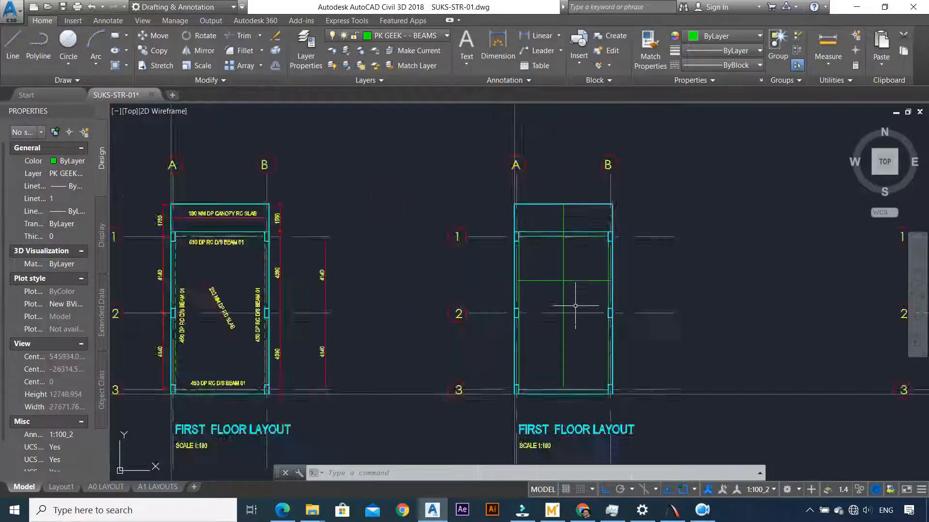
Mirror the horizontal dividing line about gridline 2 into the bay between gridlines 2 and 3, erasing the source line
{"action": "scroll", "coordinate": [564, 332], "scroll_direction": "up", "scroll_amount": 4}
{"action": "left_click", "coordinate": [640, 189]}
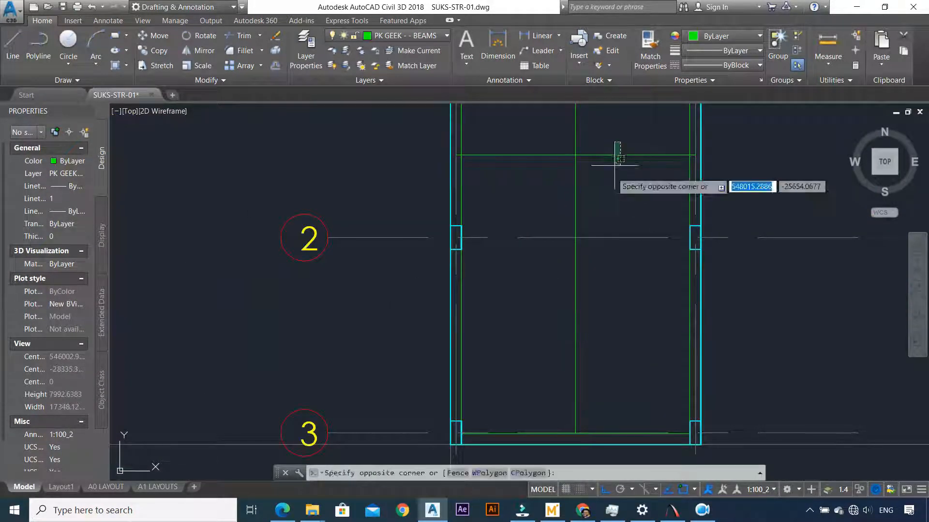
{"action": "left_click", "coordinate": [618, 150]}
{"action": "left_click", "coordinate": [209, 54]}
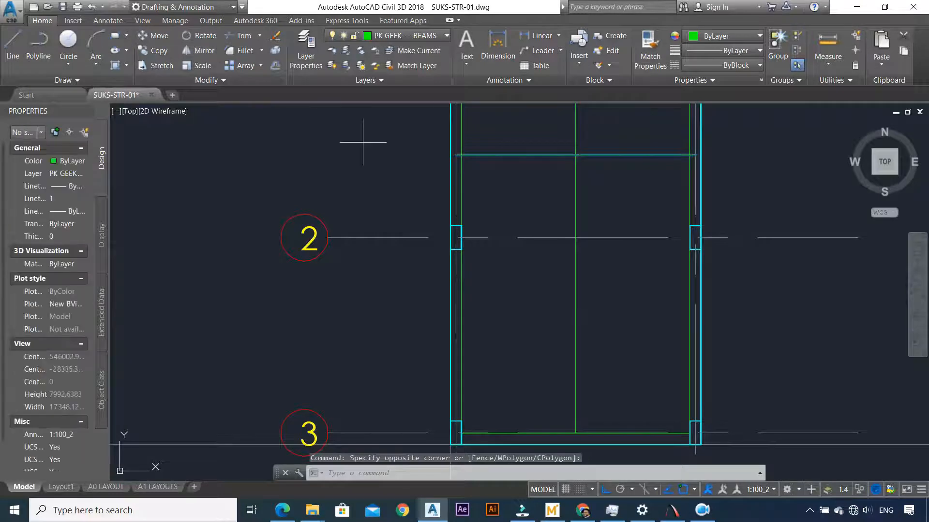
{"action": "scroll", "coordinate": [481, 248], "scroll_direction": "up", "scroll_amount": 4}
{"action": "scroll", "coordinate": [356, 140], "scroll_direction": "down", "scroll_amount": 2}
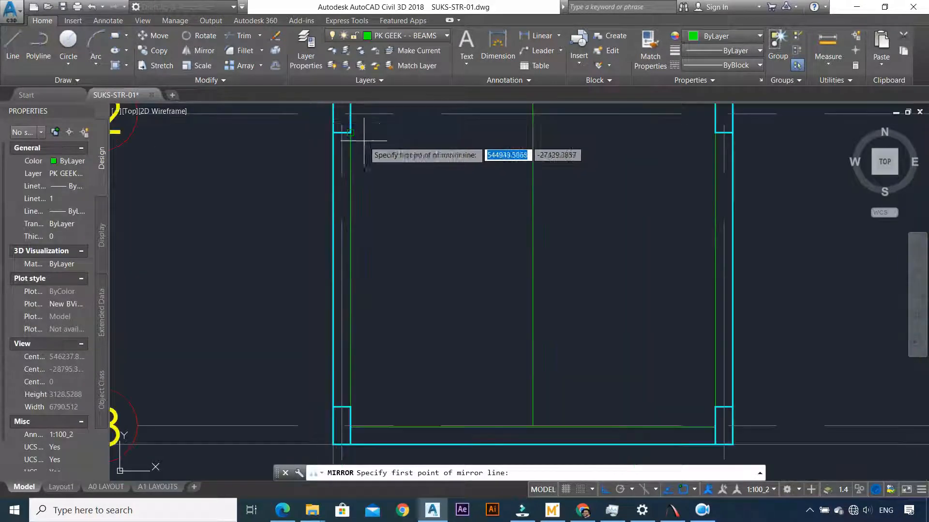
{"action": "left_click", "coordinate": [353, 116]}
{"action": "left_click", "coordinate": [713, 115]}
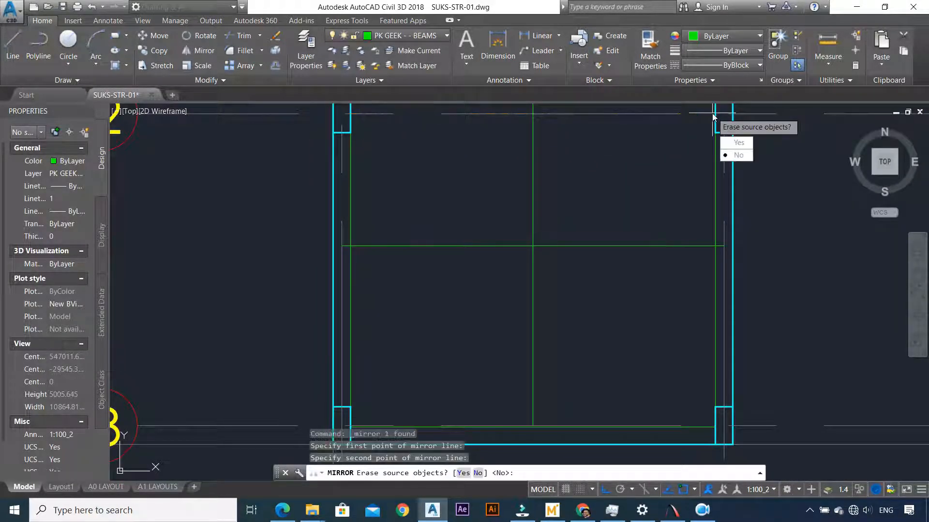
{"action": "type", "text": "\\"}
{"action": "key", "text": "Return"}
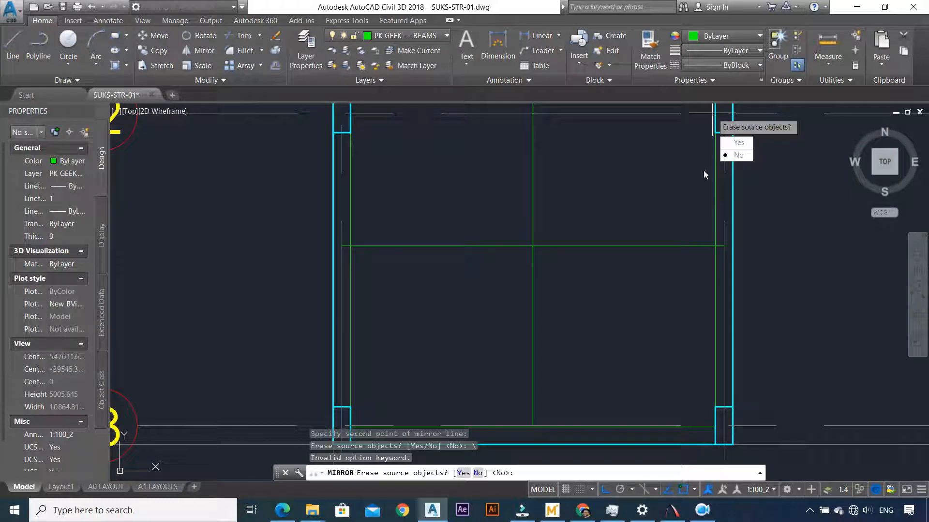
{"action": "type", "text": "Y"}
{"action": "key", "text": "Return"}
Mirror the horizontal dividing line between gridlines 2 and 3 about gridline 2, keeping the original
{"action": "scroll", "coordinate": [688, 142], "scroll_direction": "down", "scroll_amount": 8}
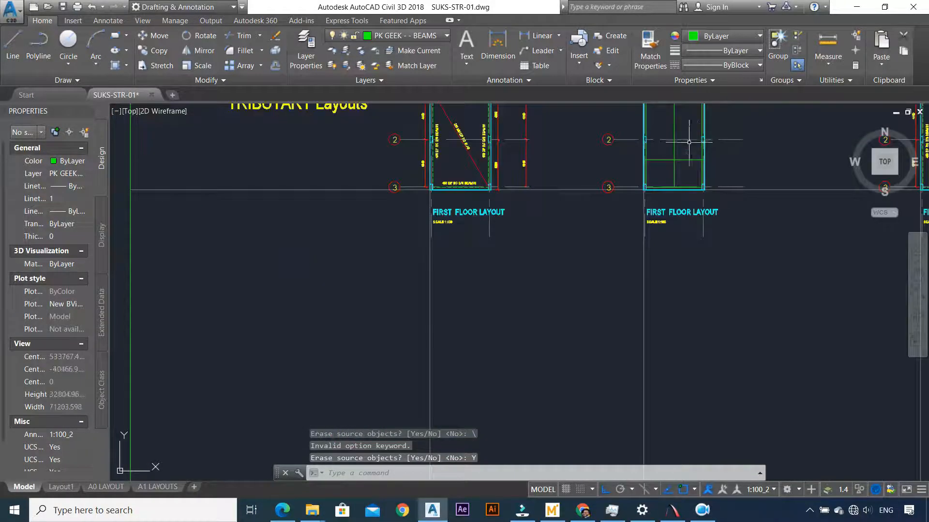
{"action": "scroll", "coordinate": [636, 246], "scroll_direction": "down", "scroll_amount": 2}
{"action": "scroll", "coordinate": [685, 145], "scroll_direction": "up", "scroll_amount": 4}
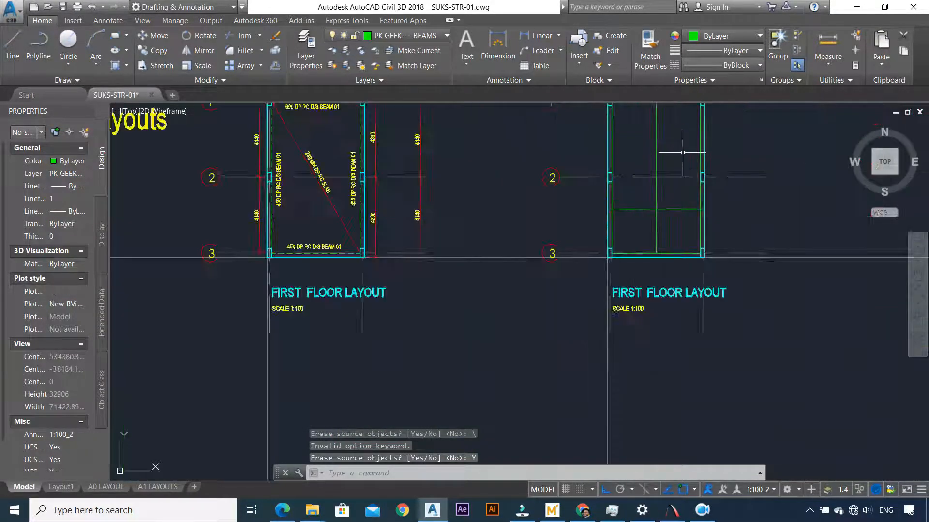
{"action": "scroll", "coordinate": [682, 171], "scroll_direction": "down", "scroll_amount": 2}
{"action": "scroll", "coordinate": [685, 150], "scroll_direction": "up", "scroll_amount": 2}
{"action": "left_click", "coordinate": [677, 221]}
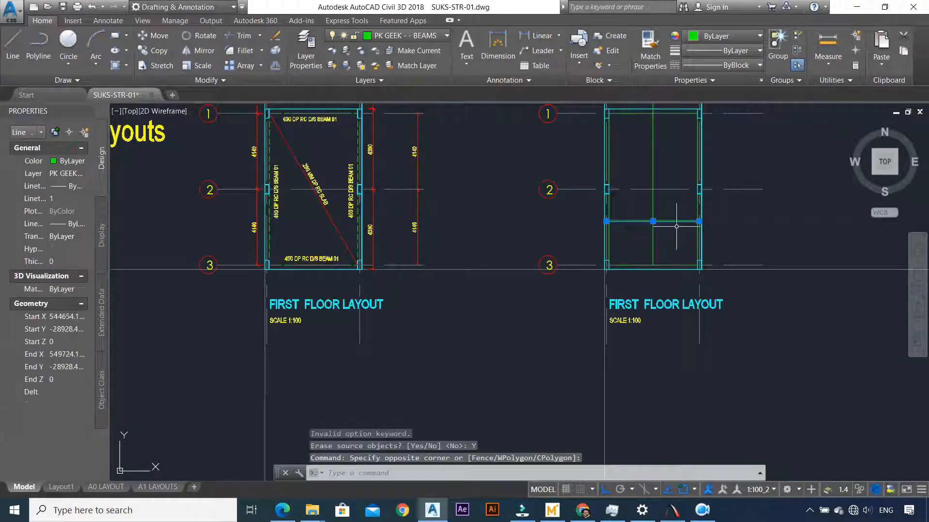
{"action": "left_click", "coordinate": [203, 50]}
{"action": "scroll", "coordinate": [668, 208], "scroll_direction": "up", "scroll_amount": 6}
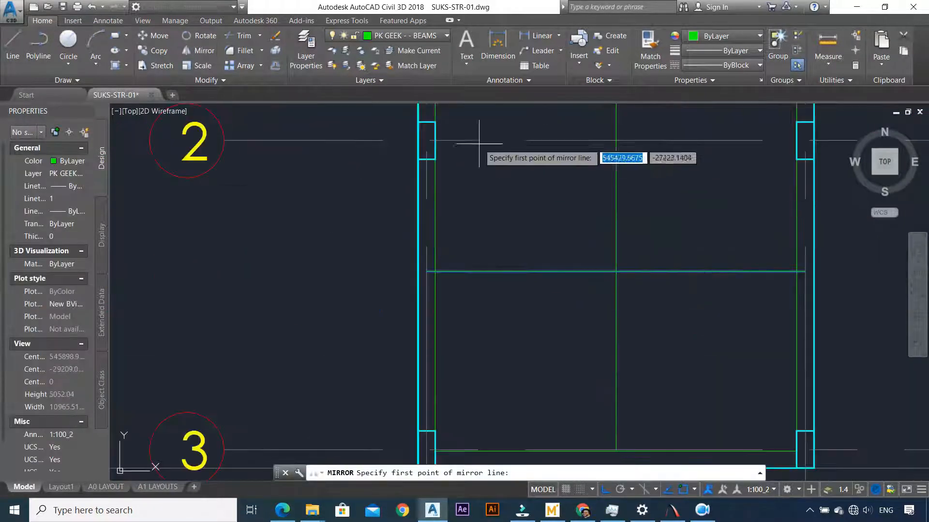
{"action": "left_click", "coordinate": [435, 141]}
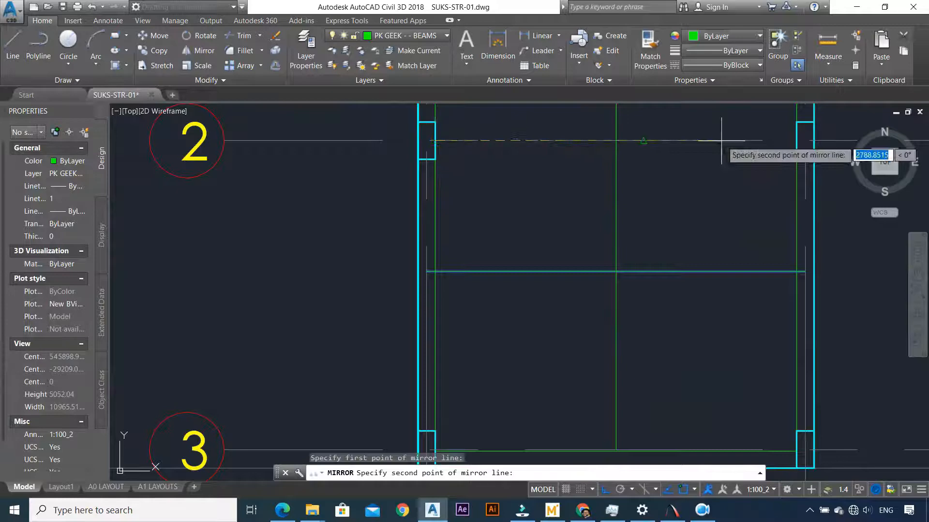
{"action": "left_click", "coordinate": [797, 141]}
{"action": "key", "text": "Escape"}
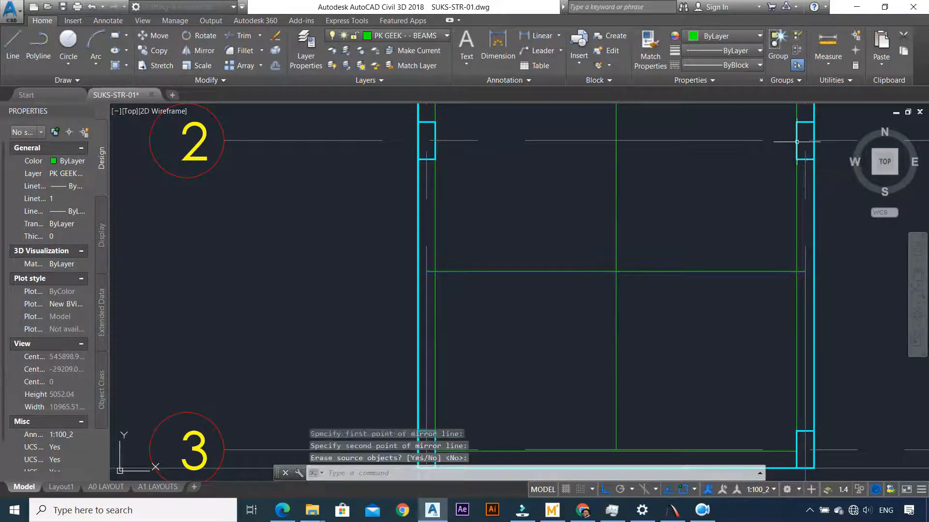
Examine the divided slab between gridlines 1 and 3 and compare it with the neighbouring first floor layout
{"action": "scroll", "coordinate": [797, 145], "scroll_direction": "down", "scroll_amount": 4}
{"action": "scroll", "coordinate": [797, 145], "scroll_direction": "up", "scroll_amount": 2}
{"action": "scroll", "coordinate": [663, 148], "scroll_direction": "down", "scroll_amount": 4}
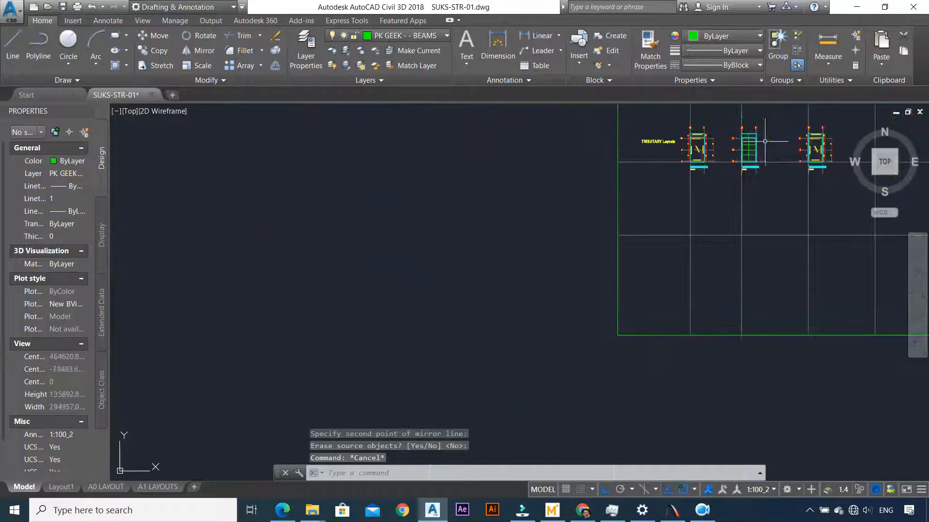
{"action": "scroll", "coordinate": [663, 149], "scroll_direction": "up", "scroll_amount": 3}
{"action": "scroll", "coordinate": [689, 153], "scroll_direction": "up", "scroll_amount": 3}
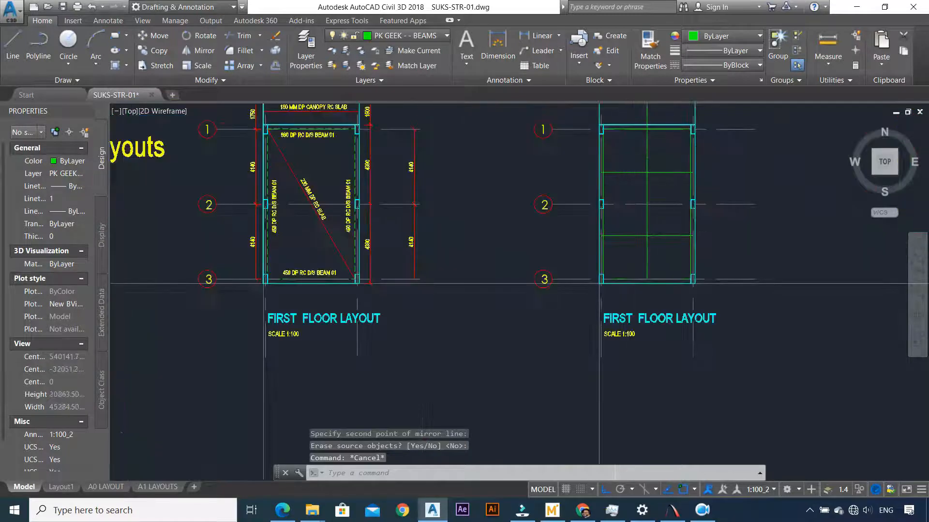
{"action": "scroll", "coordinate": [673, 155], "scroll_direction": "down", "scroll_amount": 3}
{"action": "scroll", "coordinate": [660, 190], "scroll_direction": "up", "scroll_amount": 3}
{"action": "scroll", "coordinate": [626, 176], "scroll_direction": "up", "scroll_amount": 2}
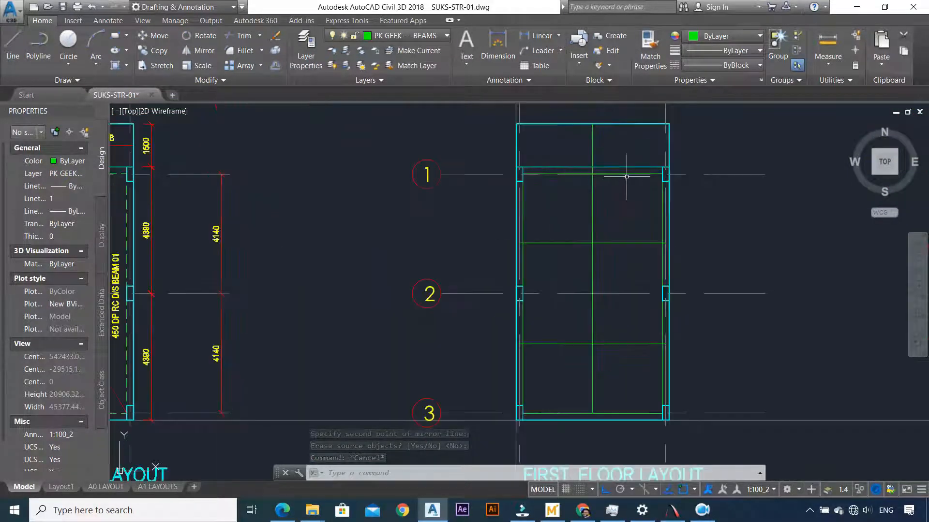
Draw a rectangle about 2650 by 4139 around corner A-1, from the outer slab edge at the horizontal dividing line to the canopy edge's midpoint
{"action": "left_click", "coordinate": [138, 55]}
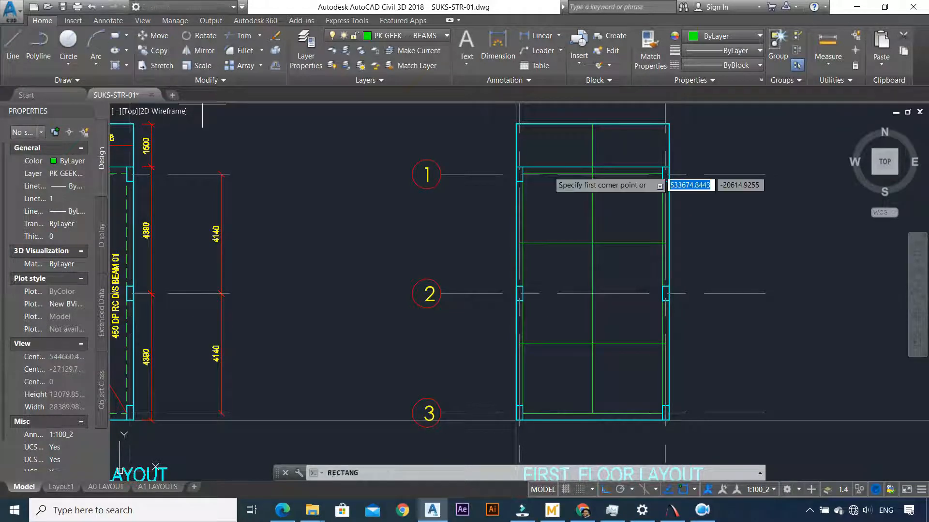
{"action": "scroll", "coordinate": [515, 250], "scroll_direction": "up", "scroll_amount": 2}
{"action": "scroll", "coordinate": [534, 278], "scroll_direction": "up", "scroll_amount": 2}
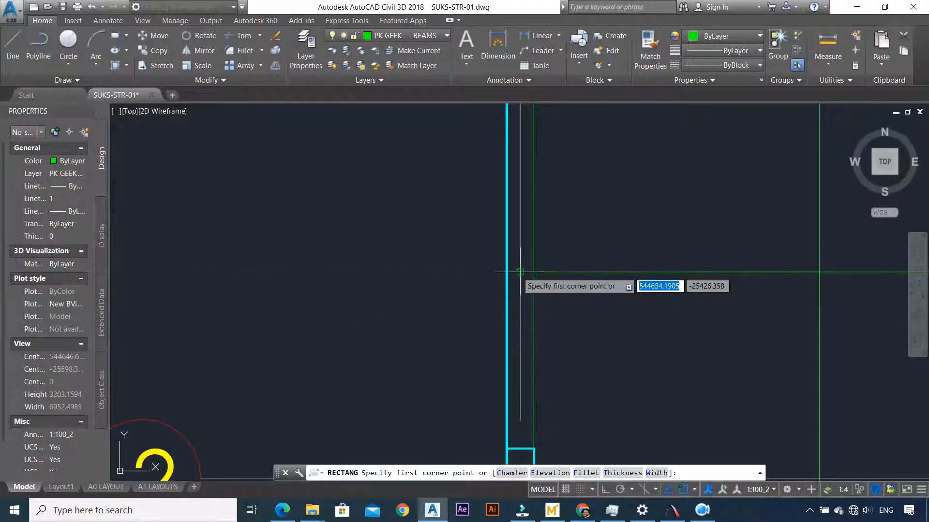
{"action": "left_click", "coordinate": [541, 251]}
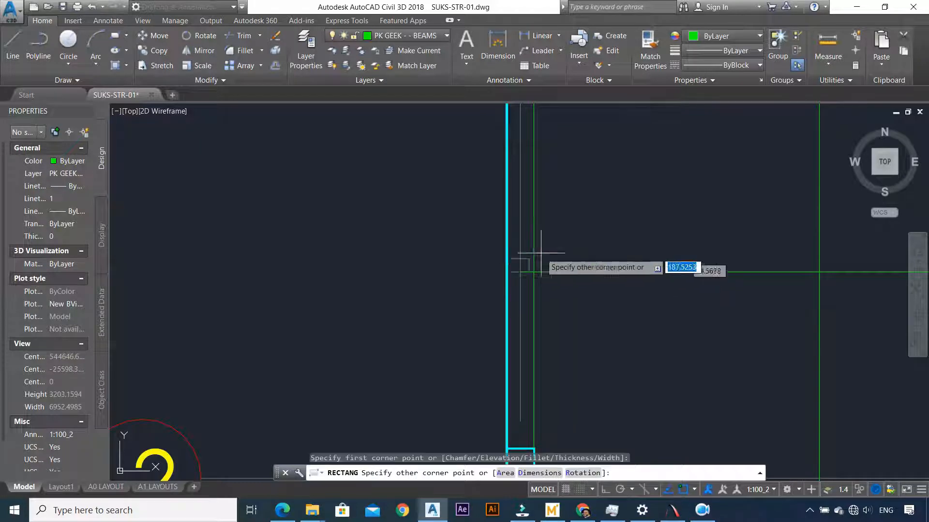
{"action": "scroll", "coordinate": [599, 226], "scroll_direction": "down", "scroll_amount": 3}
{"action": "scroll", "coordinate": [640, 140], "scroll_direction": "up", "scroll_amount": 2}
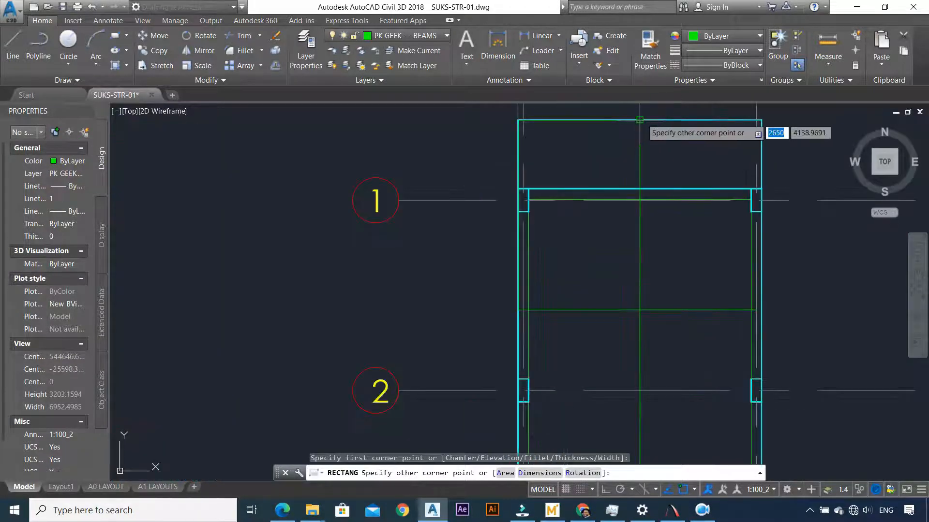
{"action": "left_click", "coordinate": [641, 118]}
{"action": "key", "text": "Escape"}
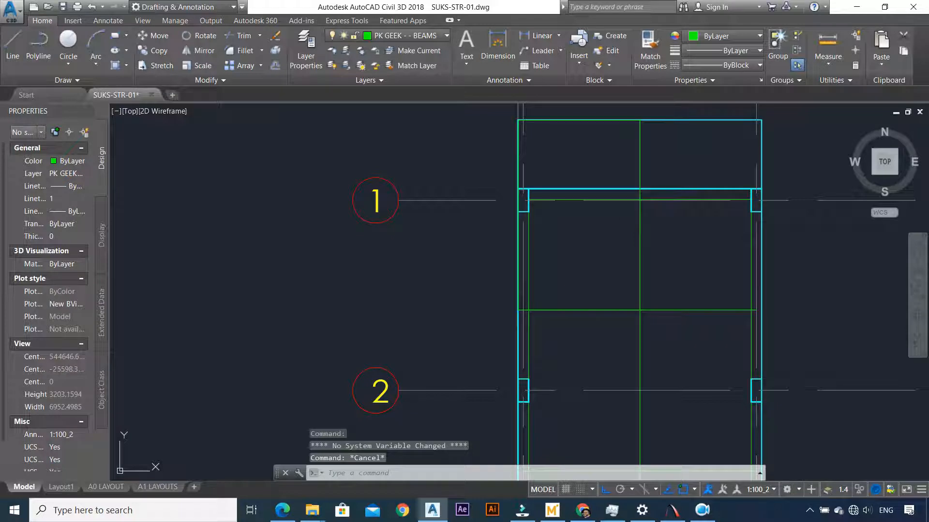
Hatch the rectangle around corner A-1 with a solid fill in colour 40, selecting the rectangle as boundary
{"action": "type", "text": "h"}
{"action": "key", "text": "Return"}
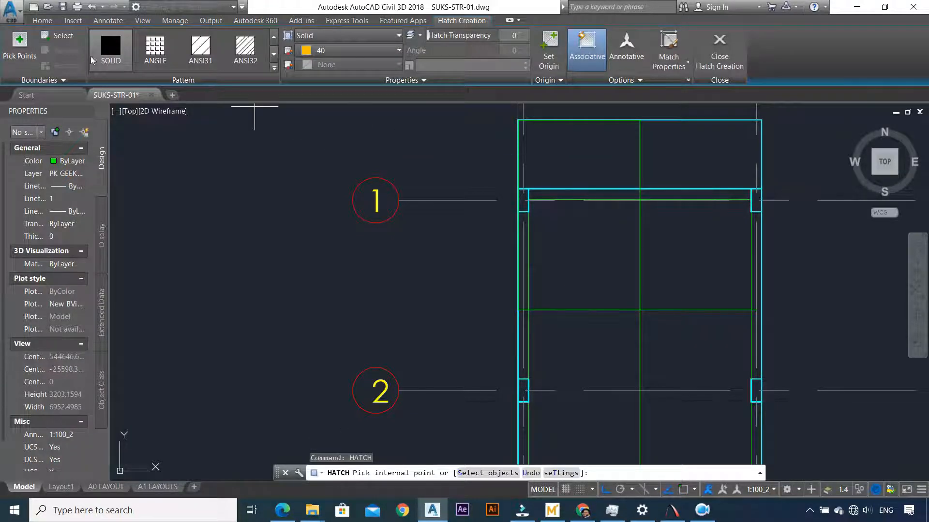
{"action": "left_click", "coordinate": [59, 35]}
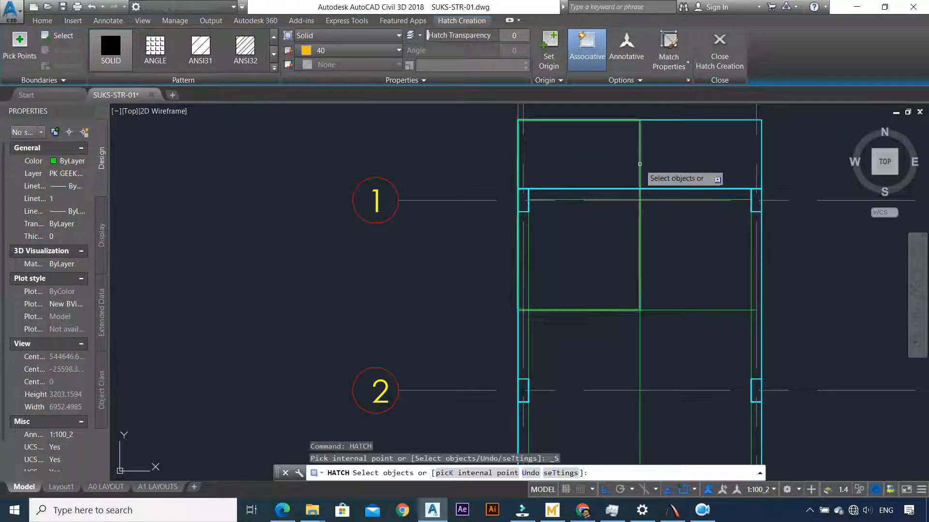
{"action": "left_click", "coordinate": [639, 165]}
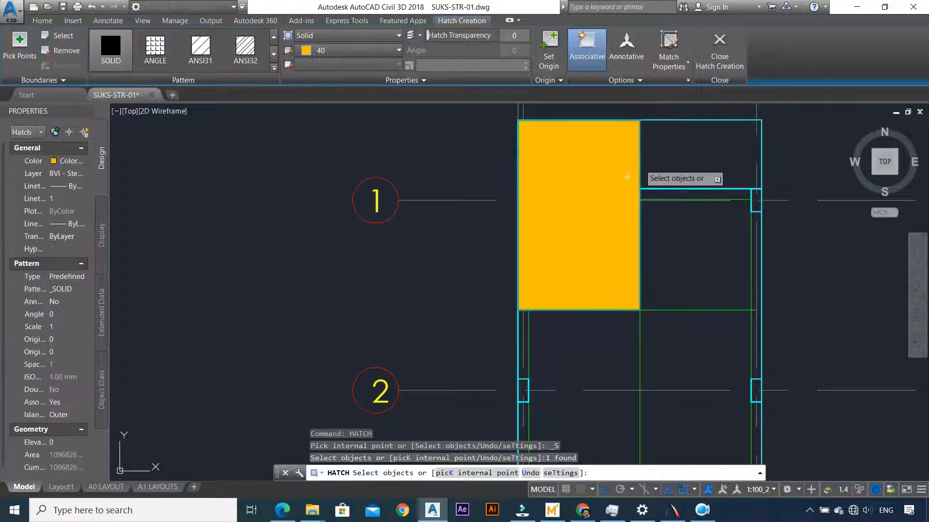
{"action": "key", "text": "Escape"}
Change the hatch around corner A-1 to the ANSI32 pattern with a scale of 50
{"action": "left_click", "coordinate": [597, 166]}
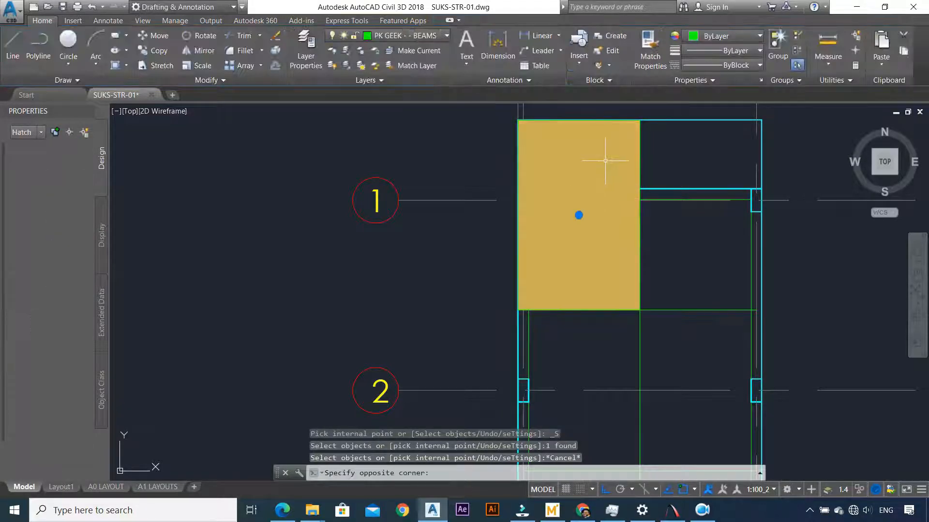
{"action": "left_click", "coordinate": [322, 54]}
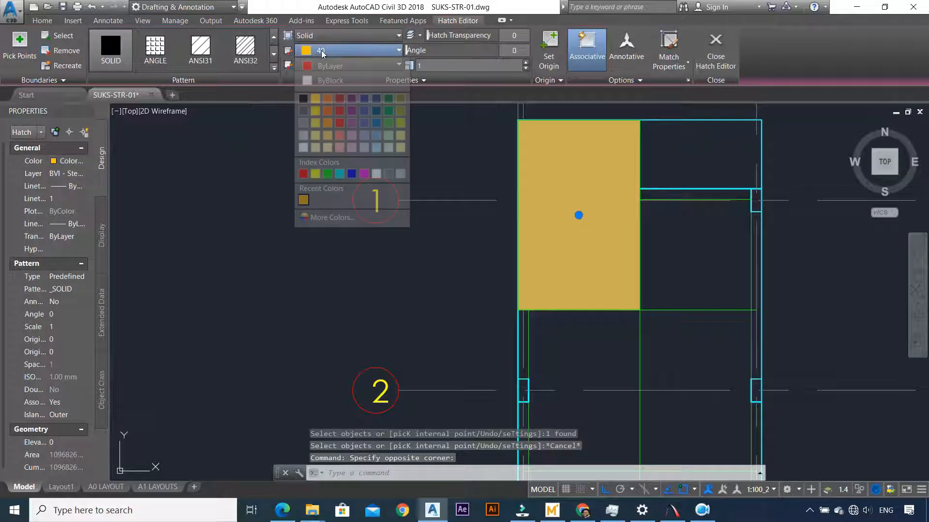
{"action": "left_click", "coordinate": [322, 53]}
{"action": "left_click", "coordinate": [243, 47]}
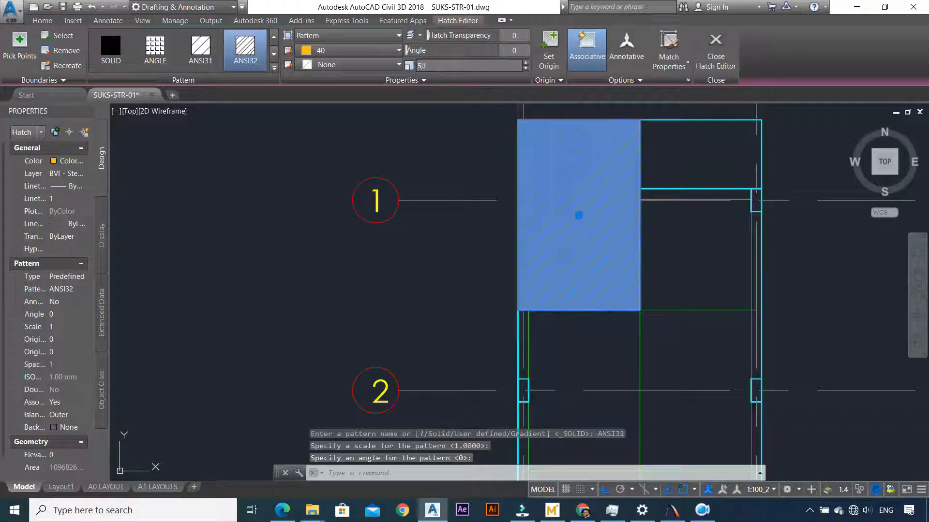
{"action": "key", "text": "Escape"}
Examine the hatched tributary area around the column at A-1 and its extent within the divided plan
{"action": "scroll", "coordinate": [580, 200], "scroll_direction": "down", "scroll_amount": 5}
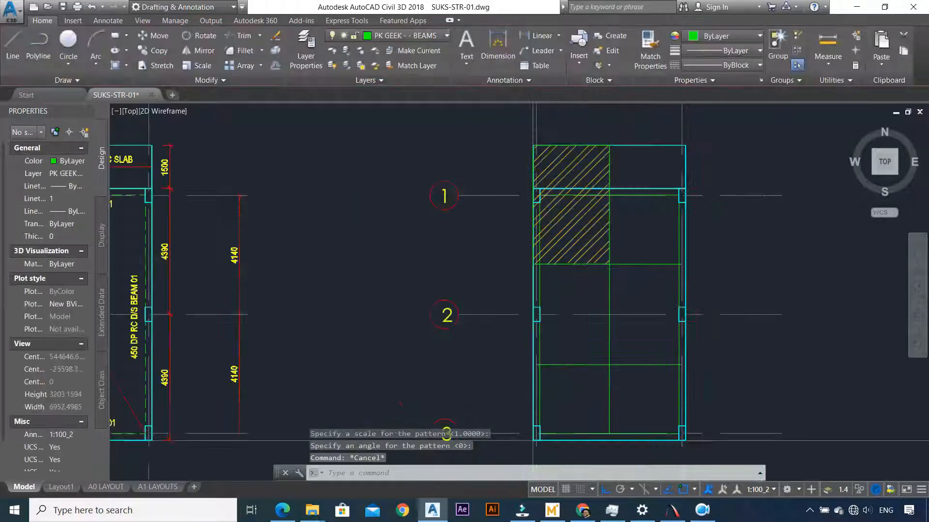
{"action": "scroll", "coordinate": [605, 206], "scroll_direction": "up", "scroll_amount": 3}
{"action": "scroll", "coordinate": [525, 202], "scroll_direction": "down", "scroll_amount": 3}
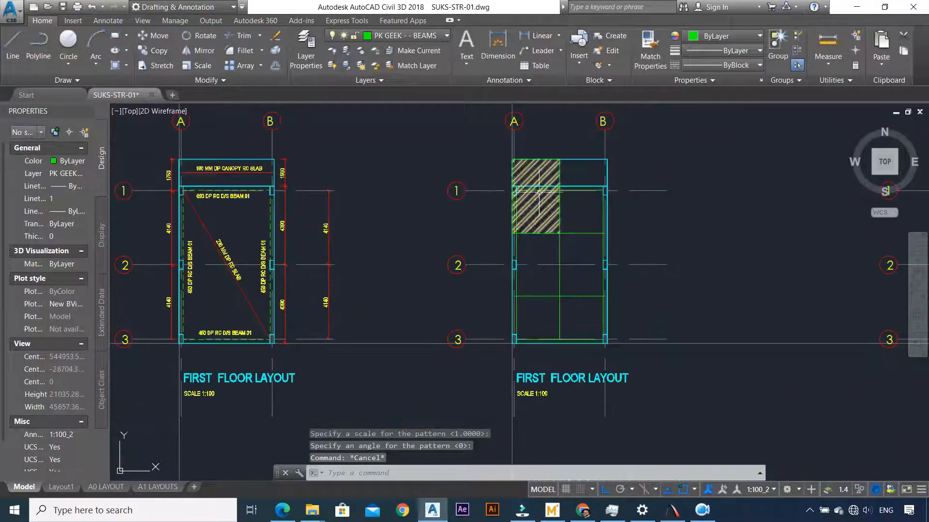
{"action": "scroll", "coordinate": [545, 209], "scroll_direction": "up", "scroll_amount": 3}
{"action": "scroll", "coordinate": [526, 190], "scroll_direction": "up", "scroll_amount": 2}
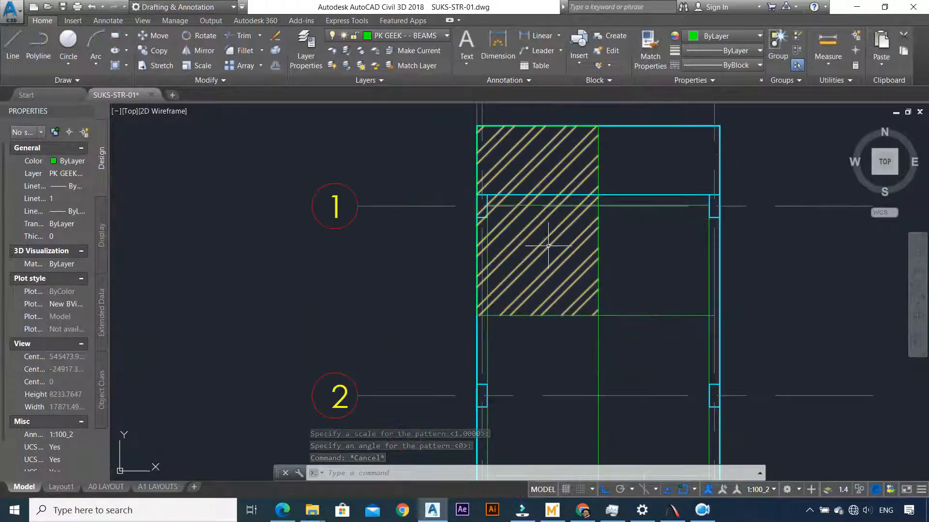
{"action": "left_click", "coordinate": [543, 239]}
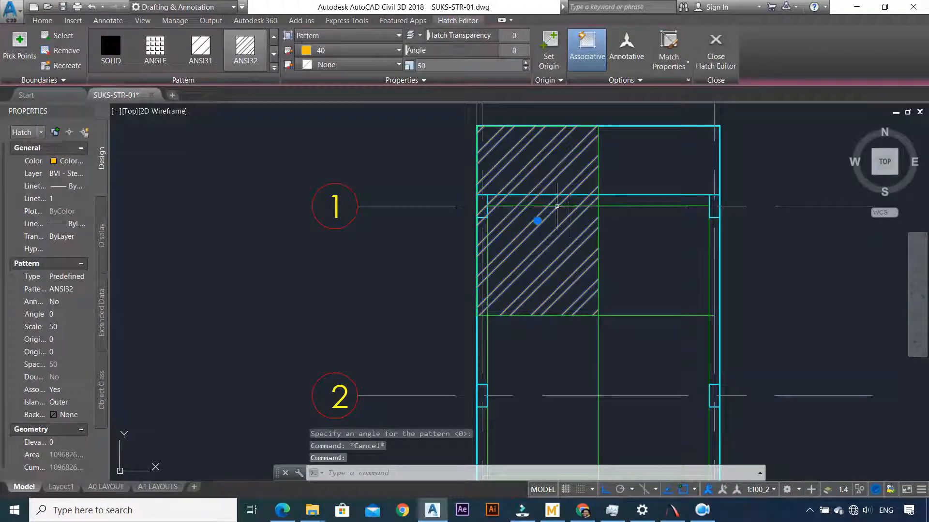
{"action": "key", "text": "Escape"}
{"action": "scroll", "coordinate": [571, 196], "scroll_direction": "down", "scroll_amount": 3}
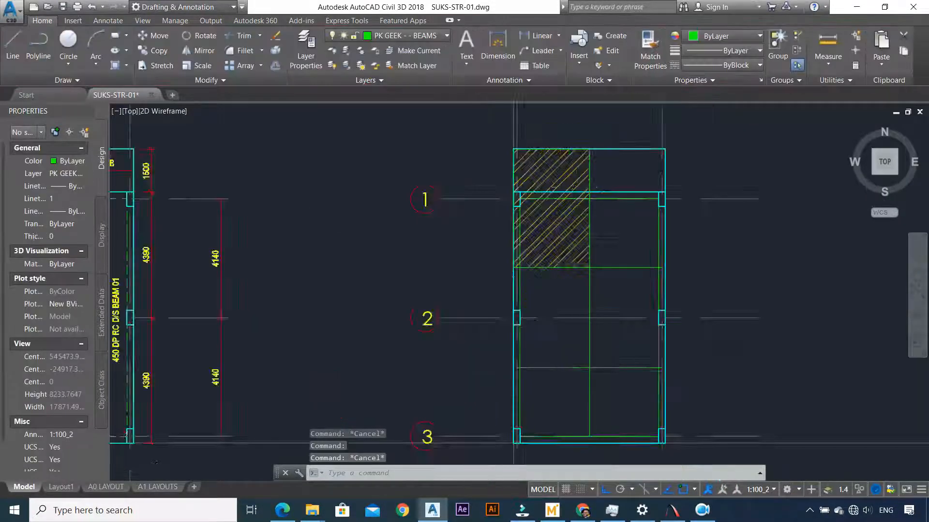
{"action": "scroll", "coordinate": [573, 190], "scroll_direction": "up", "scroll_amount": 3}
{"action": "scroll", "coordinate": [472, 207], "scroll_direction": "up", "scroll_amount": 2}
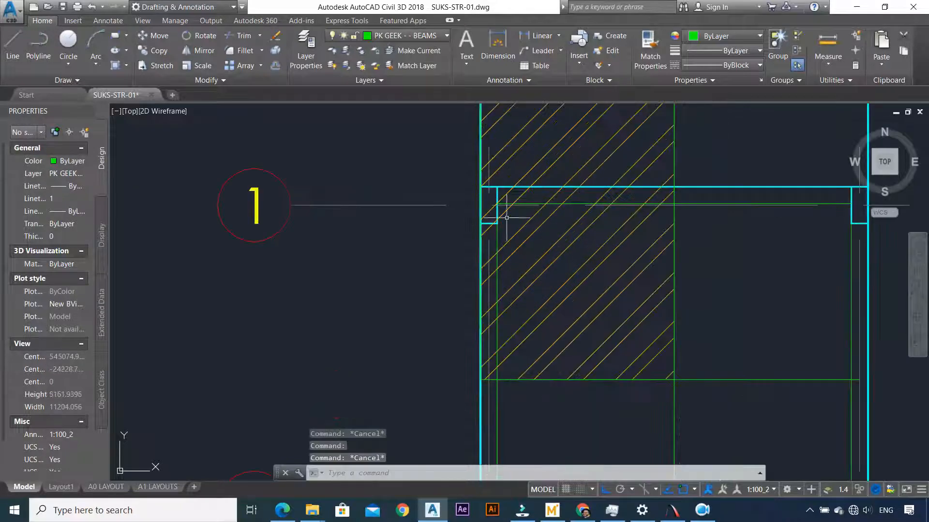
{"action": "scroll", "coordinate": [461, 237], "scroll_direction": "down", "scroll_amount": 2}
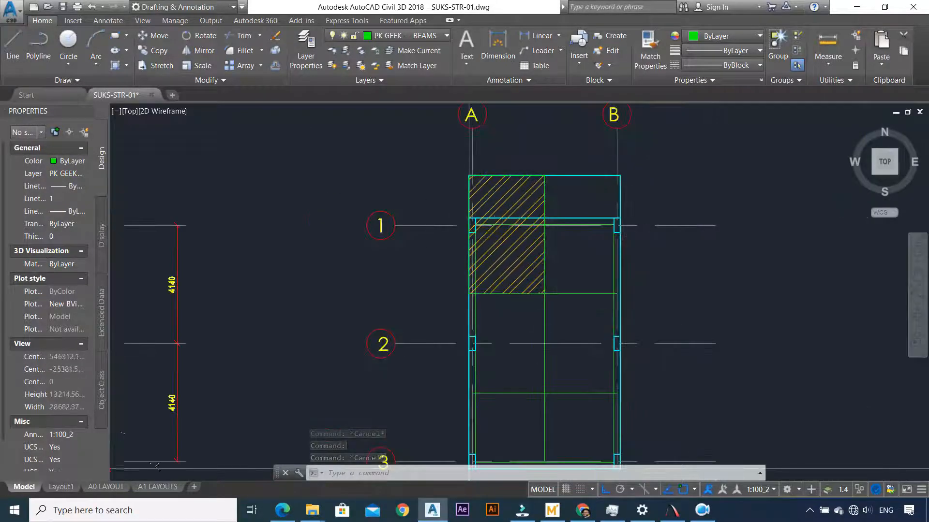
{"action": "scroll", "coordinate": [523, 254], "scroll_direction": "down", "scroll_amount": 6}
{"action": "scroll", "coordinate": [533, 246], "scroll_direction": "up", "scroll_amount": 6}
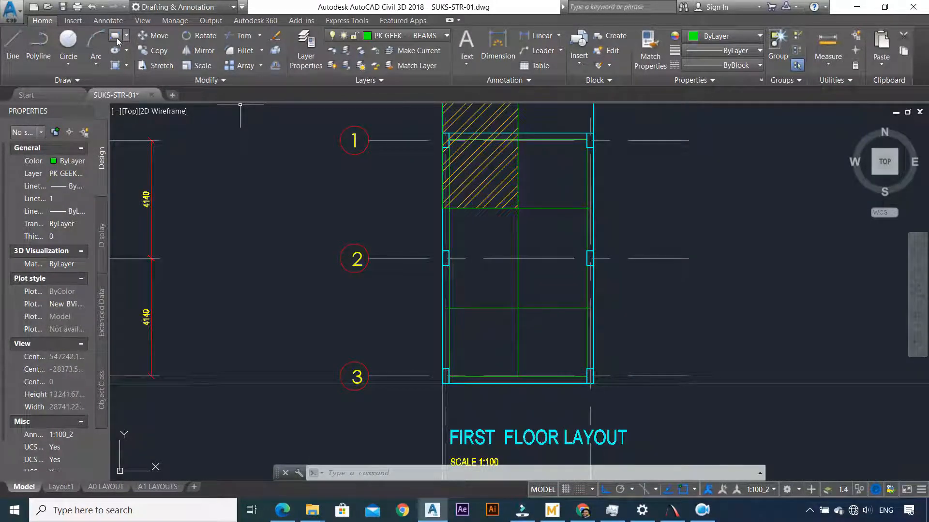
{"action": "left_click", "coordinate": [117, 38]}
{"action": "scroll", "coordinate": [535, 214], "scroll_direction": "up", "scroll_amount": 2}
{"action": "left_click", "coordinate": [525, 204]}
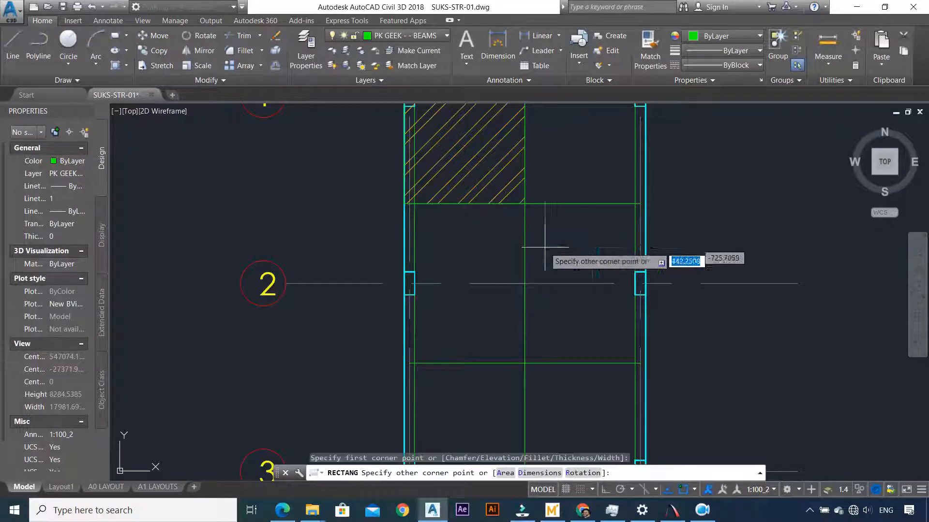
{"action": "scroll", "coordinate": [640, 364], "scroll_direction": "up", "scroll_amount": 6}
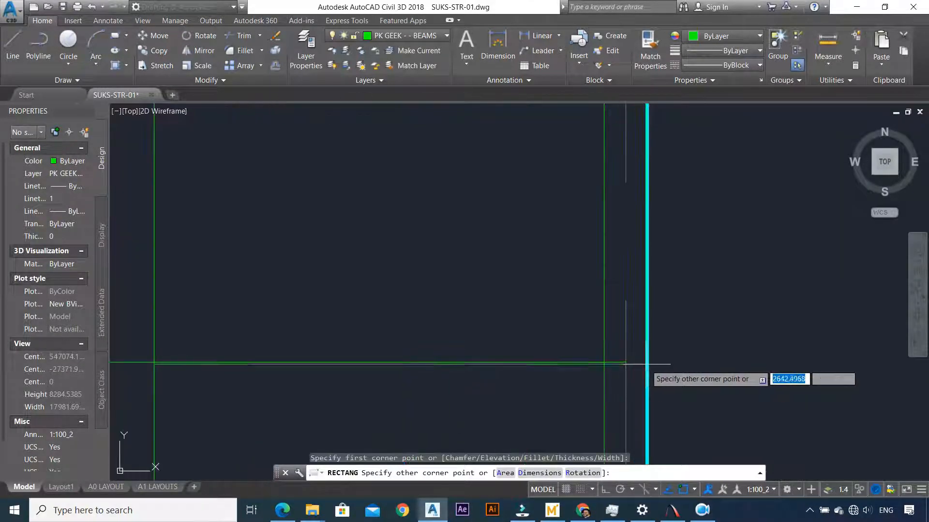
{"action": "key", "text": "Escape"}
{"action": "scroll", "coordinate": [646, 337], "scroll_direction": "down", "scroll_amount": 6}
{"action": "scroll", "coordinate": [652, 256], "scroll_direction": "up", "scroll_amount": 2}
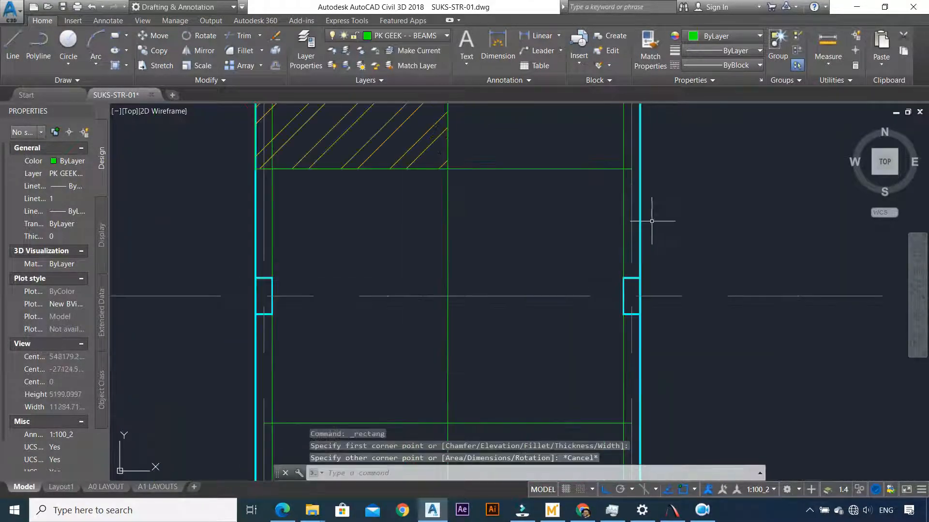
Draw a rectangle around column B-2, from the slab's outer edge at the upper dividing line to the centre line's intersection with the lower one
{"action": "right_click", "coordinate": [664, 168]}
{"action": "left_click", "coordinate": [670, 174]}
{"action": "scroll", "coordinate": [638, 168], "scroll_direction": "up", "scroll_amount": 6}
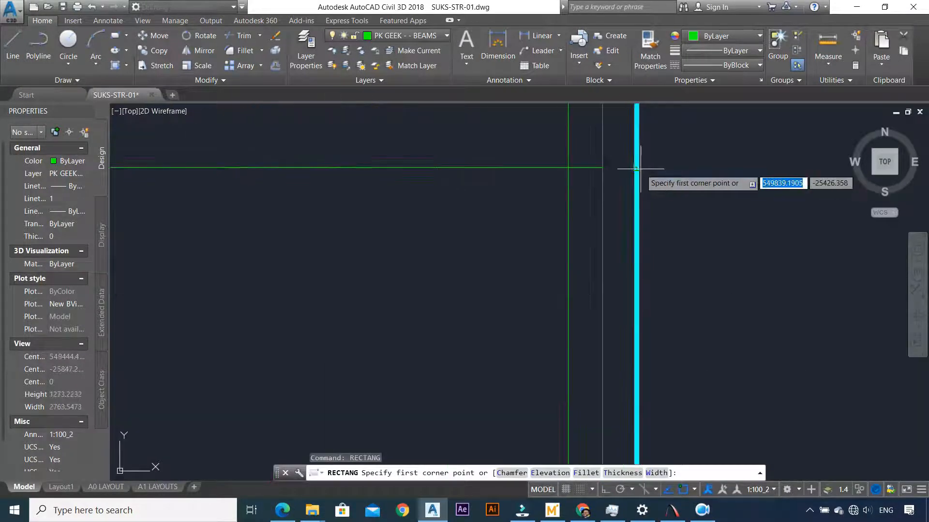
{"action": "left_click", "coordinate": [636, 168]}
{"action": "scroll", "coordinate": [591, 233], "scroll_direction": "down", "scroll_amount": 6}
{"action": "scroll", "coordinate": [549, 286], "scroll_direction": "up", "scroll_amount": 4}
{"action": "scroll", "coordinate": [487, 315], "scroll_direction": "down", "scroll_amount": 4}
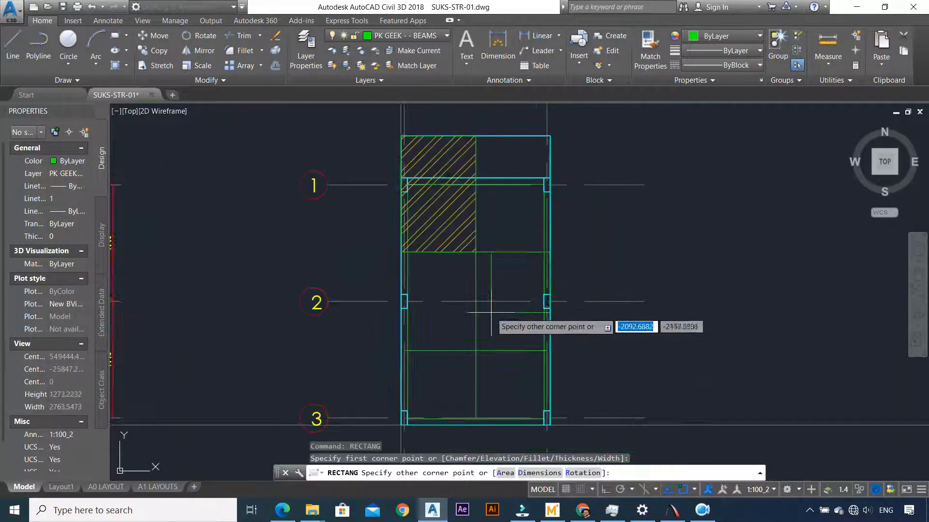
{"action": "scroll", "coordinate": [481, 352], "scroll_direction": "up", "scroll_amount": 4}
{"action": "key", "text": "Escape"}
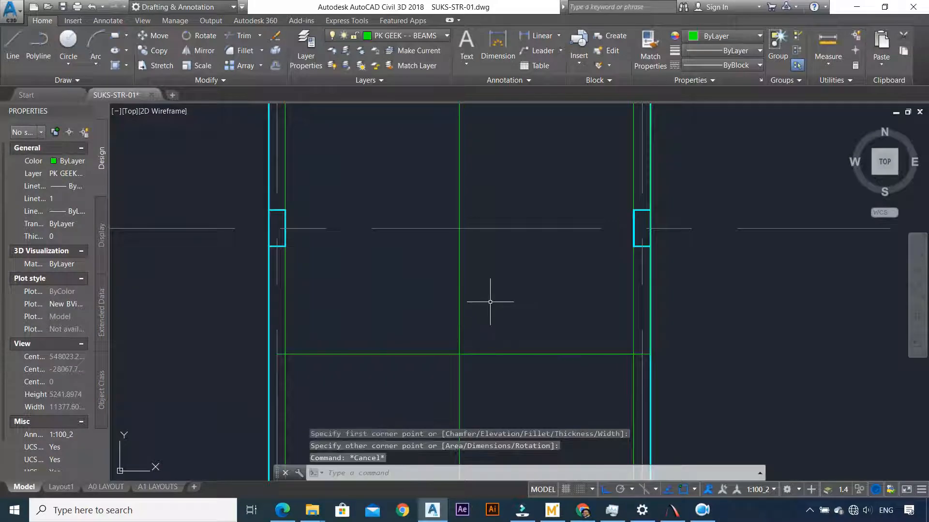
{"action": "key", "text": "BackSpace"}
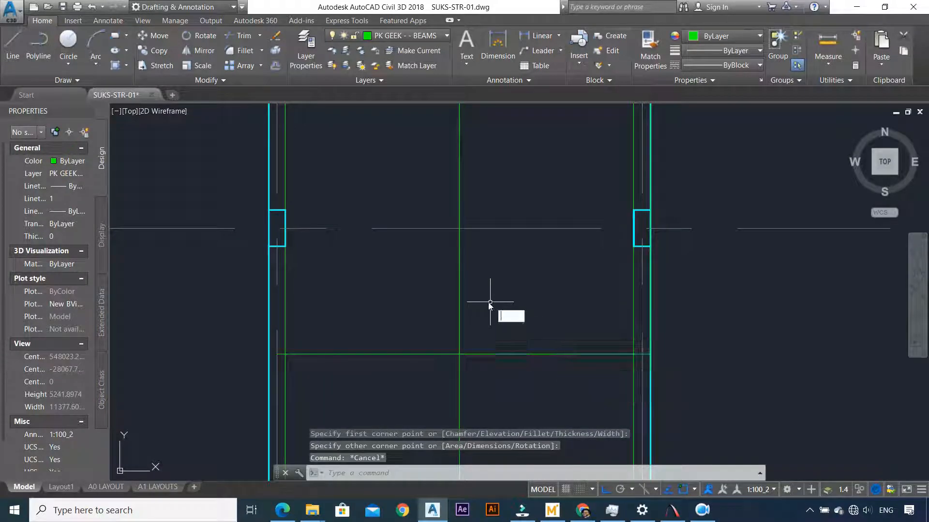
Hatch the rectangle around column B-2 with a solid fill in colour 40, selecting the rectangle as boundary
{"action": "type", "text": "ha"}
{"action": "key", "text": "Return"}
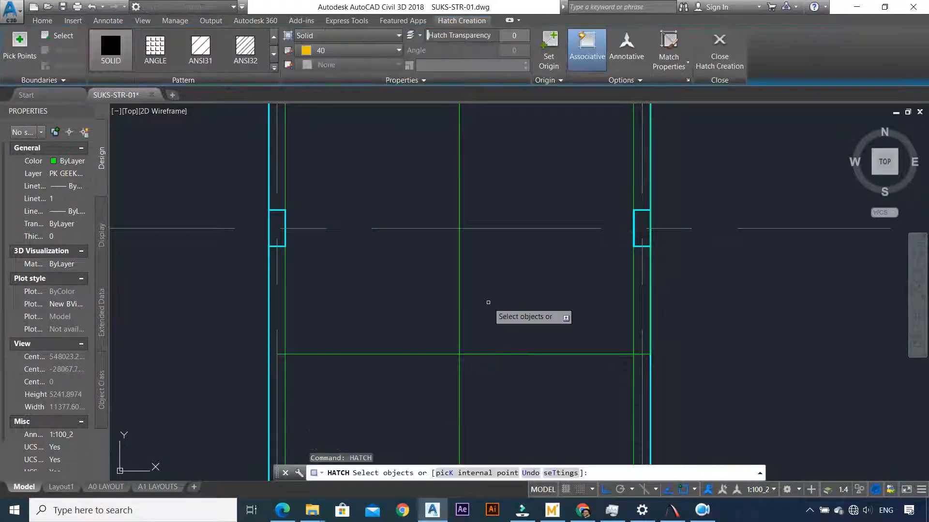
{"action": "left_click", "coordinate": [459, 192]}
{"action": "key", "text": "Escape"}
{"action": "scroll", "coordinate": [531, 202], "scroll_direction": "down", "scroll_amount": 3}
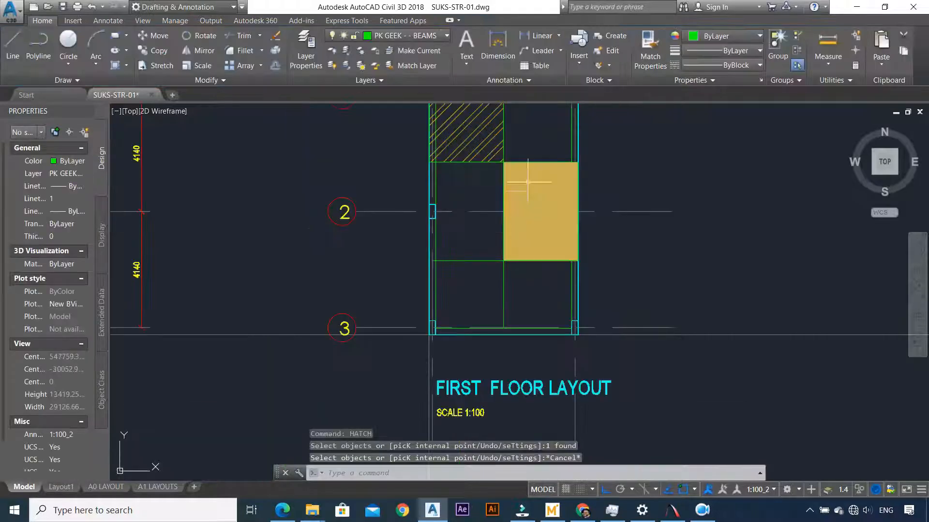
Change the hatch around column B-2 to colour 169,83,160 and the ANSI32 pattern with a scale of 50
{"action": "left_click", "coordinate": [528, 182]}
{"action": "left_click", "coordinate": [338, 50]}
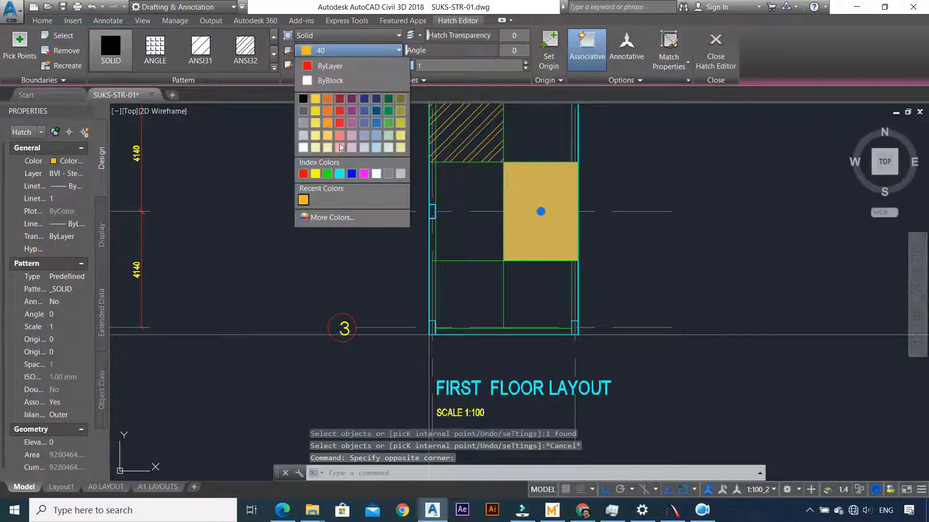
{"action": "left_click", "coordinate": [328, 111]}
{"action": "left_click", "coordinate": [346, 50]}
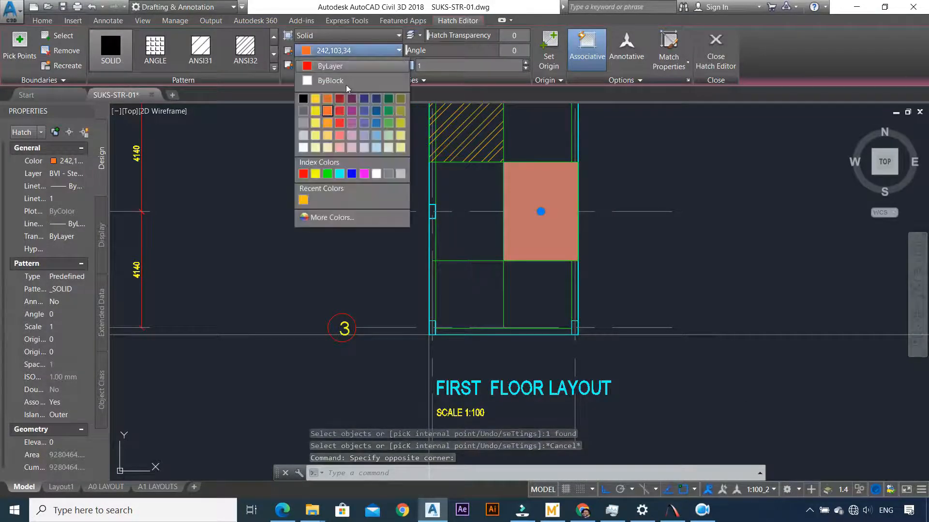
{"action": "left_click", "coordinate": [355, 120]}
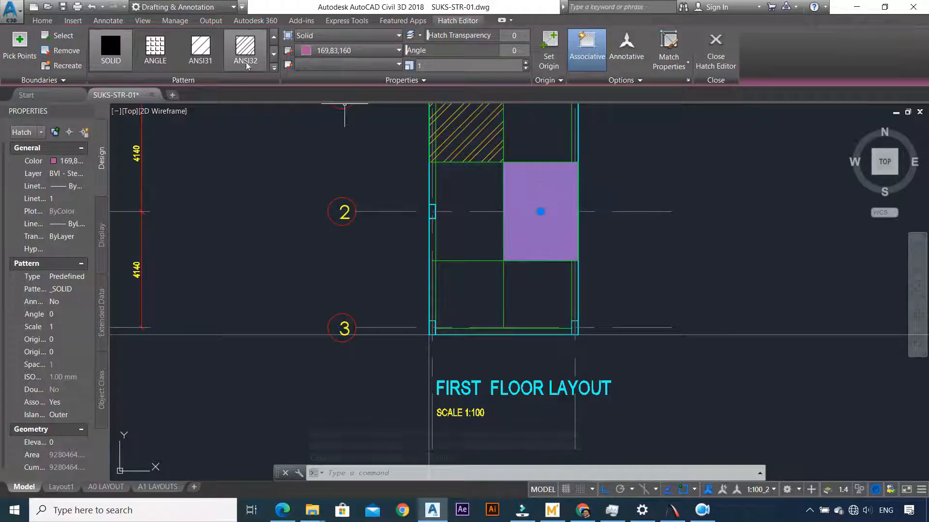
{"action": "left_click", "coordinate": [265, 51]}
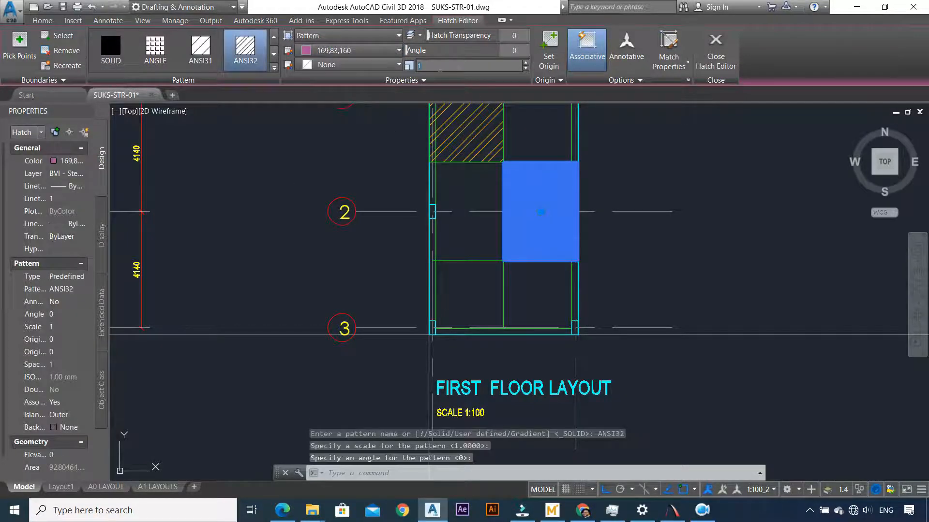
{"action": "key", "text": "Escape"}
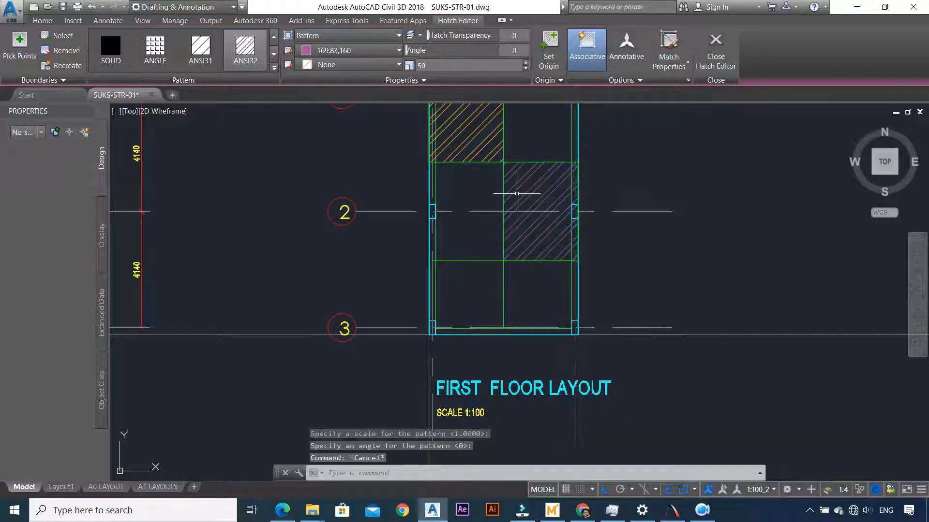
Examine the hatched tributary area around column B-2 and its extent between the two dividing lines
{"action": "scroll", "coordinate": [541, 218], "scroll_direction": "down", "scroll_amount": 2}
{"action": "scroll", "coordinate": [548, 212], "scroll_direction": "up", "scroll_amount": 4}
{"action": "left_click", "coordinate": [544, 248]}
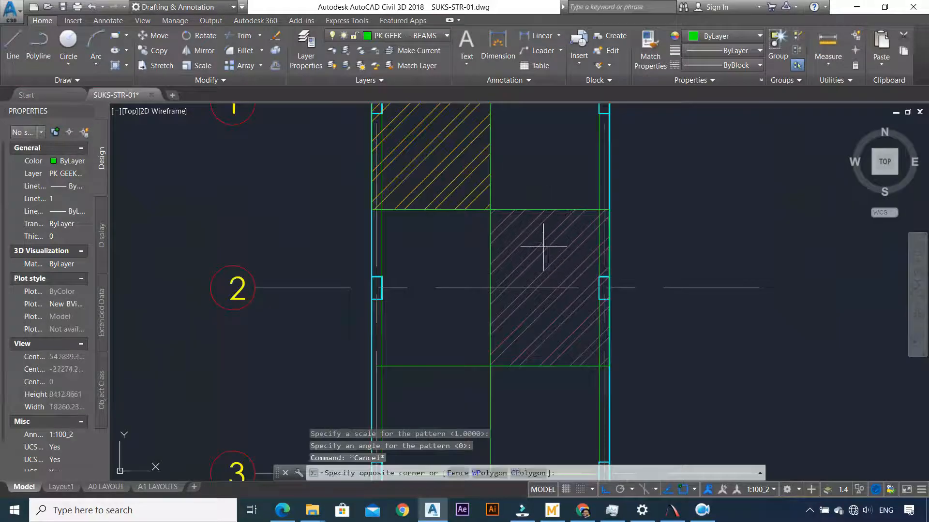
{"action": "key", "text": "Escape"}
{"action": "left_click", "coordinate": [526, 258]}
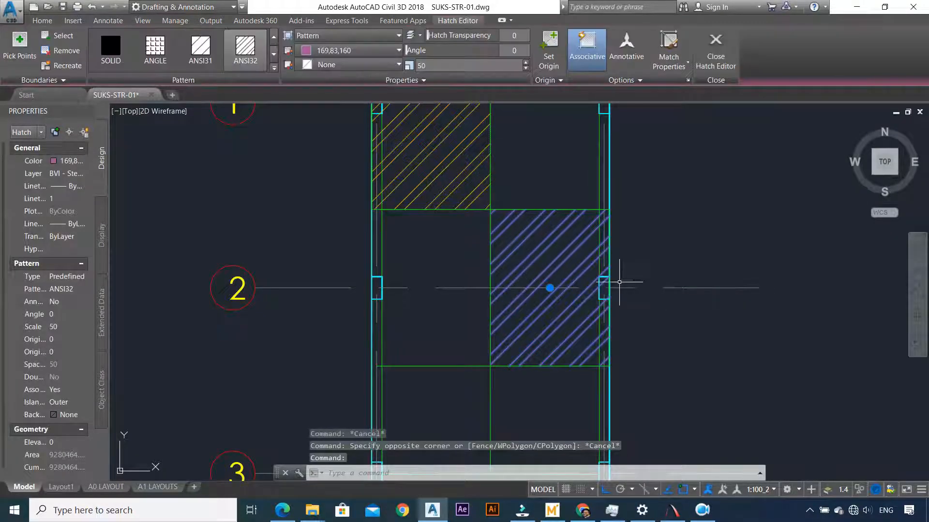
{"action": "key", "text": "Escape"}
{"action": "scroll", "coordinate": [535, 322], "scroll_direction": "down", "scroll_amount": 7}
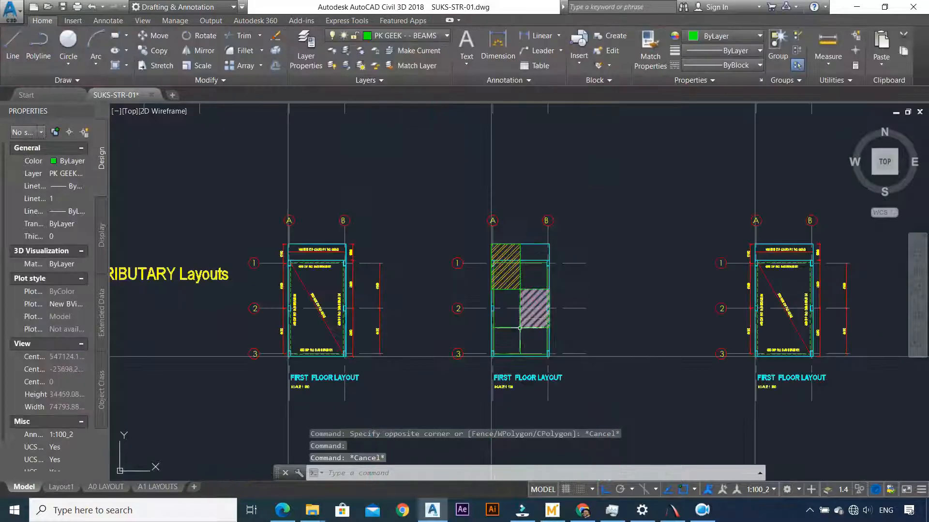
Draw a rectangle around column A-3, from the slab's outer corner to the centre line's intersection with the lower dividing line
{"action": "scroll", "coordinate": [515, 357], "scroll_direction": "up", "scroll_amount": 5}
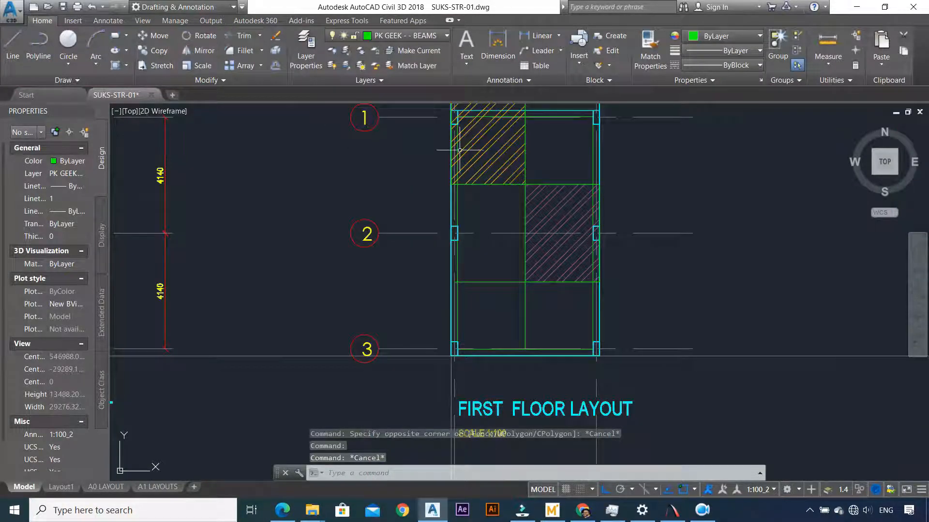
{"action": "left_click", "coordinate": [115, 36]}
{"action": "scroll", "coordinate": [457, 361], "scroll_direction": "up", "scroll_amount": 6}
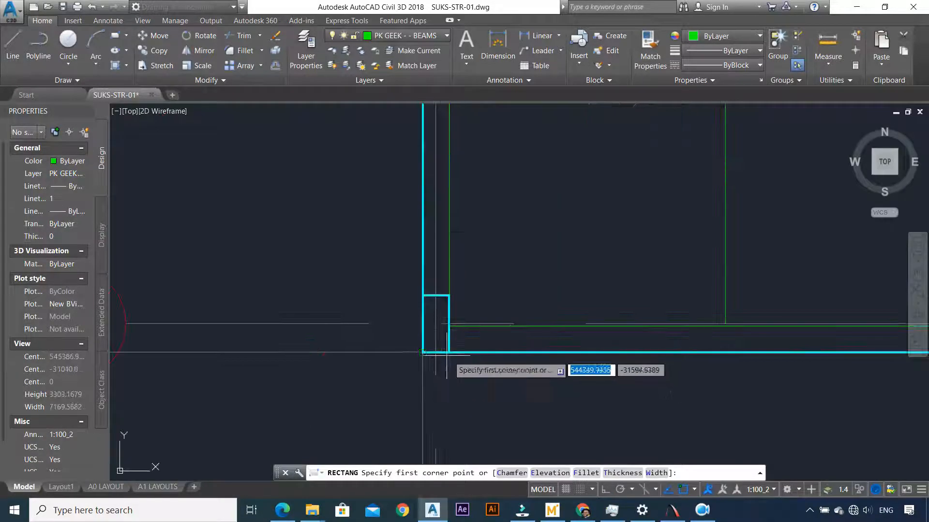
{"action": "left_click", "coordinate": [422, 352]}
{"action": "scroll", "coordinate": [532, 309], "scroll_direction": "down", "scroll_amount": 5}
{"action": "scroll", "coordinate": [556, 334], "scroll_direction": "up", "scroll_amount": 5}
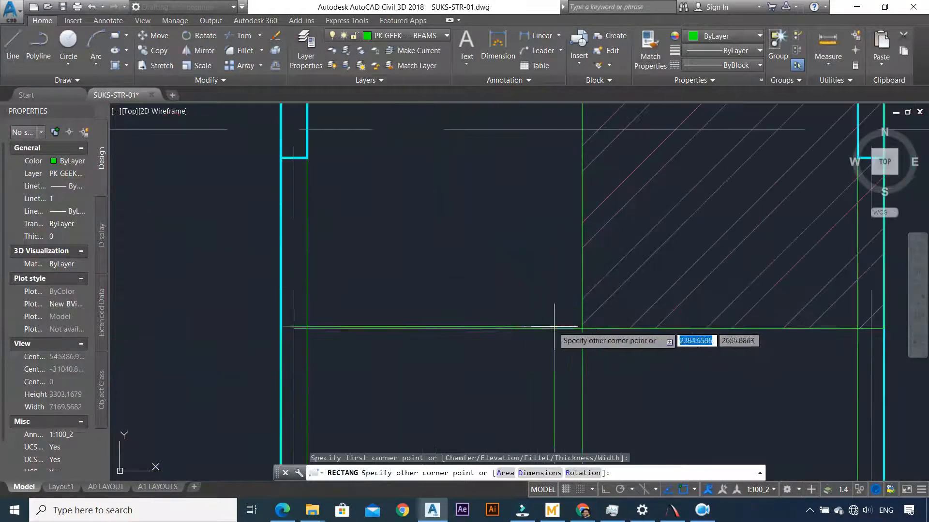
{"action": "left_click", "coordinate": [582, 328]}
{"action": "key", "text": "Escape"}
{"action": "scroll", "coordinate": [558, 292], "scroll_direction": "down", "scroll_amount": 4}
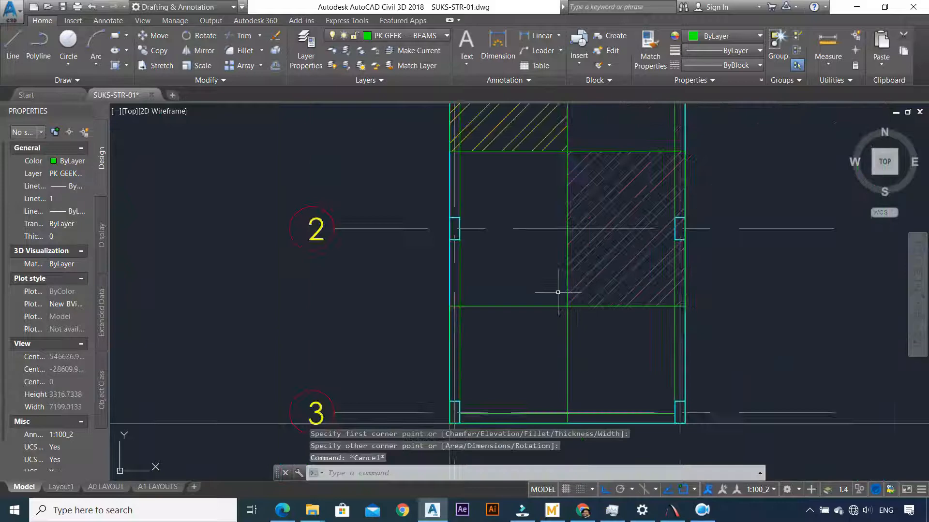
{"action": "left_click", "coordinate": [561, 317]}
{"action": "key", "text": "Escape"}
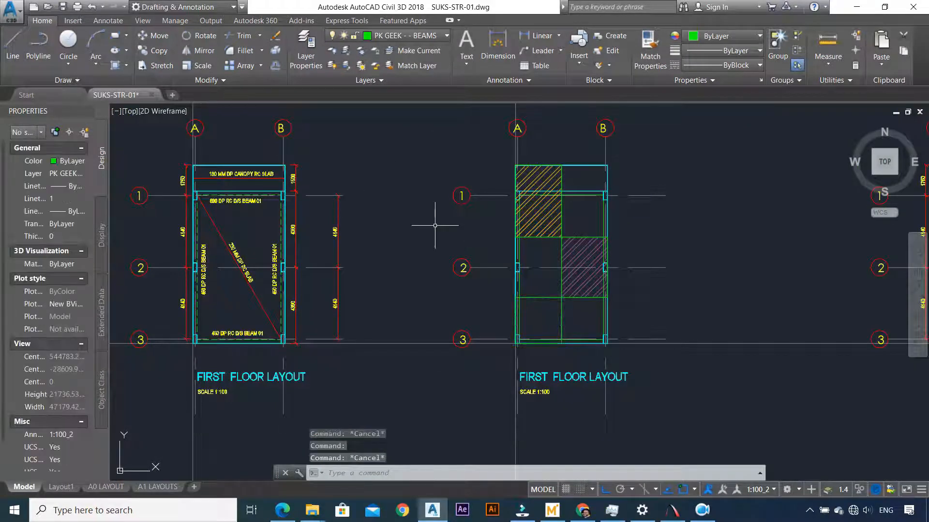
Hatch the rectangle around column A-3 with a solid fill in colour 40, selecting the rectangle as boundary
{"action": "type", "text": "ha"}
{"action": "key", "text": "Return"}
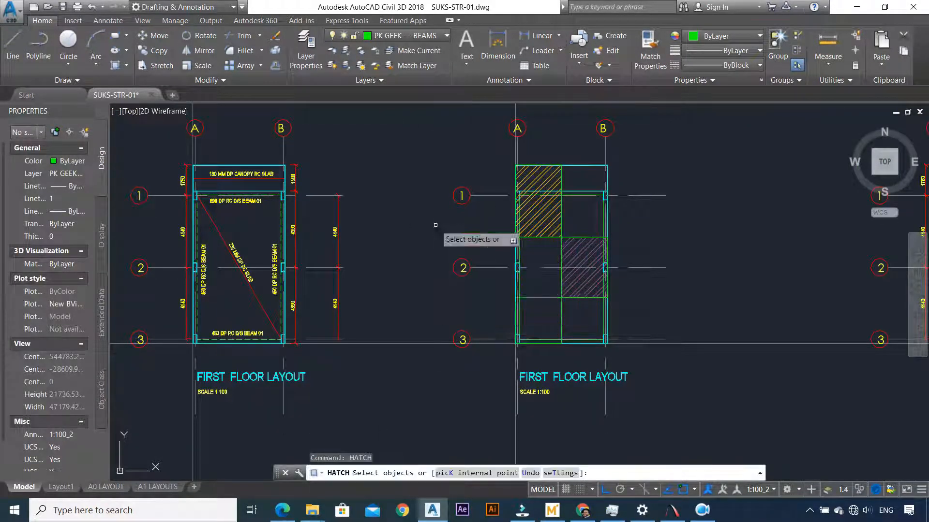
{"action": "left_click", "coordinate": [562, 319]}
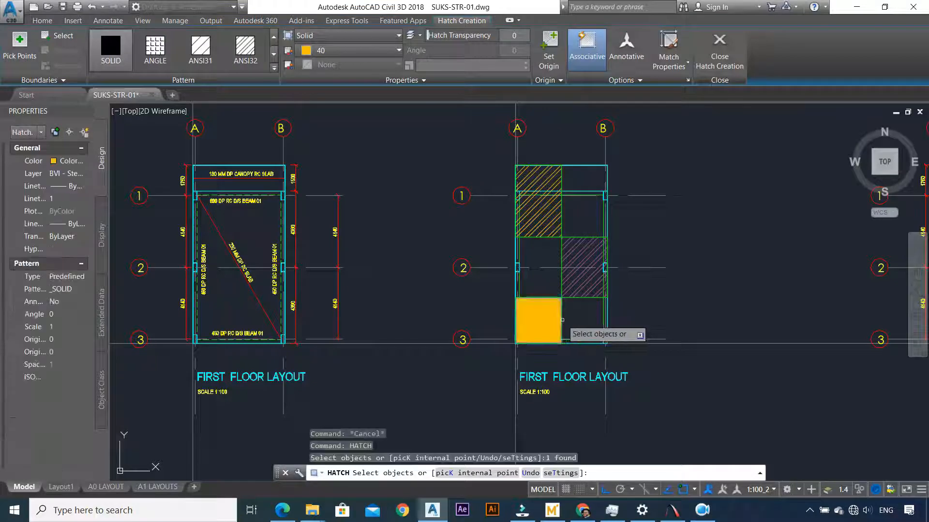
{"action": "key", "text": "Escape"}
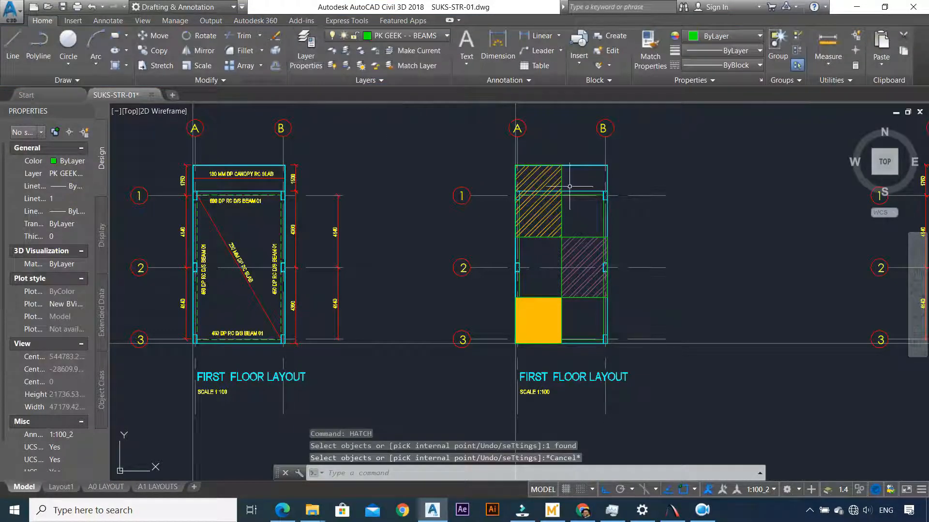
Change the hatch around column A-3 to colour 122,175,223 and the ANSI32 pattern with a scale of 50
{"action": "left_click", "coordinate": [547, 324]}
{"action": "left_click", "coordinate": [368, 53]}
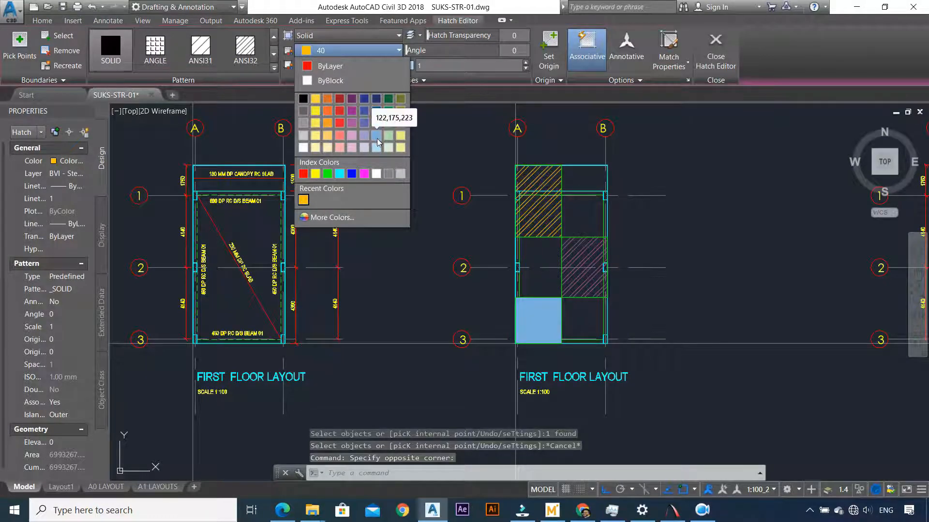
{"action": "left_click", "coordinate": [377, 139]}
{"action": "left_click", "coordinate": [261, 54]}
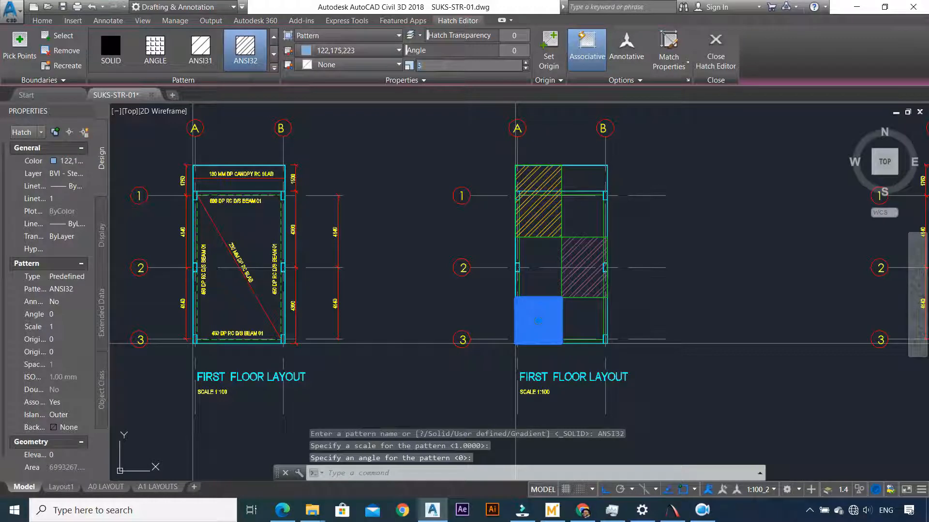
{"action": "key", "text": "Escape"}
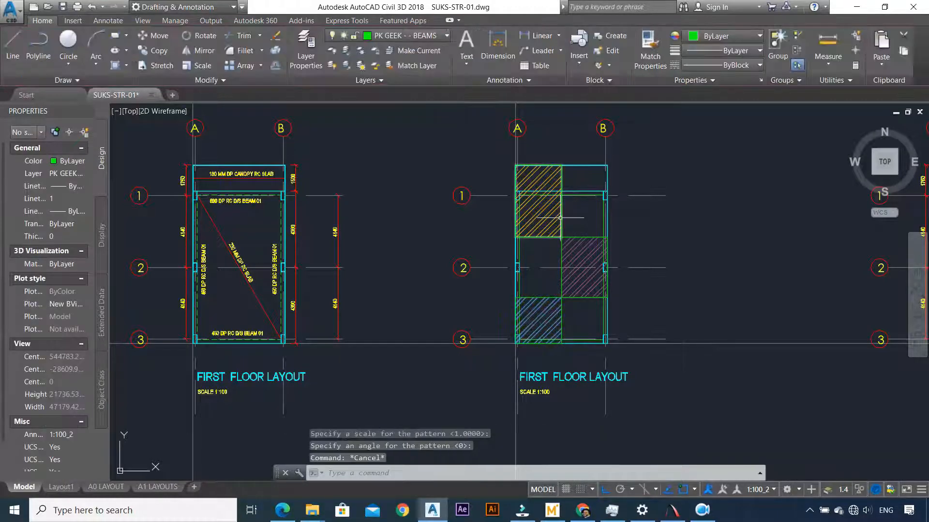
Compare the three hatched tributary areas with the columns and footings in the foundation layout
{"action": "scroll", "coordinate": [560, 219], "scroll_direction": "down", "scroll_amount": 4}
{"action": "scroll", "coordinate": [537, 219], "scroll_direction": "up", "scroll_amount": 6}
{"action": "scroll", "coordinate": [453, 274], "scroll_direction": "down", "scroll_amount": 3}
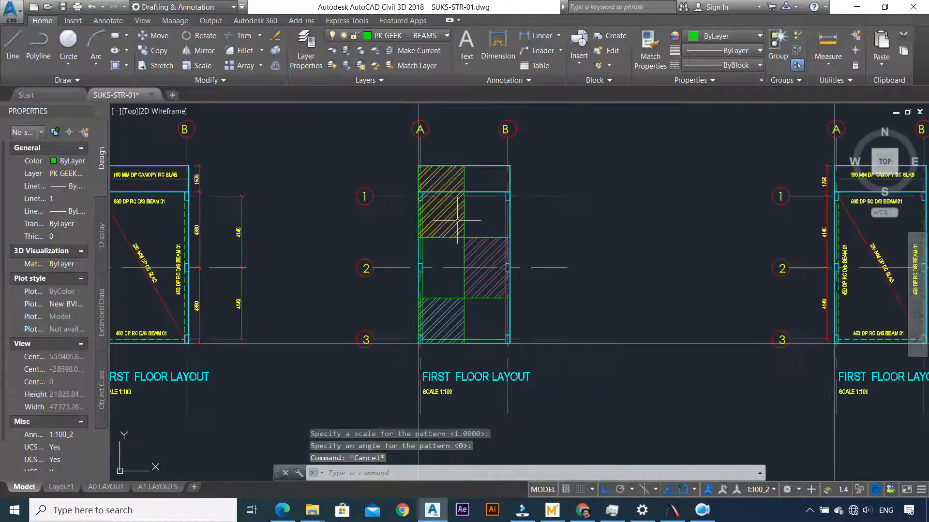
{"action": "scroll", "coordinate": [452, 219], "scroll_direction": "up", "scroll_amount": 2}
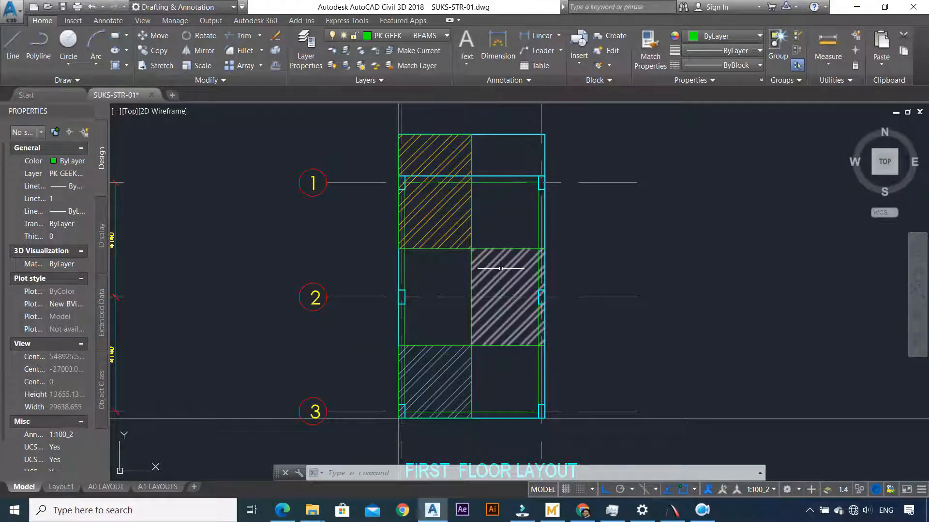
{"action": "scroll", "coordinate": [482, 340], "scroll_direction": "down", "scroll_amount": 10}
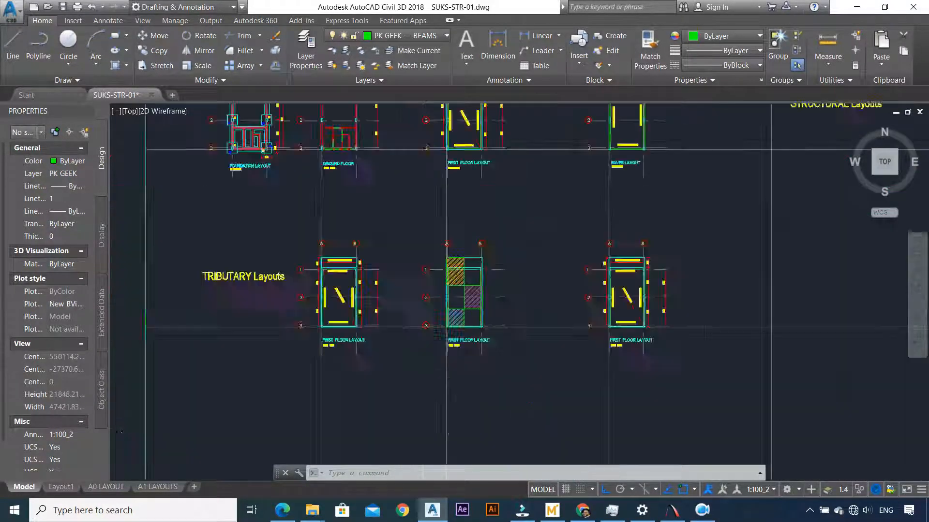
{"action": "scroll", "coordinate": [415, 237], "scroll_direction": "up", "scroll_amount": 10}
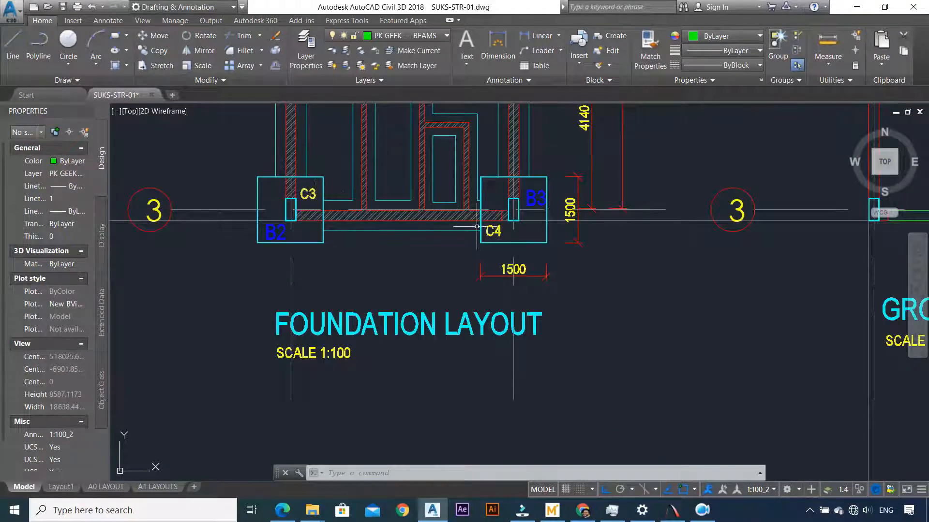
{"action": "scroll", "coordinate": [476, 226], "scroll_direction": "down", "scroll_amount": 10}
{"action": "scroll", "coordinate": [587, 328], "scroll_direction": "up", "scroll_amount": 10}
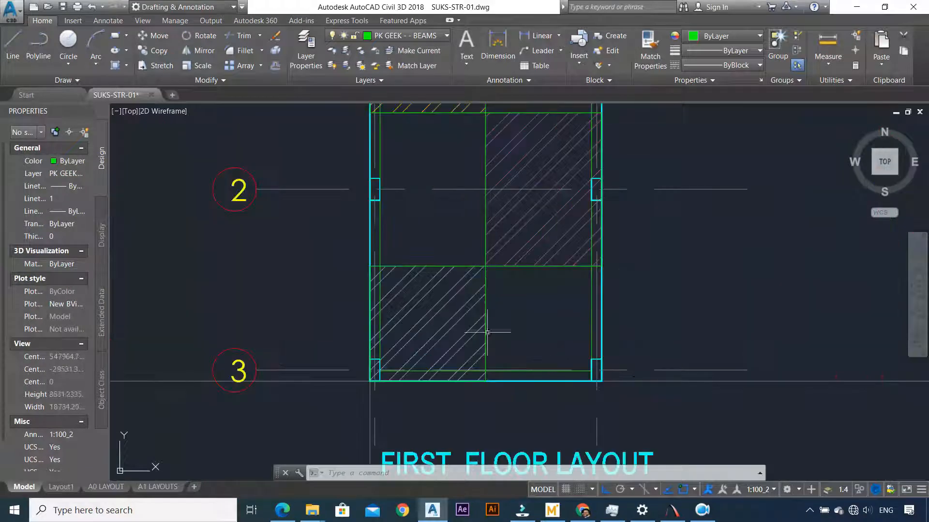
{"action": "scroll", "coordinate": [453, 325], "scroll_direction": "down", "scroll_amount": 5}
{"action": "scroll", "coordinate": [454, 317], "scroll_direction": "up", "scroll_amount": 5}
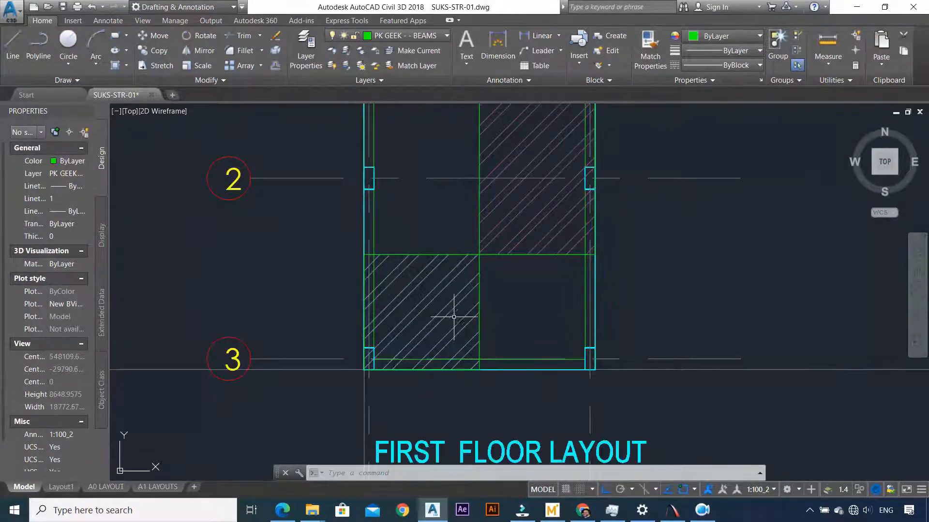
Widen the Properties palette and check the area of the hatch around column A-3
{"action": "left_click", "coordinate": [453, 314]}
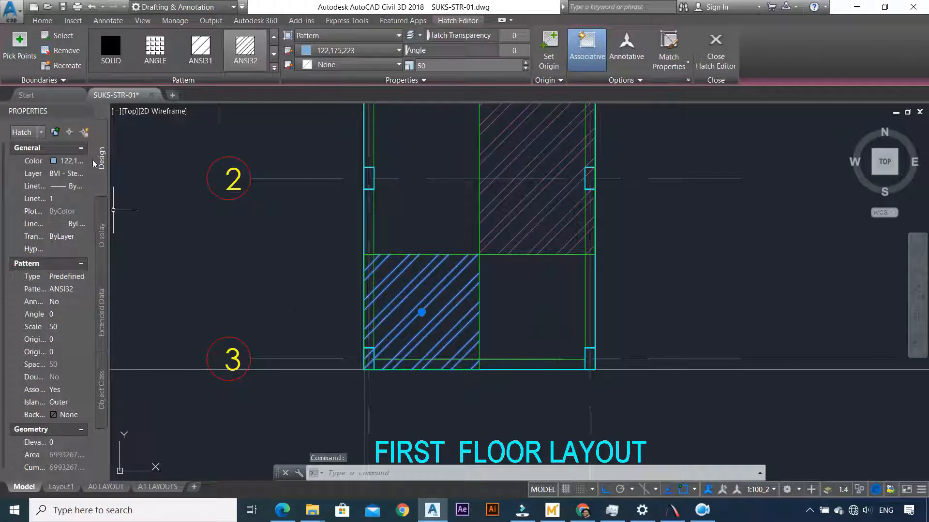
{"action": "left_click_drag", "start_coordinate": [109, 157], "coordinate": [262, 157]}
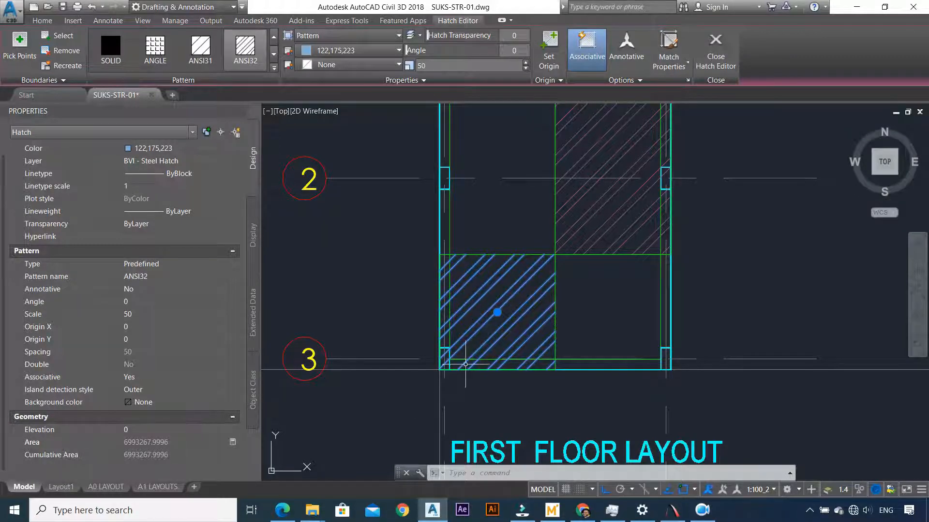
{"action": "key", "text": "Escape"}
{"action": "left_click", "coordinate": [478, 306]}
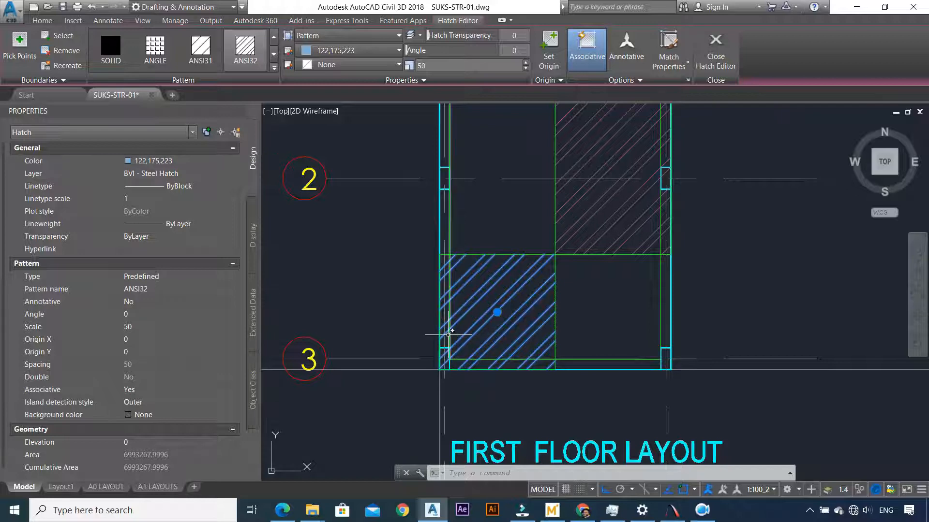
{"action": "key", "text": "Escape"}
Examine the three hatched tributary areas and the unhatched ones across the divided first floor plan
{"action": "scroll", "coordinate": [450, 334], "scroll_direction": "down", "scroll_amount": 3}
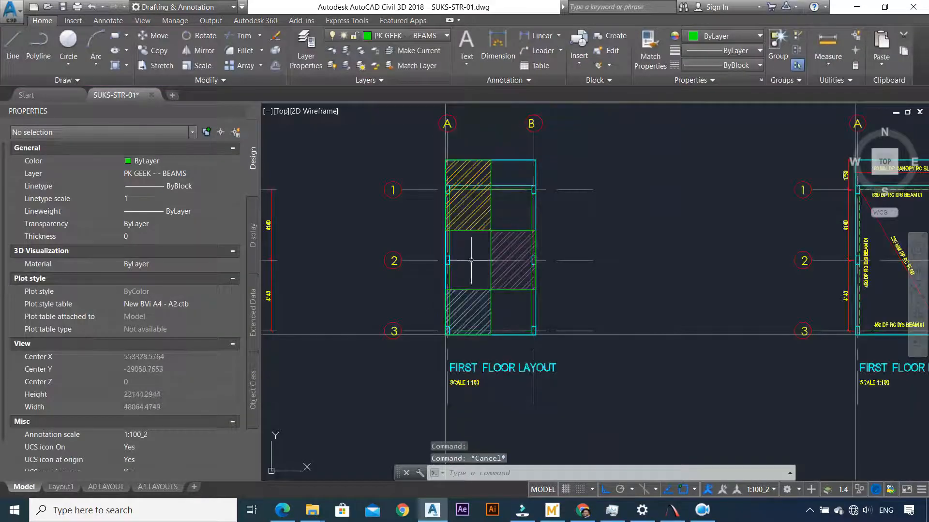
{"action": "scroll", "coordinate": [478, 230], "scroll_direction": "down", "scroll_amount": 2}
{"action": "scroll", "coordinate": [481, 249], "scroll_direction": "up", "scroll_amount": 2}
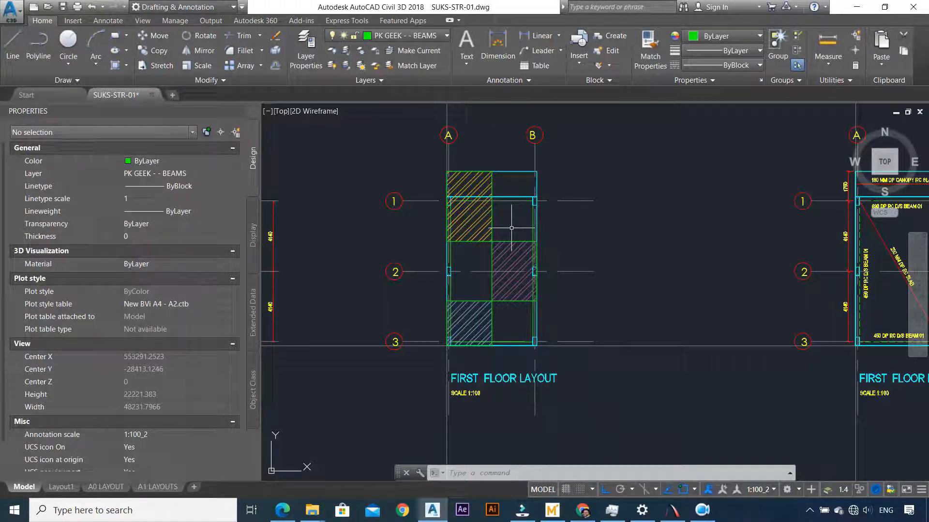
{"action": "scroll", "coordinate": [510, 226], "scroll_direction": "down", "scroll_amount": 2}
{"action": "scroll", "coordinate": [539, 219], "scroll_direction": "up", "scroll_amount": 2}
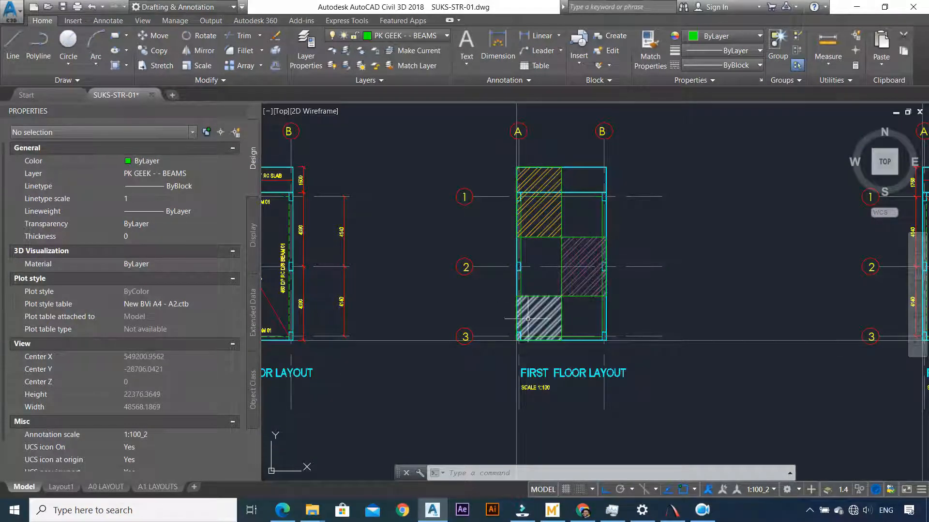
{"action": "scroll", "coordinate": [579, 261], "scroll_direction": "down", "scroll_amount": 3}
{"action": "scroll", "coordinate": [576, 283], "scroll_direction": "up", "scroll_amount": 3}
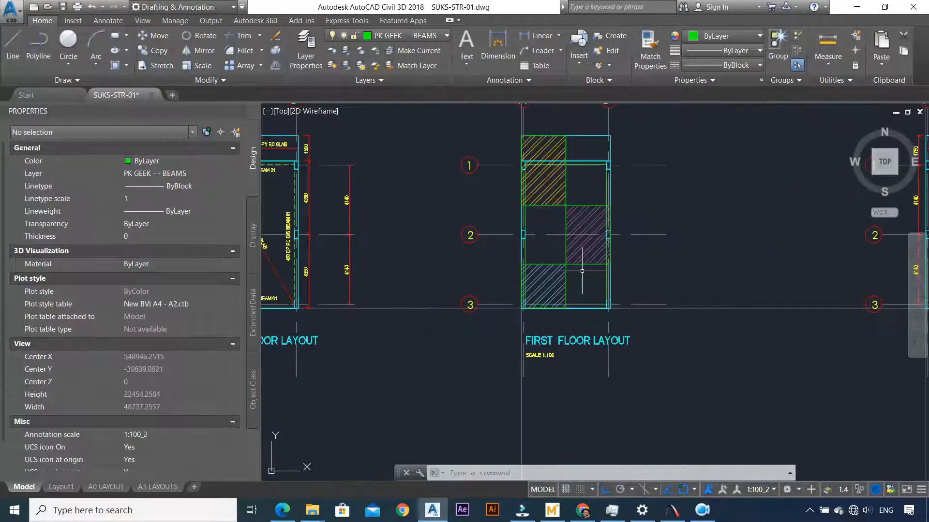
{"action": "scroll", "coordinate": [582, 271], "scroll_direction": "down", "scroll_amount": 3}
{"action": "scroll", "coordinate": [576, 233], "scroll_direction": "up", "scroll_amount": 7}
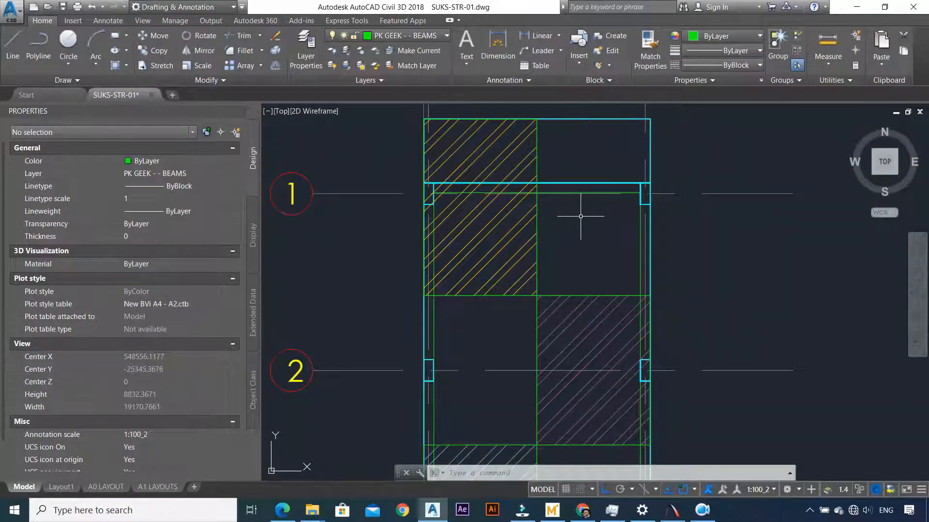
Delete the green outline around the hatched tributary area of column A-1
{"action": "scroll", "coordinate": [581, 216], "scroll_direction": "down", "scroll_amount": 2}
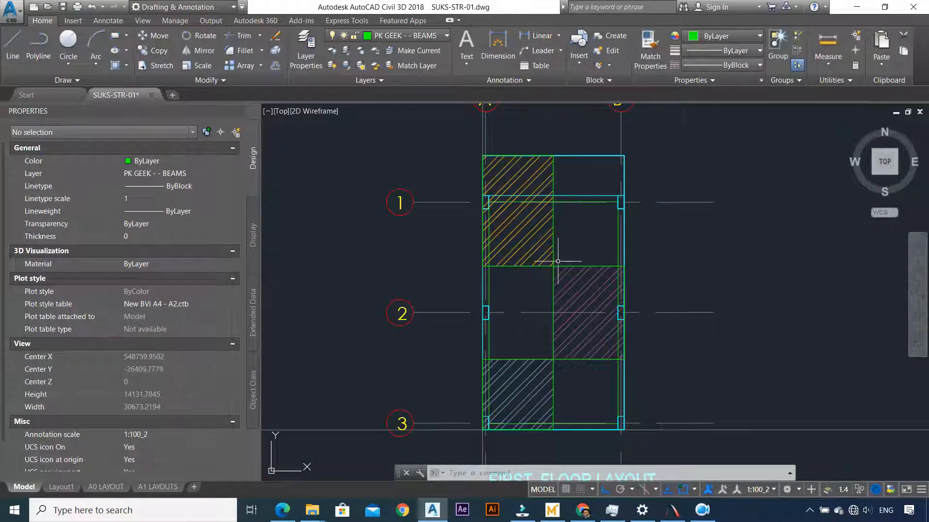
{"action": "scroll", "coordinate": [568, 245], "scroll_direction": "up", "scroll_amount": 2}
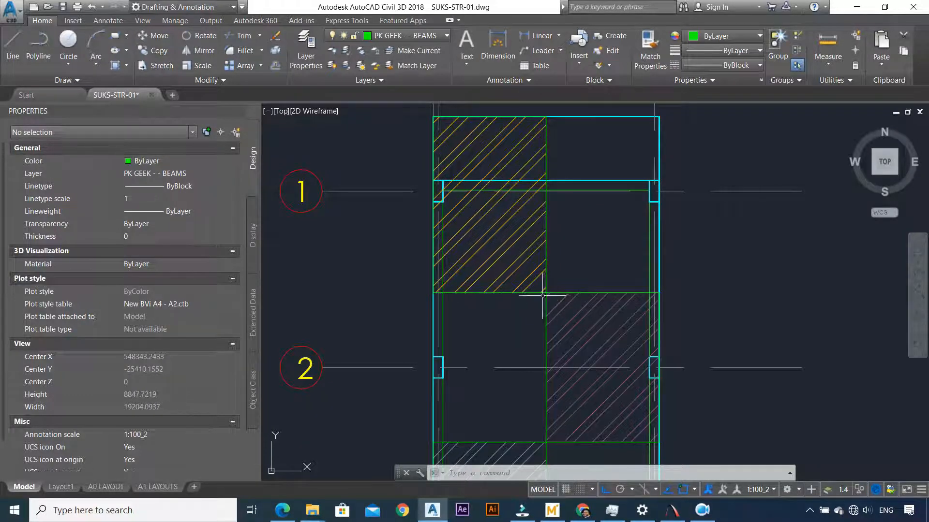
{"action": "left_click", "coordinate": [528, 294]}
{"action": "key", "text": "Delete"}
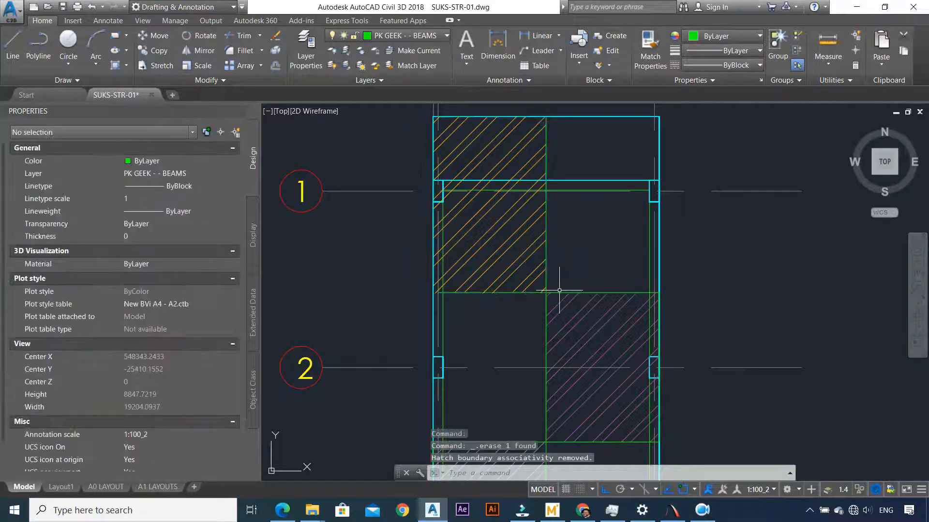
Try to delete the dividing lines around the column B-2 hatch, and undo the unwanted deletions
{"action": "left_click", "coordinate": [534, 292]}
{"action": "key", "text": "Delete"}
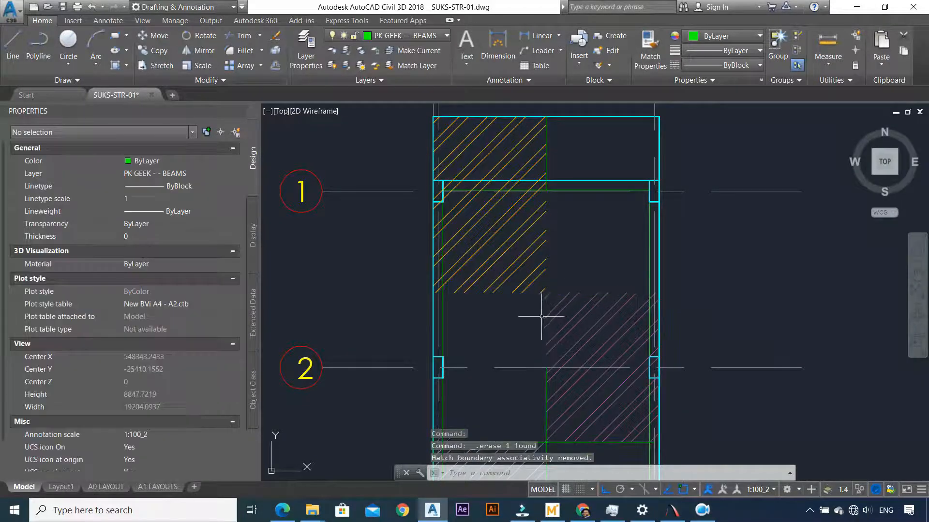
{"action": "left_click", "coordinate": [546, 368]}
{"action": "key", "text": "Delete"}
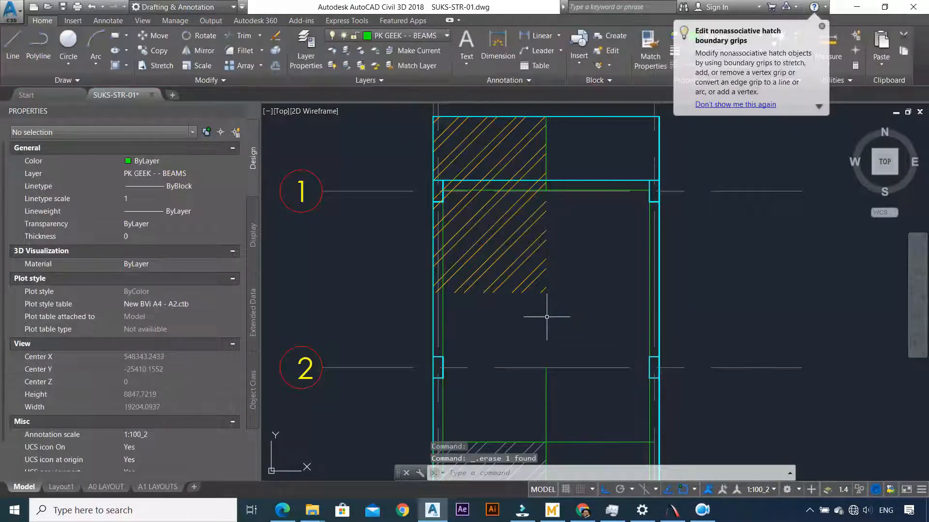
{"action": "key", "text": "ctrl+z"}
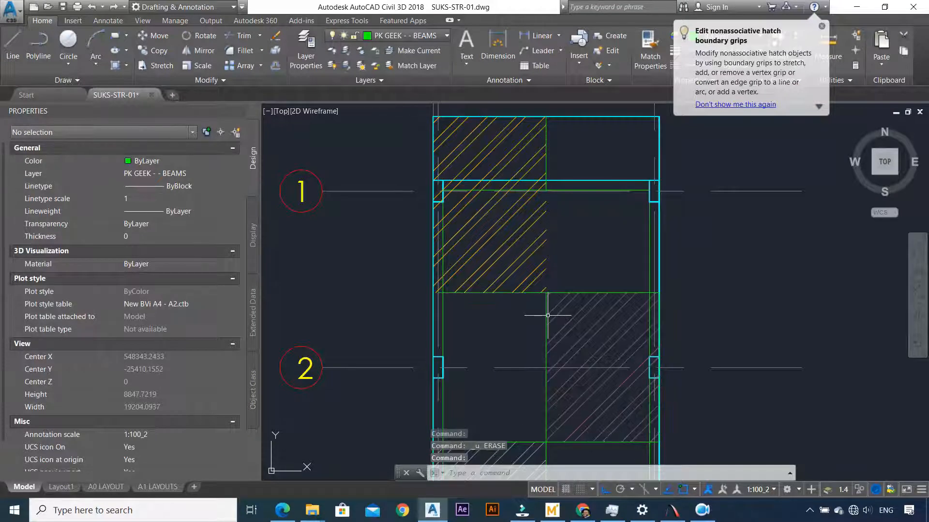
Delete the green outline around the hatched tributary area of column A-3
{"action": "scroll", "coordinate": [538, 171], "scroll_direction": "down", "scroll_amount": 3}
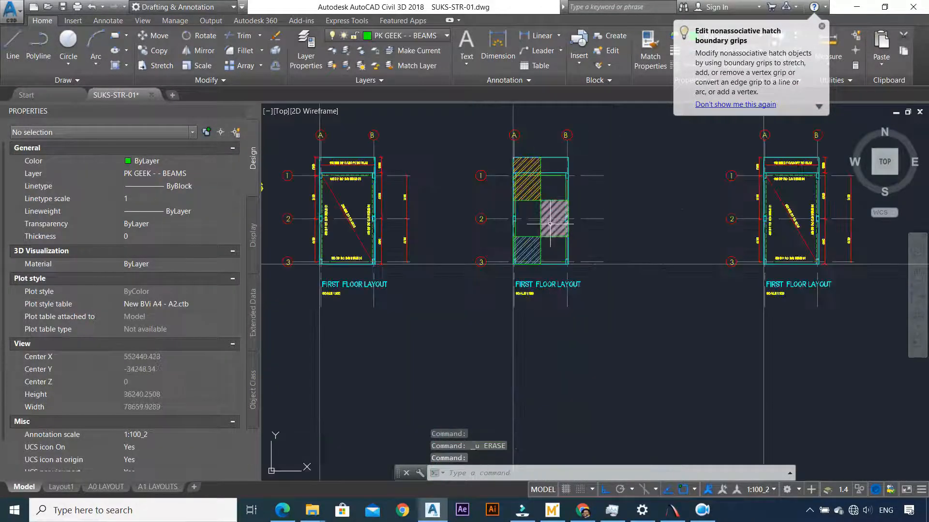
{"action": "scroll", "coordinate": [524, 252], "scroll_direction": "up", "scroll_amount": 2}
{"action": "left_click", "coordinate": [524, 253]}
{"action": "key", "text": "Delete"}
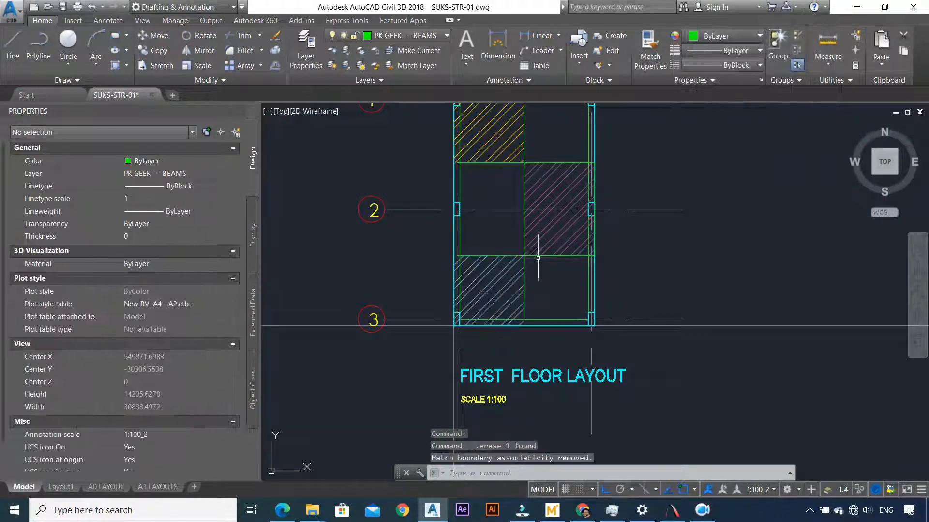
Match the properties of gridline 1 onto the horizontal and vertical dividing lines beside the column A-1 hatch
{"action": "scroll", "coordinate": [576, 229], "scroll_direction": "down", "scroll_amount": 2}
{"action": "scroll", "coordinate": [532, 140], "scroll_direction": "up", "scroll_amount": 4}
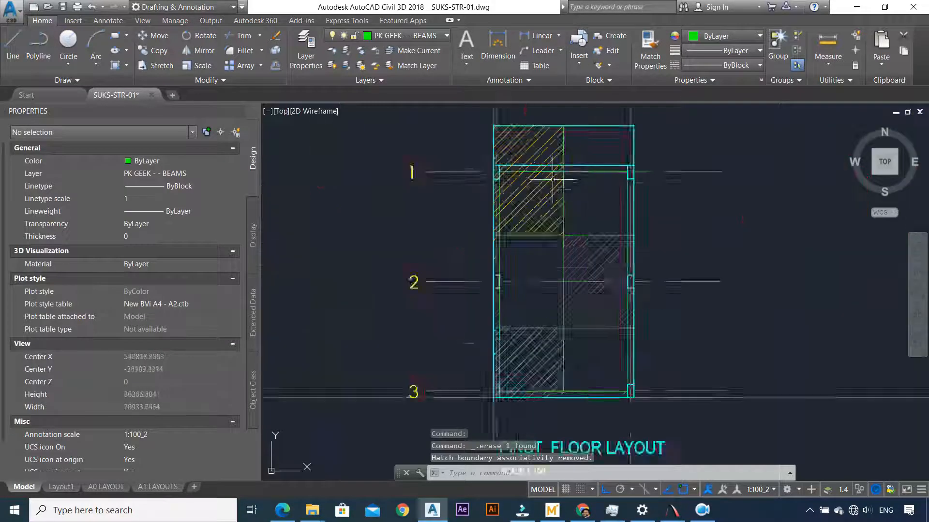
{"action": "key", "text": "Return"}
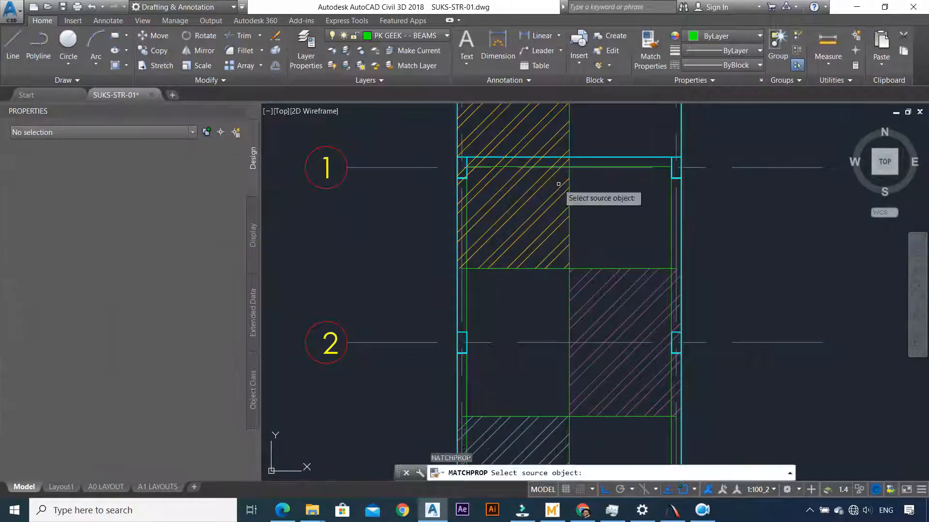
{"action": "left_click", "coordinate": [749, 168]}
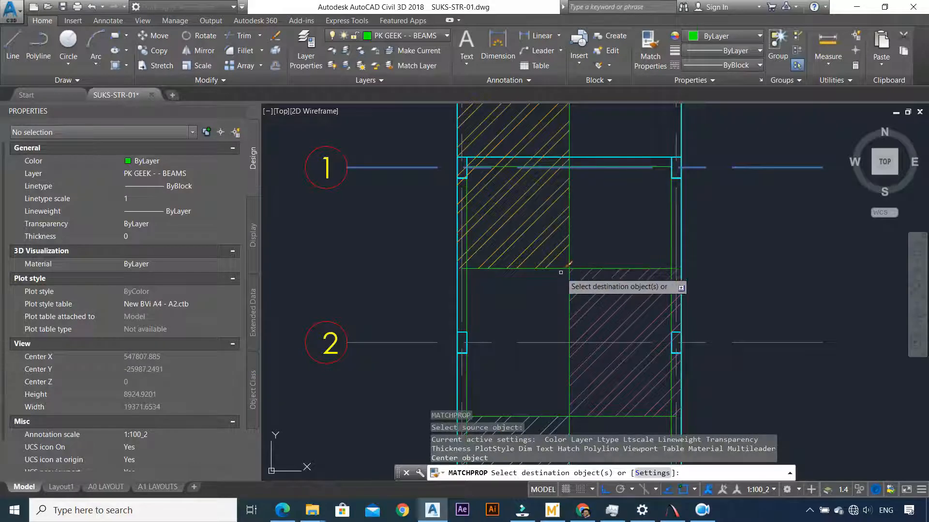
{"action": "left_click", "coordinate": [572, 239]}
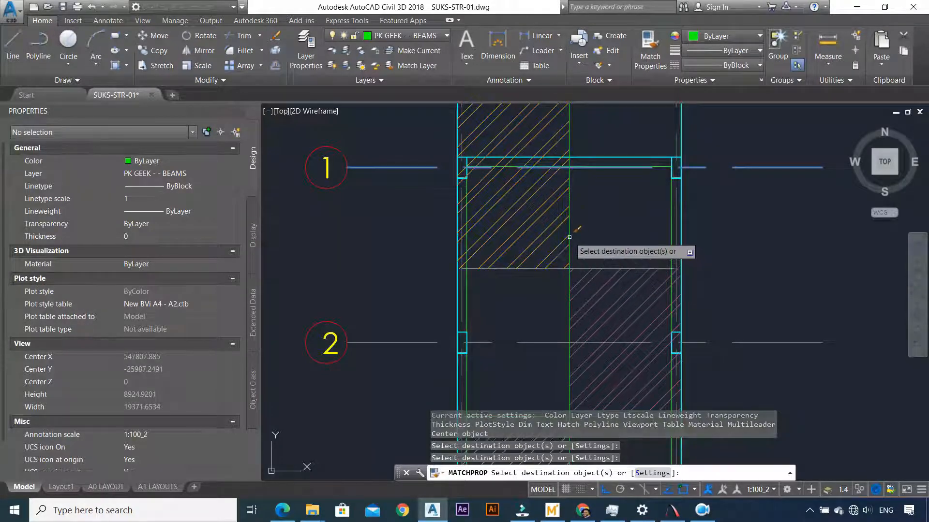
{"action": "key", "text": "Escape"}
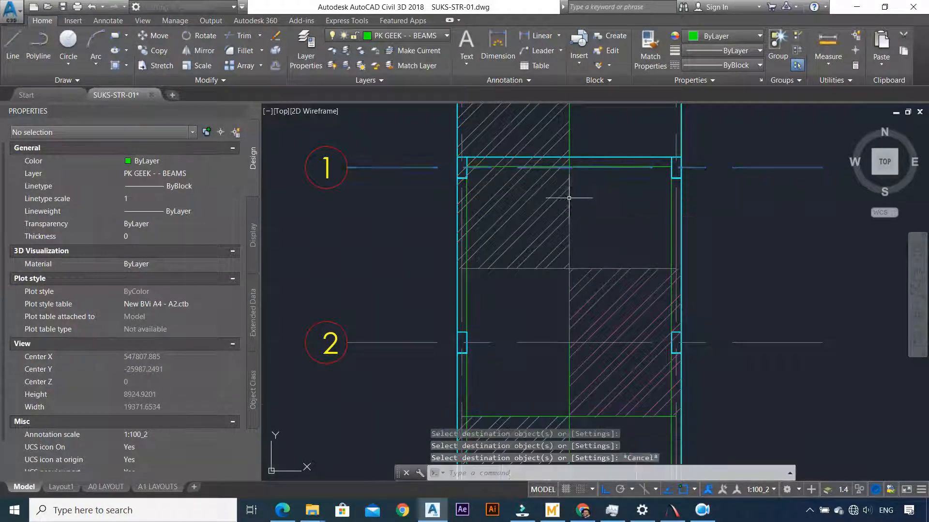
Change the colour of the hatch around column A-1 to yellow
{"action": "scroll", "coordinate": [571, 198], "scroll_direction": "down", "scroll_amount": 3}
{"action": "scroll", "coordinate": [578, 165], "scroll_direction": "up", "scroll_amount": 2}
{"action": "scroll", "coordinate": [581, 216], "scroll_direction": "up", "scroll_amount": 2}
{"action": "scroll", "coordinate": [577, 225], "scroll_direction": "down", "scroll_amount": 2}
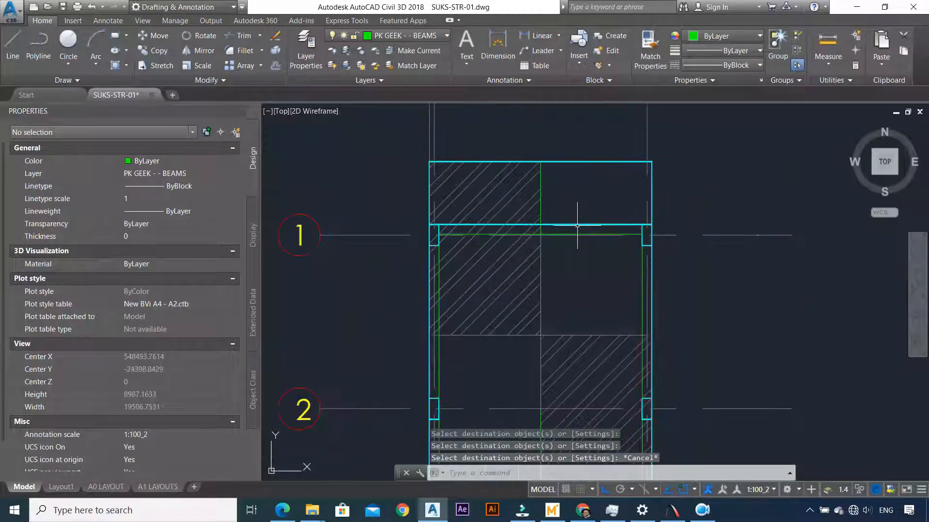
{"action": "left_click", "coordinate": [494, 195]}
{"action": "left_click", "coordinate": [494, 195]}
{"action": "left_click", "coordinate": [469, 195]}
{"action": "left_click", "coordinate": [446, 195]}
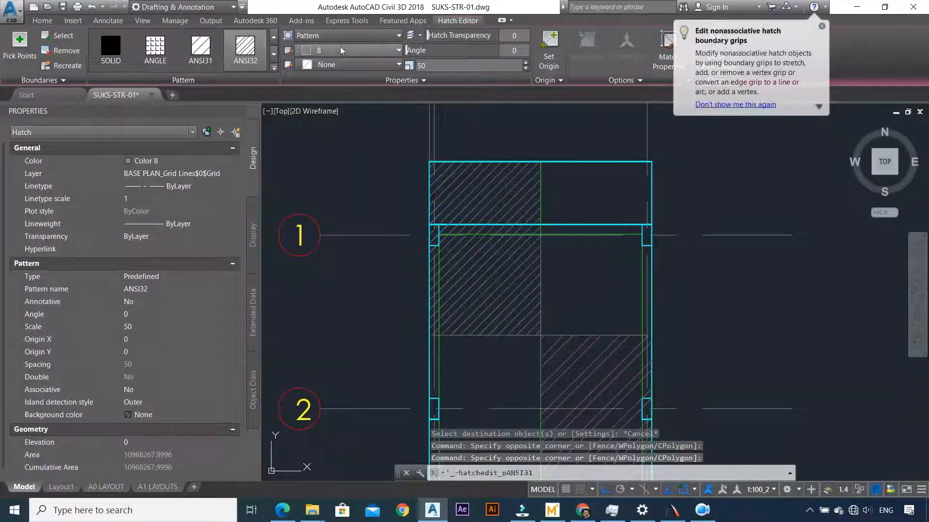
{"action": "left_click", "coordinate": [351, 50]}
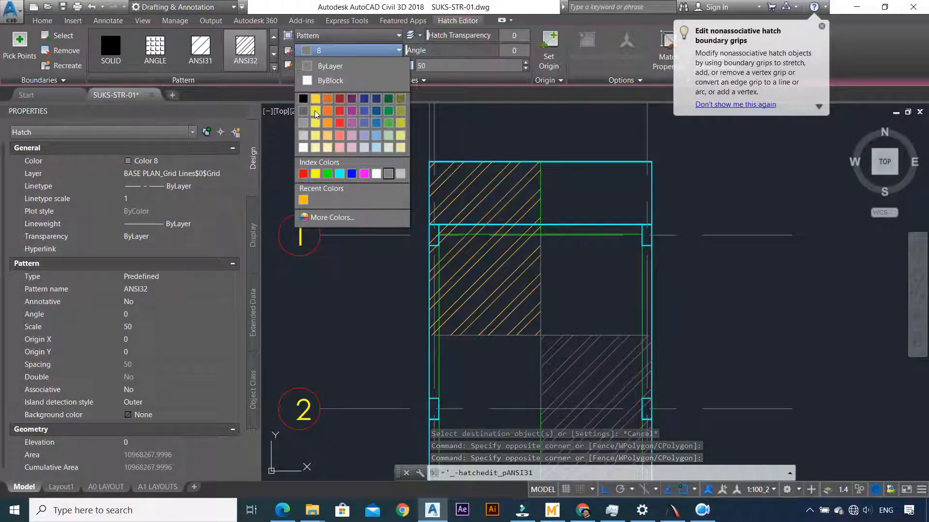
{"action": "left_click", "coordinate": [316, 100]}
{"action": "key", "text": "Escape"}
Match the properties of the grey horizontal dividing line below the column A-1 hatch onto the vertical divider through the canopy
{"action": "scroll", "coordinate": [552, 257], "scroll_direction": "down", "scroll_amount": 3}
{"action": "scroll", "coordinate": [553, 254], "scroll_direction": "up", "scroll_amount": 4}
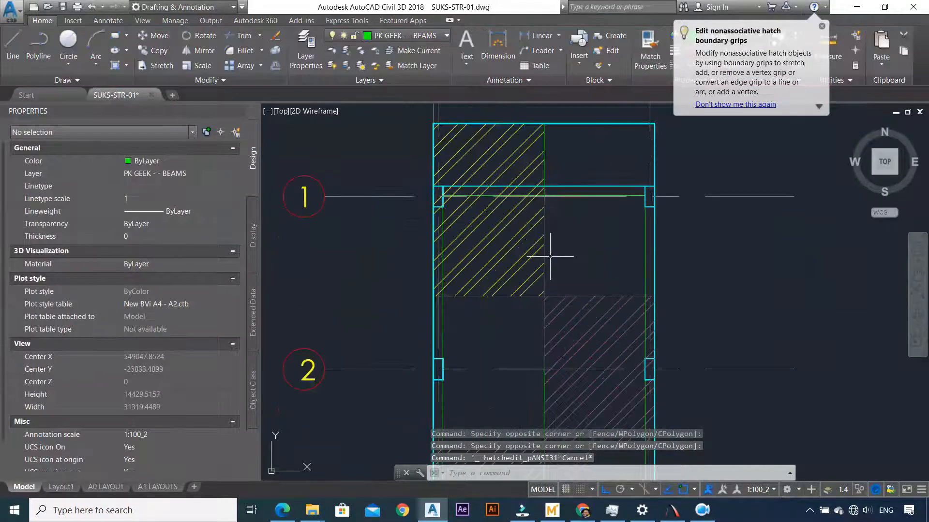
{"action": "type", "text": "ma"}
{"action": "key", "text": "Return"}
{"action": "scroll", "coordinate": [544, 281], "scroll_direction": "up", "scroll_amount": 4}
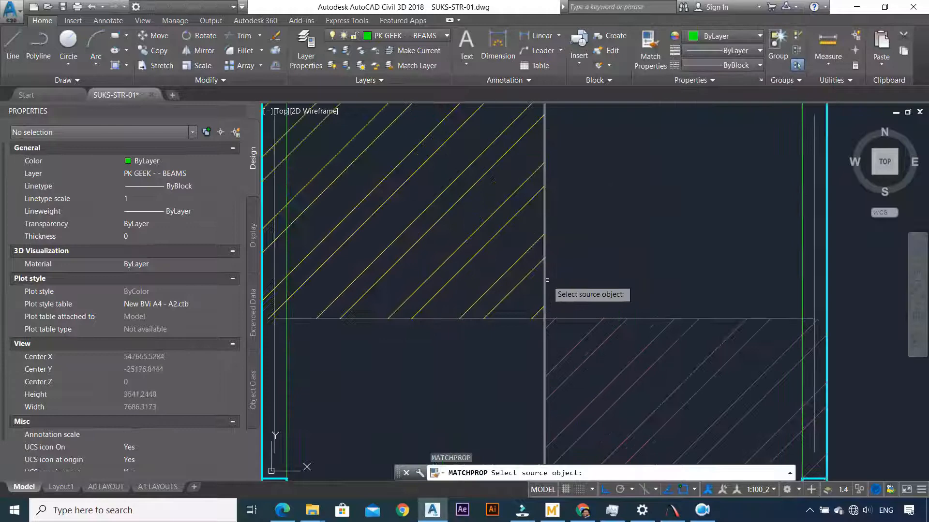
{"action": "left_click", "coordinate": [517, 317]}
{"action": "scroll", "coordinate": [525, 307], "scroll_direction": "down", "scroll_amount": 6}
{"action": "scroll", "coordinate": [524, 255], "scroll_direction": "up", "scroll_amount": 4}
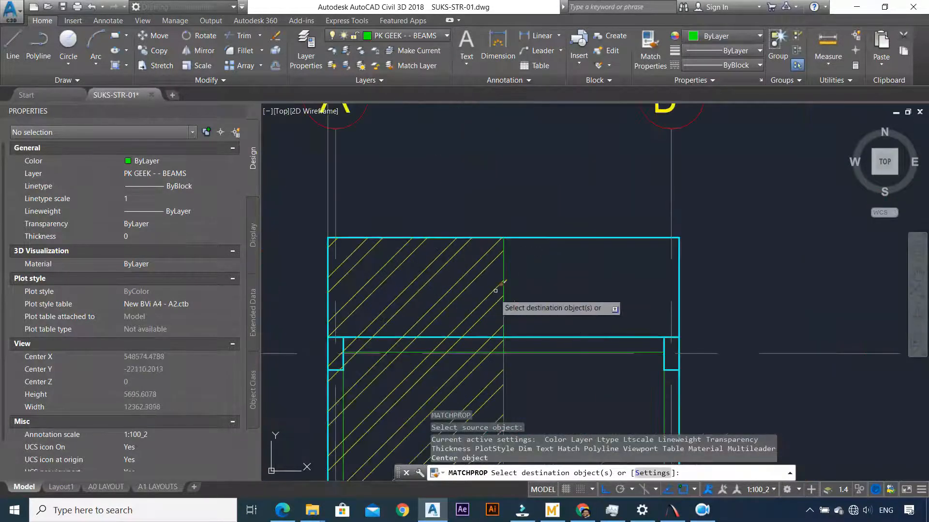
Match the same grey line properties onto the remaining horizontal and vertical dividers between gridlines 2 and 3
{"action": "scroll", "coordinate": [506, 272], "scroll_direction": "down", "scroll_amount": 6}
{"action": "scroll", "coordinate": [505, 264], "scroll_direction": "up", "scroll_amount": 4}
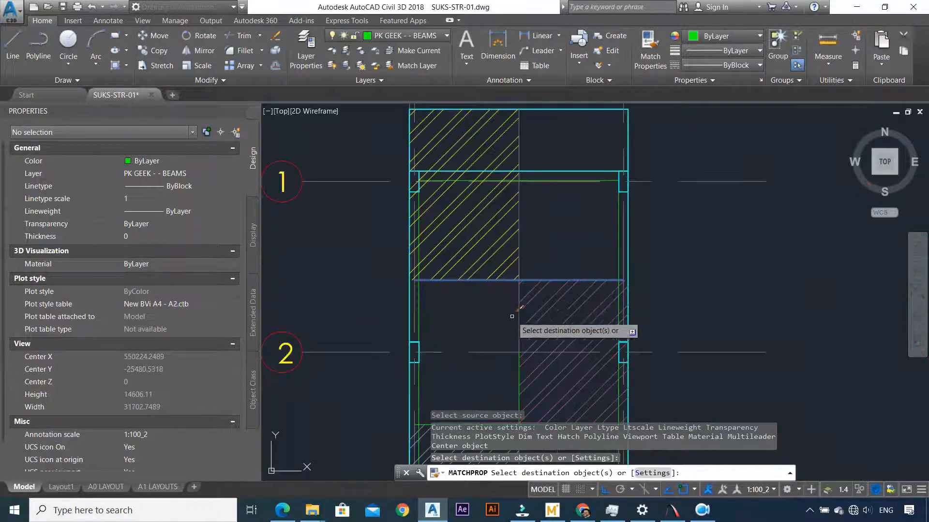
{"action": "scroll", "coordinate": [513, 324], "scroll_direction": "down", "scroll_amount": 3}
{"action": "scroll", "coordinate": [516, 341], "scroll_direction": "up", "scroll_amount": 5}
{"action": "left_click", "coordinate": [501, 346]}
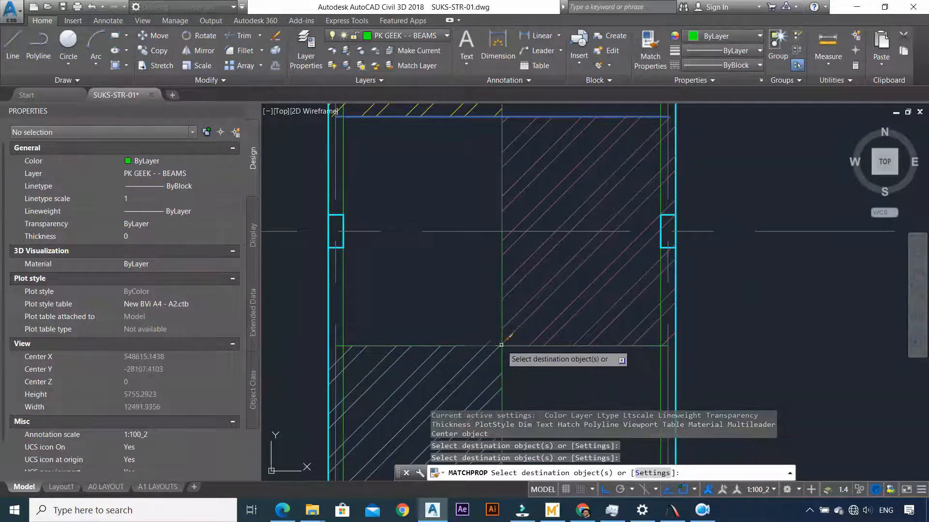
{"action": "left_click", "coordinate": [504, 313]}
{"action": "left_click", "coordinate": [501, 305]}
{"action": "scroll", "coordinate": [466, 298], "scroll_direction": "down", "scroll_amount": 4}
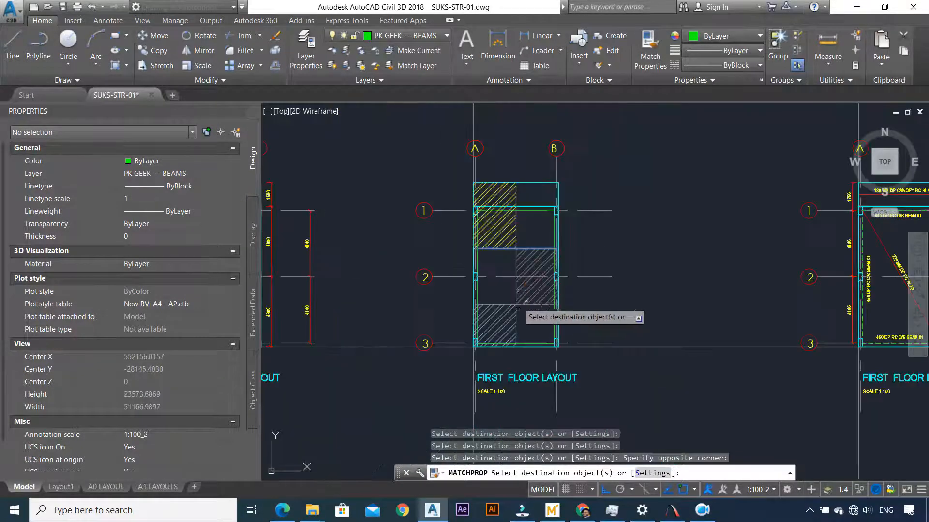
{"action": "key", "text": "Escape"}
Examine the yellow, pink and blue hatched tributary areas of columns A-1, B-2 and A-3 in the first floor layout
{"action": "scroll", "coordinate": [556, 222], "scroll_direction": "down", "scroll_amount": 4}
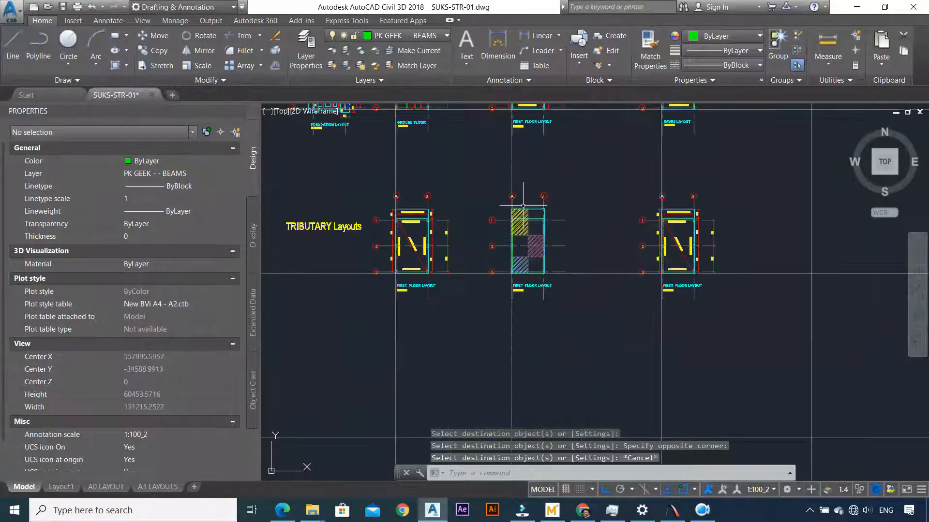
{"action": "scroll", "coordinate": [523, 240], "scroll_direction": "up", "scroll_amount": 5}
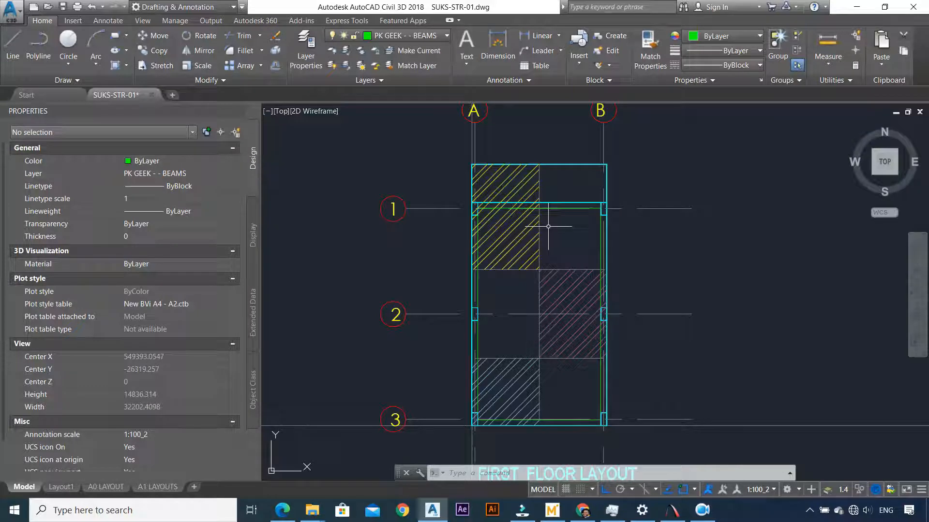
{"action": "scroll", "coordinate": [544, 226], "scroll_direction": "down", "scroll_amount": 4}
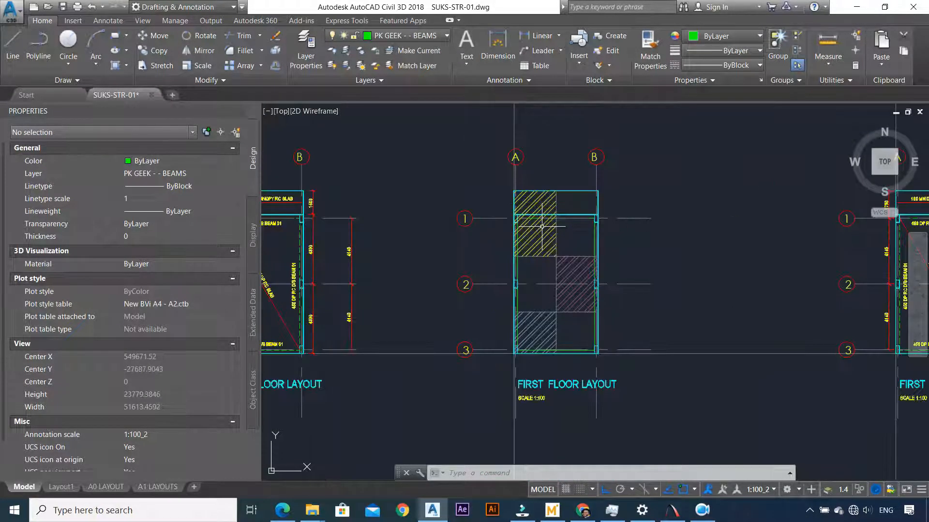
{"action": "scroll", "coordinate": [565, 225], "scroll_direction": "up", "scroll_amount": 2}
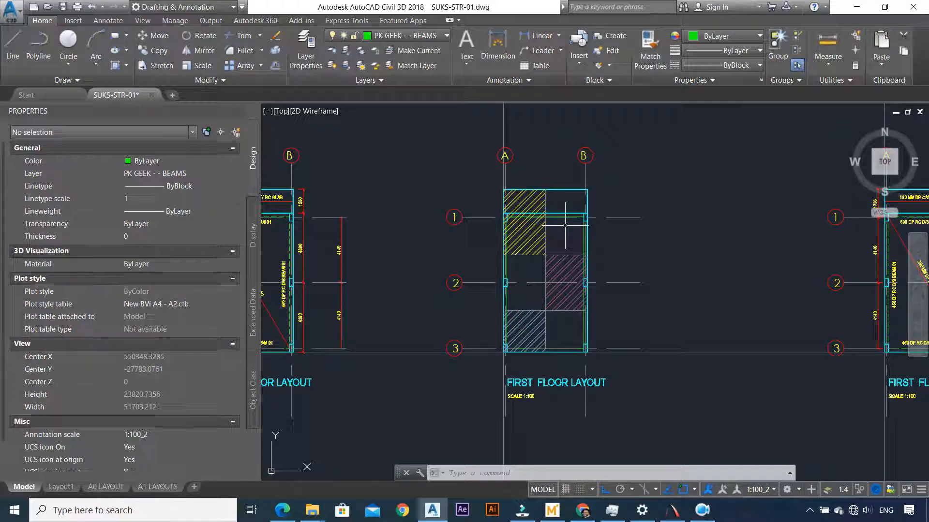
{"action": "scroll", "coordinate": [560, 228], "scroll_direction": "up", "scroll_amount": 2}
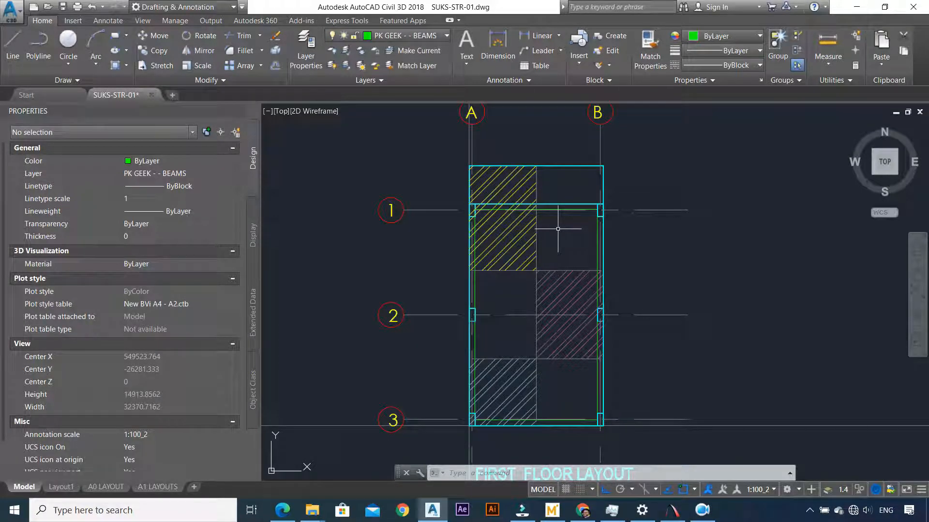
{"action": "scroll", "coordinate": [543, 225], "scroll_direction": "up", "scroll_amount": 3}
{"action": "scroll", "coordinate": [542, 232], "scroll_direction": "down", "scroll_amount": 3}
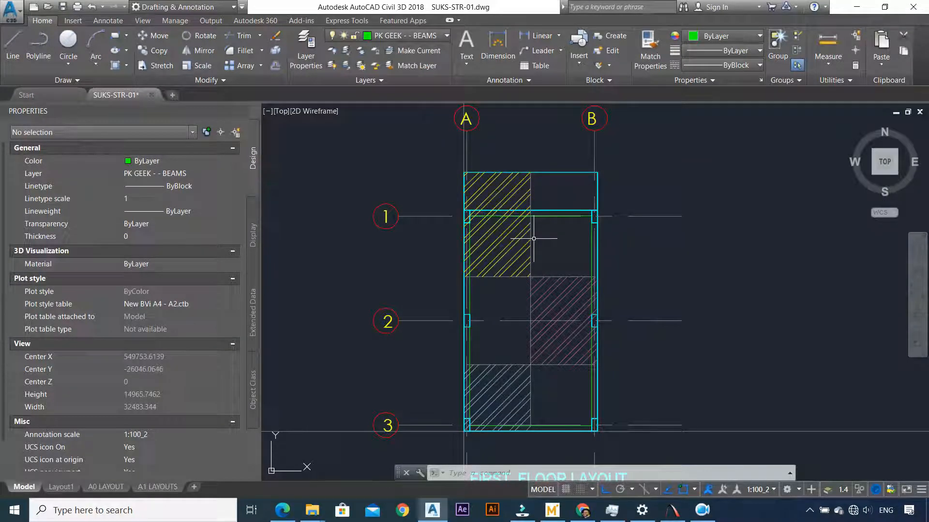
{"action": "scroll", "coordinate": [482, 395], "scroll_direction": "down", "scroll_amount": 3}
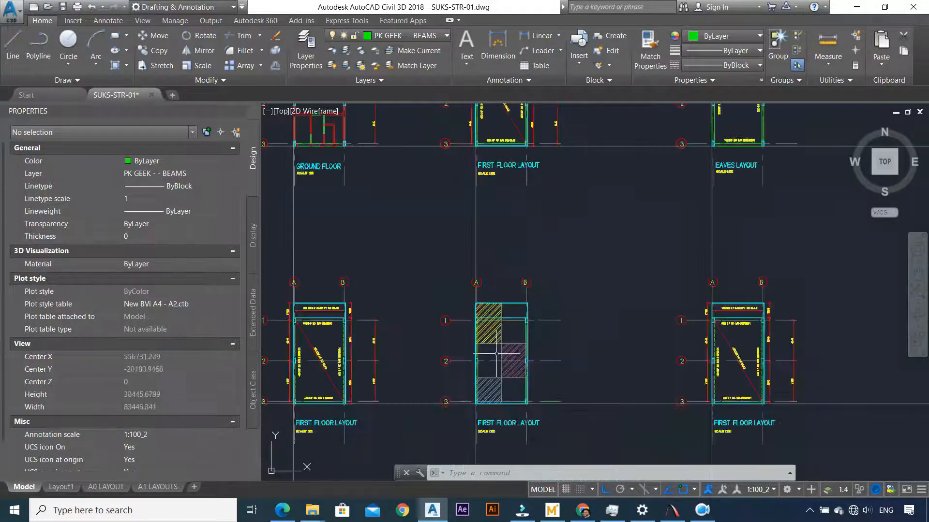
{"action": "scroll", "coordinate": [485, 402], "scroll_direction": "up", "scroll_amount": 7}
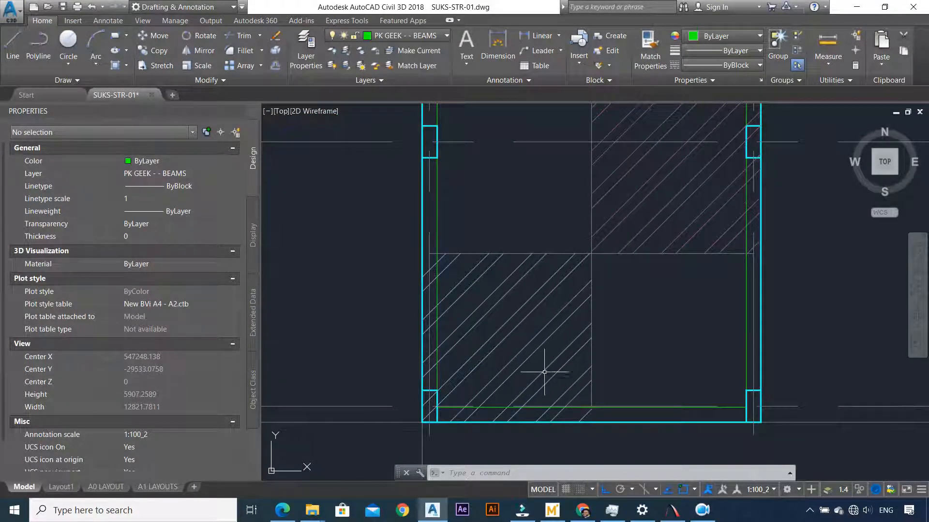
{"action": "scroll", "coordinate": [518, 322], "scroll_direction": "down", "scroll_amount": 2}
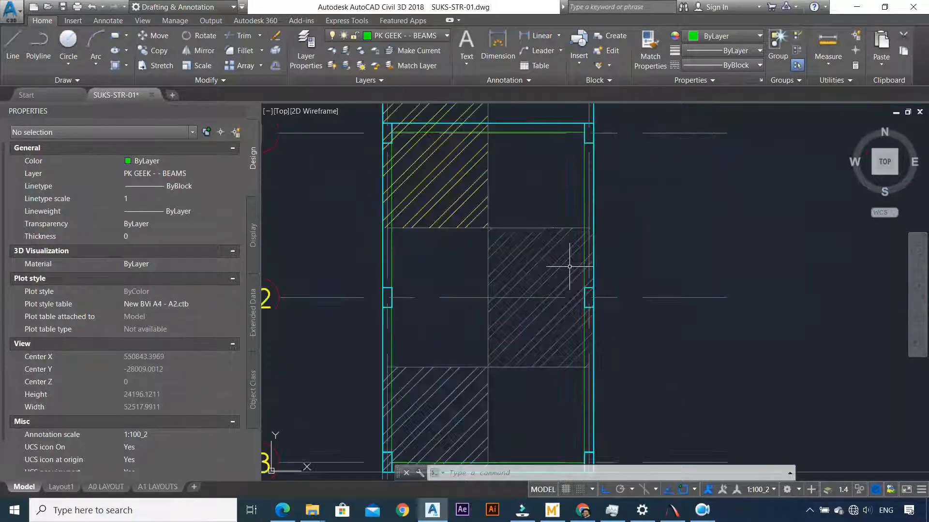
{"action": "scroll", "coordinate": [538, 276], "scroll_direction": "up", "scroll_amount": 2}
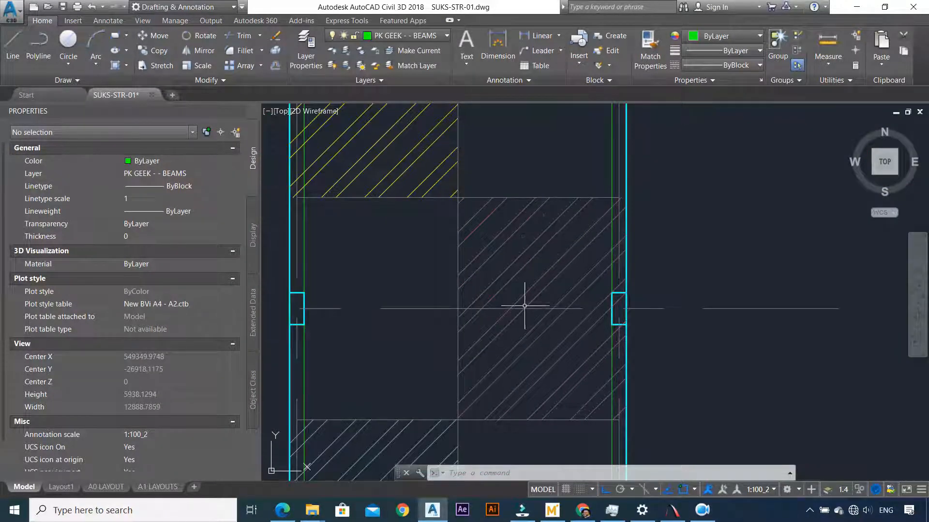
{"action": "scroll", "coordinate": [535, 317], "scroll_direction": "down", "scroll_amount": 3}
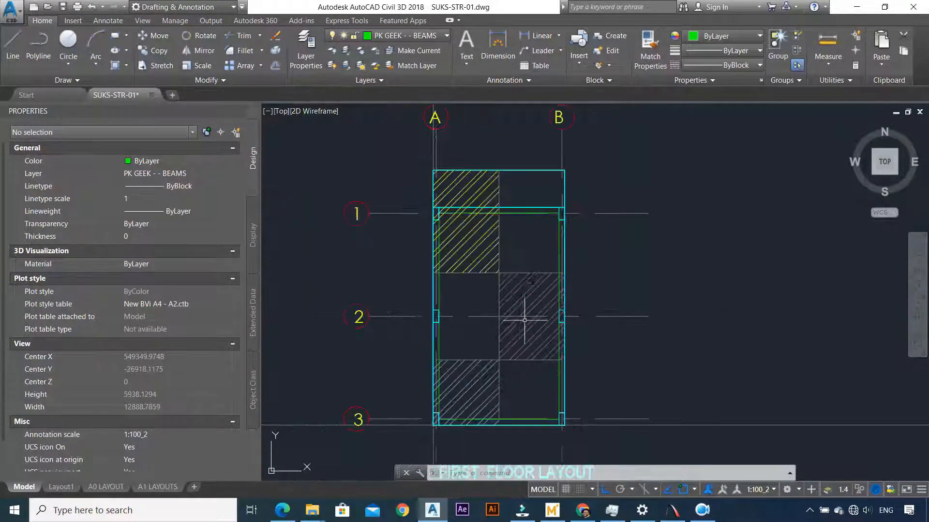
{"action": "scroll", "coordinate": [474, 258], "scroll_direction": "up", "scroll_amount": 3}
{"action": "scroll", "coordinate": [475, 258], "scroll_direction": "down", "scroll_amount": 3}
{"action": "scroll", "coordinate": [471, 238], "scroll_direction": "up", "scroll_amount": 3}
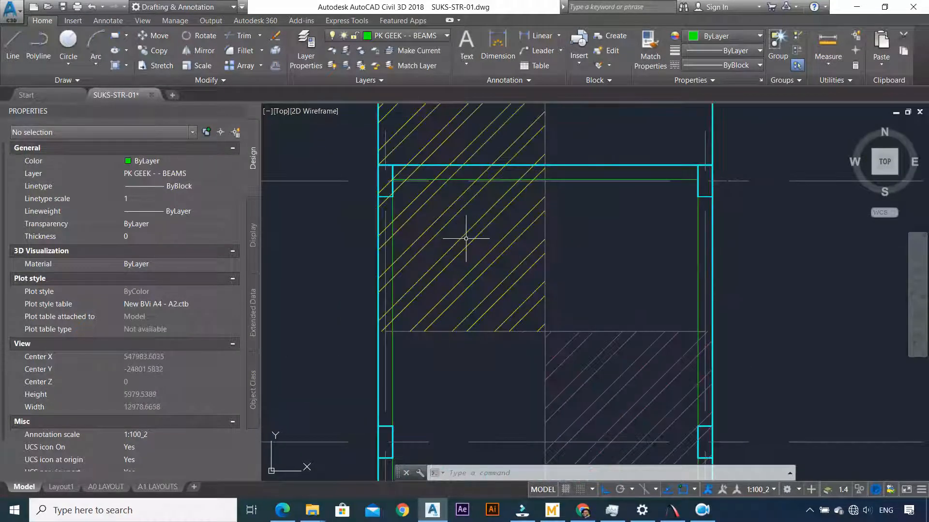
{"action": "scroll", "coordinate": [462, 235], "scroll_direction": "down", "scroll_amount": 4}
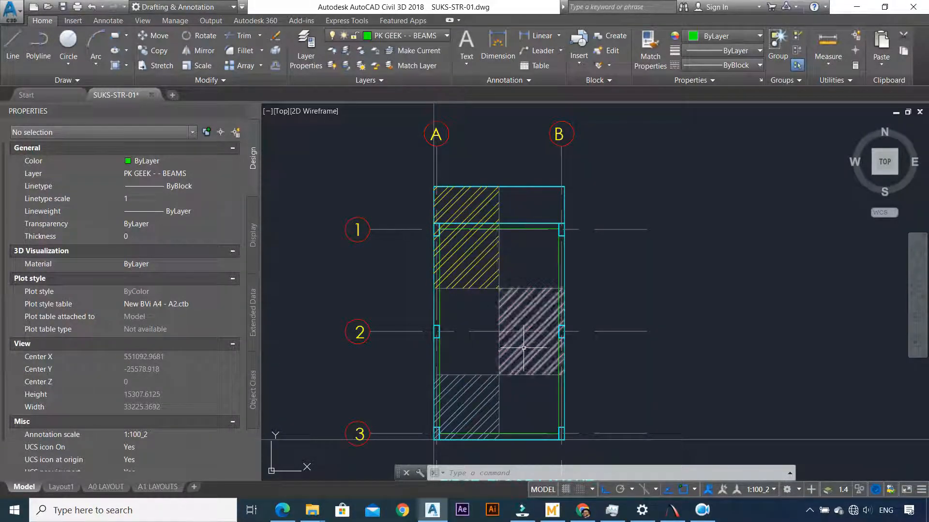
Examine the pink hatched area beside column B-2 and the yellow hatched area around column A-1 in the tributary layout
{"action": "scroll", "coordinate": [527, 339], "scroll_direction": "up", "scroll_amount": 2}
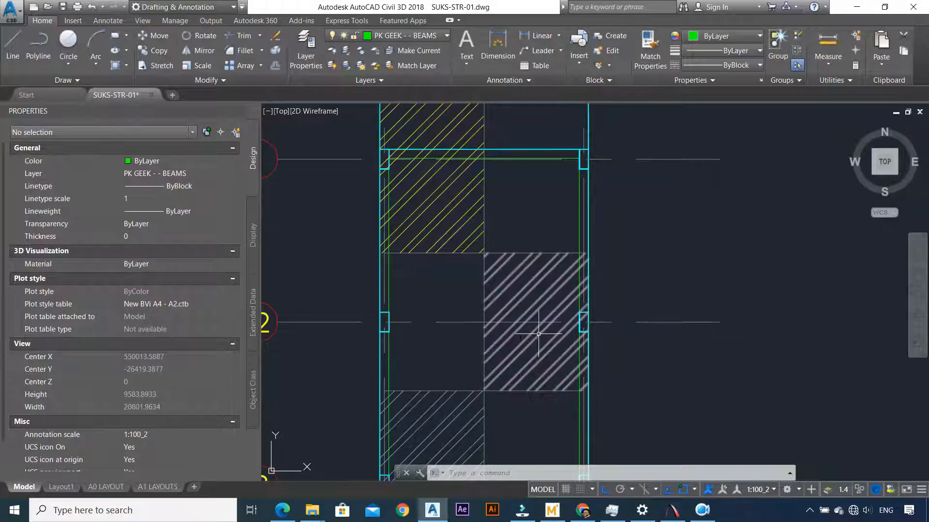
{"action": "scroll", "coordinate": [567, 301], "scroll_direction": "down", "scroll_amount": 2}
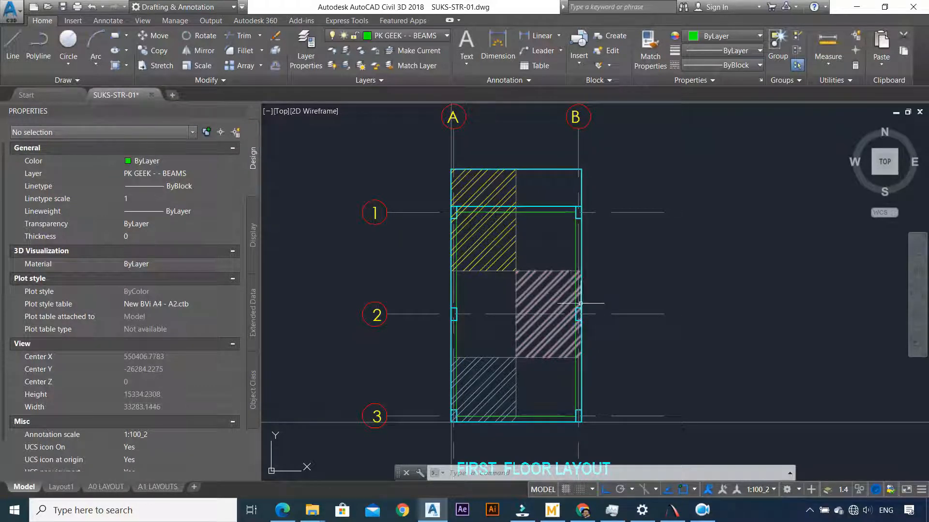
{"action": "scroll", "coordinate": [602, 312], "scroll_direction": "up", "scroll_amount": 4}
{"action": "scroll", "coordinate": [566, 315], "scroll_direction": "down", "scroll_amount": 4}
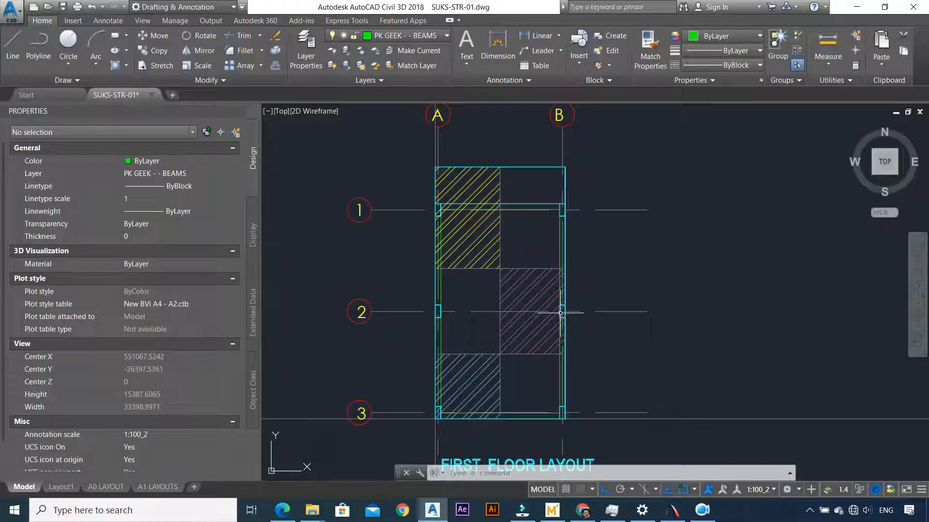
{"action": "scroll", "coordinate": [560, 312], "scroll_direction": "up", "scroll_amount": 4}
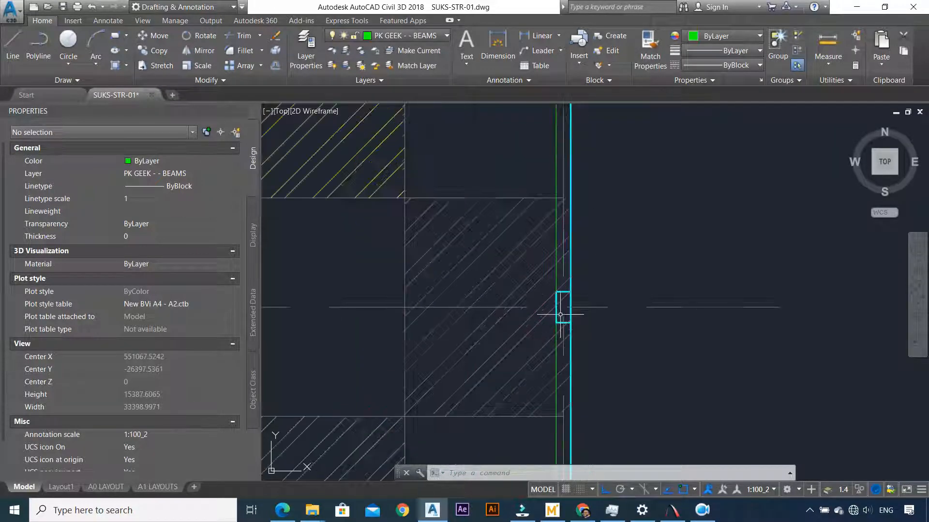
{"action": "scroll", "coordinate": [552, 319], "scroll_direction": "down", "scroll_amount": 2}
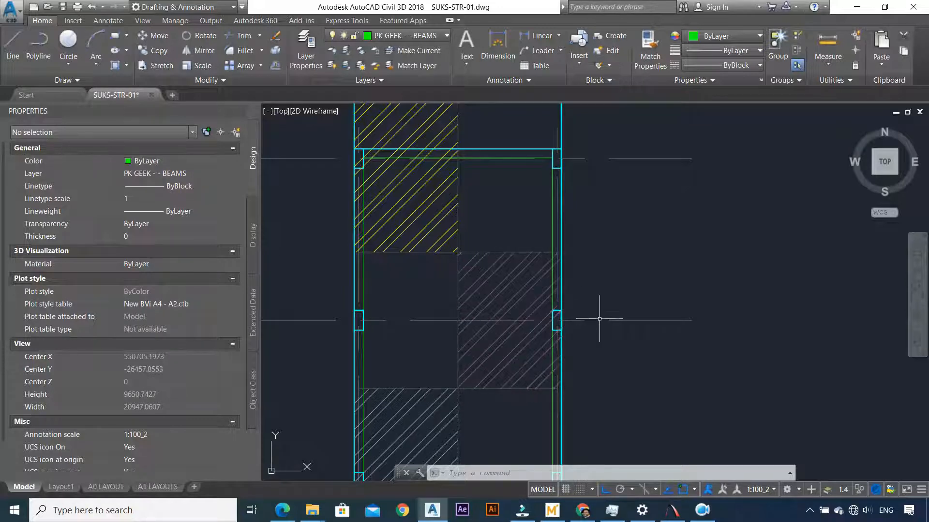
{"action": "scroll", "coordinate": [569, 310], "scroll_direction": "down", "scroll_amount": 4}
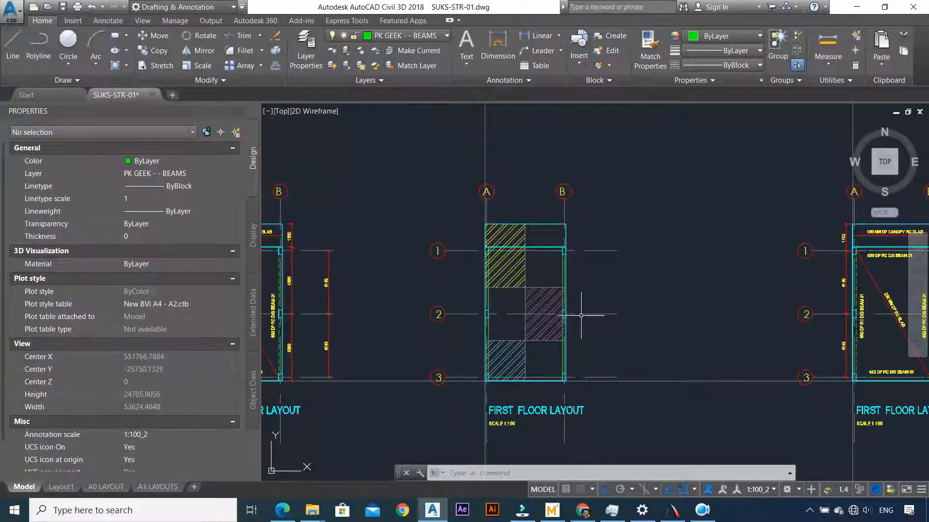
{"action": "scroll", "coordinate": [554, 319], "scroll_direction": "up", "scroll_amount": 4}
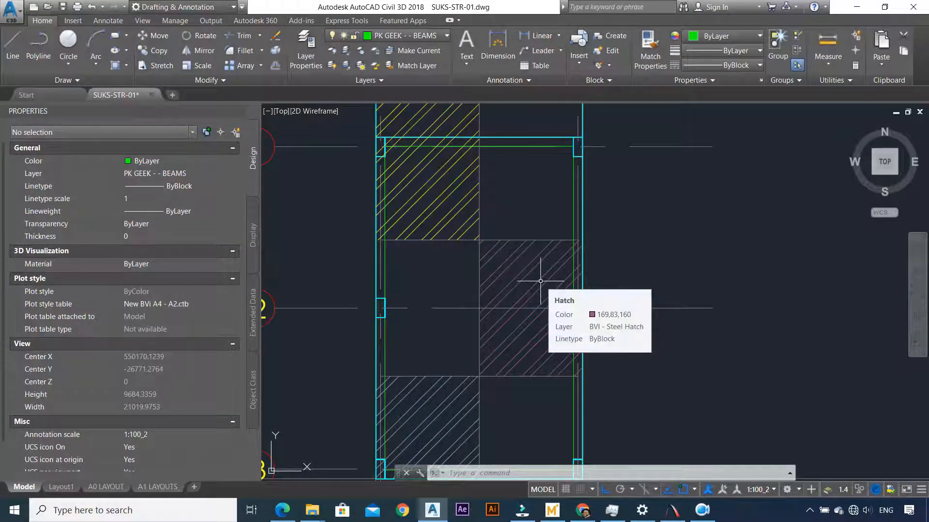
{"action": "scroll", "coordinate": [540, 281], "scroll_direction": "down", "scroll_amount": 6}
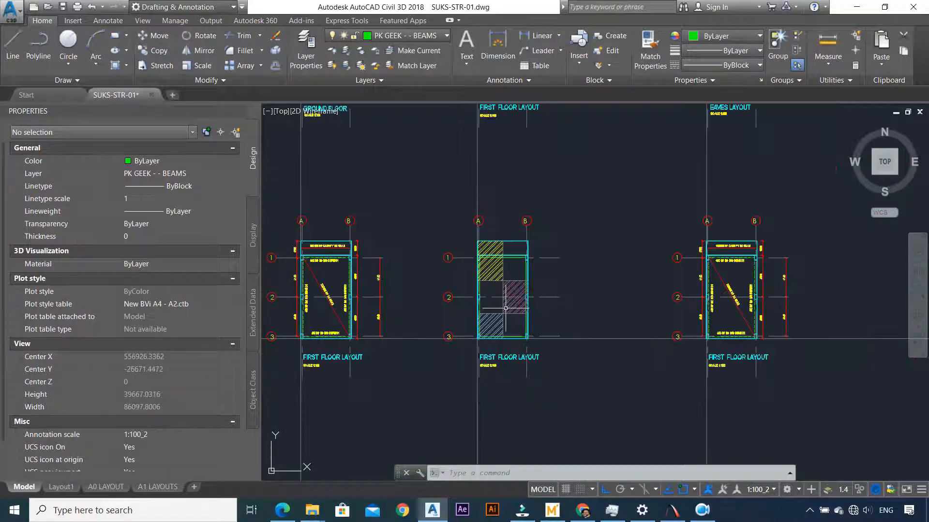
{"action": "scroll", "coordinate": [483, 268], "scroll_direction": "up", "scroll_amount": 4}
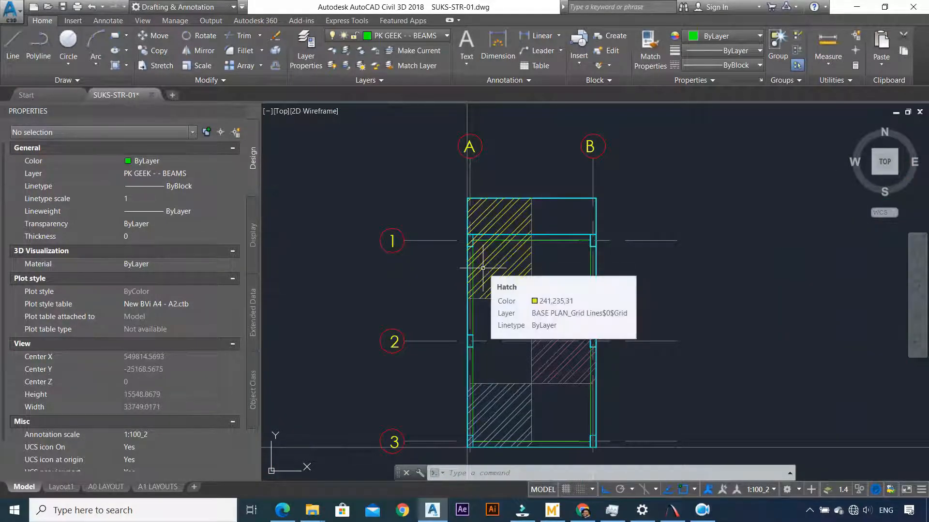
{"action": "scroll", "coordinate": [482, 267], "scroll_direction": "down", "scroll_amount": 4}
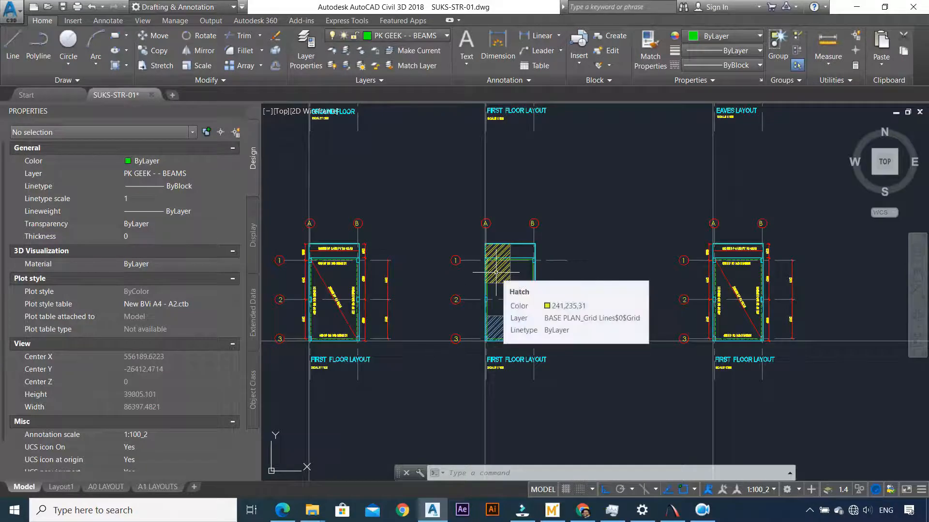
{"action": "scroll", "coordinate": [510, 282], "scroll_direction": "up", "scroll_amount": 4}
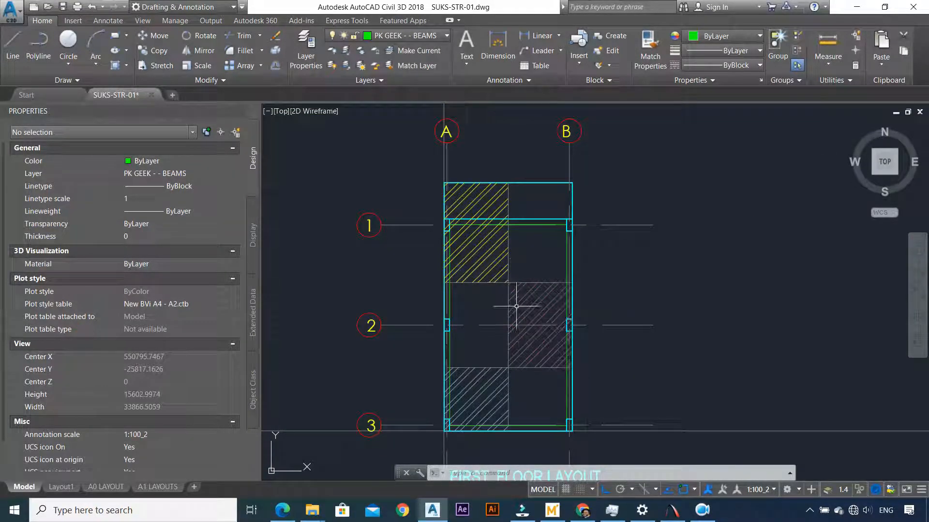
Check the blank Mathcad worksheet, return to the AutoCAD drawing and look over the structural and tributary layouts
{"action": "left_click", "coordinate": [552, 510]}
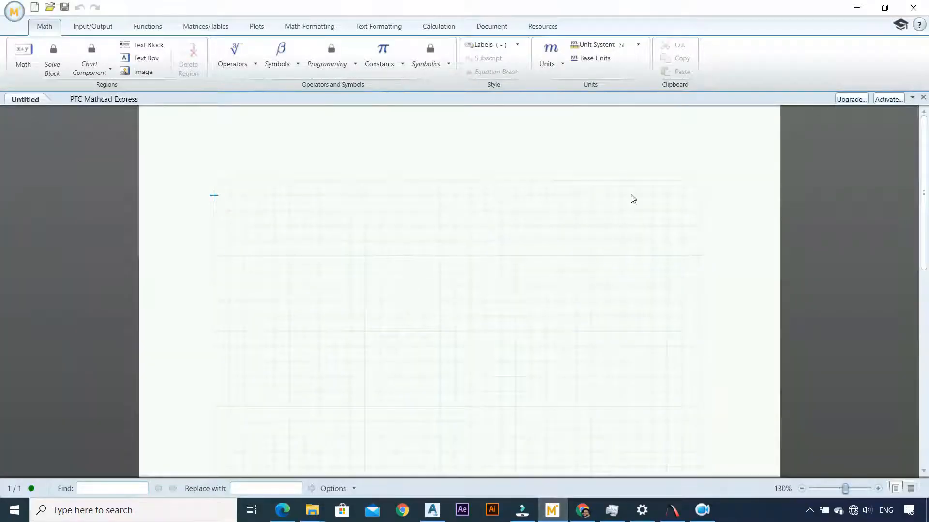
{"action": "left_click", "coordinate": [852, 7]}
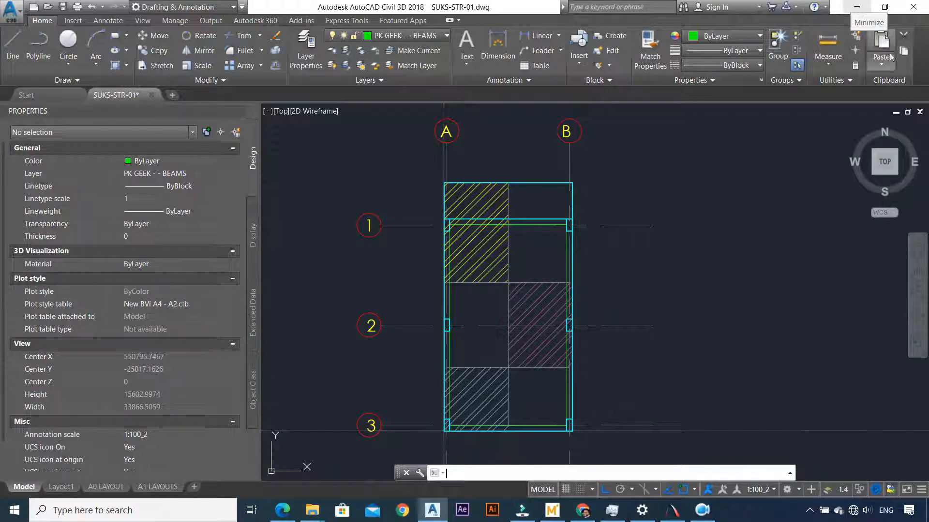
{"action": "scroll", "coordinate": [695, 241], "scroll_direction": "down", "scroll_amount": 6}
{"action": "scroll", "coordinate": [617, 233], "scroll_direction": "down", "scroll_amount": 3}
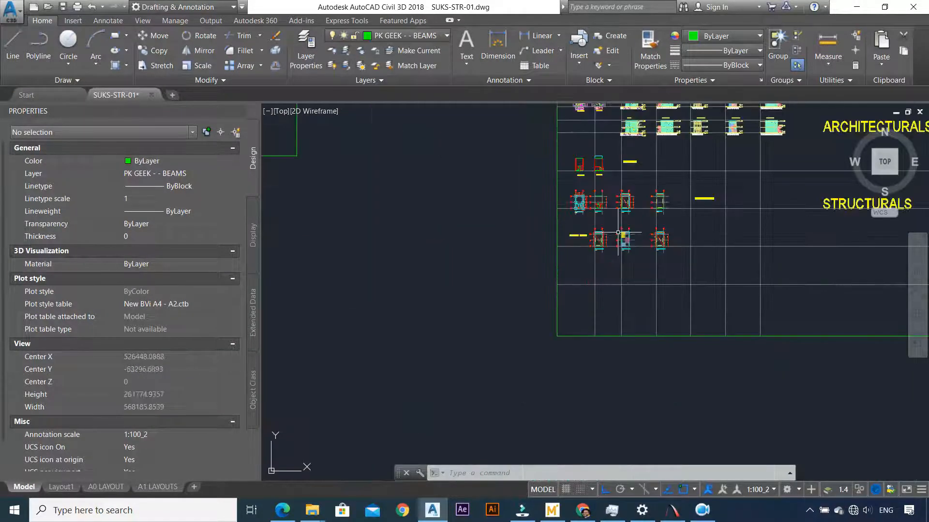
{"action": "scroll", "coordinate": [513, 297], "scroll_direction": "up", "scroll_amount": 3}
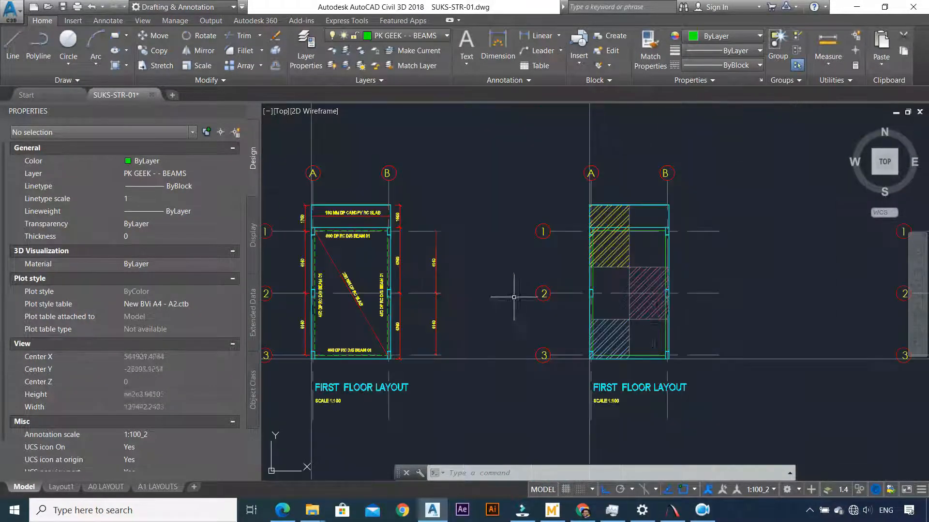
{"action": "scroll", "coordinate": [647, 313], "scroll_direction": "down", "scroll_amount": 3}
{"action": "scroll", "coordinate": [679, 326], "scroll_direction": "up", "scroll_amount": 3}
{"action": "scroll", "coordinate": [586, 296], "scroll_direction": "down", "scroll_amount": 2}
{"action": "scroll", "coordinate": [585, 295], "scroll_direction": "down", "scroll_amount": 2}
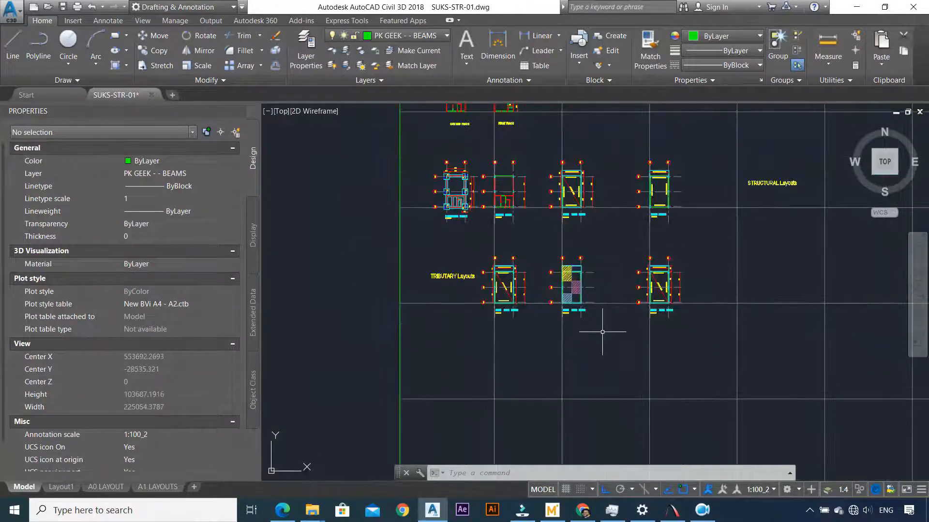
Switch to Prokon CalcPad and look through its analysis, steel, concrete, composite, and timber and masonry design modules
{"action": "left_click", "coordinate": [672, 510]}
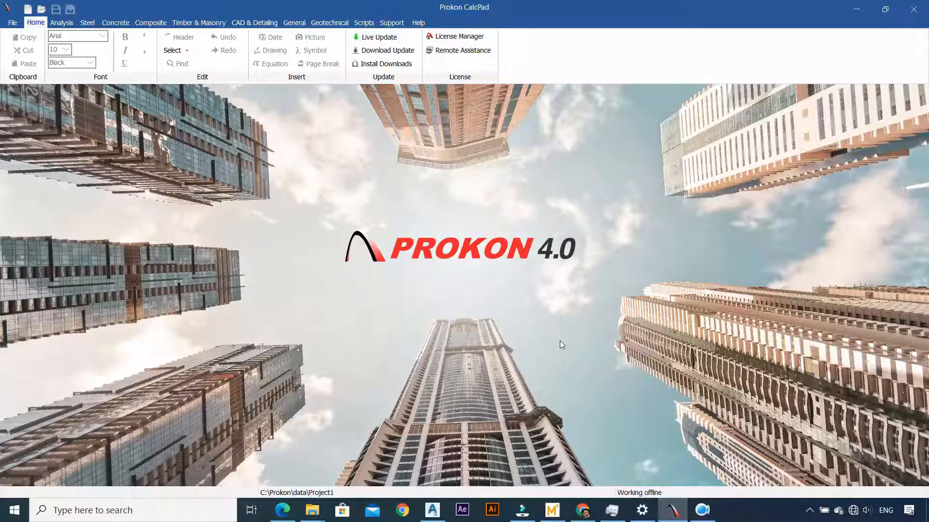
{"action": "left_click", "coordinate": [62, 23]}
{"action": "left_click", "coordinate": [87, 23]}
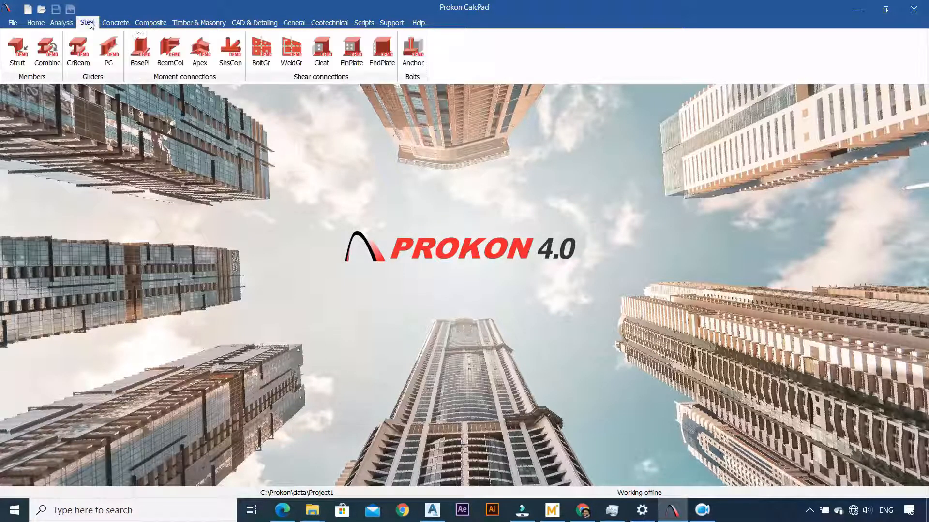
{"action": "left_click", "coordinate": [115, 22]}
{"action": "left_click", "coordinate": [145, 23]}
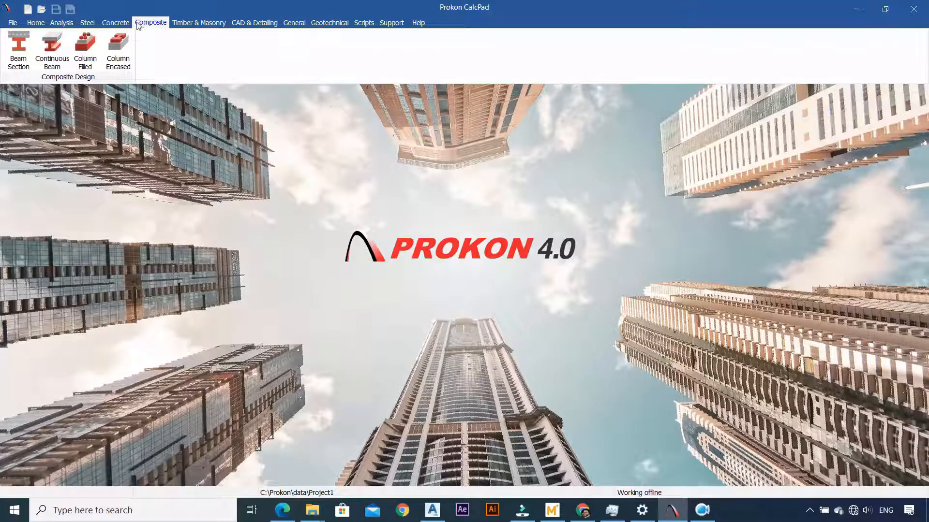
{"action": "left_click", "coordinate": [115, 23]}
{"action": "left_click", "coordinate": [146, 23]}
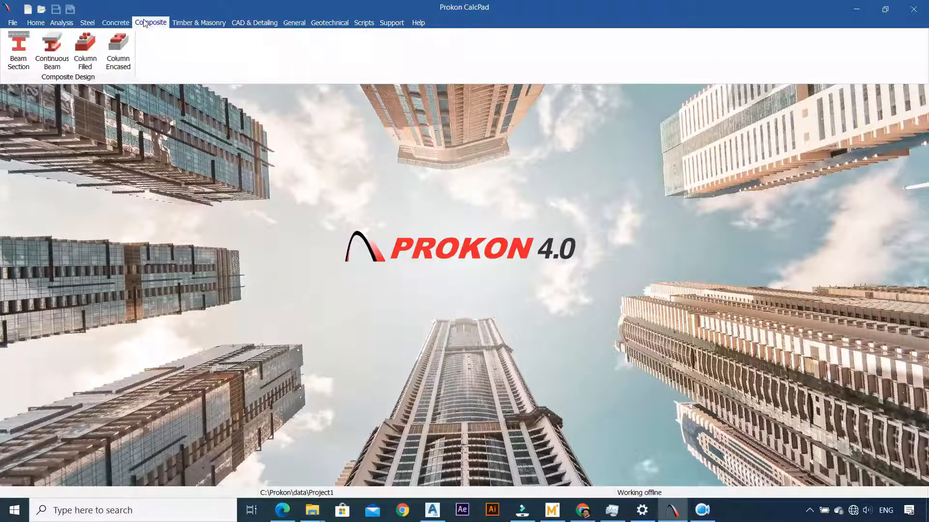
{"action": "left_click", "coordinate": [111, 23]}
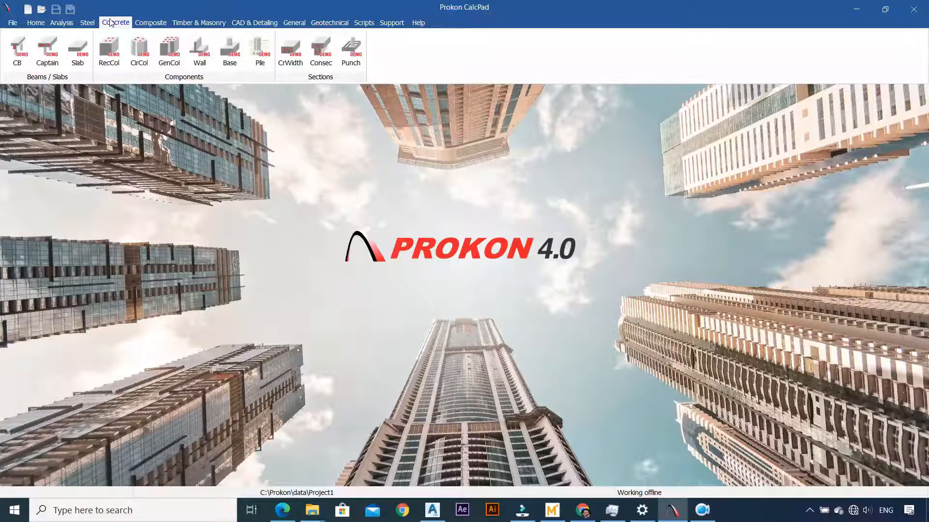
{"action": "left_click", "coordinate": [89, 25]}
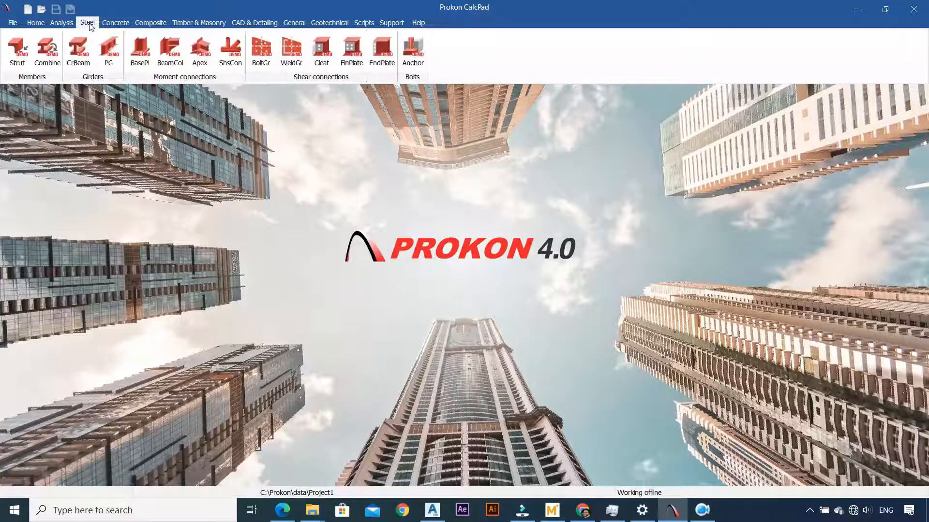
{"action": "left_click", "coordinate": [108, 23]}
{"action": "left_click", "coordinate": [153, 24]}
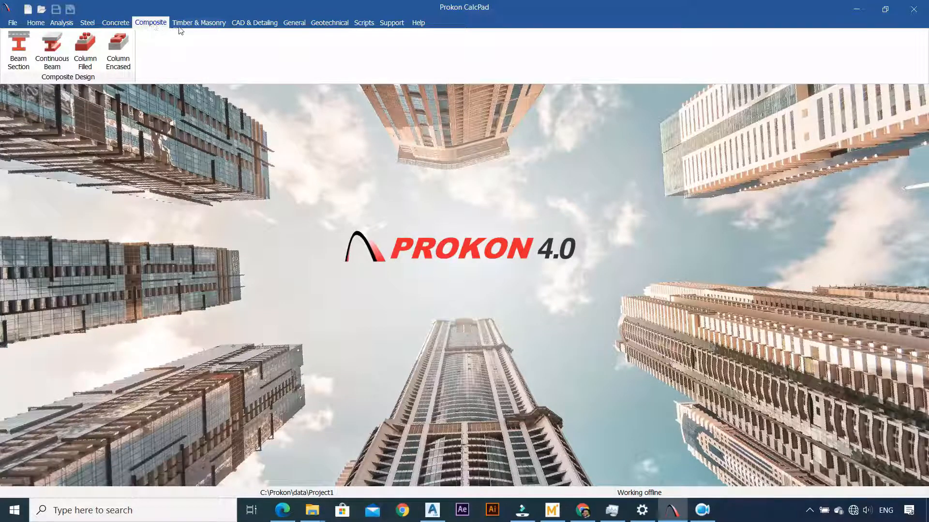
{"action": "left_click", "coordinate": [182, 25]}
{"action": "left_click", "coordinate": [36, 23]}
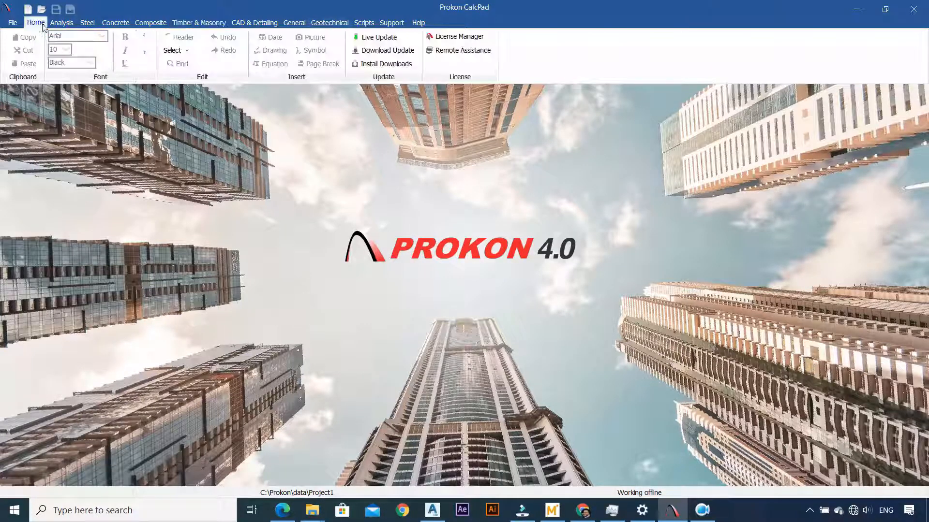
Check the licence status in Prokon's License Manager, close it and show the structural analysis modules
{"action": "left_click", "coordinate": [433, 42]}
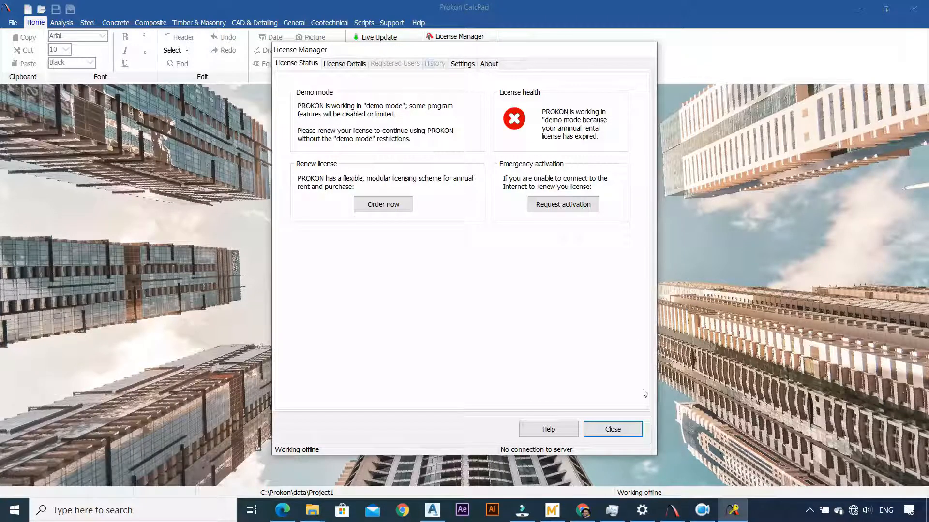
{"action": "left_click", "coordinate": [612, 430]}
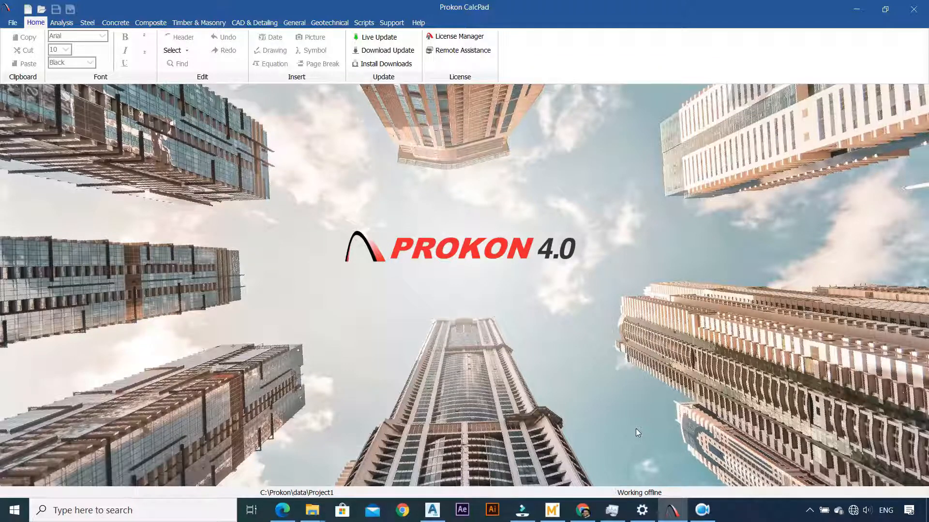
{"action": "left_click", "coordinate": [62, 24]}
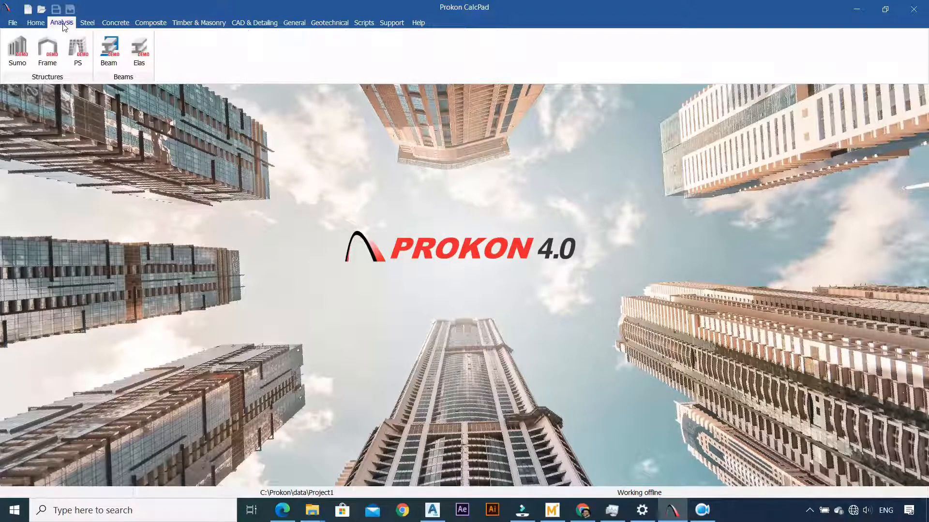